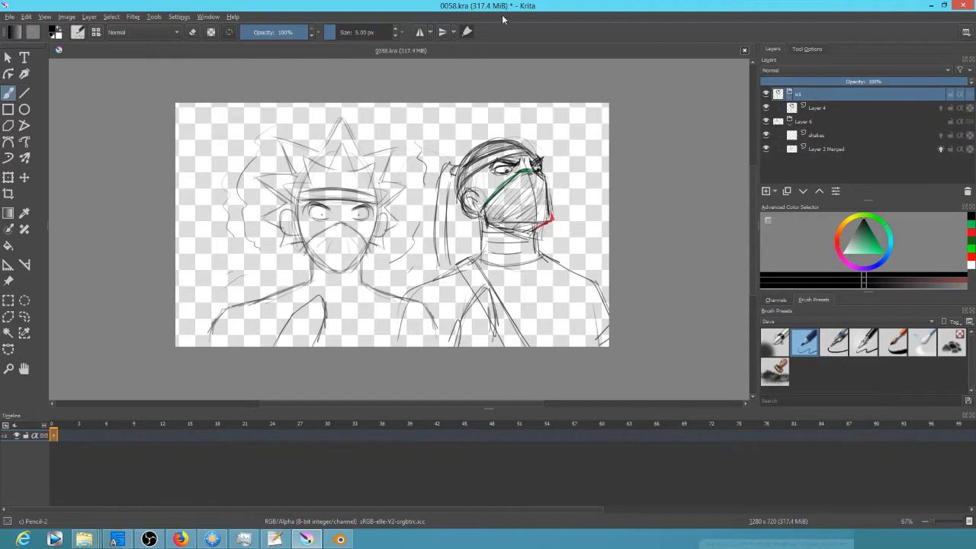
- Name the sketch layers pencil test and pencil, and fade both sketches, with pencil test at 31% opacity
click(832, 148)
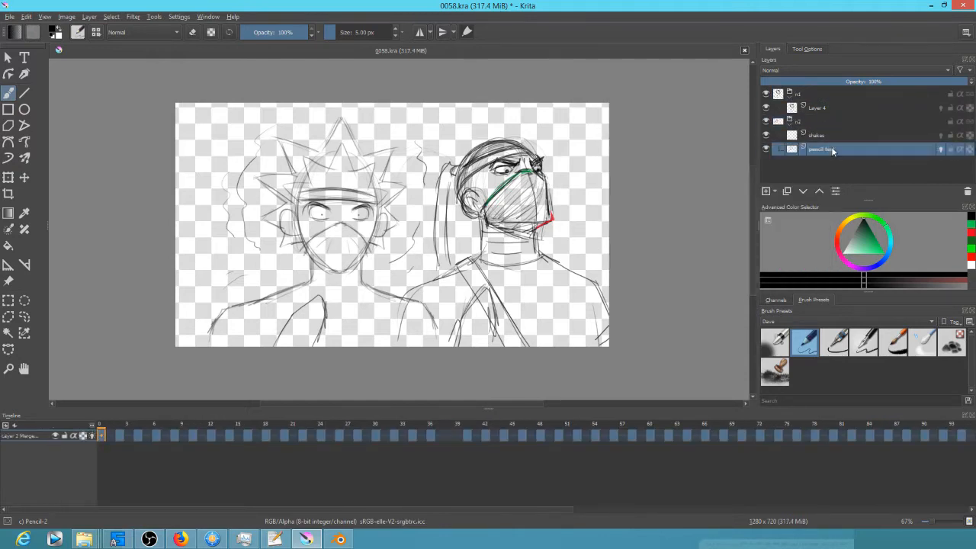
click(824, 81)
click(815, 108)
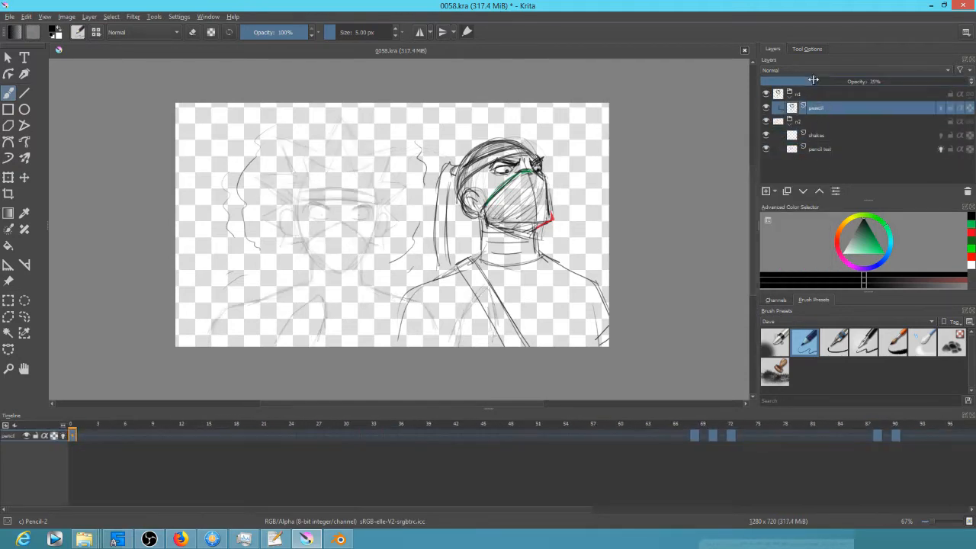
click(815, 82)
- Add a paint layer above the pencil test layer and set up the Ink-2 Fineliner brush in dark grey
click(816, 149)
key(ctrl+s)
click(766, 191)
click(833, 342)
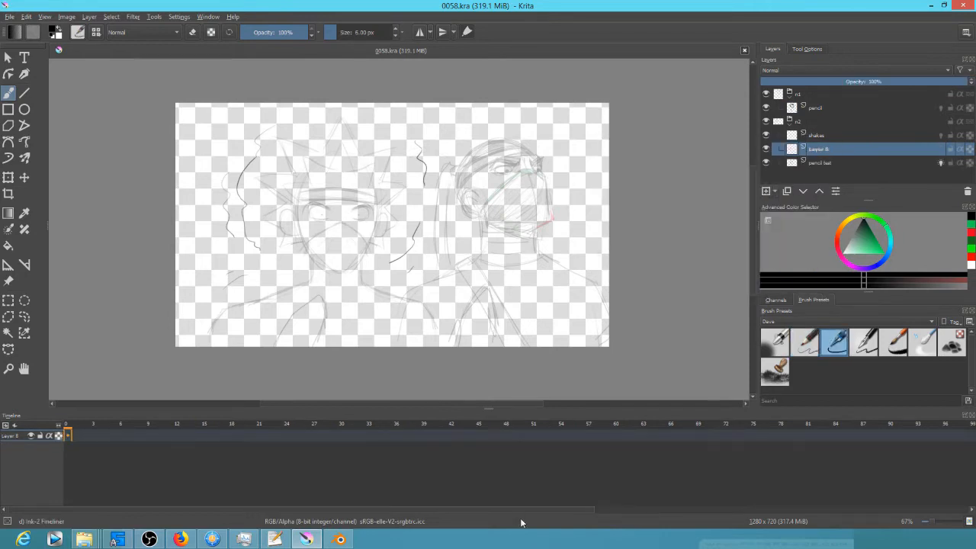
drag(851, 226, 852, 228)
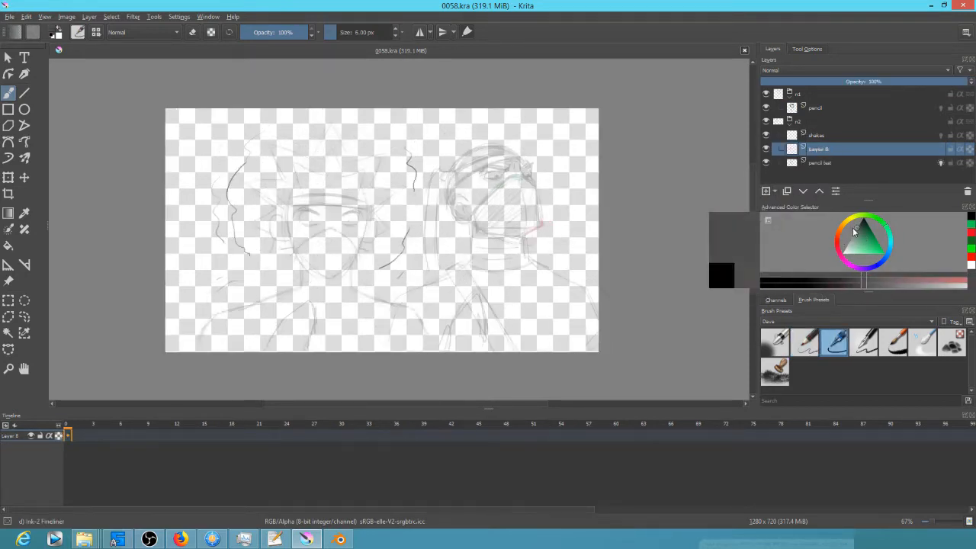
- Open 0036.kra, sample its dark outline colour for the brush, and close that file again
click(9, 17)
mouse_move(45, 39)
click(336, 64)
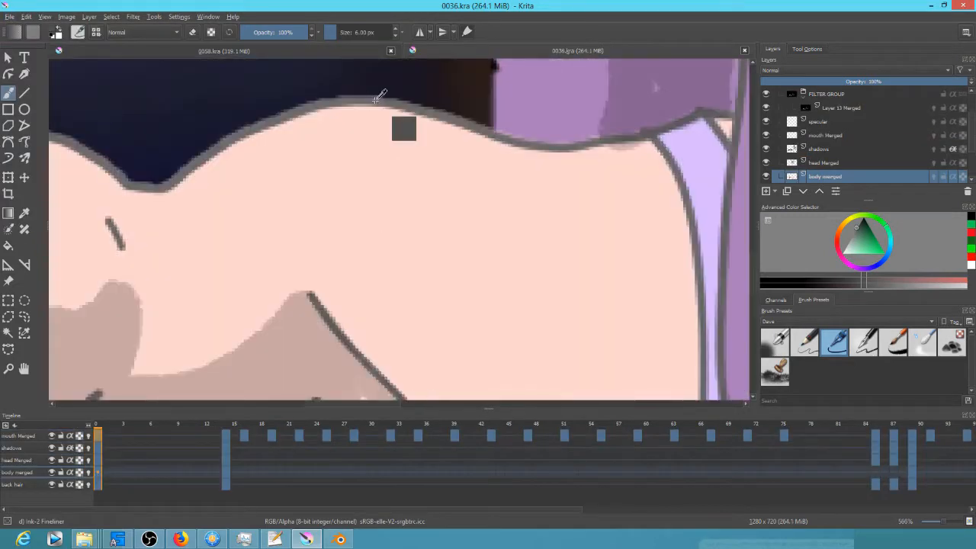
ctrl+click(434, 116)
ctrl+click(391, 105)
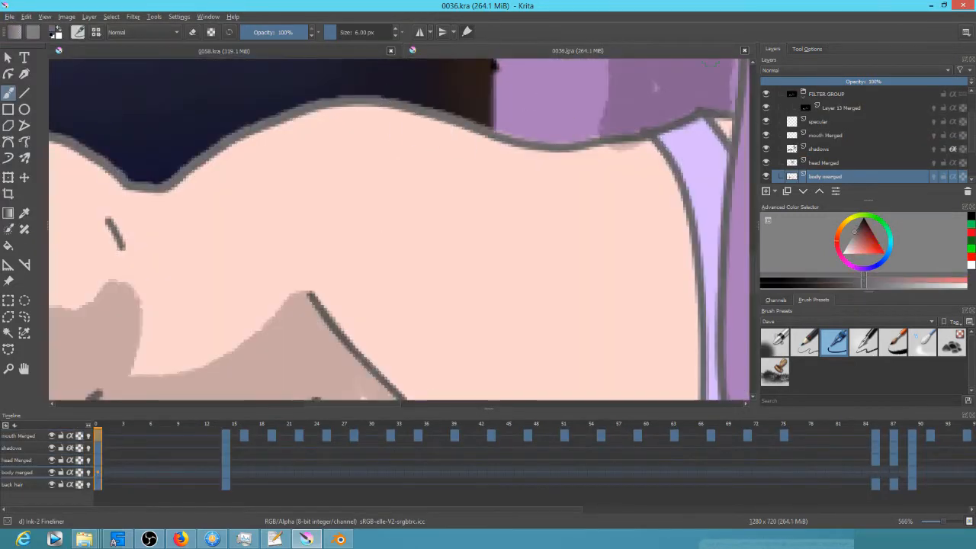
key(ctrl+w)
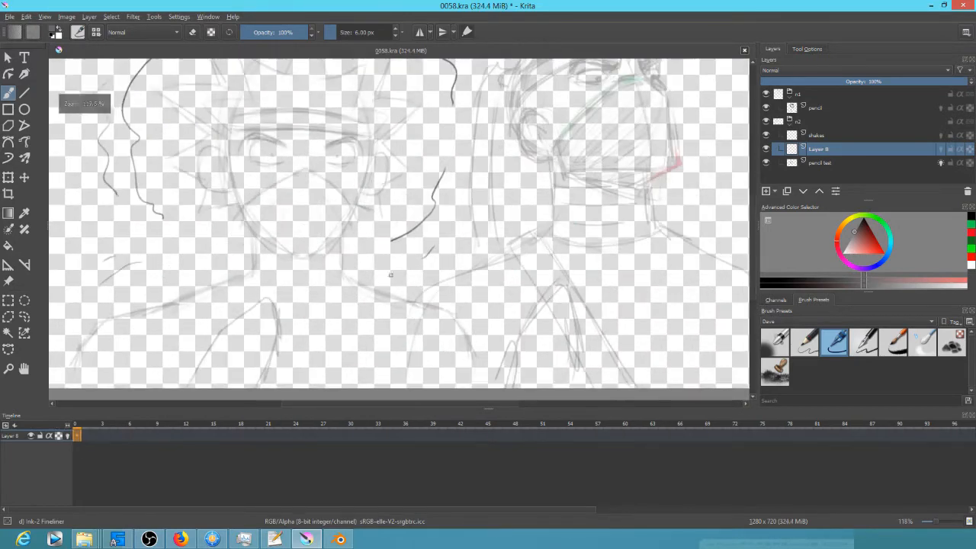
- Ink the spiky-haired character's shoulders, neck sides and collar over the faded sketch
mouse_move(217, 194)
mouse_down()
mouse_move(217, 226)
mouse_move(50, 309)
mouse_up()
drag(423, 279, 461, 324)
drag(343, 213, 351, 305)
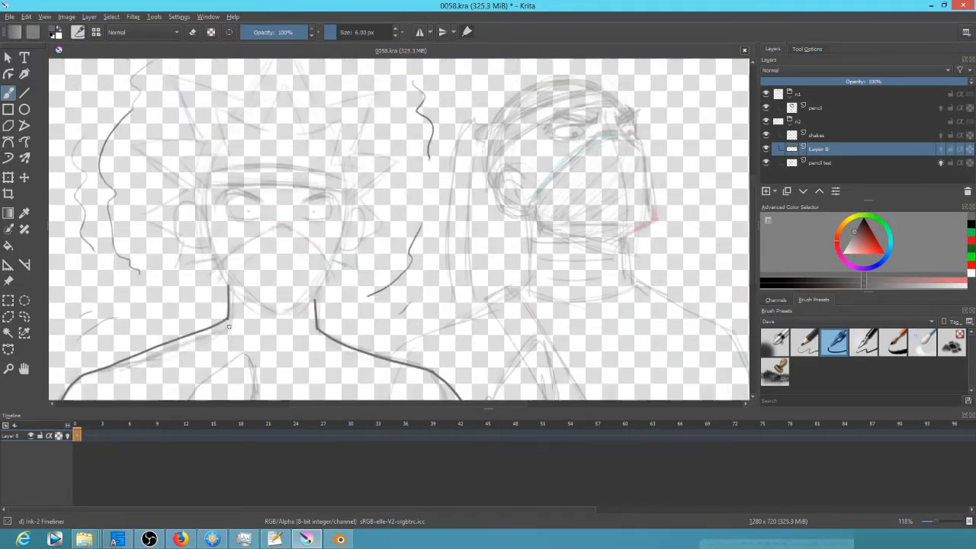
drag(222, 321, 319, 334)
- Ink the two raised hands and forearms along the lower edge of the canvas
drag(305, 320, 344, 199)
drag(201, 322, 296, 233)
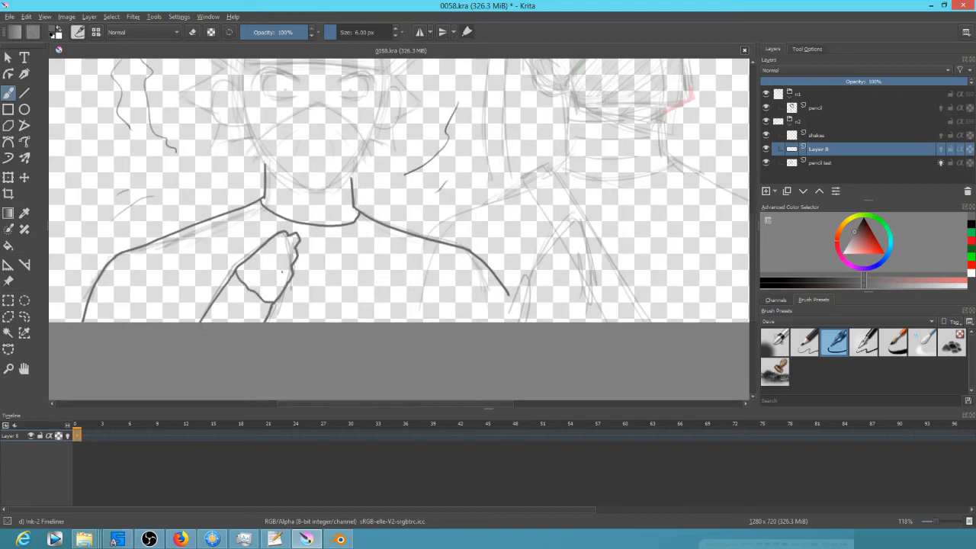
drag(393, 267, 315, 240)
drag(431, 295, 457, 257)
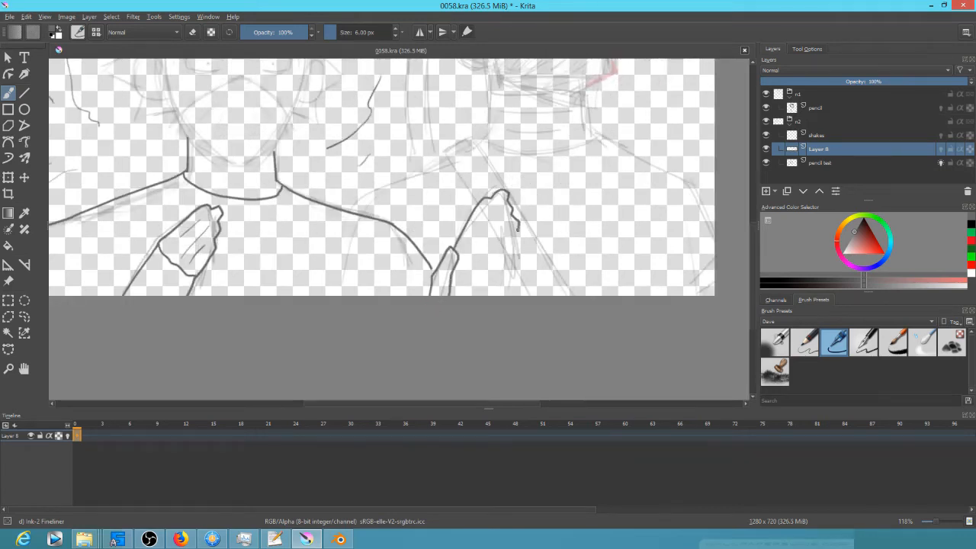
drag(503, 244, 500, 253)
- Ink the masked face's jawline, ears and upper mask edge, checking the symmetry in a mirrored view
mouse_move(335, 168)
mouse_down()
mouse_move(464, 188)
mouse_move(428, 304)
mouse_up()
key(m)
mouse_move(399, 206)
mouse_down()
mouse_move(392, 237)
mouse_move(420, 274)
mouse_move(471, 302)
mouse_move(524, 265)
mouse_up()
key(m)
mouse_move(274, 264)
mouse_down()
mouse_move(262, 231)
mouse_move(337, 210)
mouse_up()
key(m)
key(m)
mouse_move(410, 251)
mouse_down()
mouse_move(456, 211)
mouse_move(397, 223)
mouse_up()
drag(401, 215, 402, 221)
drag(248, 210, 257, 222)
scroll(324, 228, up, 4)
drag(225, 327, 326, 227)
drag(317, 322, 345, 255)
drag(328, 229, 419, 338)
key(ctrl+z)
key(ctrl+z)
mouse_move(421, 218)
mouse_down()
mouse_move(450, 98)
mouse_move(430, 185)
mouse_up()
- Ink the eyebrows, eye outlines and pupils of the masked face
mouse_move(402, 164)
mouse_down()
mouse_move(330, 125)
mouse_move(228, 163)
mouse_up()
drag(543, 165, 668, 153)
key(m)
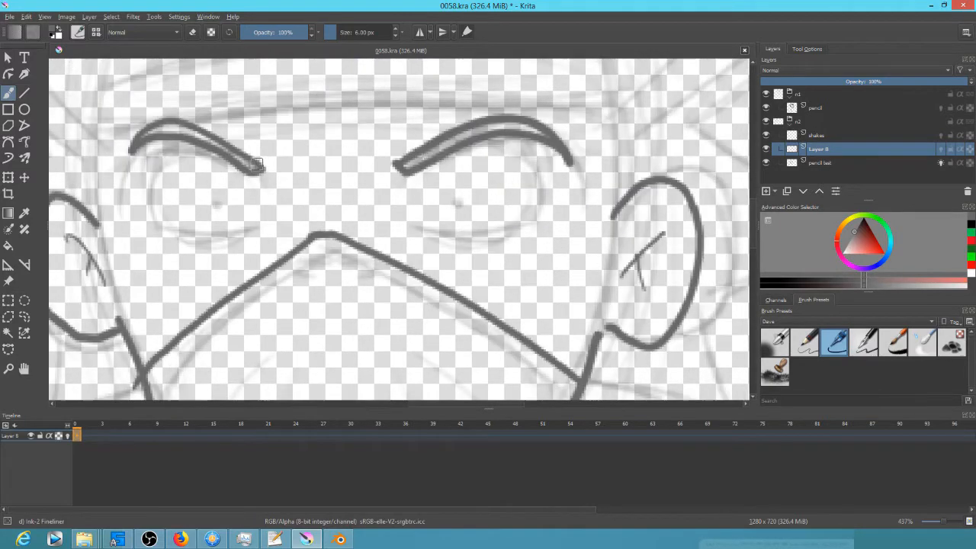
drag(524, 219, 404, 233)
key(m)
drag(646, 223, 543, 231)
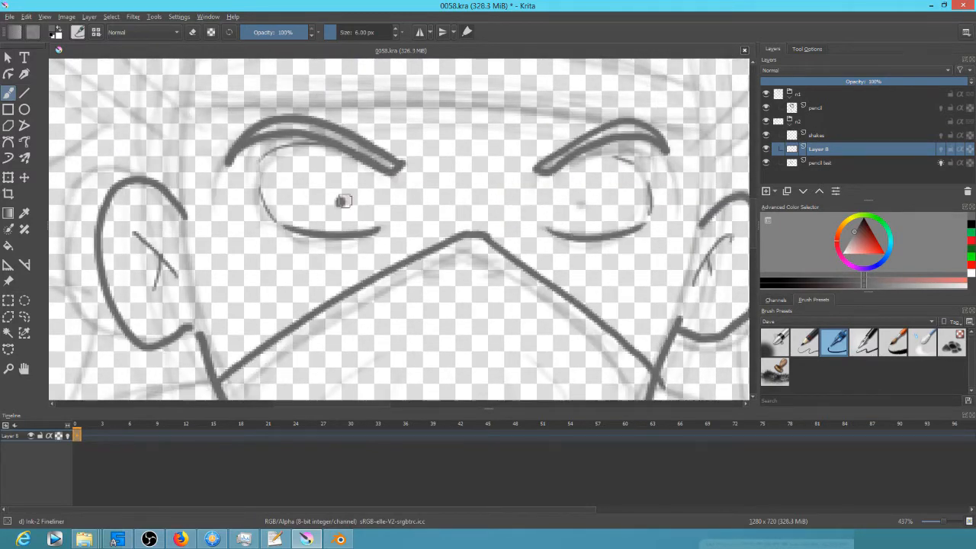
click(582, 203)
drag(605, 191, 597, 260)
- Ink the headband across the forehead and the sides of the face down to the ears
drag(189, 182, 680, 192)
mouse_move(206, 123)
mouse_down()
mouse_move(677, 135)
mouse_move(685, 195)
mouse_up()
drag(680, 192, 695, 292)
drag(191, 181, 174, 268)
drag(465, 265, 518, 275)
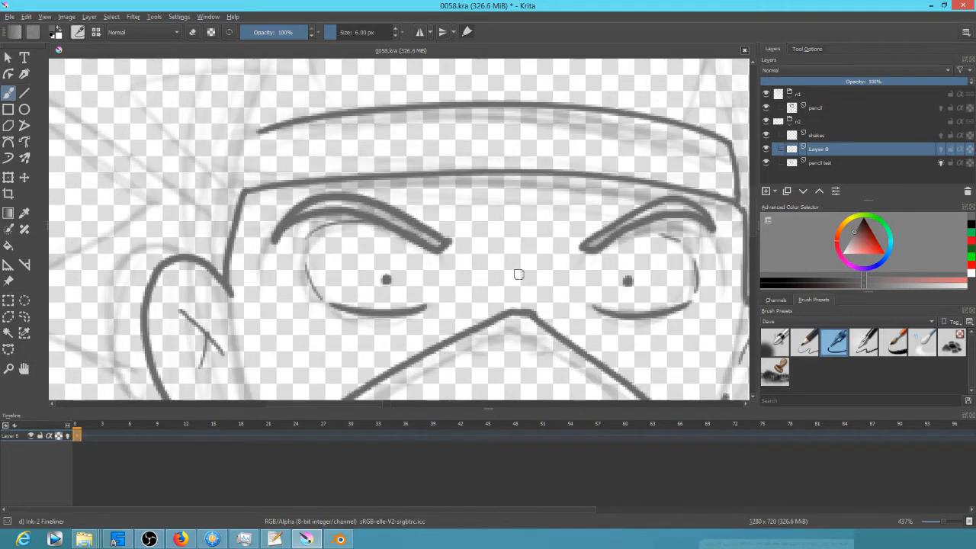
- Try out the Polyline tool for the hair, undo the trial lines and reduce the brush size to 5 px
key(1)
drag(515, 241, 428, 279)
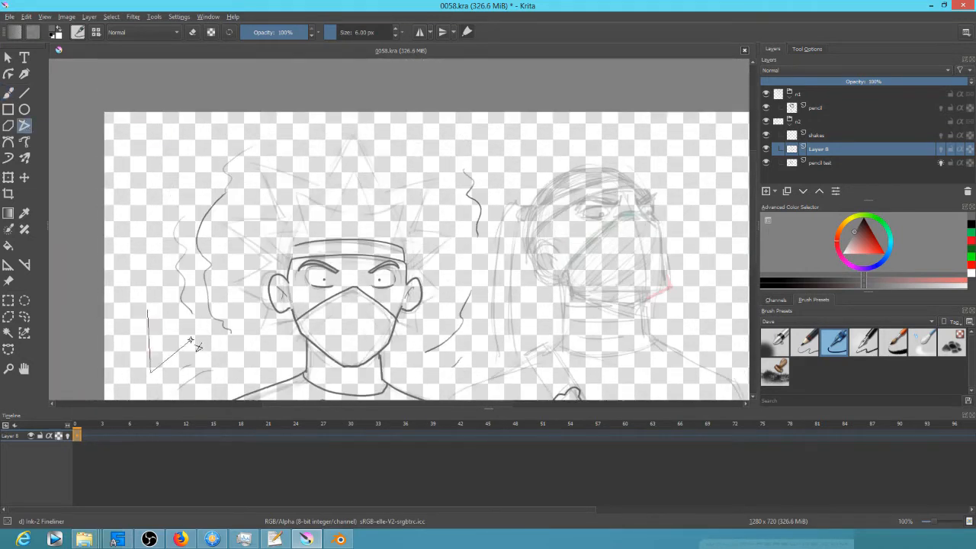
key(ctrl+z)
key(bracketleft)
drag(319, 340, 319, 251)
key(ctrl+z)
key(bracketleft)
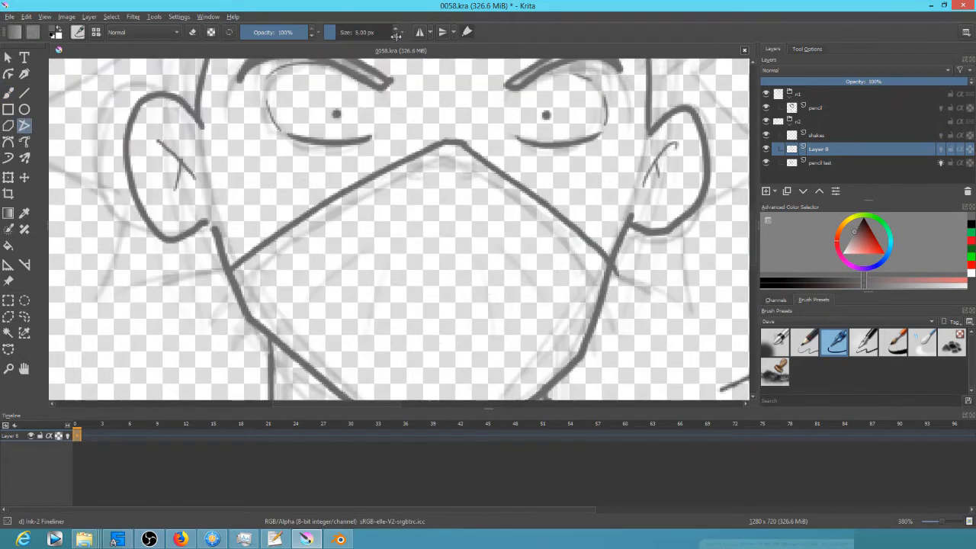
- Ink the spiky hair outline around the head with straight polyline segments at a 4 px brush size
drag(448, 277, 449, 343)
drag(505, 279, 486, 295)
click(485, 295)
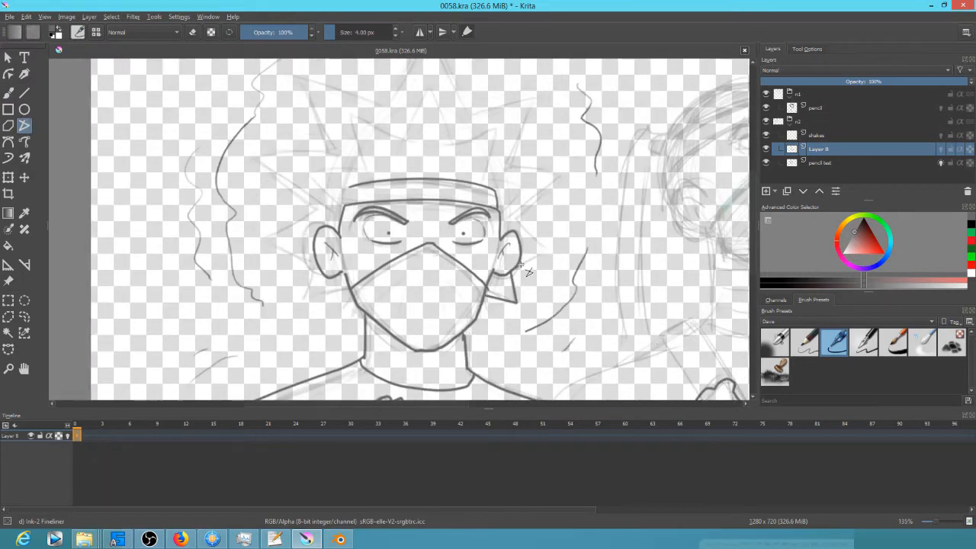
drag(490, 161, 515, 236)
click(453, 107)
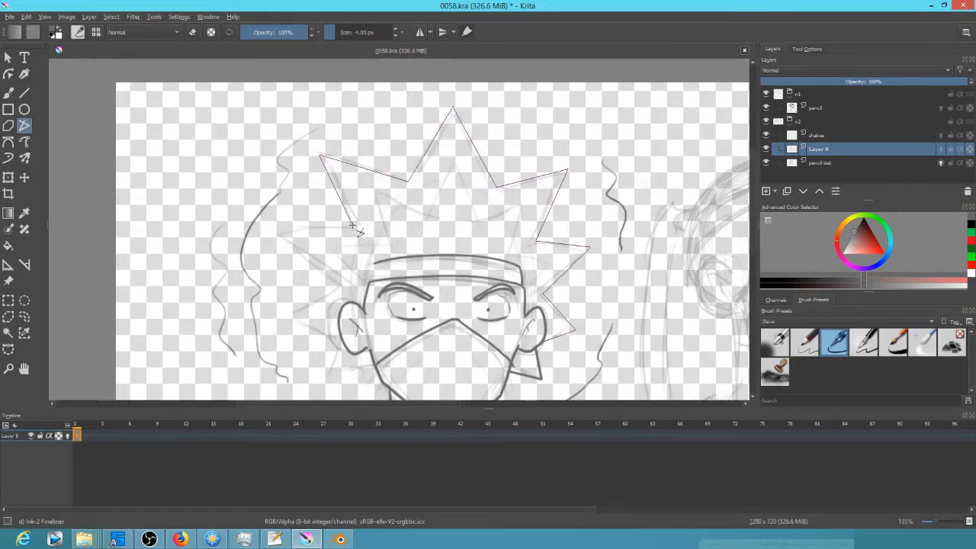
double_click(382, 374)
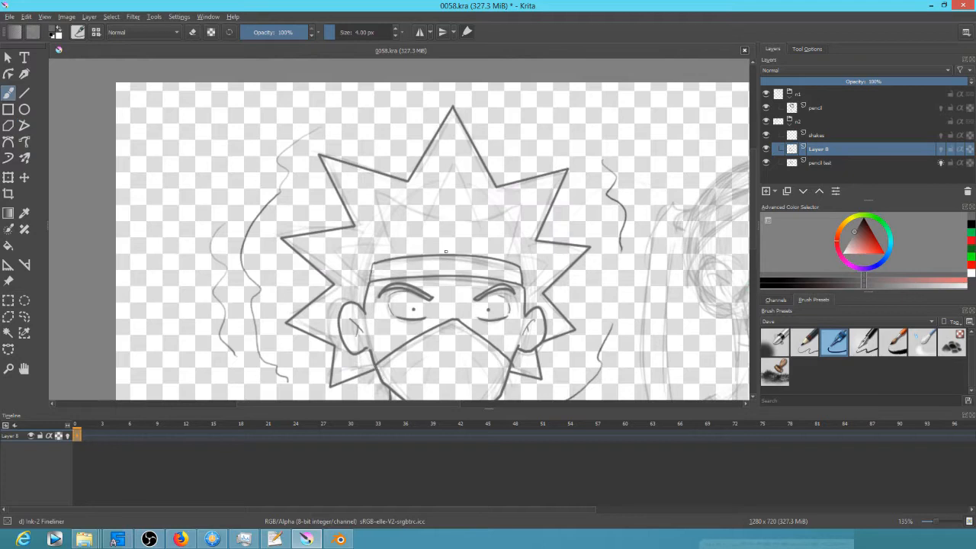
- Isolate the pencil test layer and step through its first ten frames to study the face's motion
drag(574, 166, 465, 234)
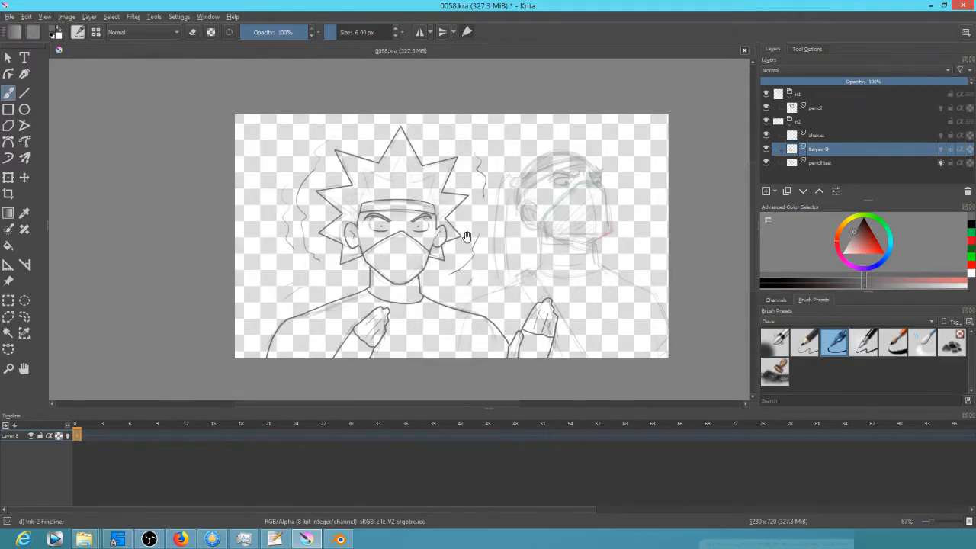
key(Left)
key(Right)
alt+click(833, 162)
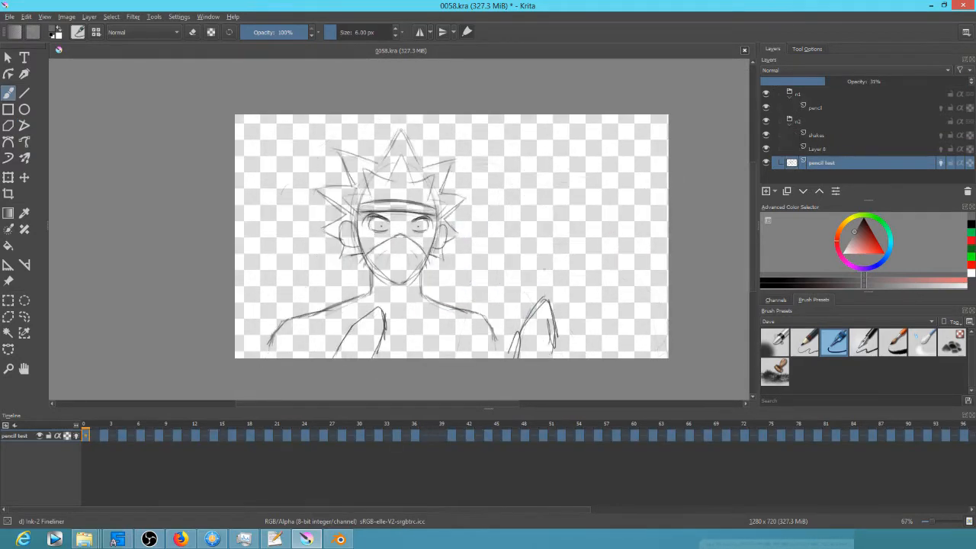
key(Right)
key(Right)
key(Right)
key(Right)
key(Right)
key(Right)
key(Right)
key(Right)
key(Right)
key(Right)
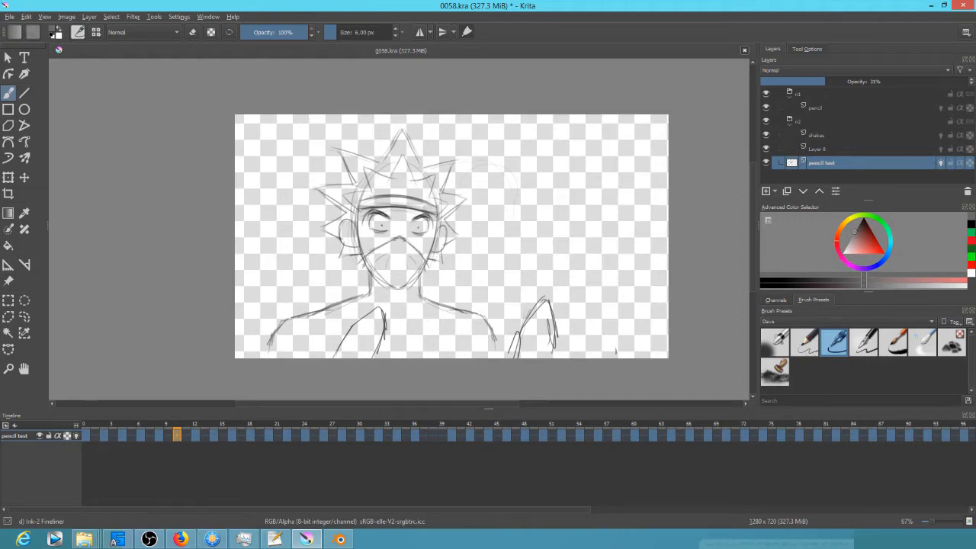
key(Left)
key(Left)
key(Left)
key(Left)
key(Left)
key(Left)
key(Left)
key(Left)
key(Left)
key(Left)
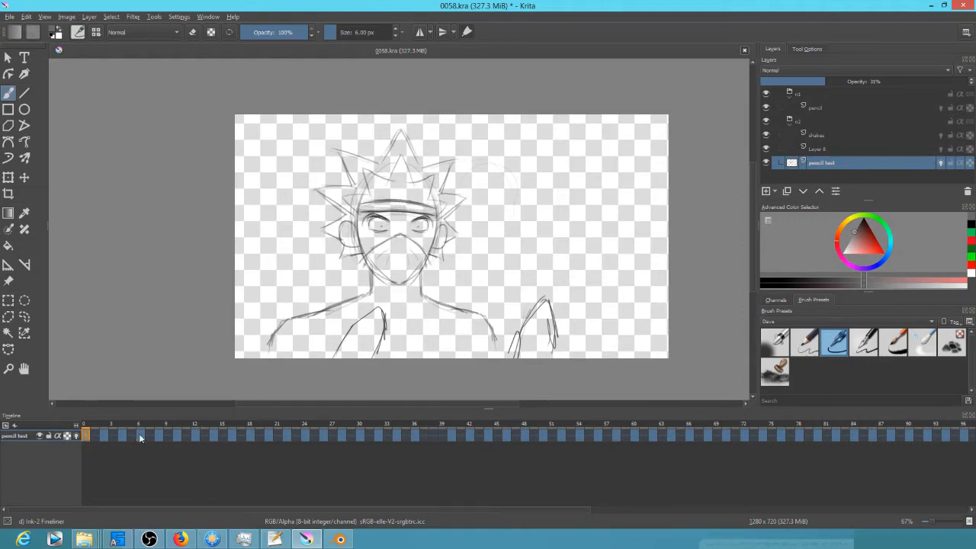
- Rename the inked line-art layer as ink and make it the active layer
double_click(824, 150)
text(inkd)
key(Return)
double_click(823, 150)
text(ink)
key(Return)
alt+click(822, 149)
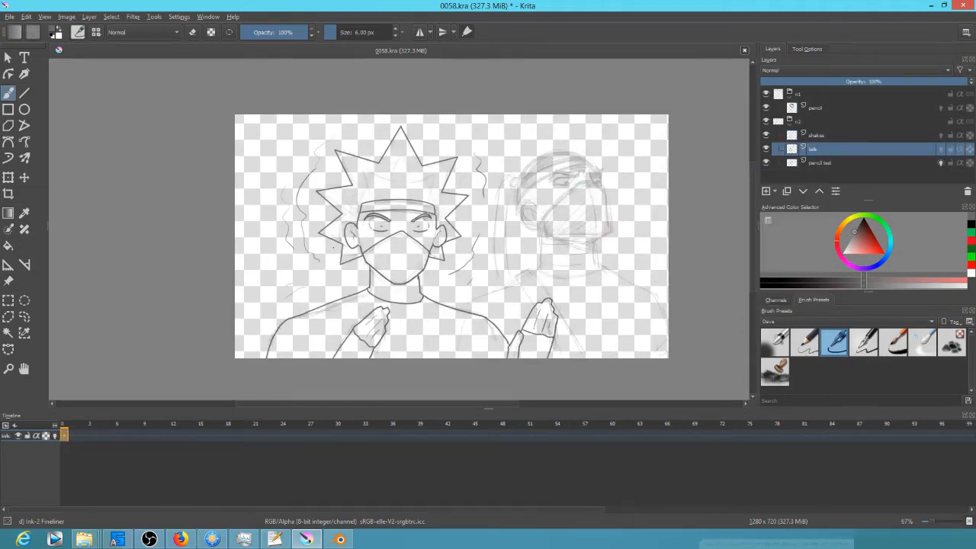
- Save the file and place copies of the inked drawing at frames 6 and 10 of the ink layer
click(9, 16)
click(24, 60)
drag(65, 435, 146, 442)
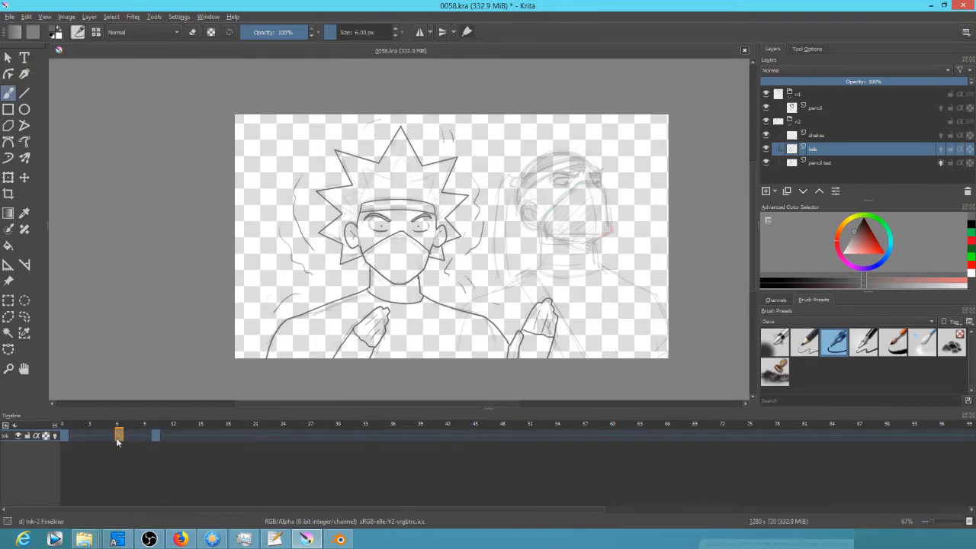
- Compare with the pencil test, show onion skins on the ink layer, and liquify frame 6's lower eyelids slightly downward
scroll(487, 252, up, 5)
key(Page_Down)
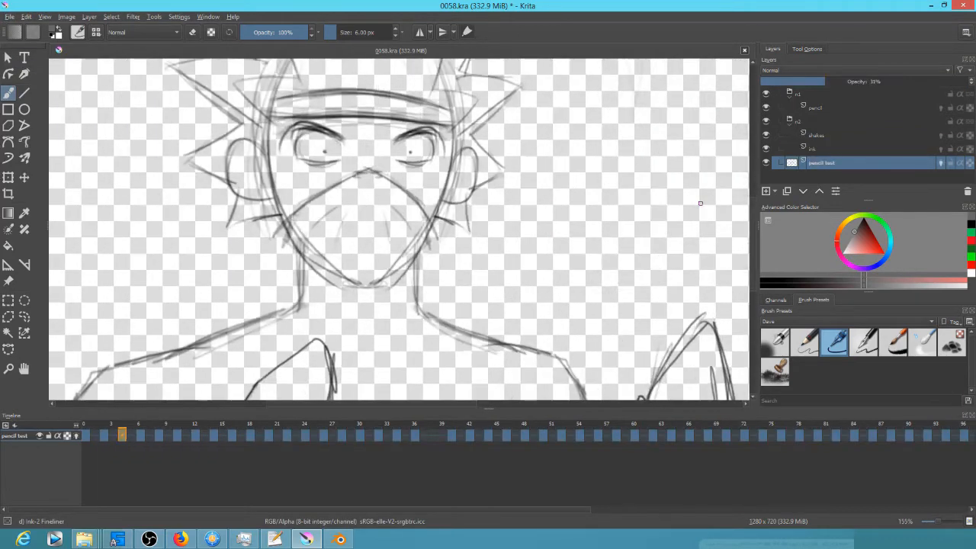
key(Page_Up)
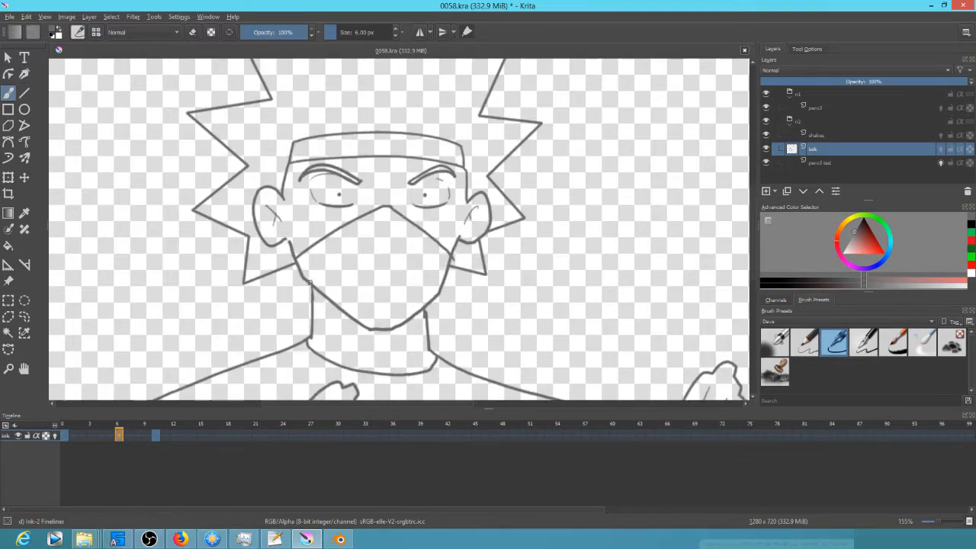
scroll(365, 224, up, 4)
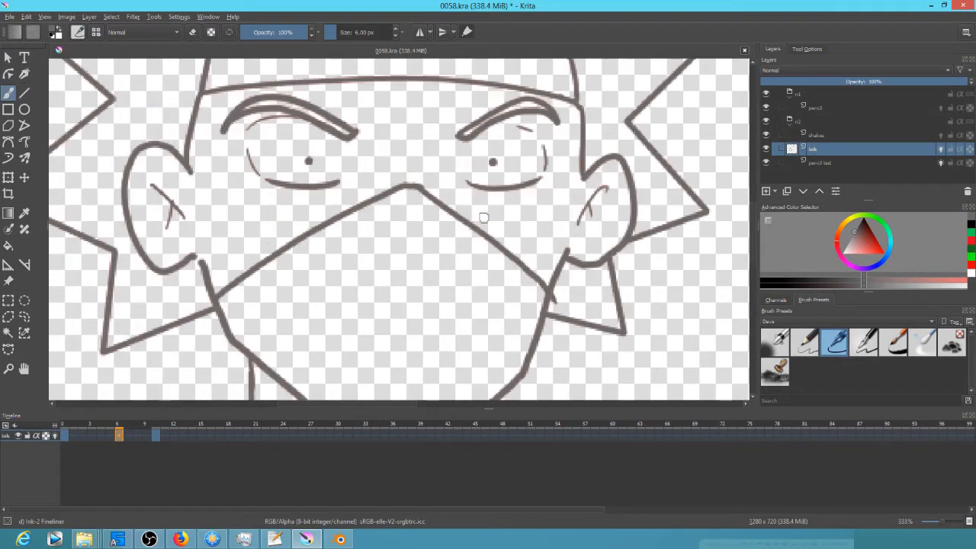
key(ctrl+t)
drag(548, 177, 501, 180)
drag(506, 180, 503, 190)
drag(300, 177, 300, 184)
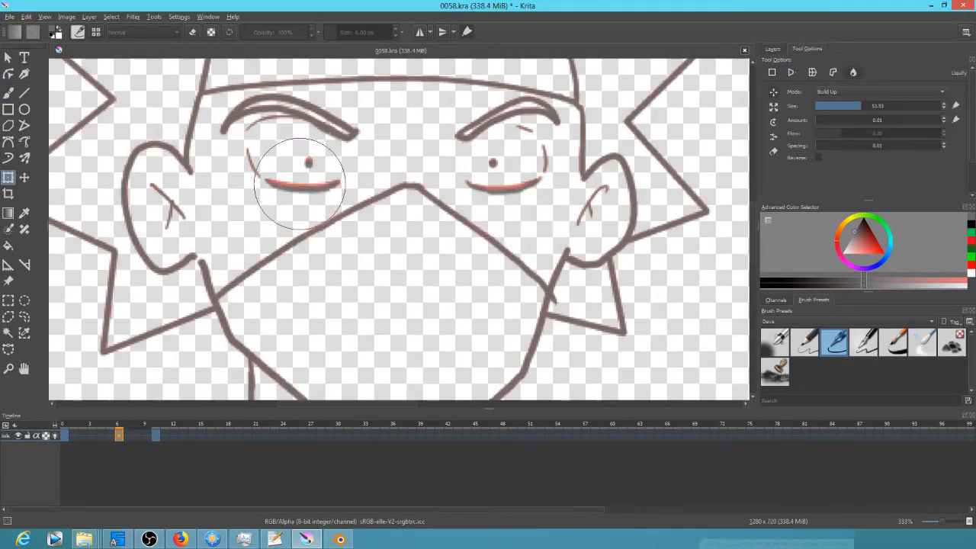
- Liquify the eyebrows and headband slightly upward on frame 6
drag(315, 131, 315, 122)
drag(500, 148, 496, 133)
drag(435, 155, 427, 294)
mouse_move(399, 177)
mouse_down()
mouse_move(551, 177)
mouse_move(399, 167)
mouse_up()
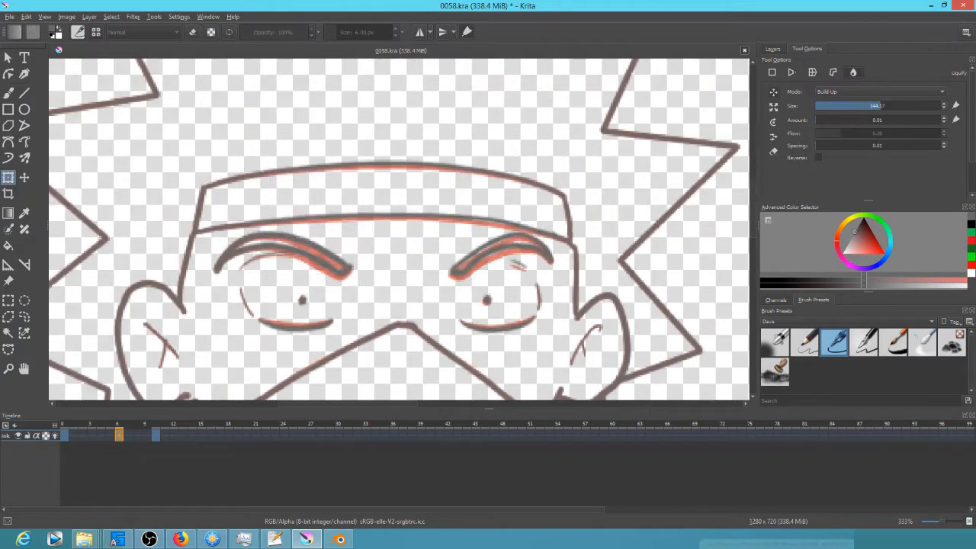
- On frame 10, liquify the headband further upward and push the mask's upper edge downward
click(64, 435)
drag(151, 464, 156, 436)
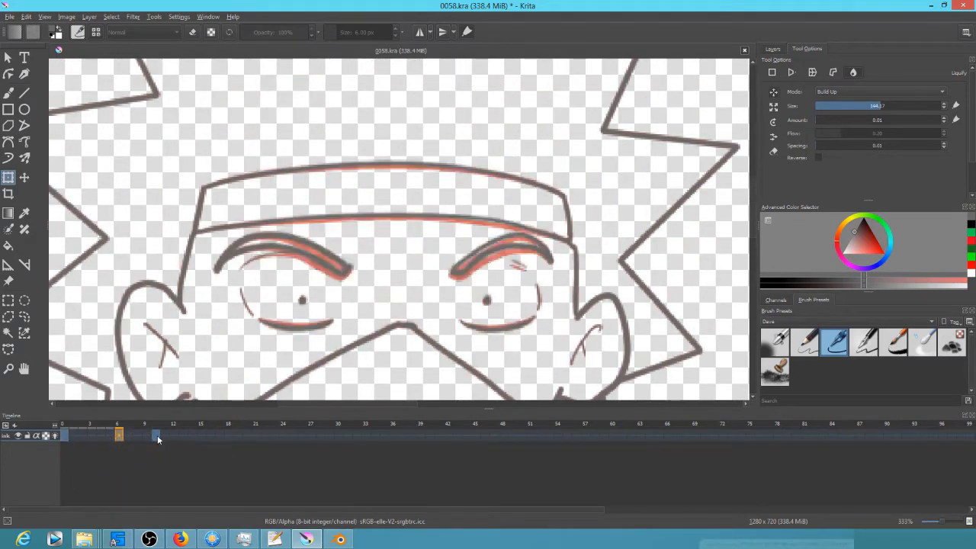
drag(382, 190, 381, 172)
key(ctrl+z)
drag(405, 221, 411, 221)
drag(411, 218, 421, 145)
scroll(499, 277, down, 3)
drag(460, 325, 460, 334)
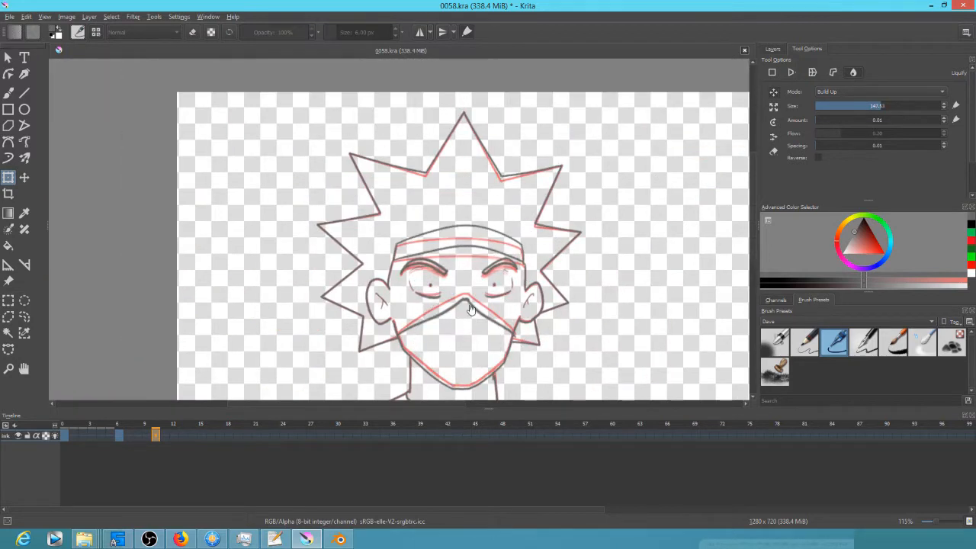
- On frame 10, outline-select and delete the mask's upper edge and both lower eyelids for redrawing with the brush
key(l)
drag(470, 288, 412, 314)
scroll(465, 290, up, 3)
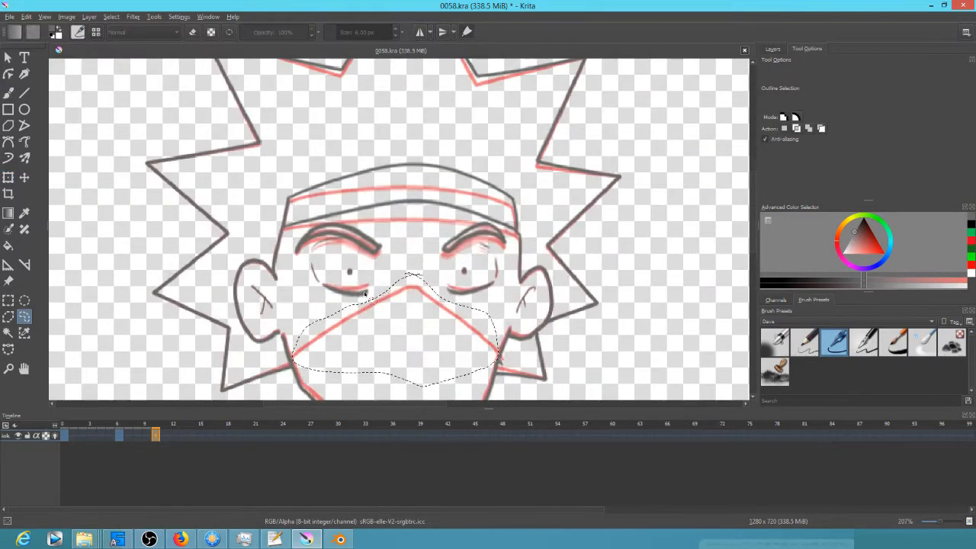
drag(332, 267, 322, 309)
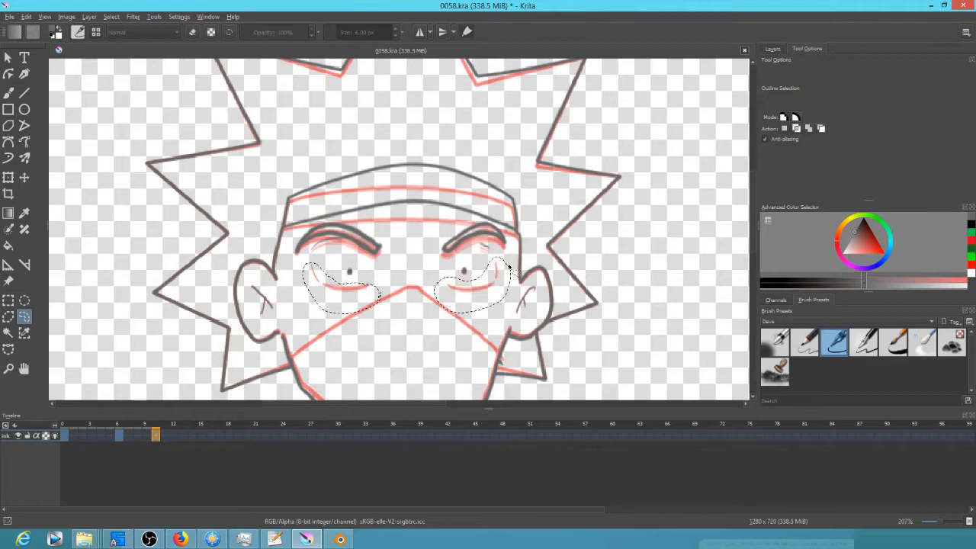
key(b)
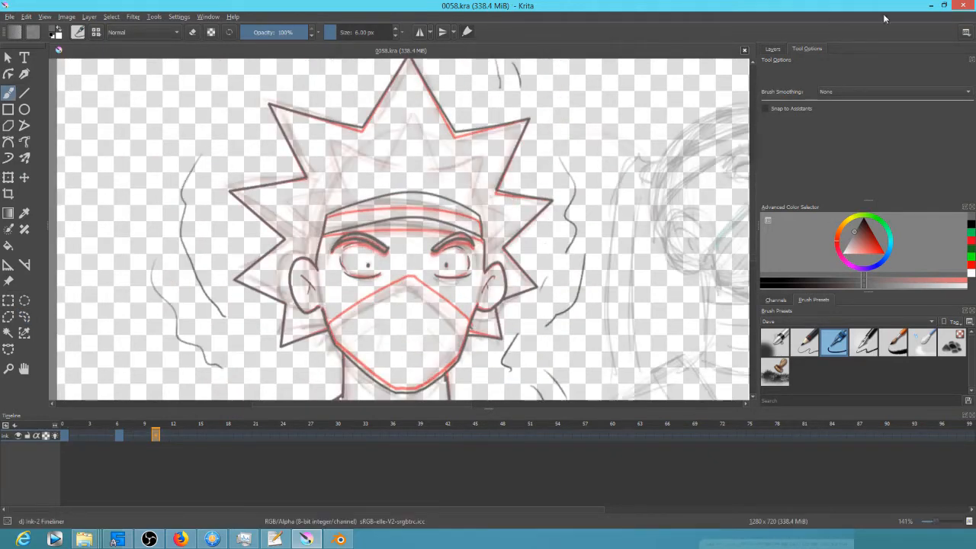
- Scrub through the pencil test frames for timing and add blank keyframes to the ink layer at frames 42, 44 and 46
click(772, 48)
click(823, 164)
mouse_move(398, 424)
mouse_down()
mouse_move(353, 428)
mouse_move(504, 434)
mouse_move(503, 424)
mouse_move(471, 432)
mouse_up()
click(822, 149)
click(451, 434)
right_click(469, 435)
click(507, 413)
right_click(488, 434)
click(525, 412)
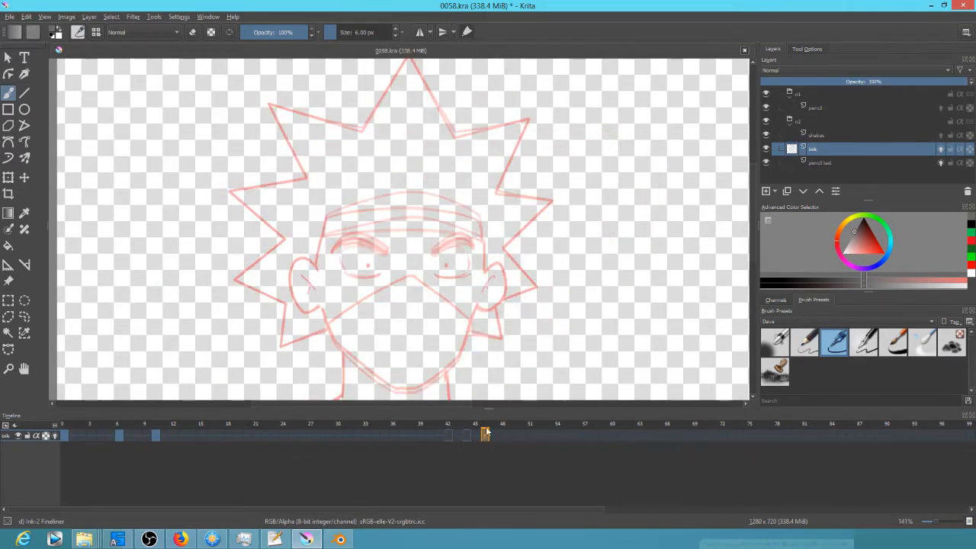
- Scrub the pencil test layer around frames 36 to 40 and compare the head poses
click(506, 435)
click(823, 164)
click(450, 435)
click(414, 434)
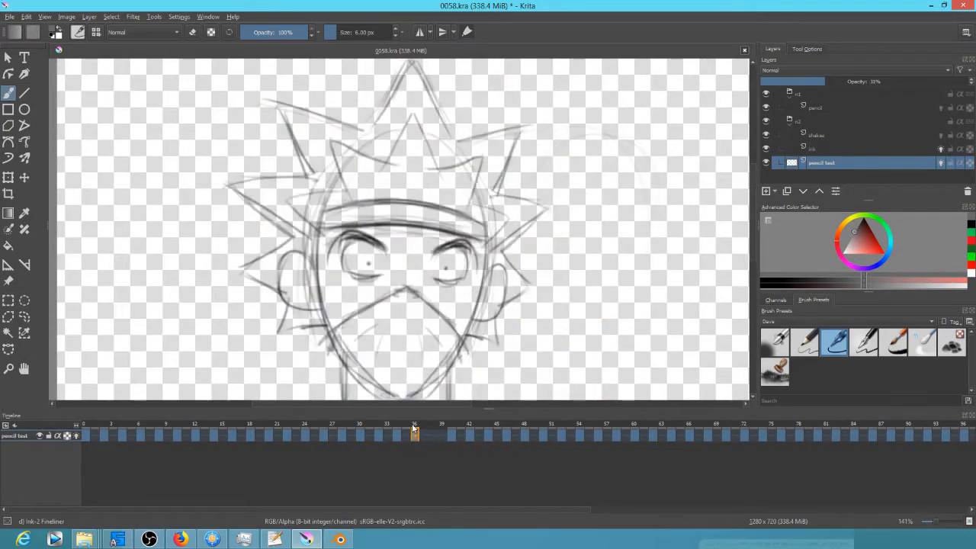
click(451, 434)
click(165, 434)
click(451, 434)
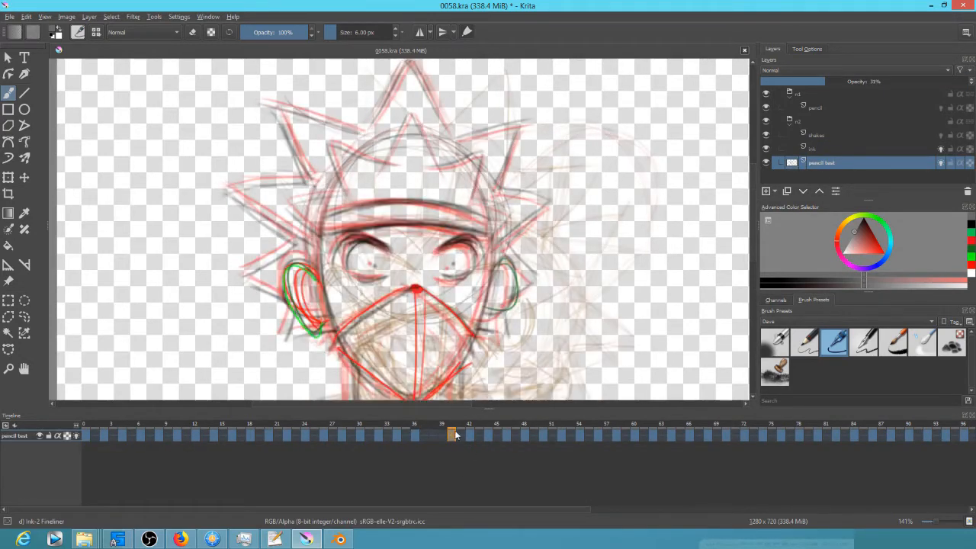
- On the ink layer, erase stray line ends where the jaw meets the ears and compare the first keyframes mirrored
click(823, 150)
click(119, 435)
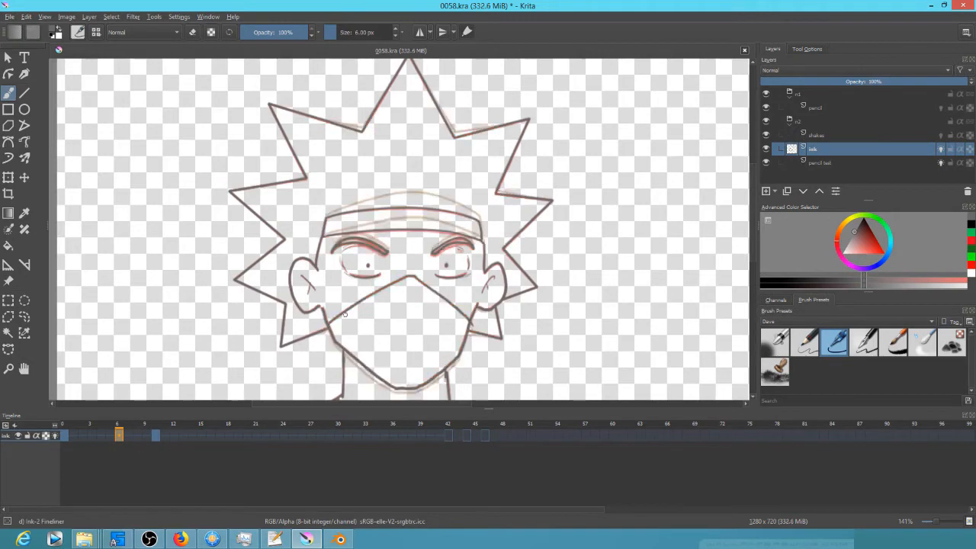
scroll(380, 355, up, 6)
key(e)
key(comma)
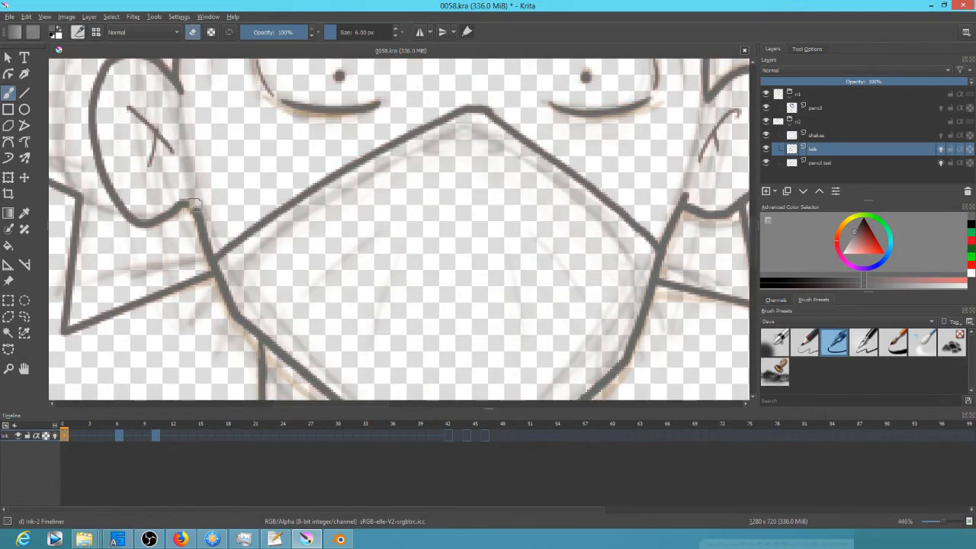
key(e)
scroll(381, 305, down, 8)
key(period)
scroll(520, 357, up, 1)
key(m)
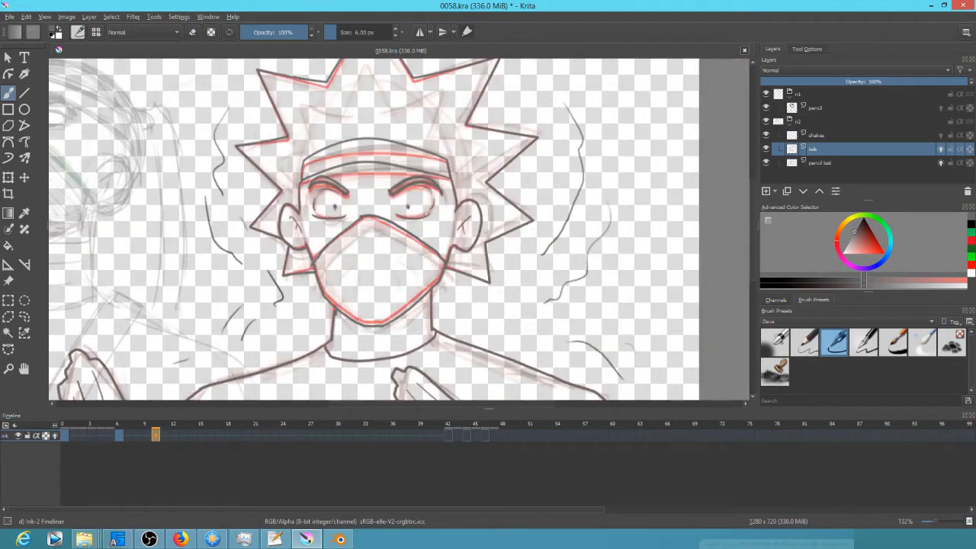
key(m)
- Liquify around the mask on frame 0 and check its shape against the following keyframes in mirrored view
click(67, 436)
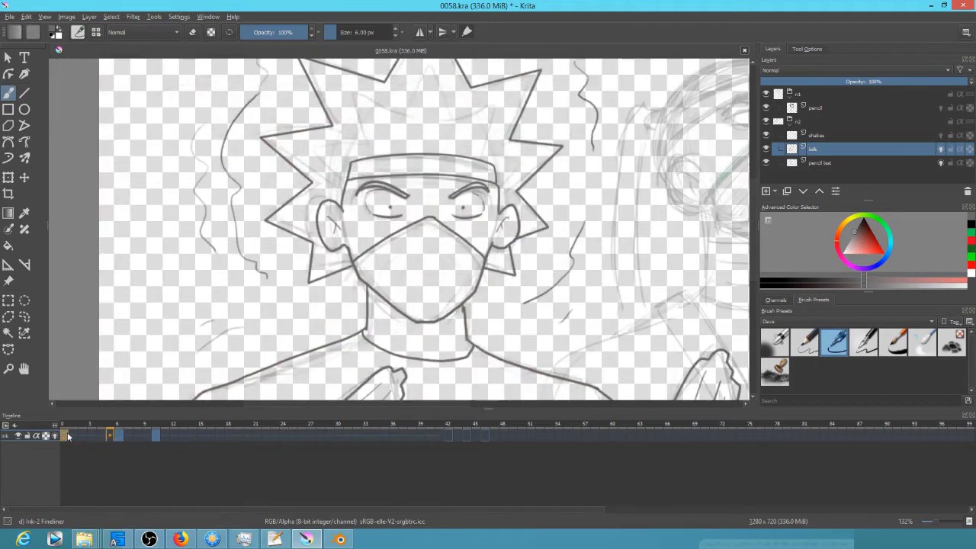
key(ctrl+t)
click(852, 72)
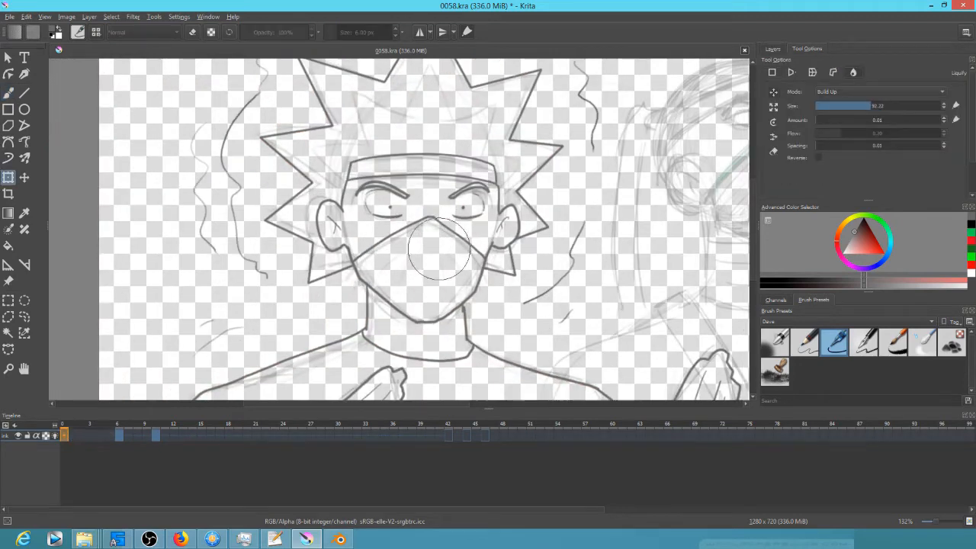
key(m)
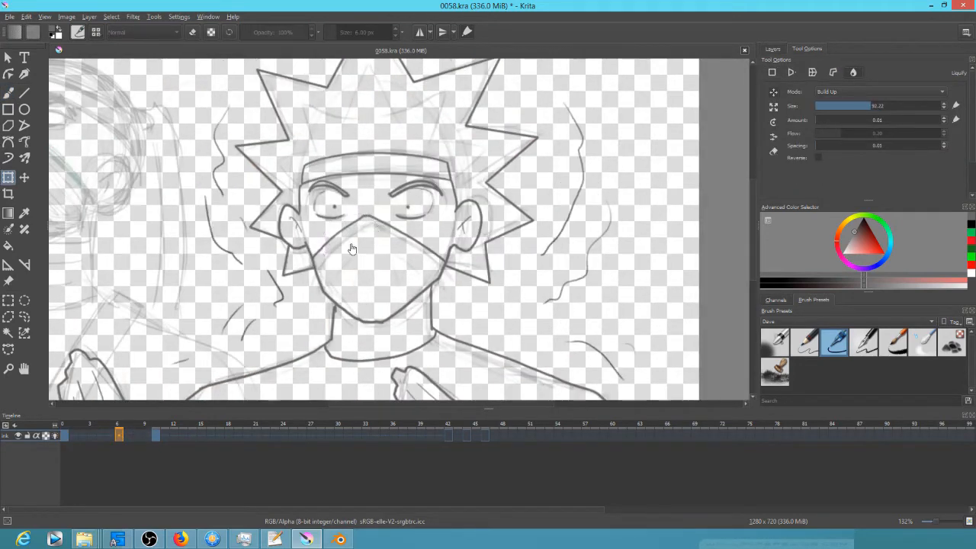
key(period)
key(m)
- Erase the stray line overlaps beside the mask and jaw corner on frame 10
scroll(398, 185, up, 8)
key(b)
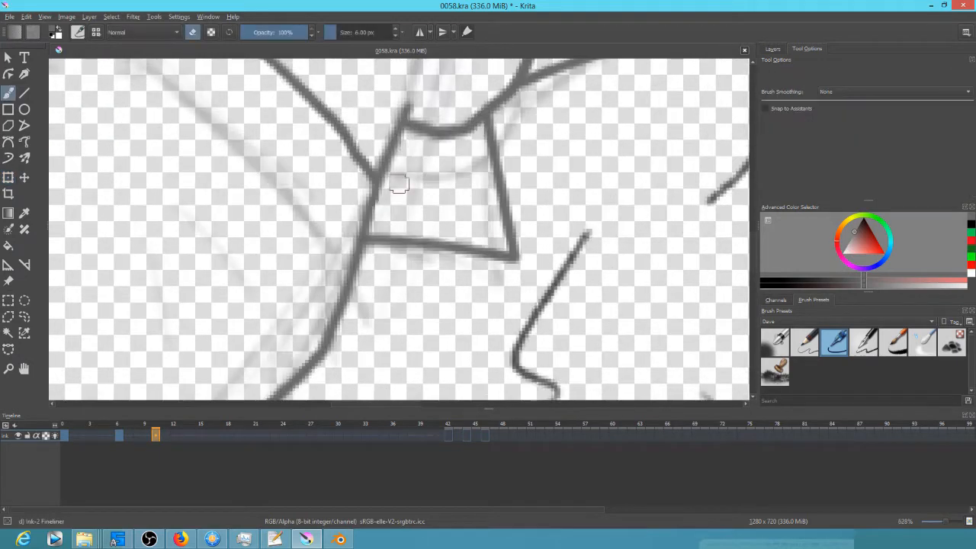
scroll(386, 180, down, 8)
- On frame 42, ink the mask's outline over the pencil sketch with the 6 px fineliner
key(period)
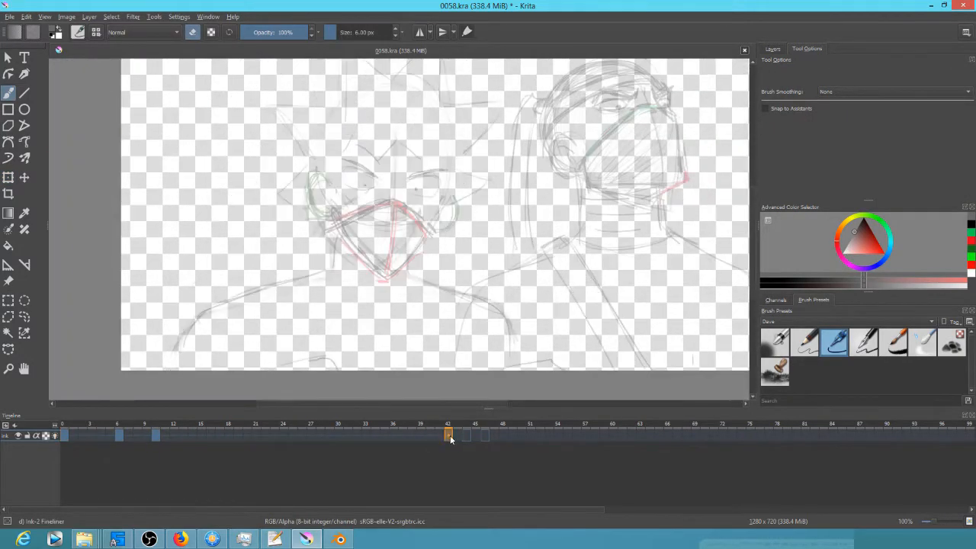
drag(443, 221, 391, 238)
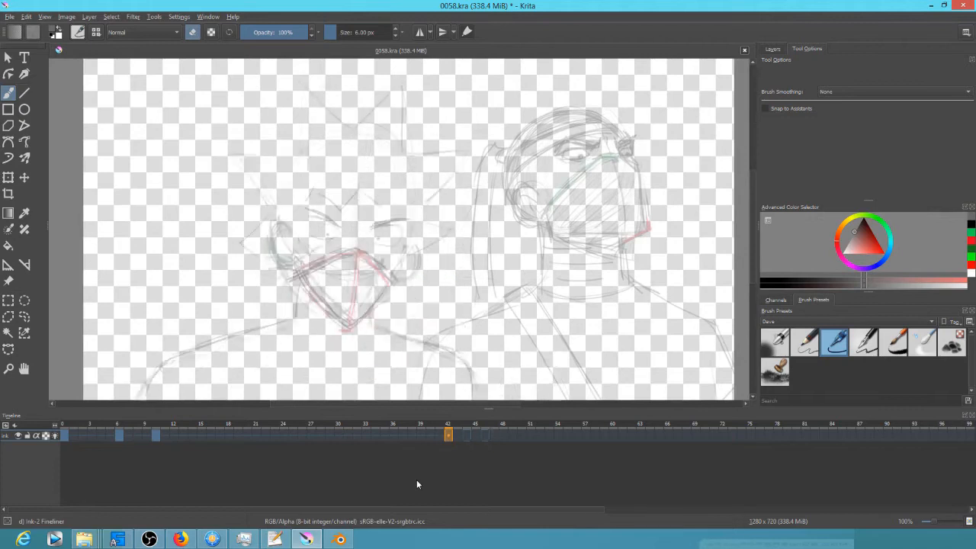
key(space)
key(space)
scroll(376, 229, up, 4)
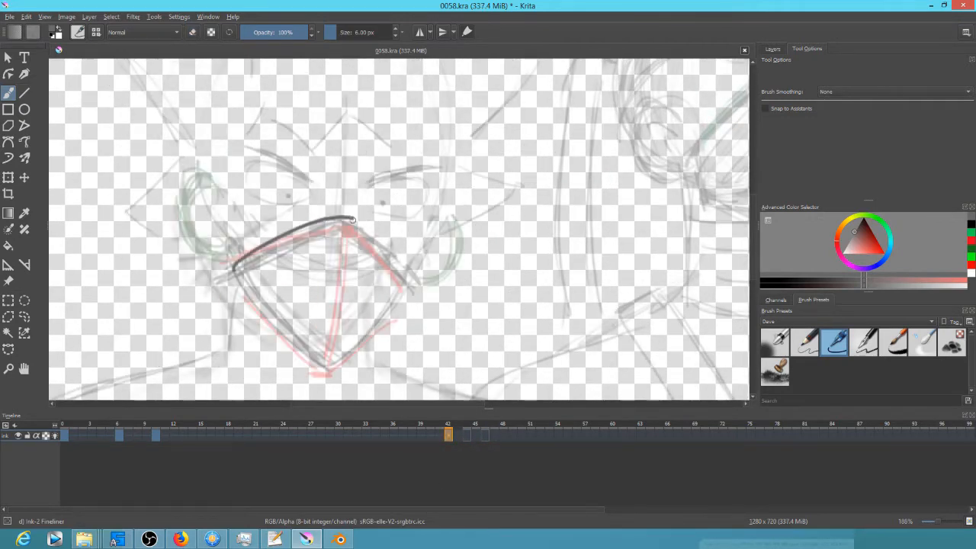
drag(352, 221, 404, 271)
key(m)
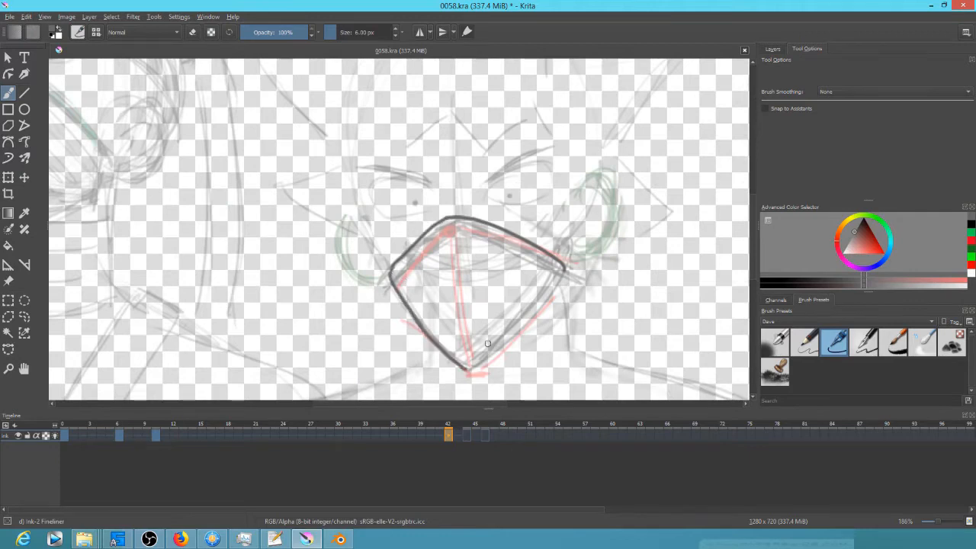
- Ink both ears, the sides of the face and the headband on frame 42
drag(587, 186, 579, 248)
drag(357, 219, 381, 268)
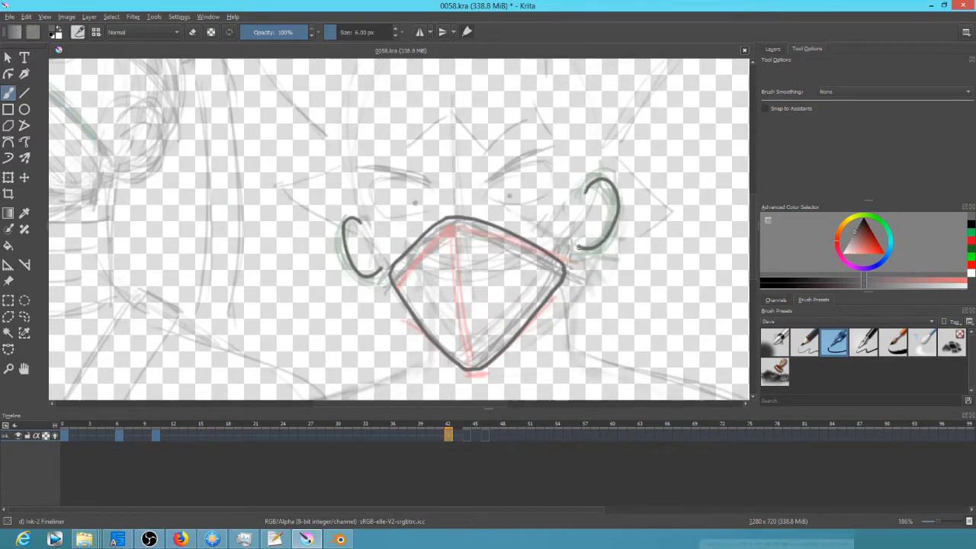
mouse_move(358, 218)
mouse_down()
mouse_move(355, 156)
mouse_move(324, 176)
mouse_move(538, 152)
mouse_up()
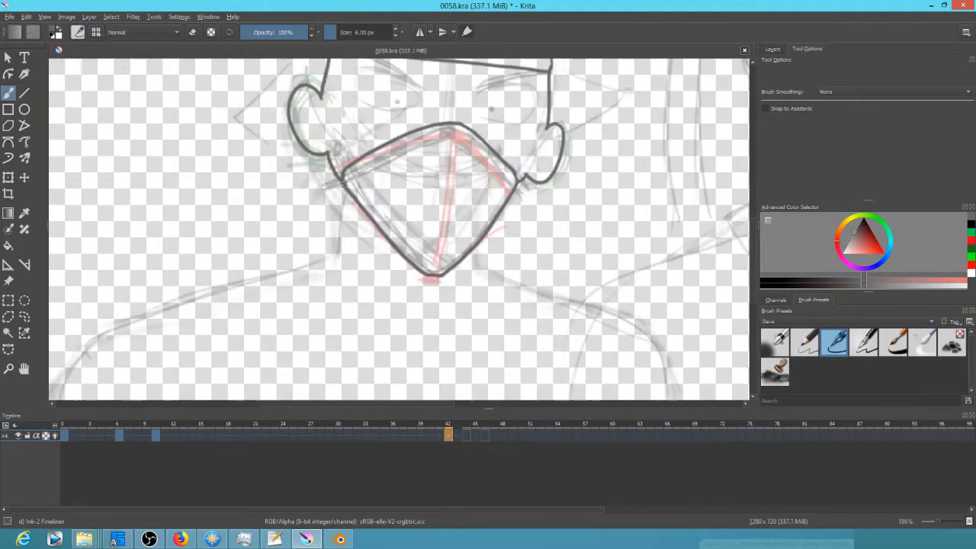
- Ink the neck, both shoulders and one of the hands at the canvas's lower edge on frame 42
mouse_move(492, 149)
mouse_down()
mouse_move(267, 305)
mouse_move(267, 227)
mouse_up()
drag(267, 227, 186, 341)
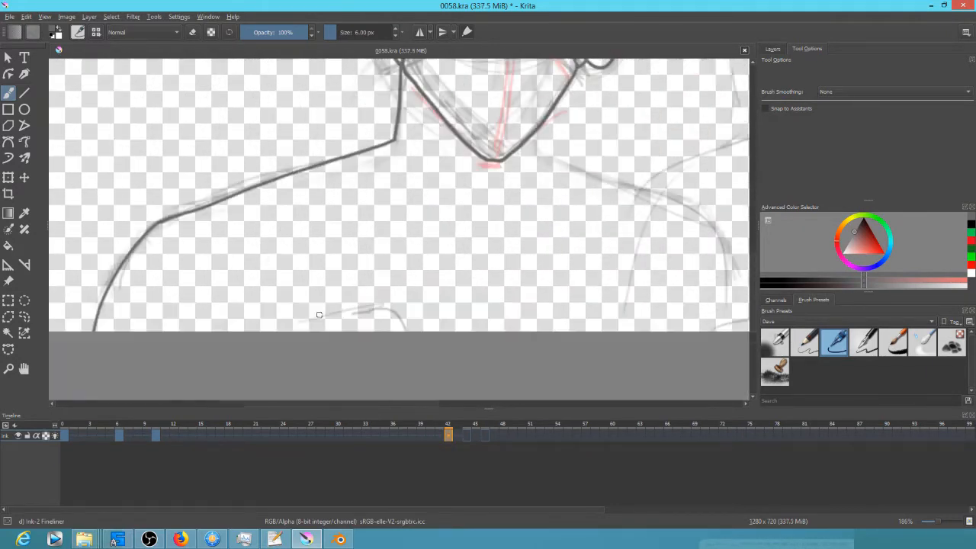
drag(318, 318, 83, 368)
drag(298, 179, 297, 196)
key(m)
mouse_move(499, 196)
mouse_down()
mouse_move(312, 310)
mouse_move(324, 274)
mouse_up()
drag(323, 274, 318, 333)
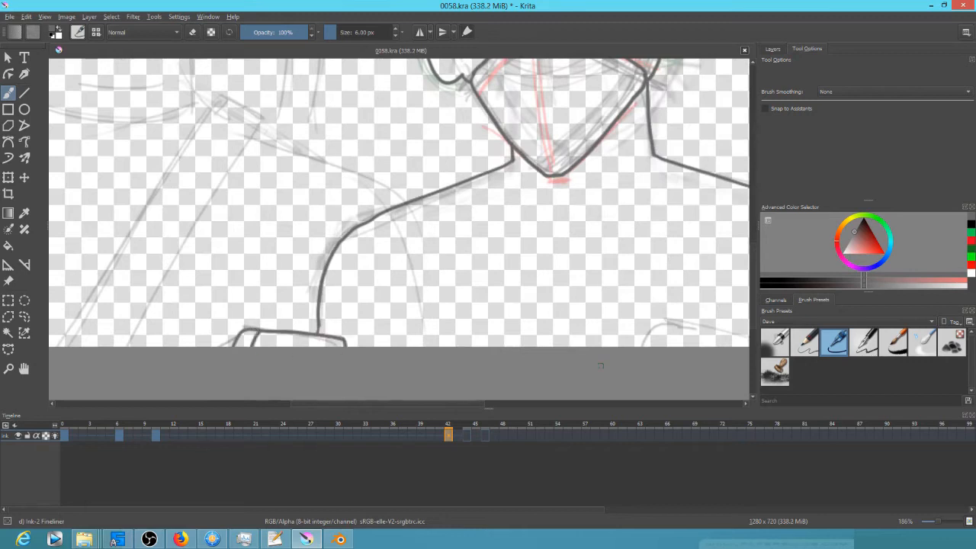
- Ink the remaining hand and the collar curve beneath the mask on frame 42, checking the drawing mirrored
drag(601, 365, 478, 339)
drag(517, 318, 612, 307)
key(m)
drag(382, 228, 507, 268)
key(m)
key(Left)
key(Right)
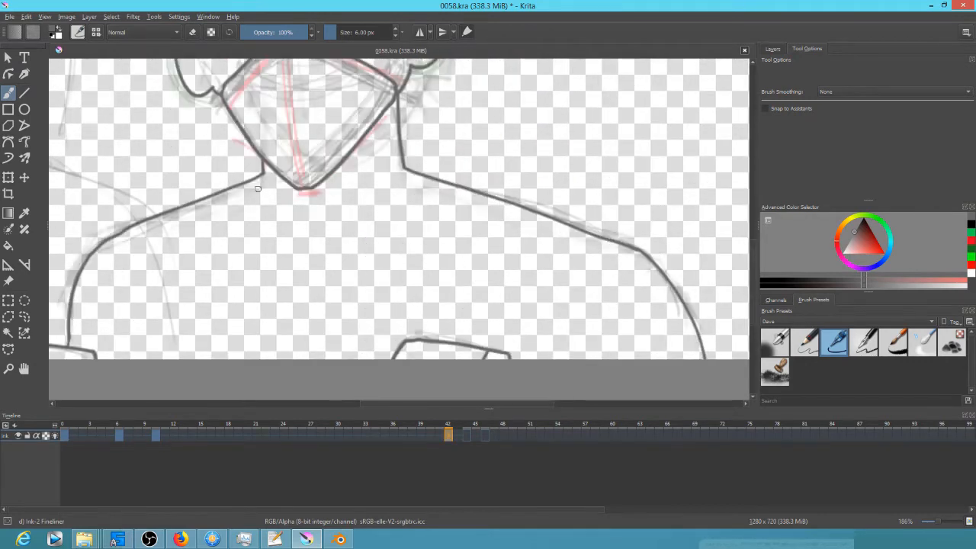
drag(260, 178, 406, 173)
drag(478, 237, 564, 338)
key(m)
mouse_move(569, 235)
mouse_down()
mouse_move(458, 240)
mouse_move(610, 282)
mouse_up()
- On frame 44, ink one side of the neck with its shoulder, arm and hand
key(Right)
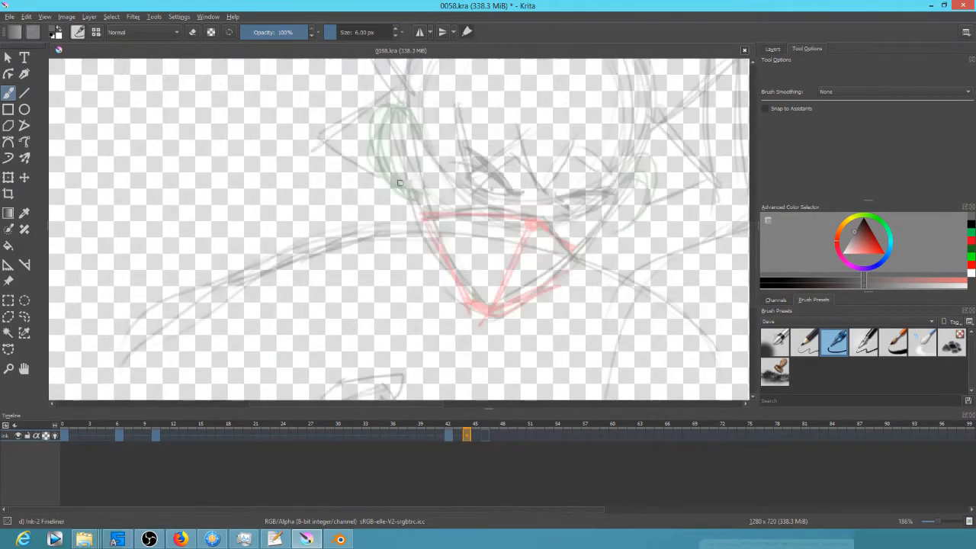
key(Left)
key(Right)
drag(407, 187, 387, 238)
drag(391, 233, 174, 316)
drag(305, 305, 280, 225)
drag(148, 234, 81, 308)
mouse_move(321, 295)
mouse_down()
mouse_move(168, 292)
mouse_move(285, 251)
mouse_up()
mouse_move(230, 302)
mouse_down()
mouse_move(314, 265)
mouse_move(334, 272)
mouse_up()
- Ink the opposite hand, the second shoulder and the collar curve on frame 44
drag(594, 290, 409, 250)
drag(515, 238, 587, 220)
drag(587, 220, 599, 263)
drag(563, 229, 532, 263)
mouse_move(569, 231)
mouse_down()
mouse_move(590, 220)
mouse_move(680, 266)
mouse_up()
key(m)
drag(390, 150, 228, 305)
drag(503, 195, 275, 251)
key(Left)
key(Right)
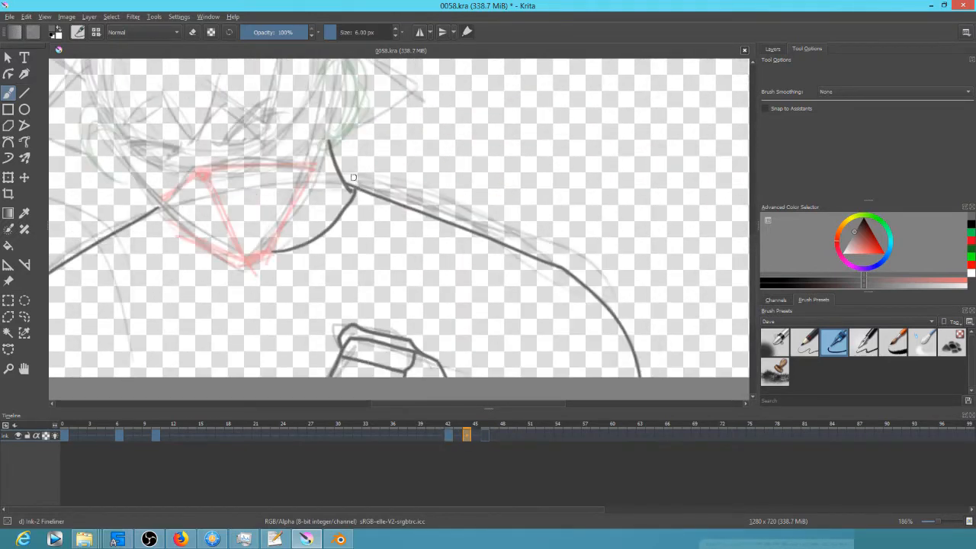
- Tidy the collar corner on frame 44 and ink the mask's pointed lower outline along the jaw
key(e)
drag(361, 191, 490, 210)
drag(359, 282, 441, 164)
drag(450, 92, 428, 156)
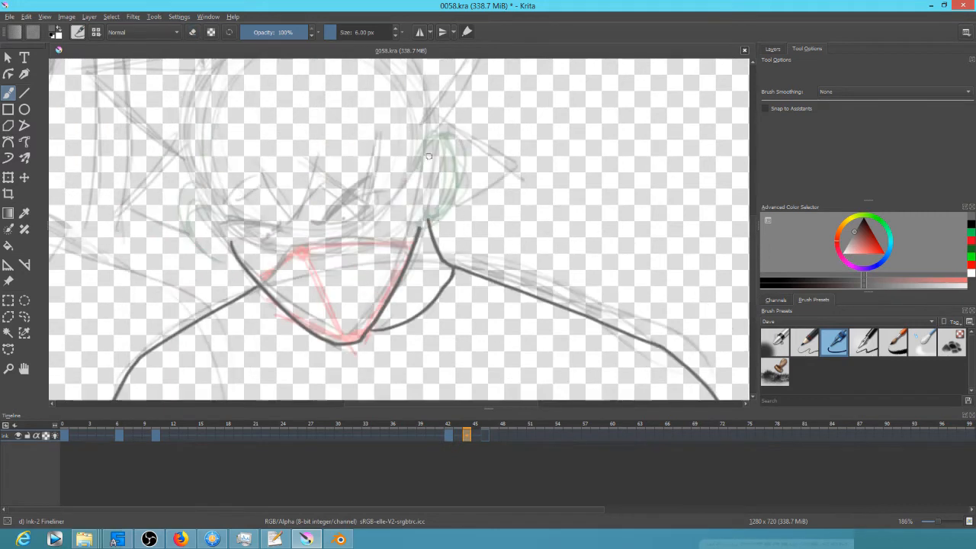
drag(425, 210, 413, 238)
- Ink the ears and the mask's upper edge on frame 44, comparing with the neighbouring keyframe
key(m)
key(Left)
key(Right)
drag(592, 193, 568, 242)
mouse_move(580, 245)
mouse_down()
mouse_move(539, 242)
mouse_move(370, 347)
mouse_up()
- On frame 46, ink the mask outline and both ears
key(Right)
mouse_move(294, 228)
mouse_down()
mouse_move(302, 265)
mouse_move(472, 271)
mouse_up()
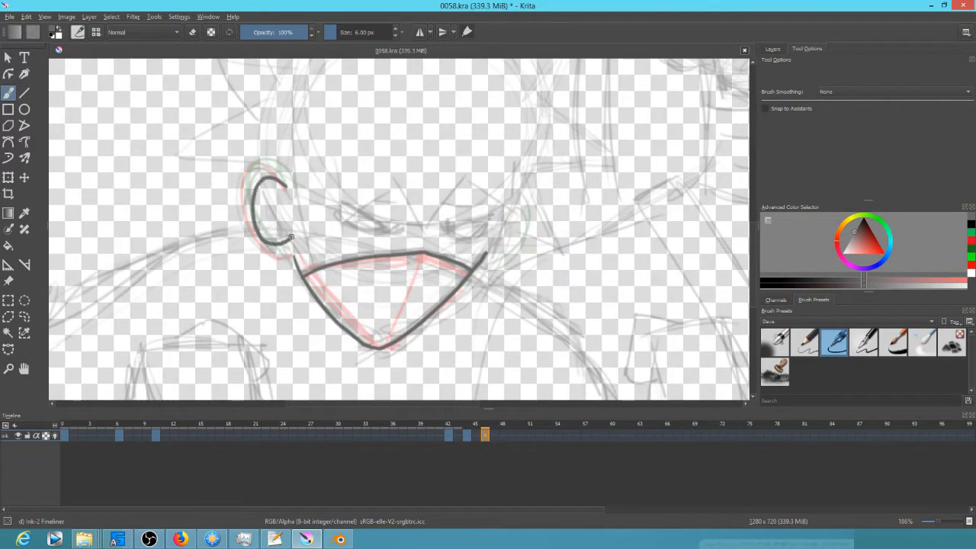
mouse_move(512, 205)
mouse_down()
mouse_move(525, 228)
mouse_move(484, 253)
mouse_up()
- Ink one shoulder and arm and both fists on frame 46
mouse_move(336, 259)
mouse_down()
mouse_move(414, 173)
mouse_move(675, 158)
mouse_up()
mouse_move(591, 125)
mouse_down()
mouse_move(333, 263)
mouse_move(311, 325)
mouse_up()
drag(473, 259, 253, 249)
drag(240, 315, 264, 237)
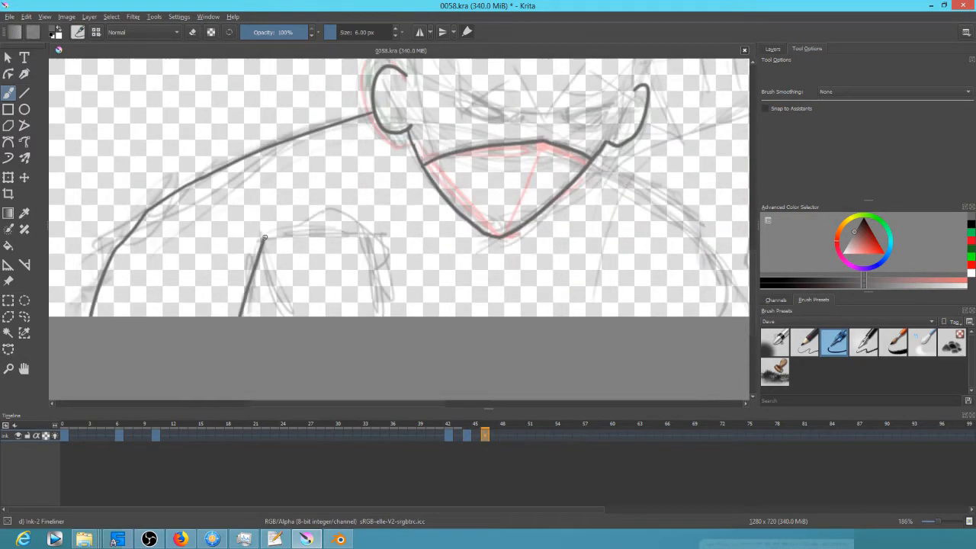
drag(740, 209, 648, 183)
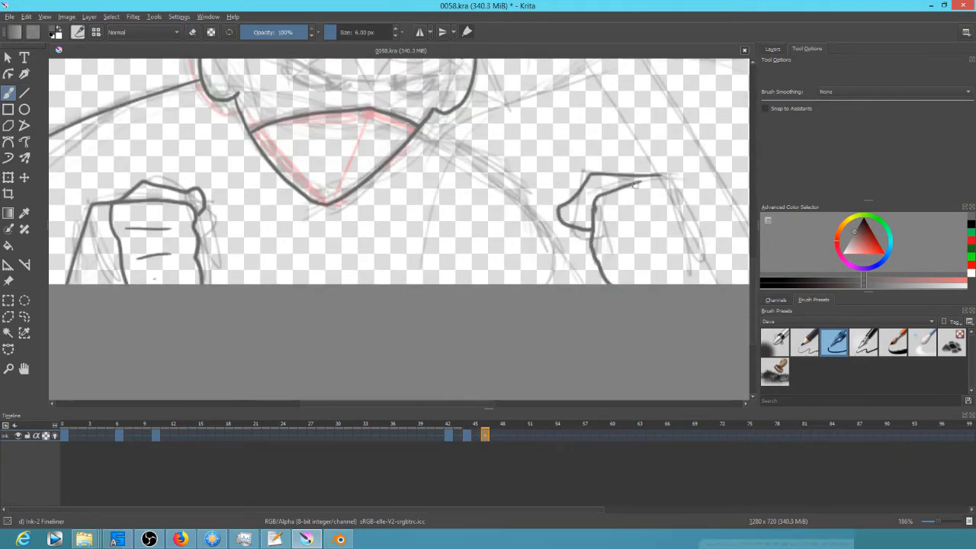
drag(711, 267, 719, 287)
- Ink the other shoulder and the neck line beside the mask on frame 46, and save the file
key(m)
mouse_move(381, 152)
mouse_down()
mouse_move(459, 185)
mouse_move(307, 321)
mouse_up()
drag(596, 242, 381, 329)
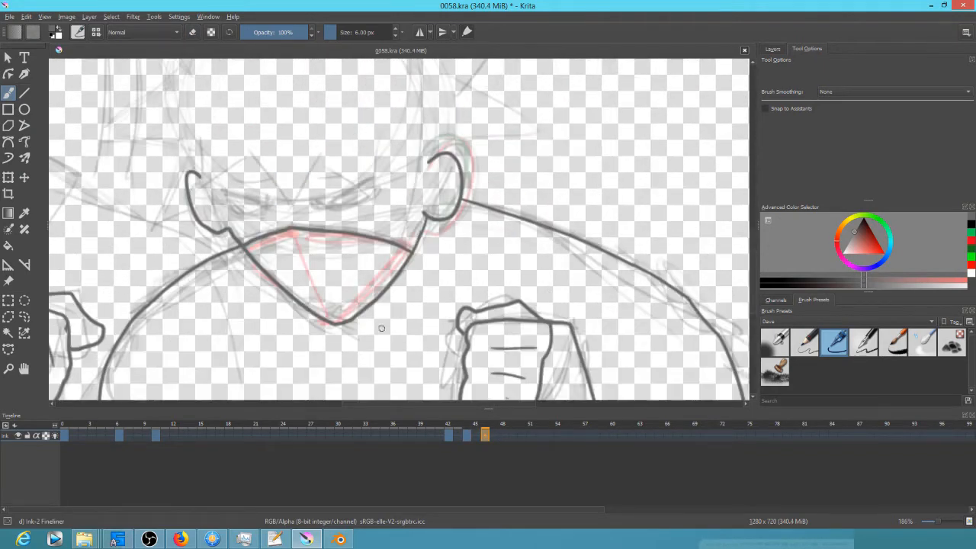
drag(444, 229, 436, 219)
mouse_move(449, 228)
mouse_down()
mouse_move(502, 230)
mouse_move(468, 379)
mouse_up()
key(m)
key(ctrl+s)
- On frame 42, ink the spiky hair outline from ear to ear with a 4 px polyline
click(25, 126)
key(Left)
key(Left)
key(Left)
key(Left)
drag(292, 285, 334, 283)
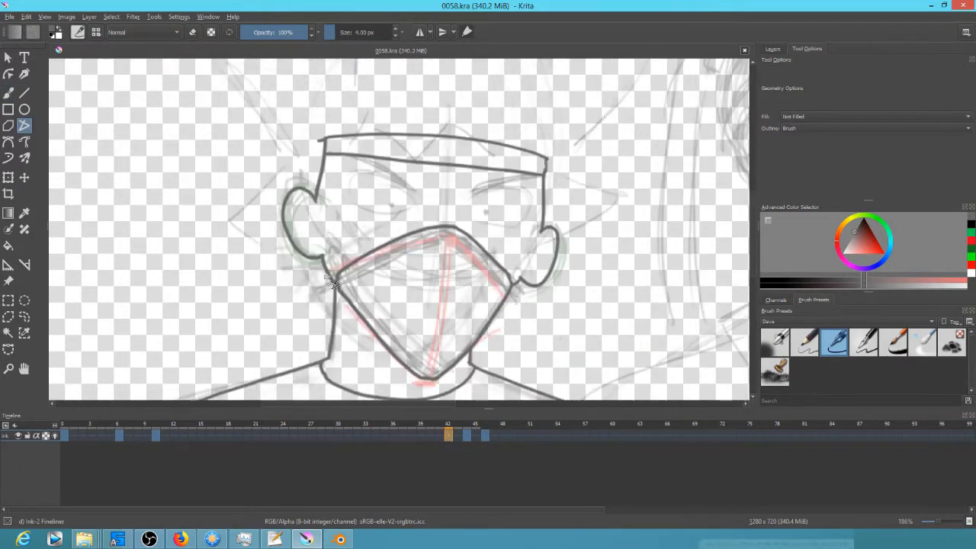
click(276, 252)
click(230, 224)
click(283, 164)
drag(226, 60, 250, 203)
click(232, 200)
click(370, 199)
click(368, 67)
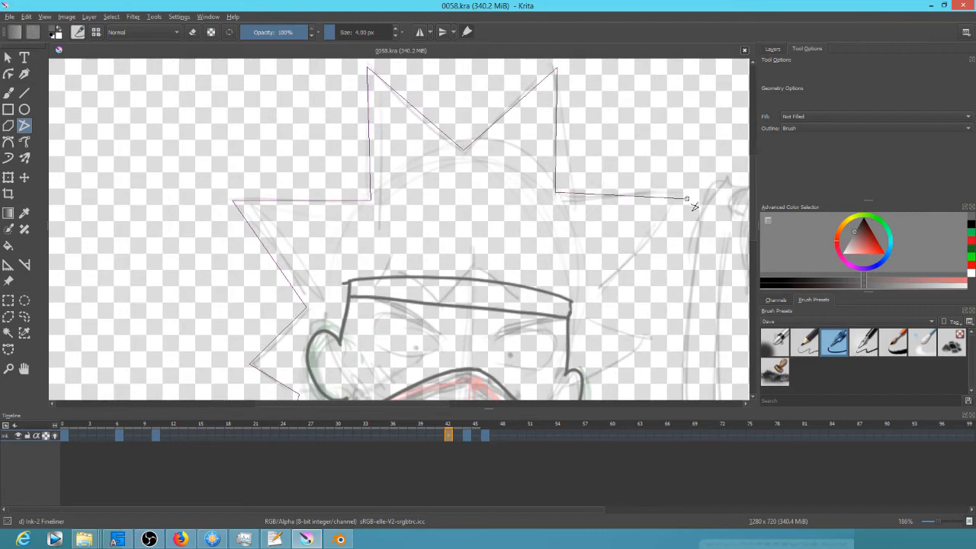
double_click(584, 381)
- Add the remaining small hair spike behind the second ear on frame 42 with the polyline
scroll(481, 157, down, 1)
mouse_move(617, 314)
mouse_down()
mouse_move(482, 156)
mouse_move(535, 210)
mouse_up()
key(comma)
key(period)
click(453, 227)
double_click(417, 257)
- Ink the spiky hair outline on frame 44 with the polyline tool
ctrl+drag(535, 210, 519, 316)
key(period)
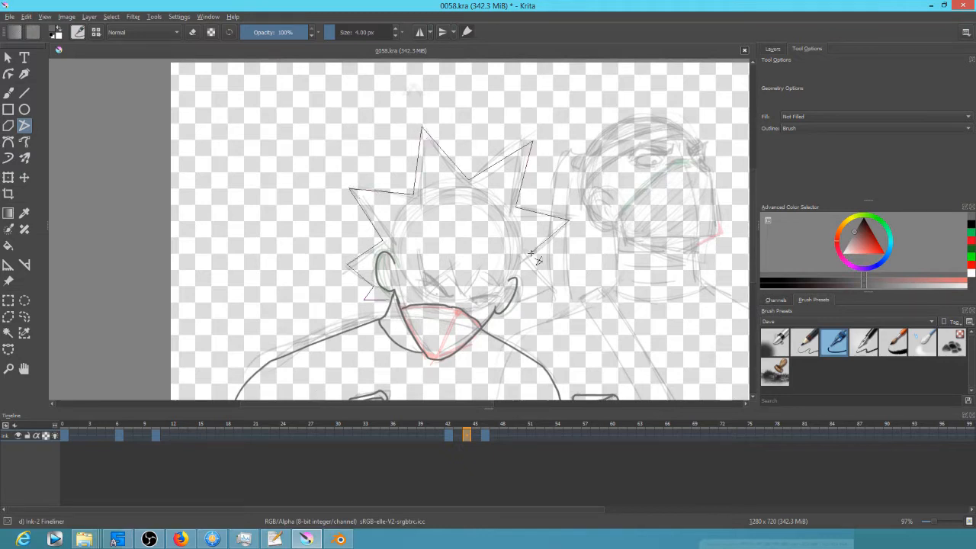
- Fade the farther onion skins and ink the spiky hair outline on frame 46 with the polyline tool
key(period)
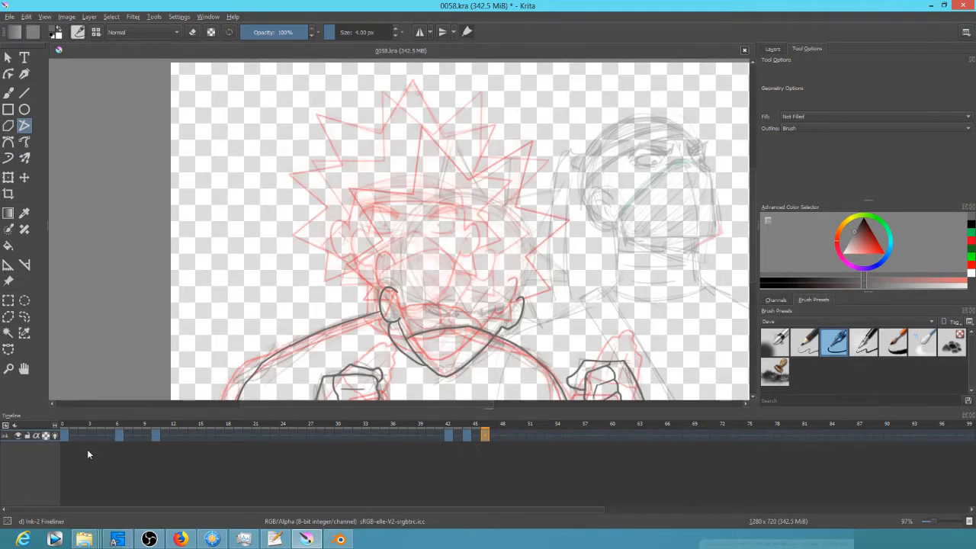
key(o)
click(429, 151)
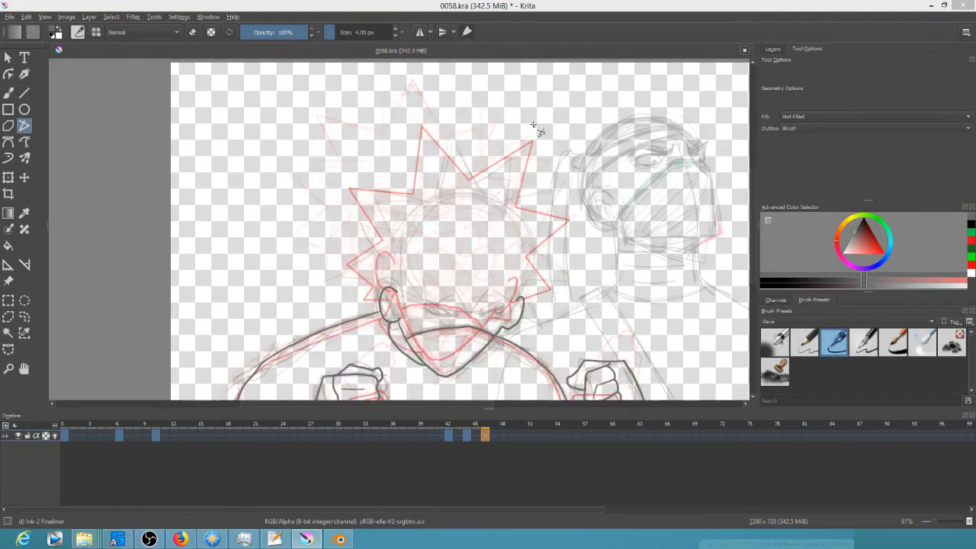
click(515, 326)
click(546, 314)
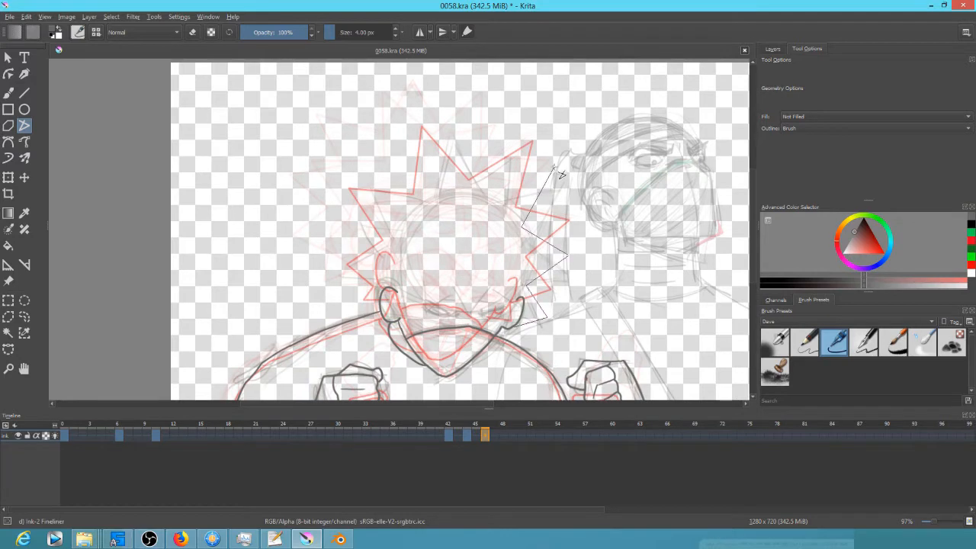
double_click(372, 311)
- Turn off the ink layer's onion skins, step through its keyframes and play the animation from frame 0
click(55, 435)
key(Left)
key(Left)
key(Left)
key(Left)
key(Right)
key(Right)
key(Right)
key(Right)
click(64, 435)
key(space)
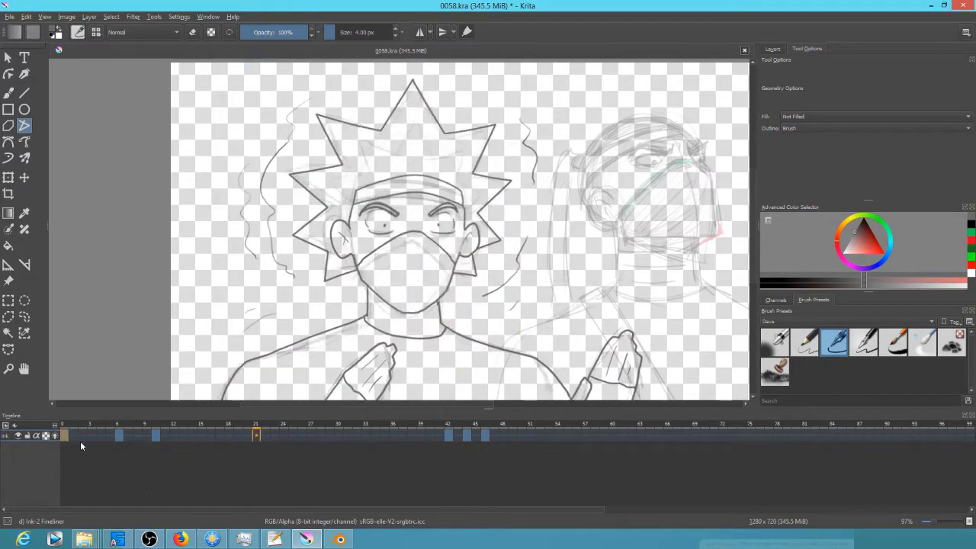
- On frame 44, refine the lines around the ears and jaw in mirrored view with the brush at 6 px
click(449, 434)
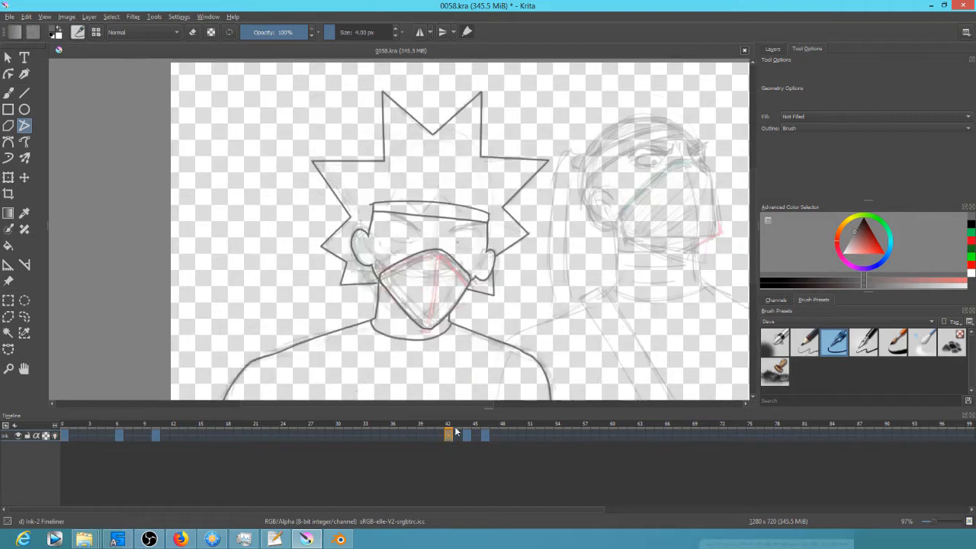
click(467, 436)
key(b)
key(bracketright)
key(bracketright)
key(m)
drag(394, 315, 381, 255)
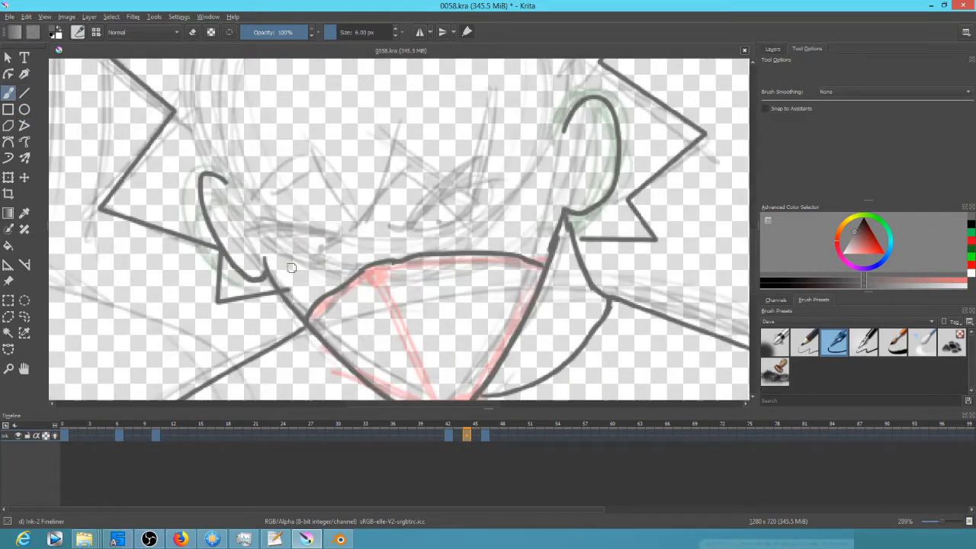
drag(520, 148, 554, 198)
mouse_move(276, 251)
mouse_down()
mouse_move(583, 135)
mouse_move(261, 221)
mouse_up()
drag(591, 153, 568, 198)
- Flip through the ink keyframes to compare the ear and jaw lines, ending on frame 46
key(Left)
key(Left)
key(Right)
key(Right)
key(Right)
key(Right)
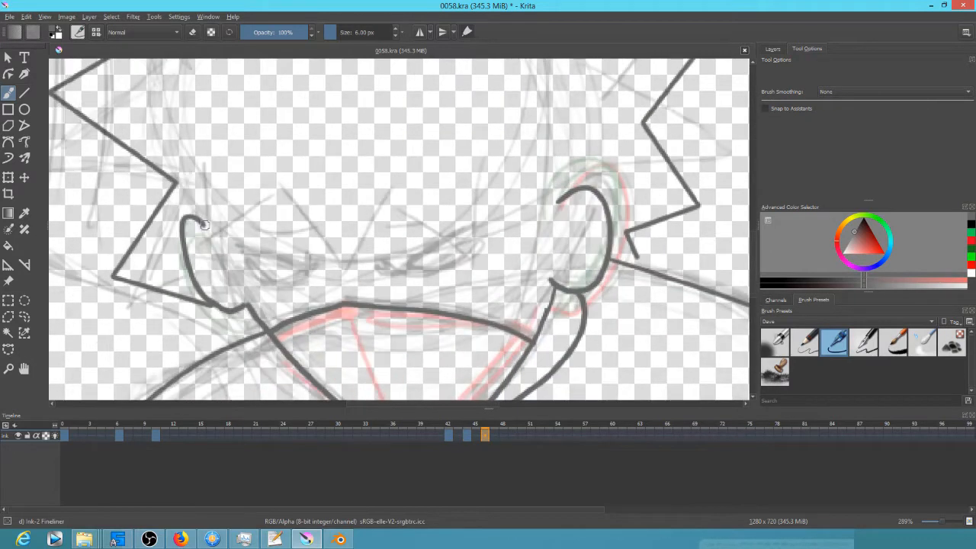
- Ink the upper and lower edges of the headband across the forehead on frame 46
drag(200, 223, 561, 187)
drag(200, 194, 504, 169)
- Flip back and forth through the frames around 42 and 46, toggling the mirrored view, to compare the inked lines
key(Left)
key(Left)
key(Left)
key(Left)
key(Left)
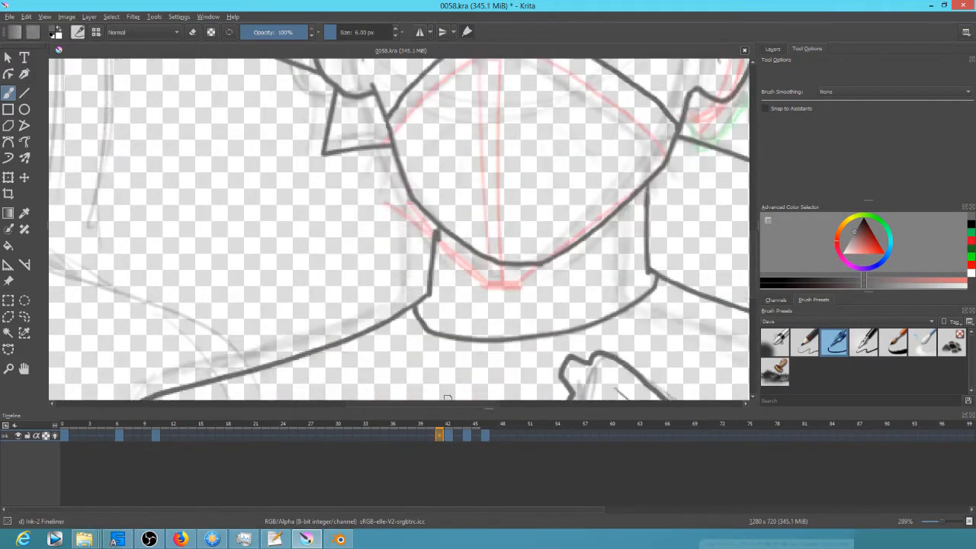
key(m)
scroll(457, 381, down, 2)
key(Right)
key(Right)
key(Left)
key(Left)
key(Right)
key(Right)
key(Right)
- Ink the character's eyes and brows over the pencil sketch on frame 42
click(448, 437)
scroll(438, 292, up, 3)
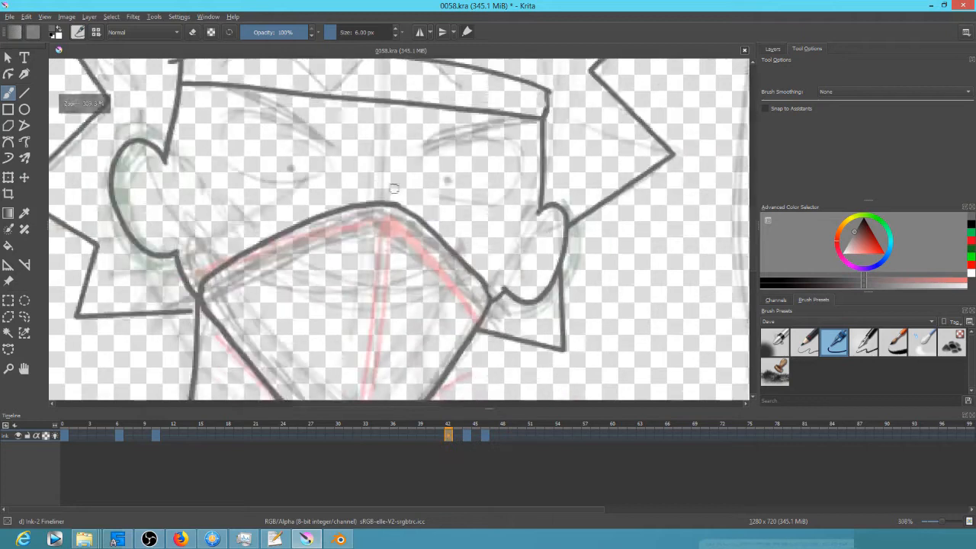
drag(484, 173, 560, 172)
drag(462, 135, 582, 93)
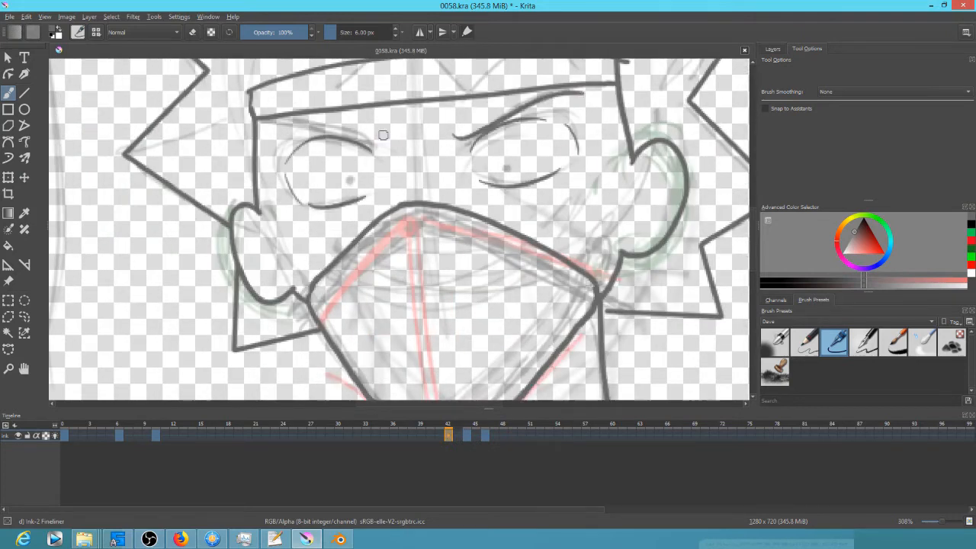
drag(387, 139, 277, 125)
- Ink the slanted brows and narrowed eyes over the tilted head's sketch on frame 44
key(Right)
key(Right)
drag(236, 163, 264, 76)
drag(390, 264, 494, 192)
drag(436, 243, 492, 223)
drag(417, 270, 480, 246)
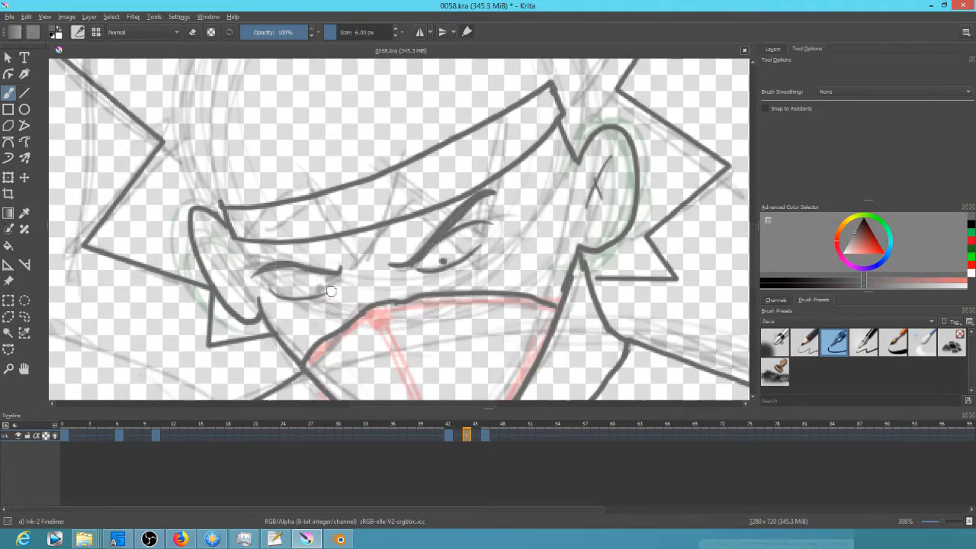
- Ink both glaring eyes with thick slanted lines below the headband on frame 46
key(Right)
key(Right)
drag(404, 291, 499, 258)
drag(326, 294, 236, 279)
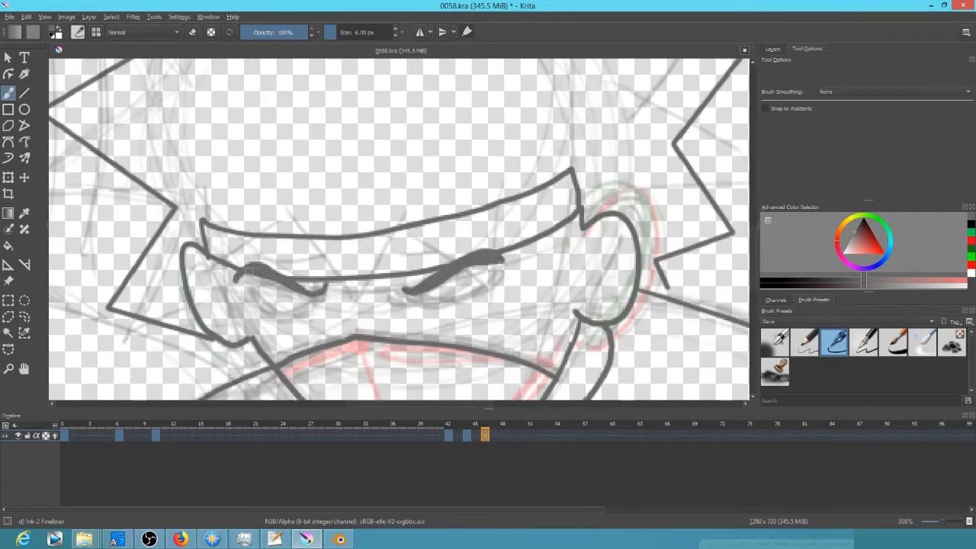
- Ink the inner fold lines of the ears on frame 42
click(448, 435)
drag(359, 335, 453, 138)
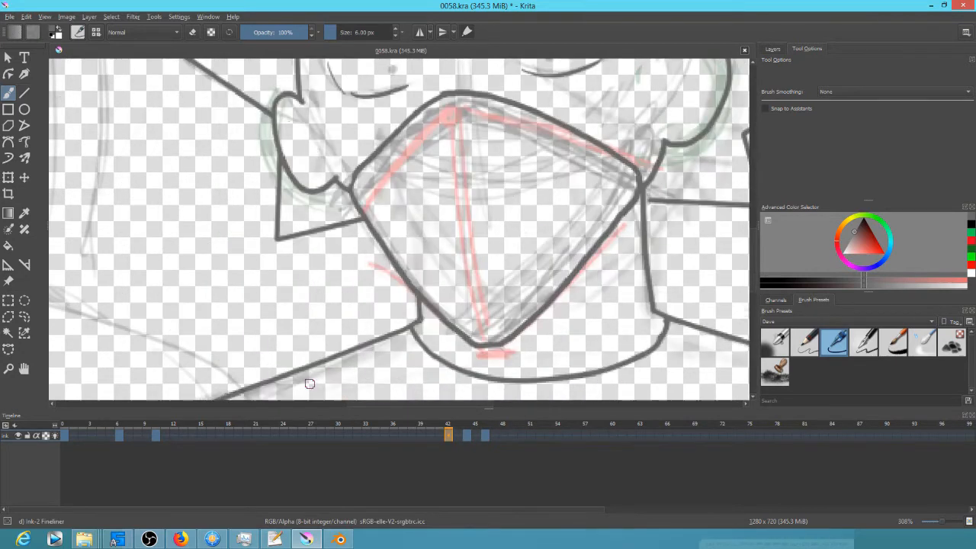
drag(288, 126, 317, 154)
drag(304, 140, 306, 161)
drag(496, 153, 381, 219)
drag(592, 125, 561, 168)
click(279, 139)
click(430, 126)
- Check the ink on frames 44 and 10 and play the animation from frame 0
click(467, 435)
click(156, 435)
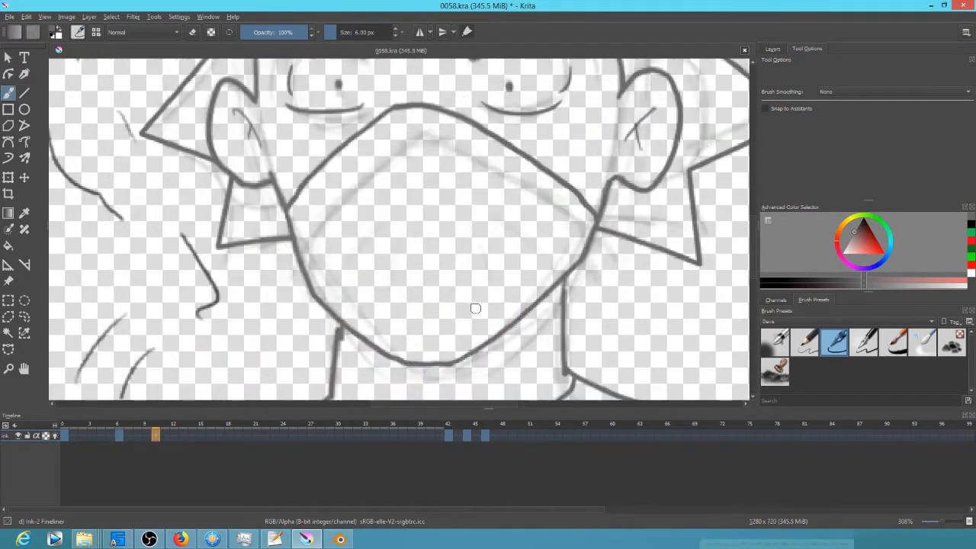
scroll(475, 309, down, 4)
click(65, 435)
key(space)
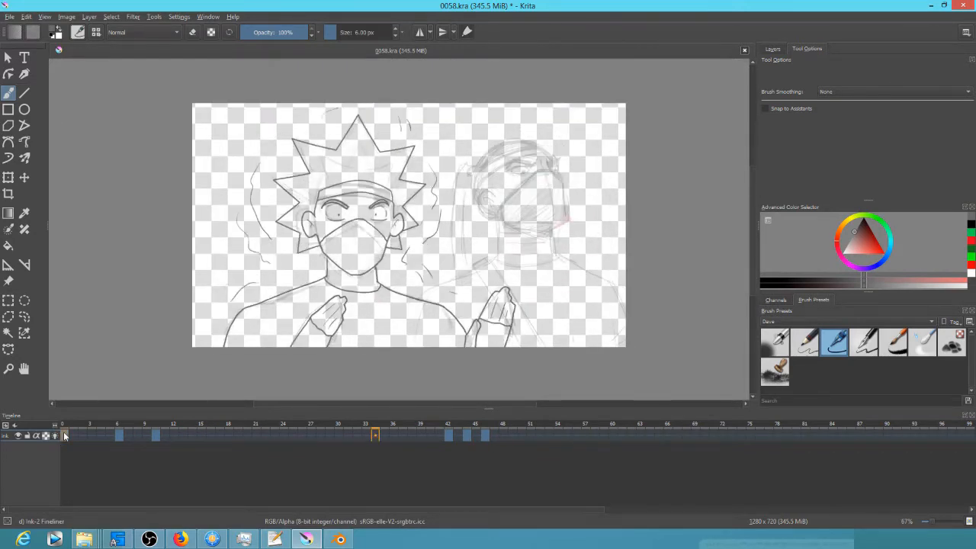
key(space)
- Lasso the smaller eye on frame 46 and rotate it slightly with the Transform tool
key(m)
scroll(425, 288, up, 3)
key(m)
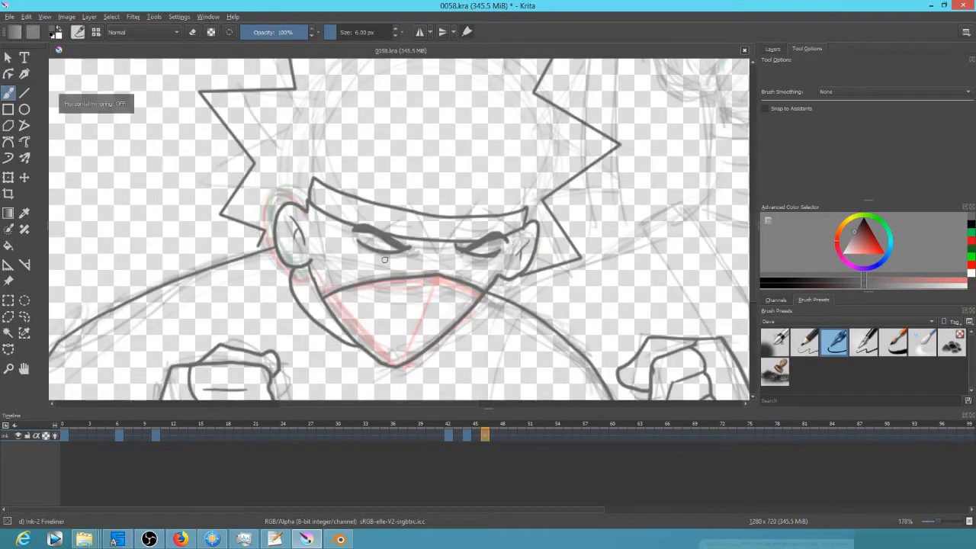
click(24, 316)
drag(457, 244, 460, 243)
key(ctrl+t)
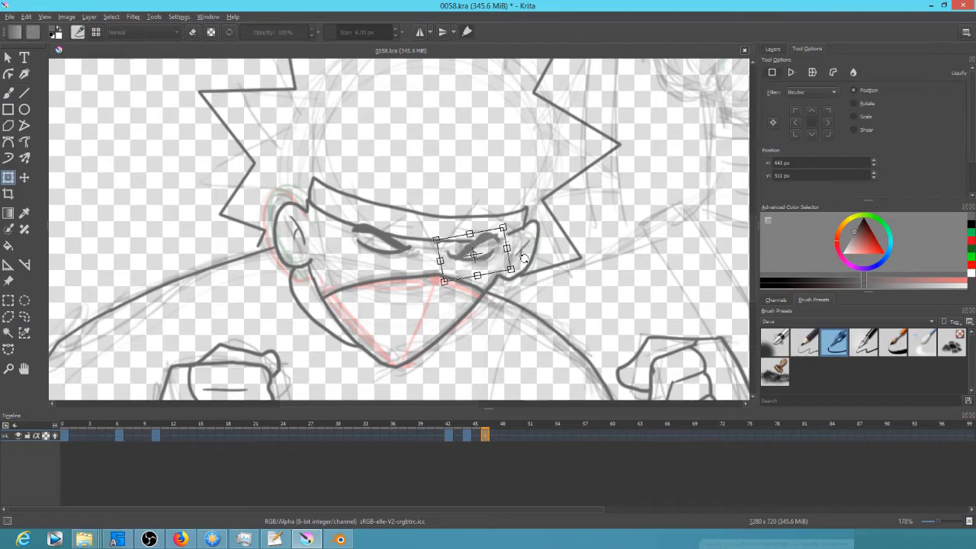
key(m)
key(Return)
key(b)
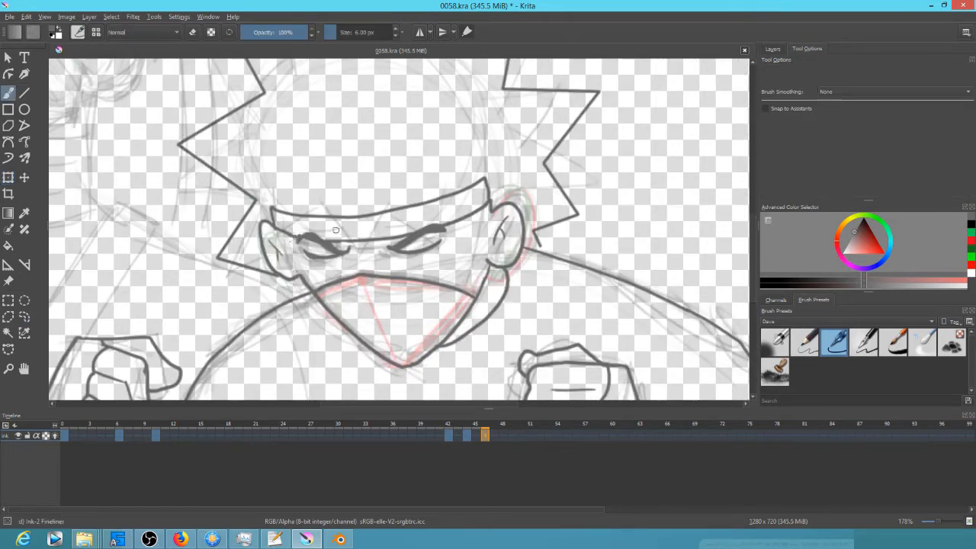
- Nudge the upper edge of the mask on frame 46 with the Liquify transform and scrub along the timeline
key(ctrl+t)
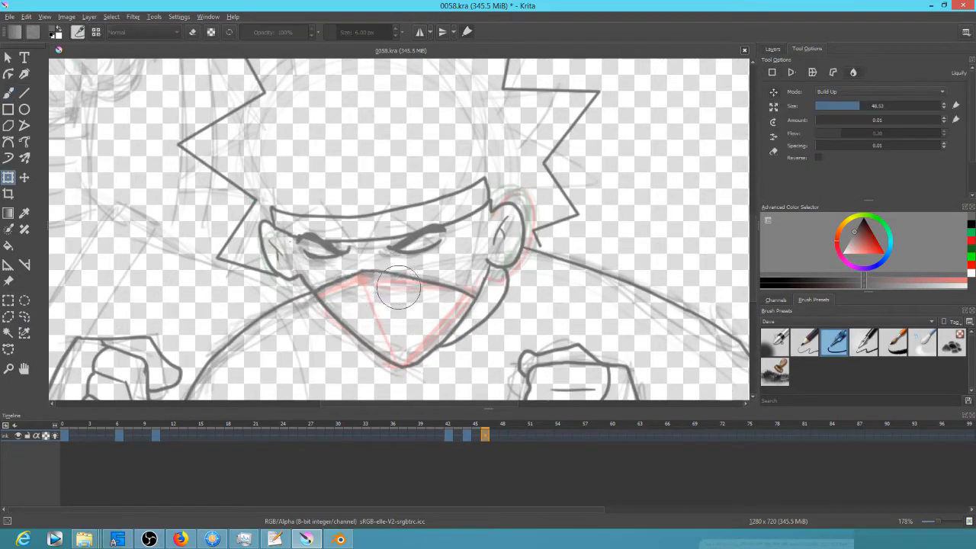
scroll(471, 364, down, 5)
drag(501, 424, 887, 429)
mouse_move(897, 429)
mouse_down()
mouse_move(329, 429)
mouse_move(640, 430)
mouse_up()
drag(278, 509, 17, 518)
- Hide the pencil test layer below the ink and save the document
click(772, 49)
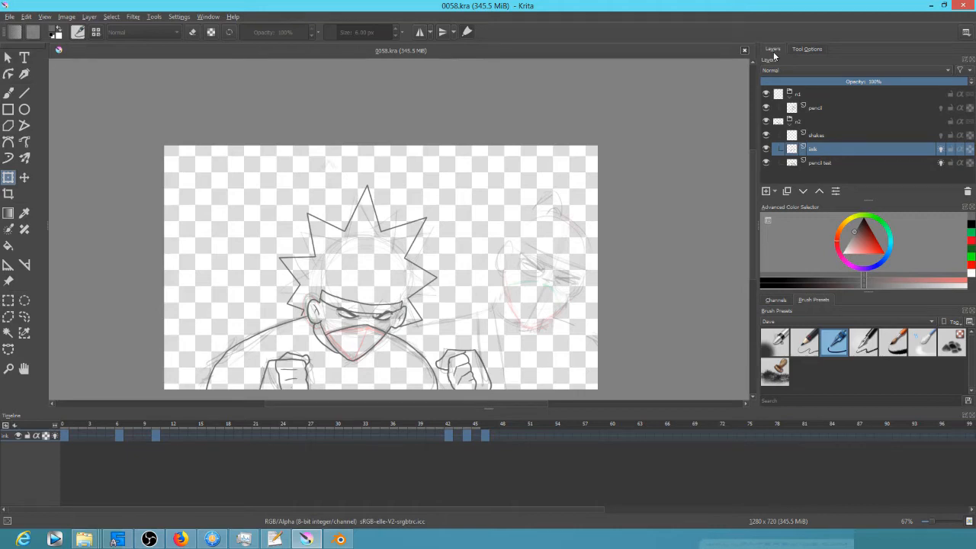
mouse_move(840, 115)
click(766, 162)
click(10, 17)
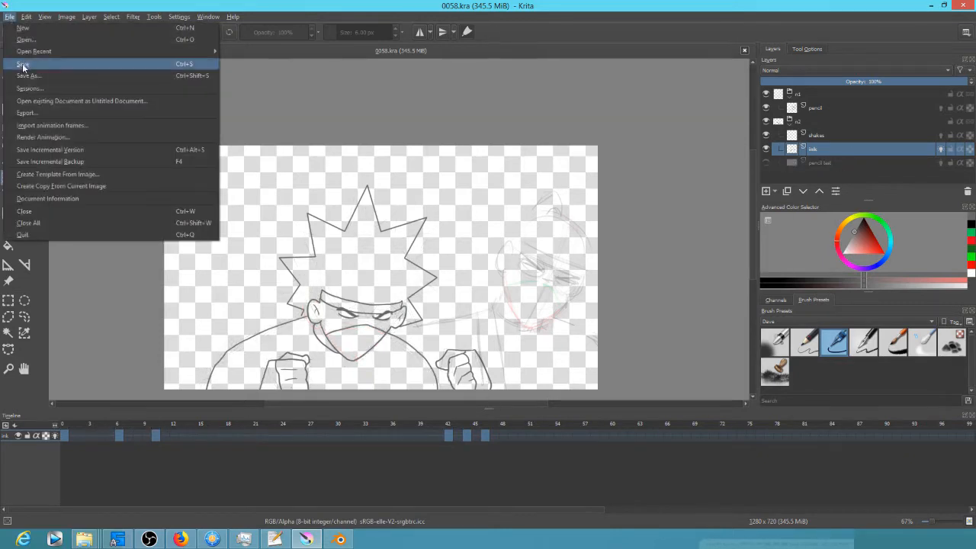
click(23, 64)
- Switch to FreeCommander and open the color folder inside L:\ANIME\img\characters
key(alt+Tab)
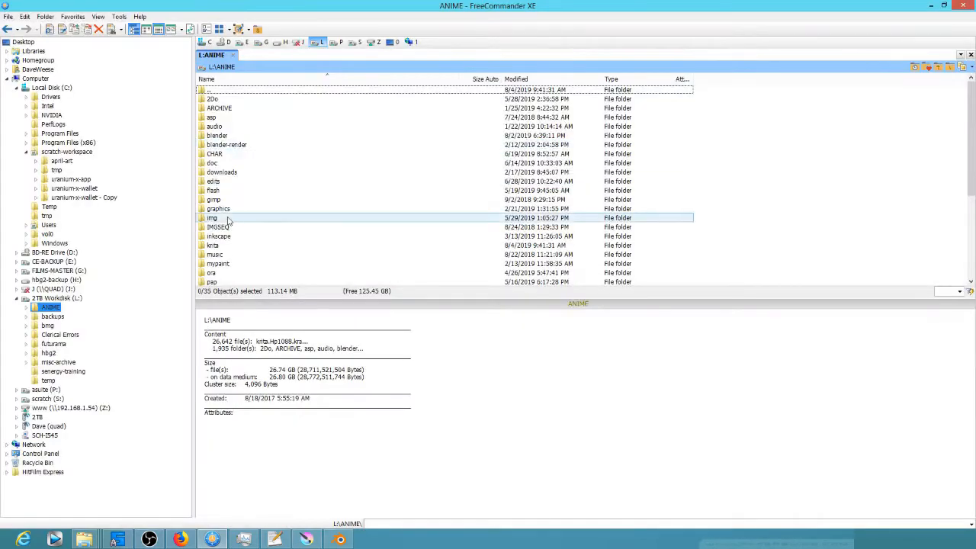
double_click(227, 219)
double_click(237, 108)
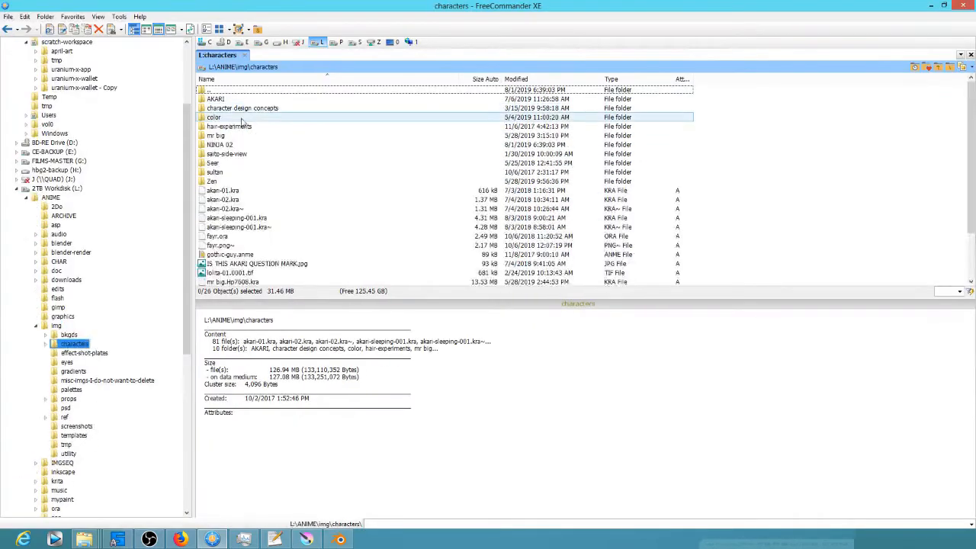
double_click(242, 145)
click(295, 100)
click(75, 344)
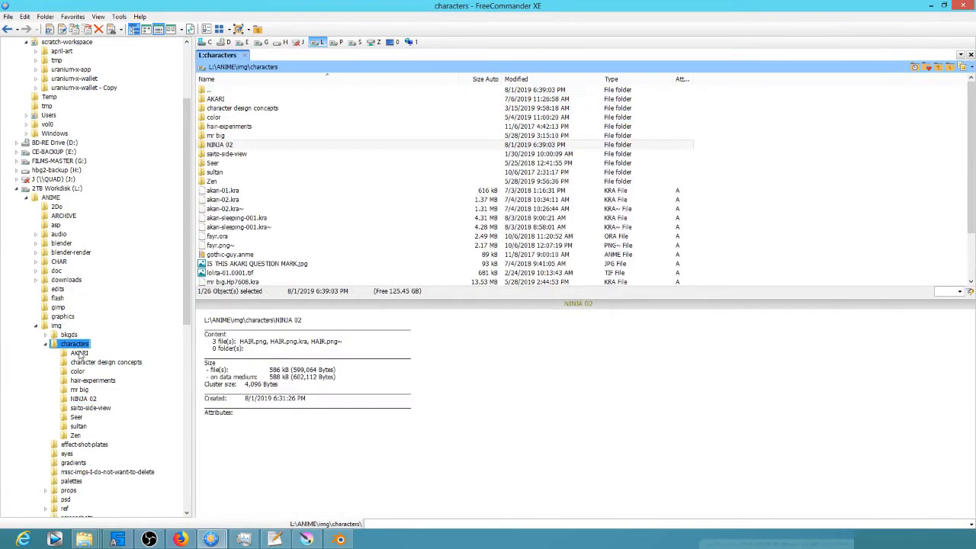
click(93, 362)
scroll(336, 163, down, 4)
click(78, 371)
- Bring akari-ninja1.jpg and ninja2.jpg from the color folder into the Krita document as separate layers
click(227, 109)
key(Down)
key(Down)
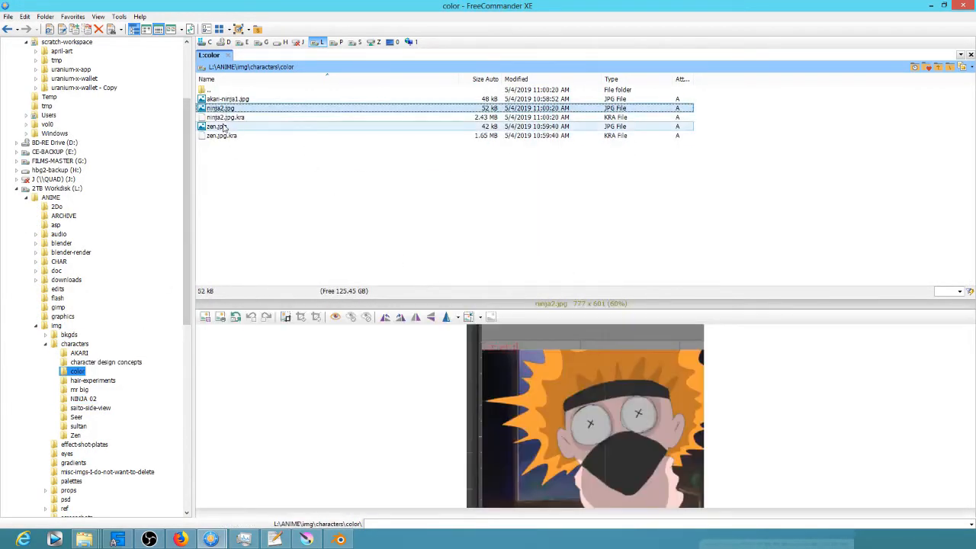
key(Up)
key(Up)
key(Up)
ctrl+click(231, 109)
drag(231, 109, 338, 178)
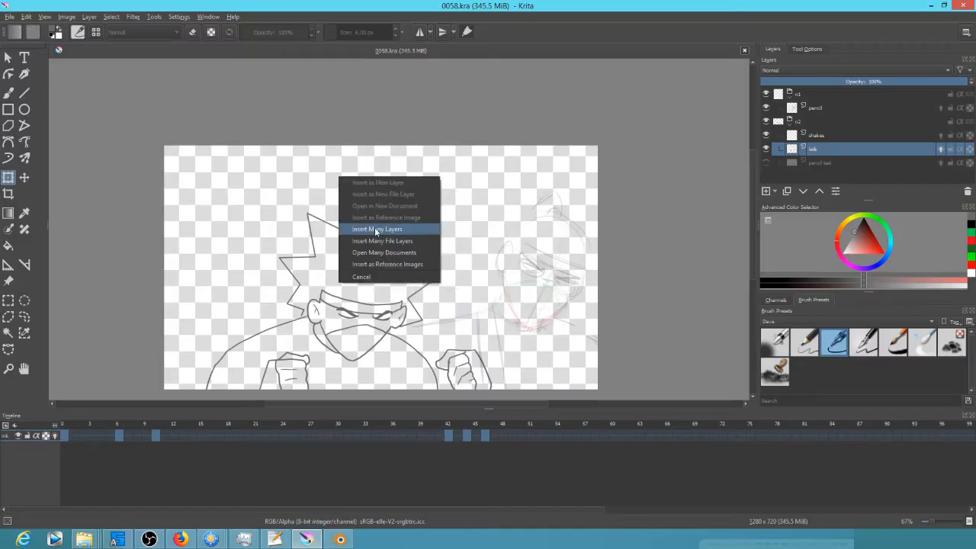
click(374, 228)
- Group the two reference image layers as color and move the group to the top of the layer stack
ctrl+click(827, 162)
key(ctrl+g)
drag(822, 147, 791, 94)
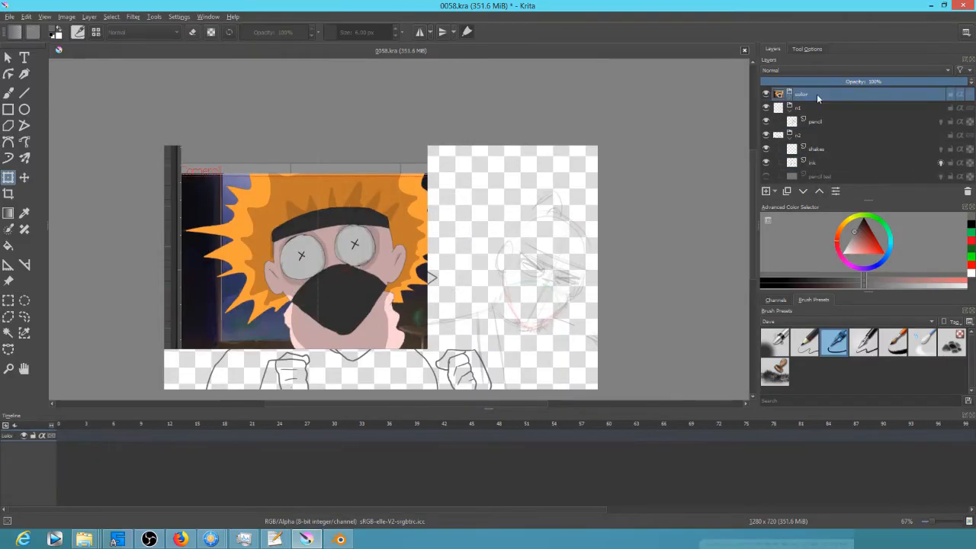
click(766, 94)
click(765, 93)
- Sample the orange hair colour from the reference image for the Fill tool and hide the color group
key(f)
ctrl+click(415, 207)
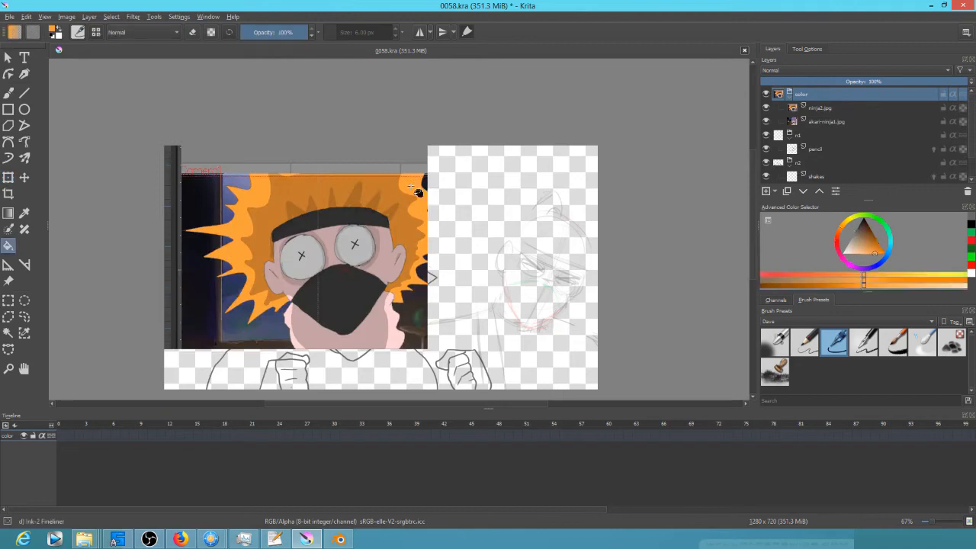
click(766, 94)
scroll(808, 145, down, 2)
- Add a layer named paint directly below the ink layer and keep it shown in the timeline
click(813, 163)
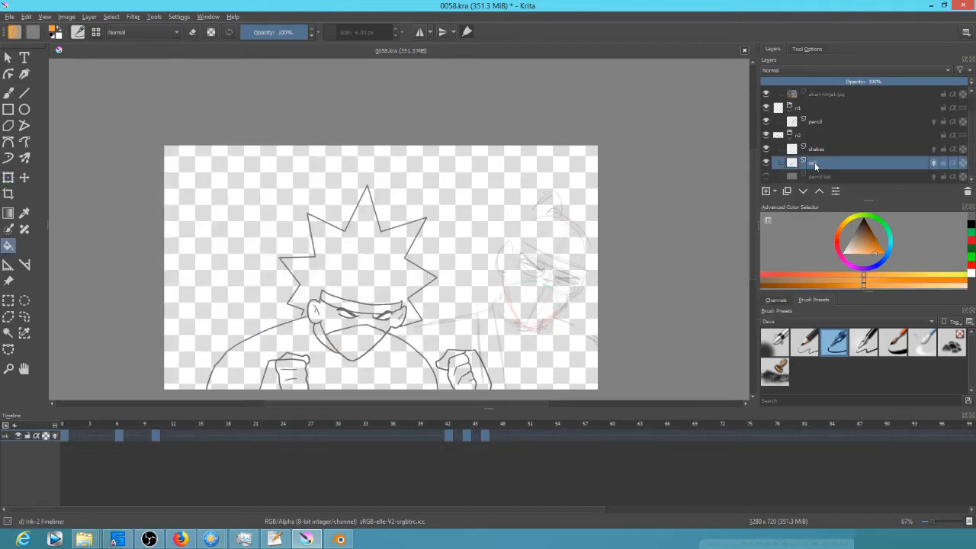
key(Insert)
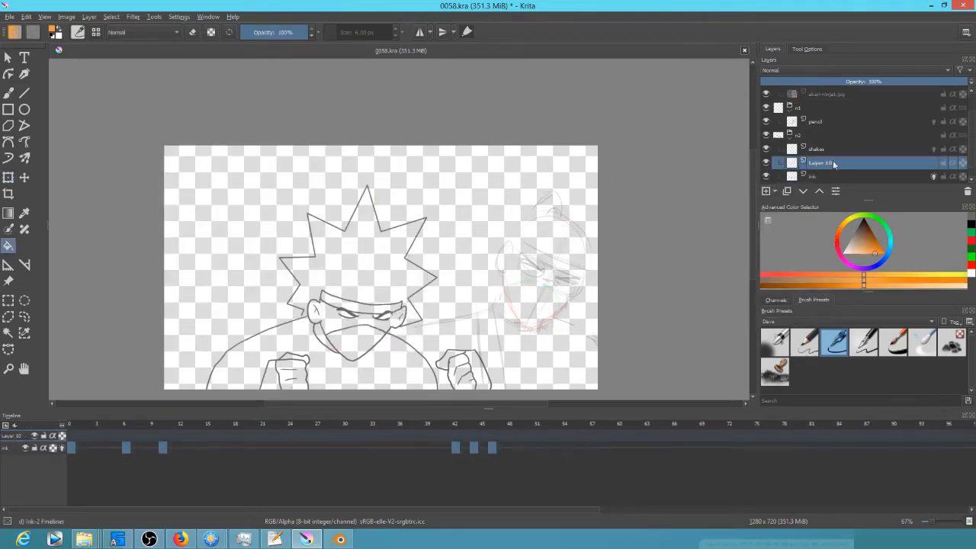
right_click(832, 161)
click(822, 148)
double_click(817, 163)
text(paint)
key(Return)
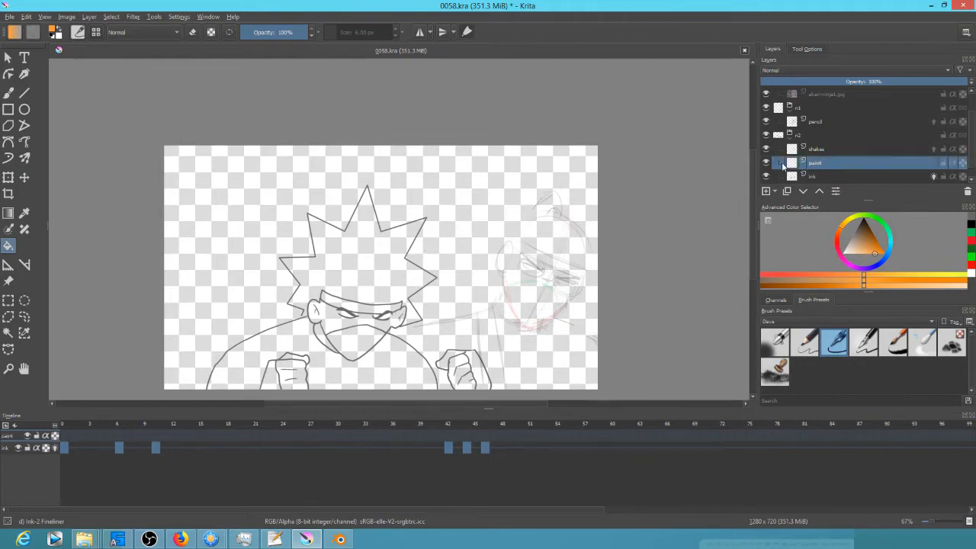
drag(817, 164, 831, 181)
- Create blank keyframes on the paint layer at frames 0, 6, 10, 42, 44 and 46 to match the ink
right_click(65, 448)
click(101, 406)
right_click(125, 448)
click(161, 405)
right_click(161, 448)
right_click(455, 448)
click(473, 448)
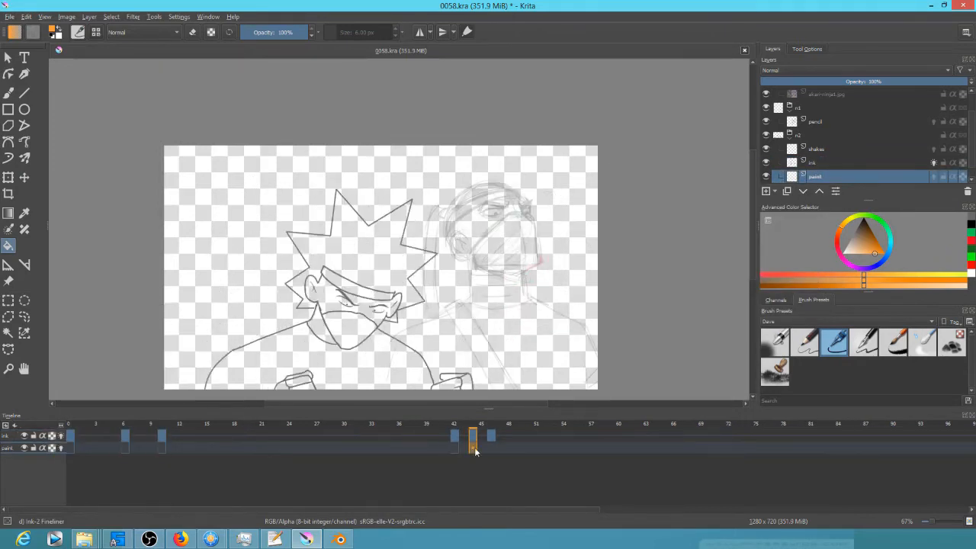
right_click(492, 448)
click(527, 405)
- Fill the spiky hair with orange on the paint layer's keyframes, working forward from frame 0
click(71, 448)
click(392, 224)
key(alt+Right)
click(392, 226)
key(alt+Right)
click(398, 252)
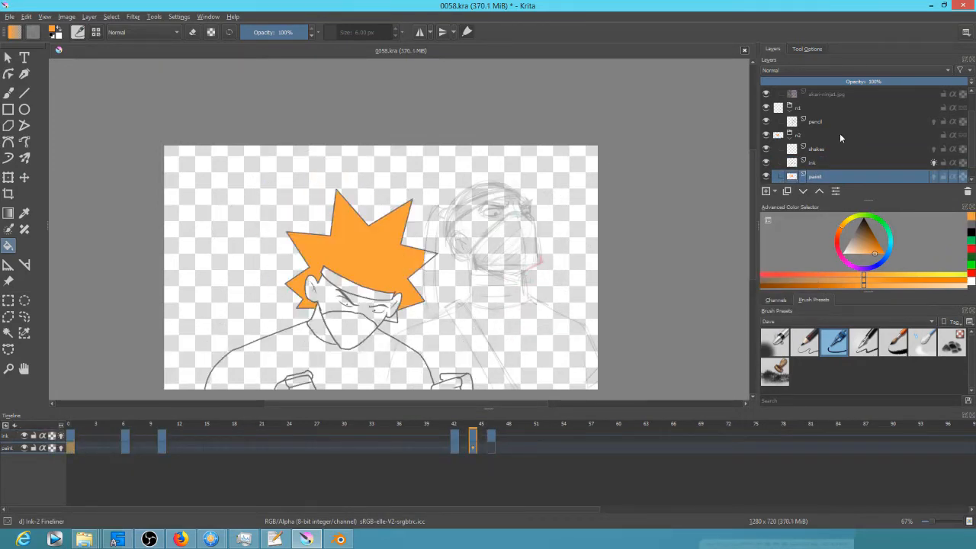
- Undo the last hair fill, hide the n1 group and refill the hair orange on frame 44
key(ctrl+z)
click(766, 107)
click(396, 269)
- Close the gap in the hair outline on frame 46 with the brush and fill the hair orange
key(alt+Right)
click(388, 279)
key(ctrl+z)
mouse_move(416, 301)
mouse_down()
mouse_move(490, 239)
mouse_move(667, 195)
mouse_up()
key(b)
drag(126, 264, 137, 272)
key(f)
click(163, 189)
key(1)
- Sample the light pink skin from the reference and fill the face, ears and fists on frame 46
scroll(776, 95, up, 2)
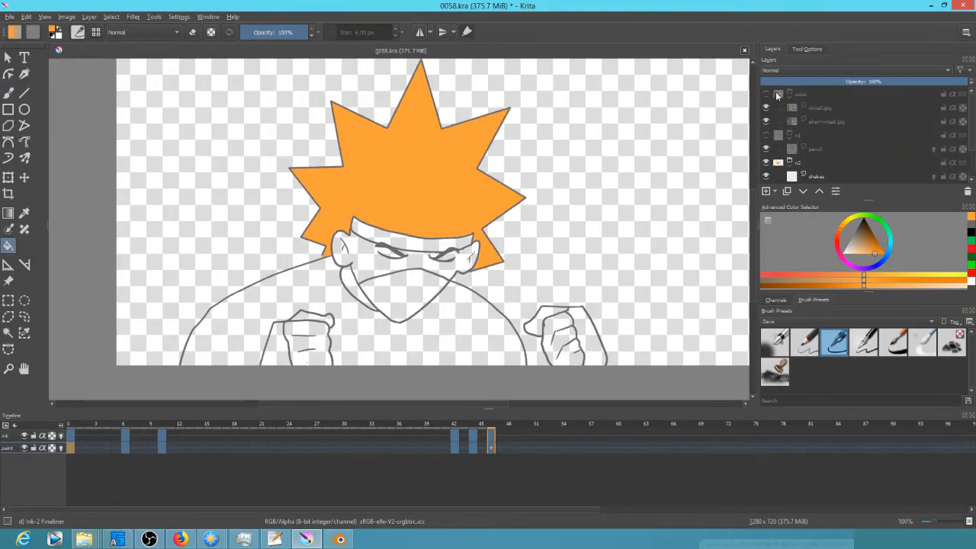
click(765, 94)
ctrl+click(482, 280)
click(765, 94)
click(554, 332)
click(554, 315)
scroll(816, 153, down, 1)
click(315, 356)
click(367, 266)
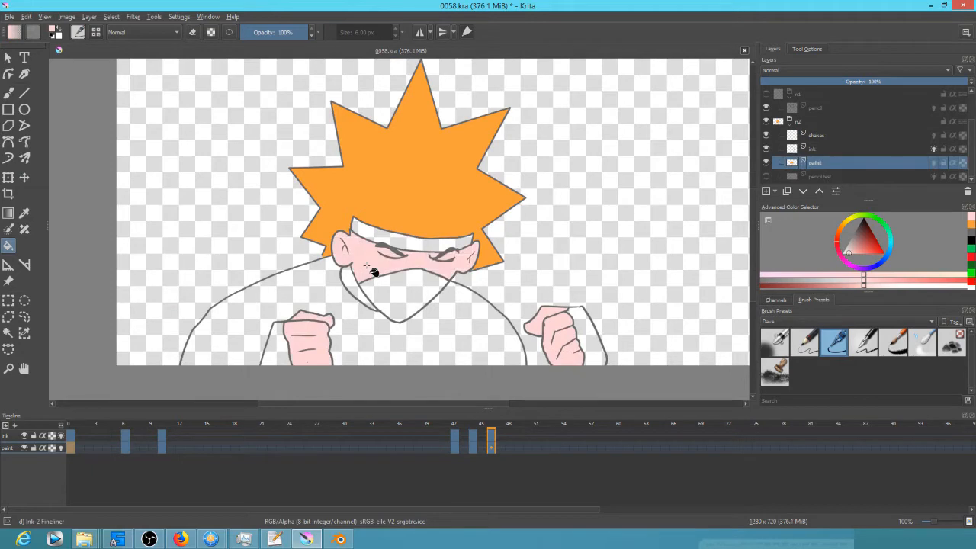
- Fill the face above the mask with light pink skin on frames 10, 6 and 0
key(alt+Left)
key(alt+Left)
key(alt+Left)
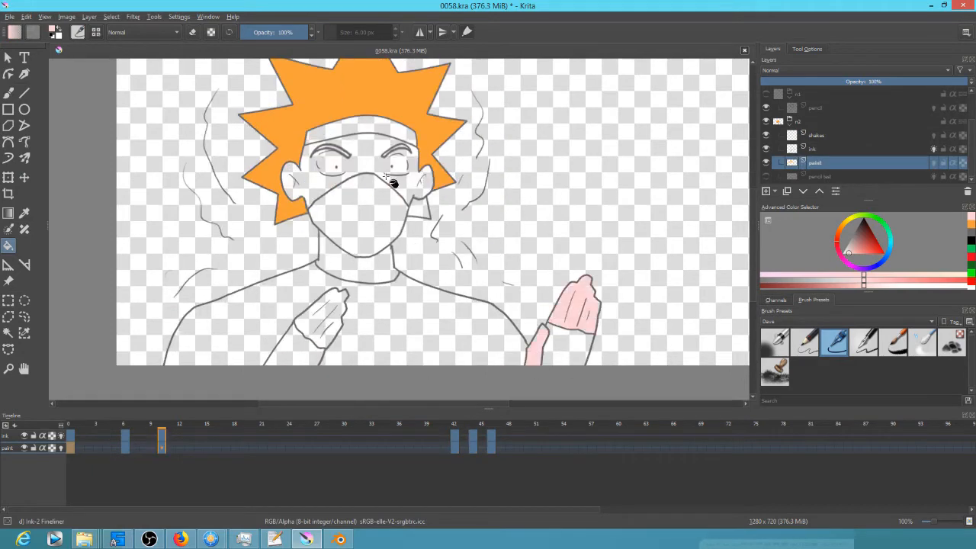
click(385, 177)
key(alt+Left)
click(364, 160)
key(alt+Left)
click(364, 161)
- Fill the unpainted areas of both raised hands with light pink on frames 0, 6 and 10
key(alt+Right)
click(573, 313)
key(alt+Left)
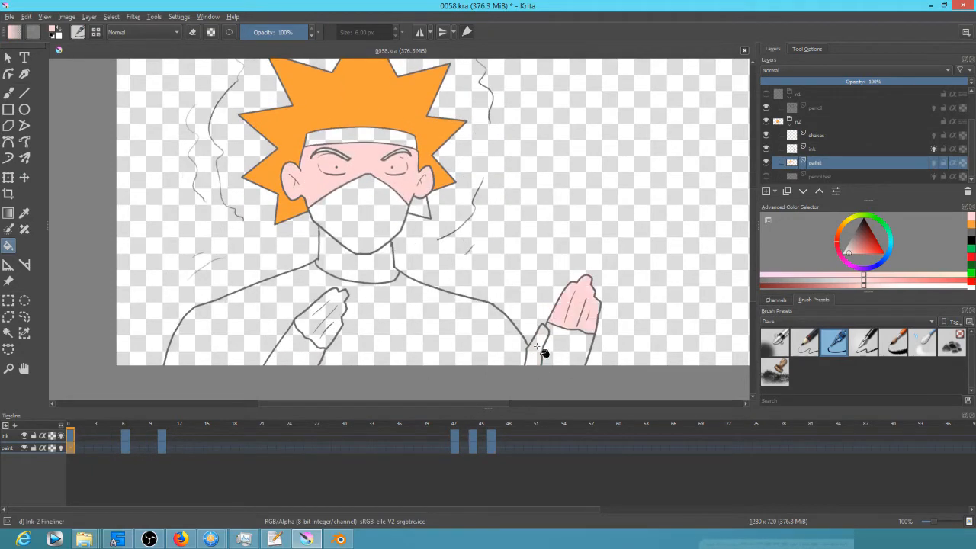
click(536, 346)
key(alt+Right)
key(alt+Right)
click(537, 348)
click(324, 320)
key(alt+Right)
key(alt+Left)
key(alt+Left)
key(alt+Left)
click(324, 321)
- Pick white and trace the outlines of both eyes on frame 0 with the brush
click(843, 253)
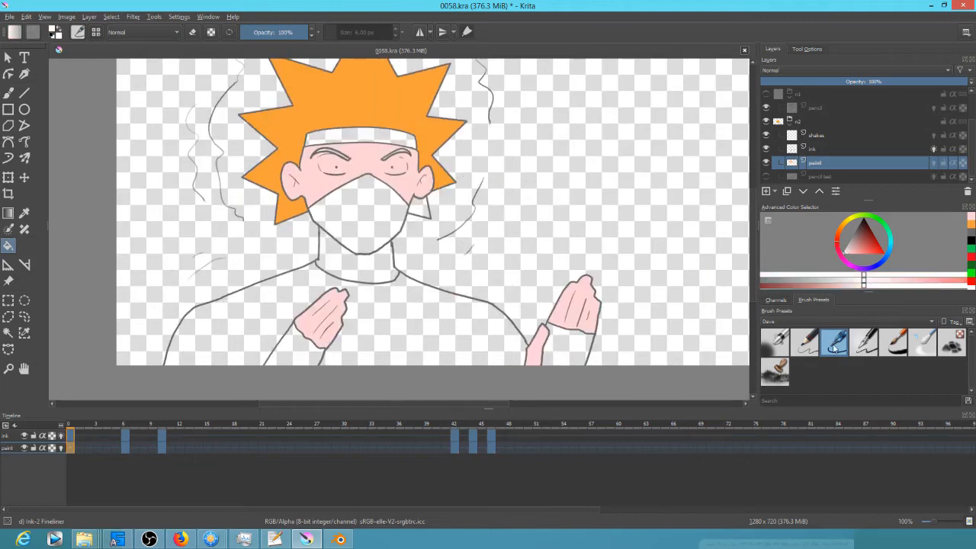
key(b)
scroll(331, 173, up, 2)
mouse_move(339, 135)
mouse_down()
mouse_move(337, 174)
mouse_move(370, 143)
mouse_up()
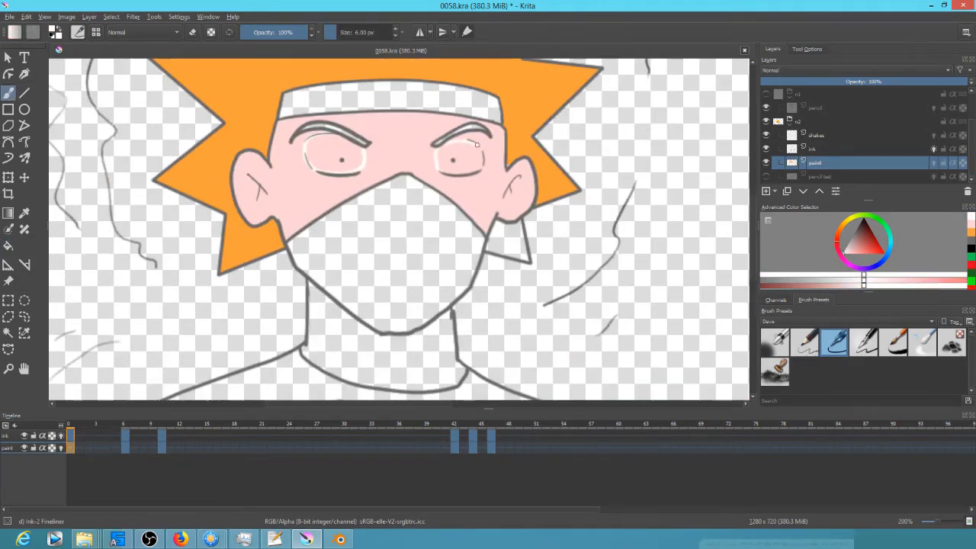
drag(476, 143, 480, 174)
- Trace the outlines of the eyes in white on frames 6 and 10
key(alt+Right)
drag(473, 139, 483, 172)
key(alt+Right)
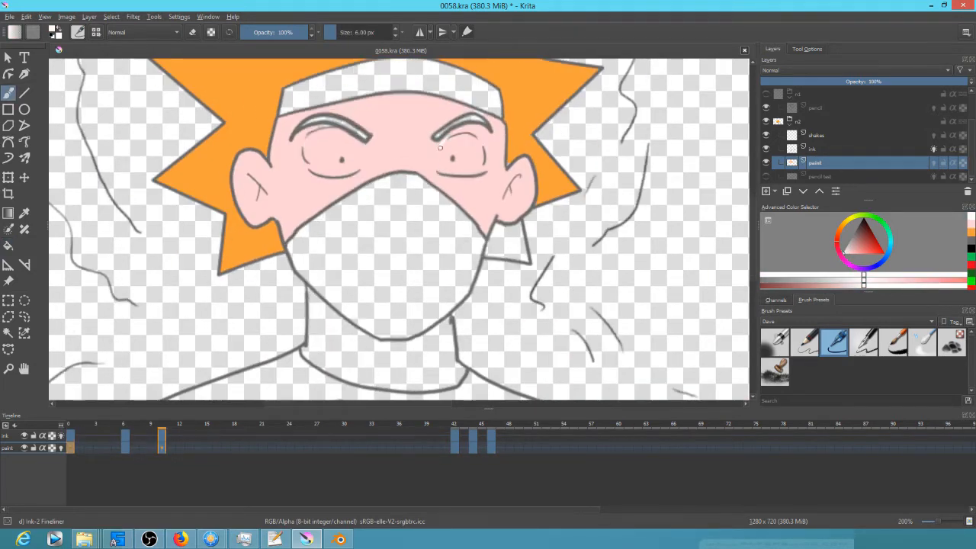
drag(442, 143, 439, 171)
drag(473, 137, 481, 203)
- Fill the whites of both eyes inside their white outlines on frame 42
key(alt+Right)
key(alt+Right)
key(space)
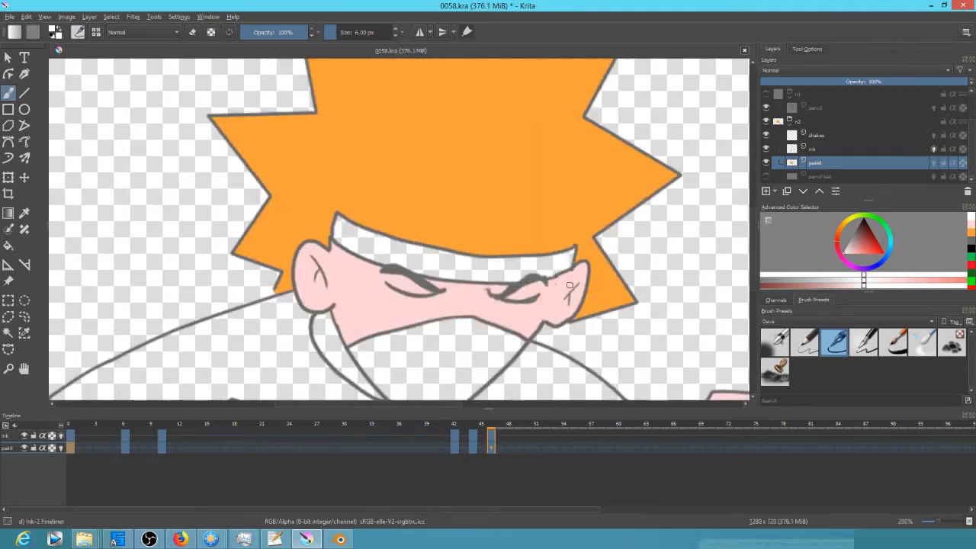
key(space)
key(f)
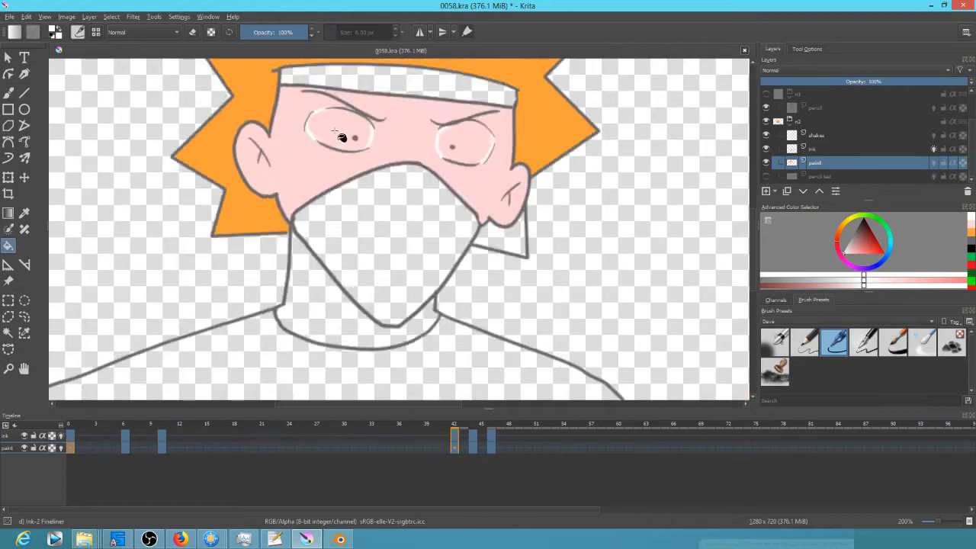
key(space)
click(441, 101)
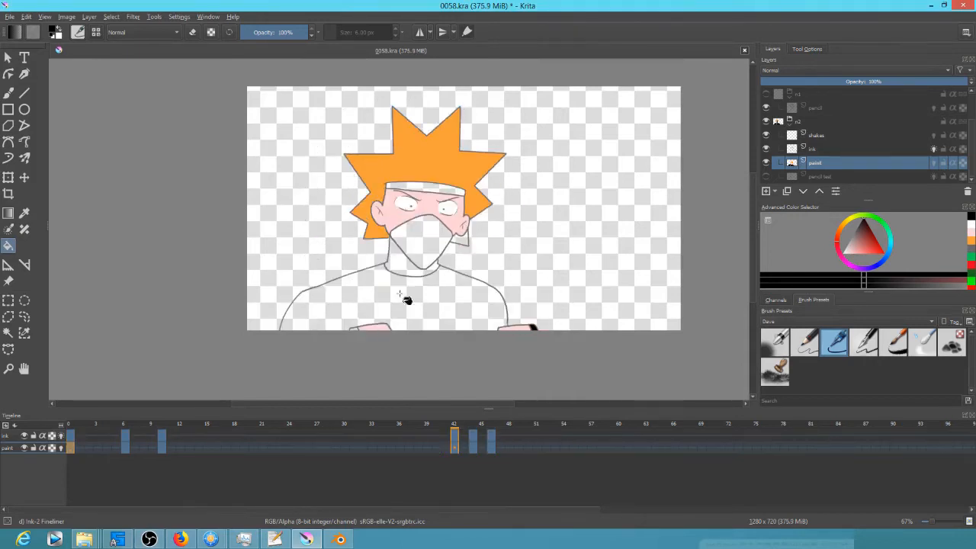
- Fill the shirt black on frames 42, 44 and 46, and the headband and mask black on frame 46
key(Right)
key(Right)
key(Right)
key(Right)
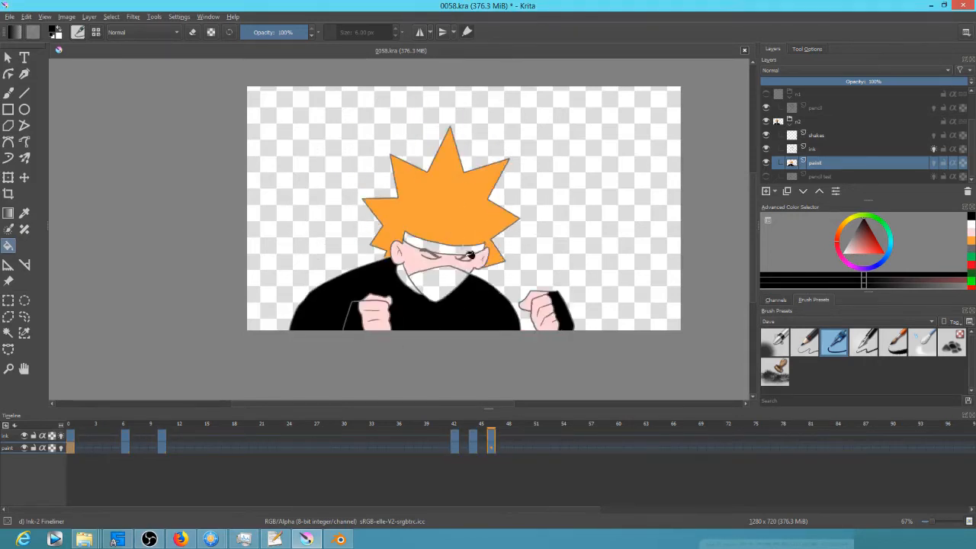
click(461, 250)
click(442, 279)
- Display the colour reference images over frame 46 to check the character's colours
click(821, 149)
scroll(459, 278, up, 2)
scroll(777, 99, up, 1)
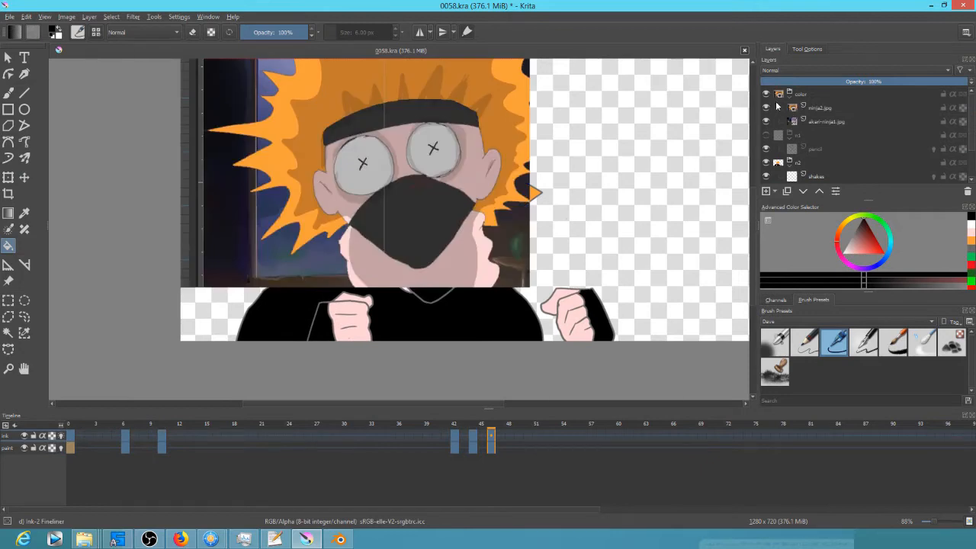
click(396, 273)
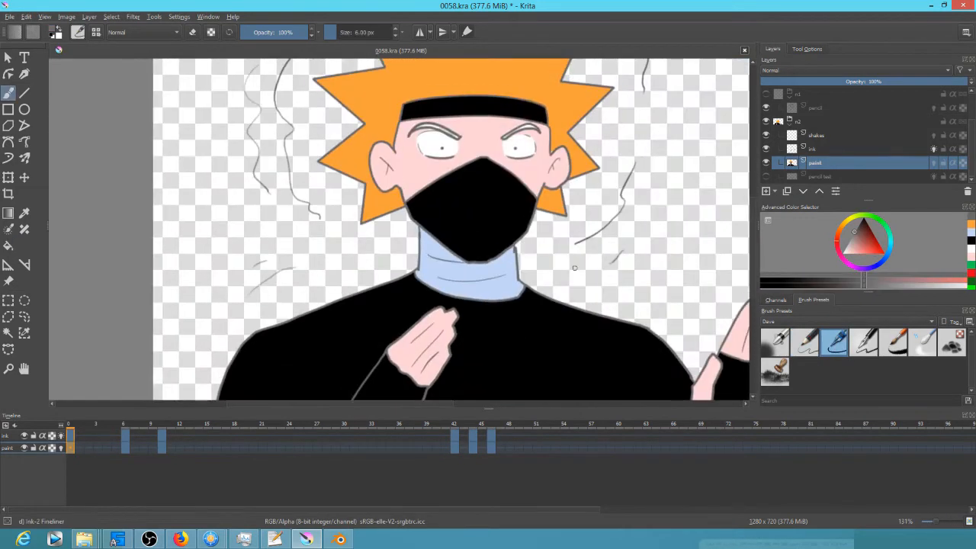
- Add a new layer directly above the paint layer and step through its frames from 6 to 44
click(766, 191)
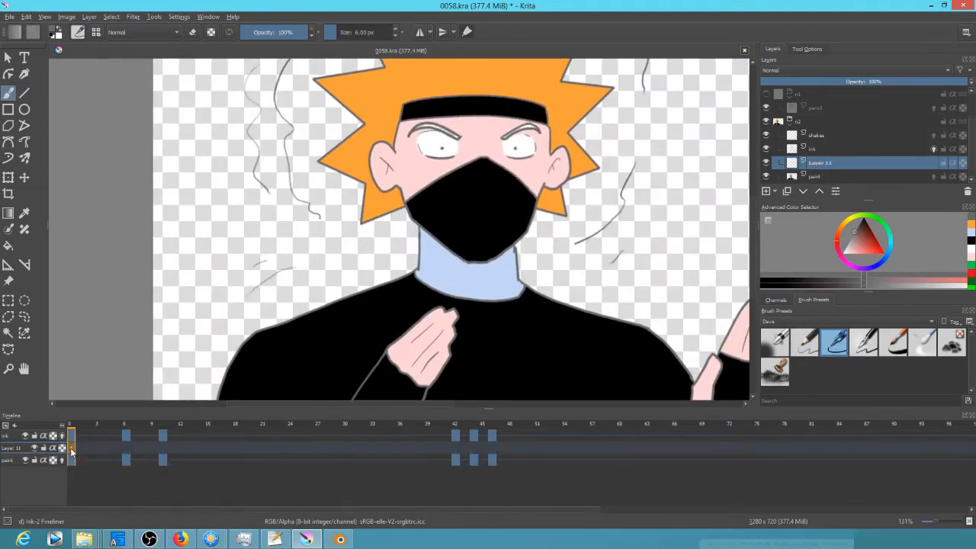
click(171, 447)
click(464, 448)
click(483, 448)
click(135, 448)
click(171, 448)
drag(134, 448, 175, 450)
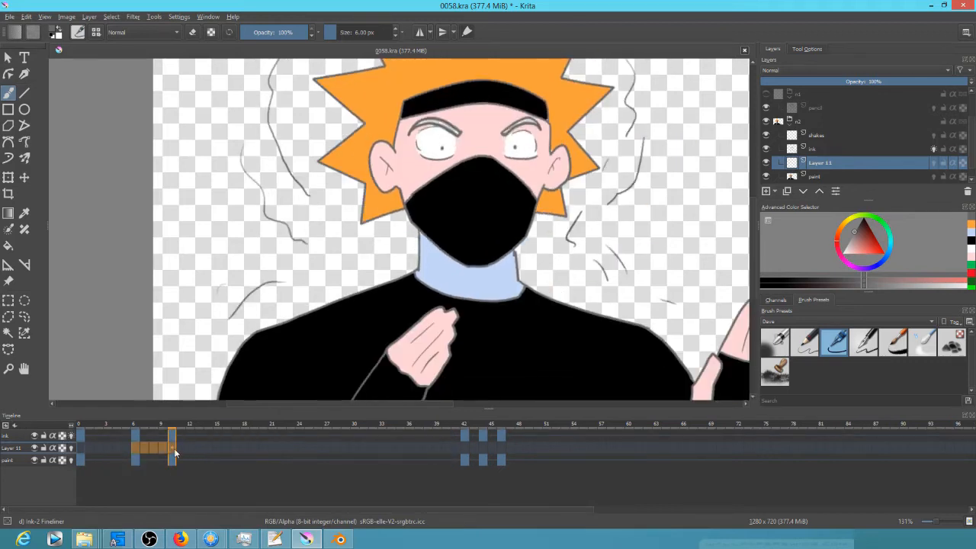
- Draw thin horizontal fold lines across the light blue neck wrap on frame 0, redoing the first strokes
click(80, 448)
drag(427, 253, 512, 273)
drag(472, 285, 507, 287)
key(ctrl+z)
key(ctrl+z)
drag(432, 274, 488, 279)
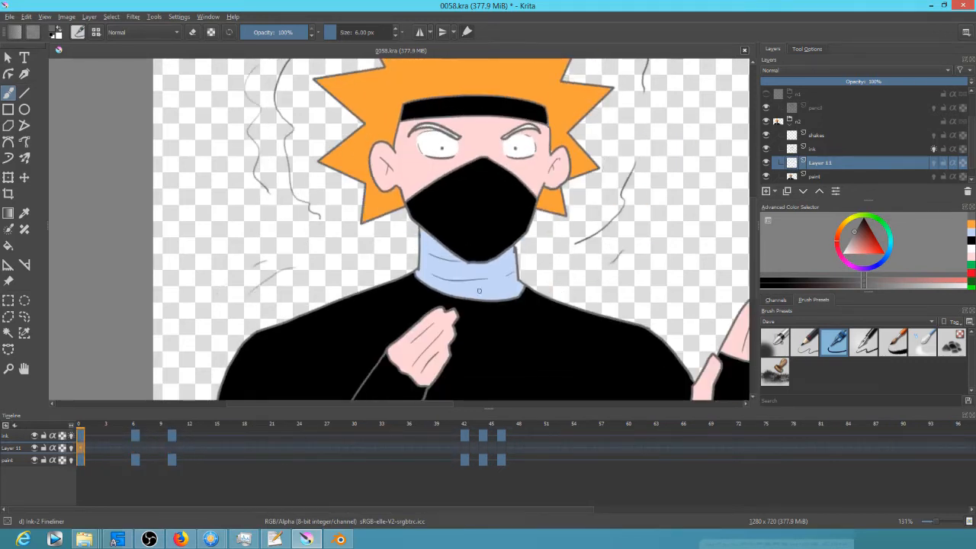
- Try to merge the fold-line layer down into the paint layer
key(ctrl+e)
mouse_move(81, 425)
mouse_down()
mouse_move(157, 425)
mouse_move(76, 425)
mouse_up()
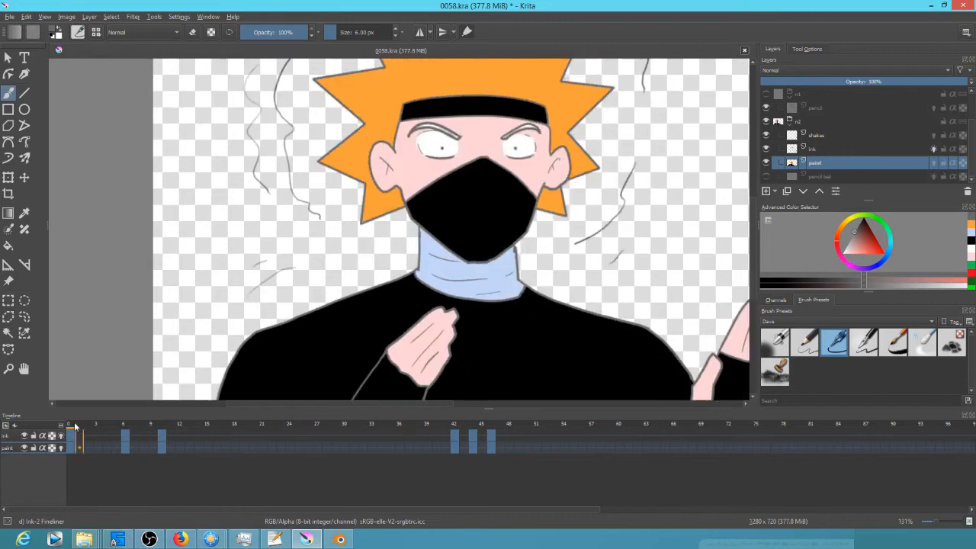
key(ctrl+z)
- Merge the fold-line layer down into the paint layer at frame 42 and make the paint layer active
click(465, 448)
key(ctrl+e)
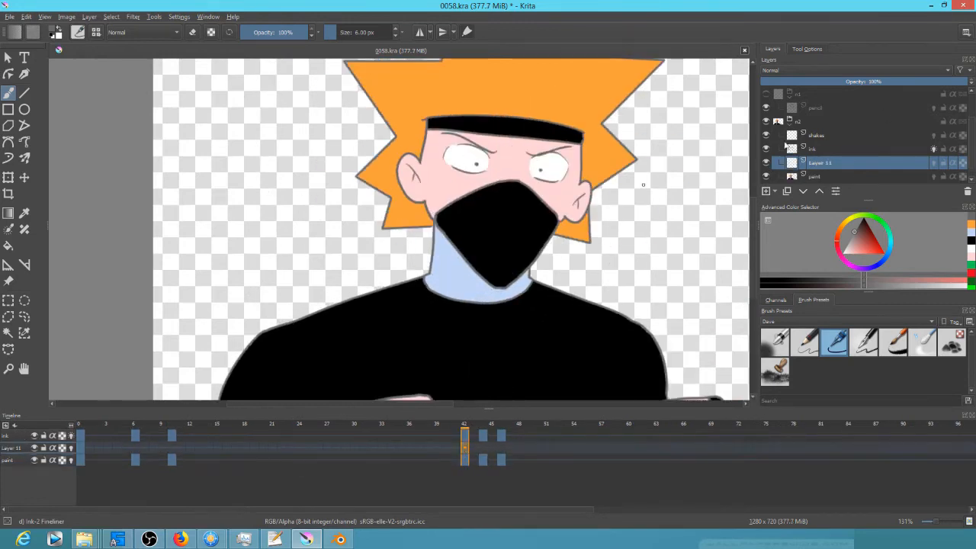
click(813, 150)
click(814, 163)
- Draw thin fold lines across the light blue neck wrap on frame 44
key(Right)
key(Right)
mouse_move(440, 251)
mouse_down()
mouse_move(459, 259)
mouse_move(474, 288)
mouse_up()
drag(446, 284, 478, 303)
- Look over frame 46, return to frame 0 and play the animation to review the colouring
key(Right)
key(Right)
drag(567, 382, 525, 285)
scroll(377, 202, down, 2)
click(72, 449)
drag(468, 165, 440, 227)
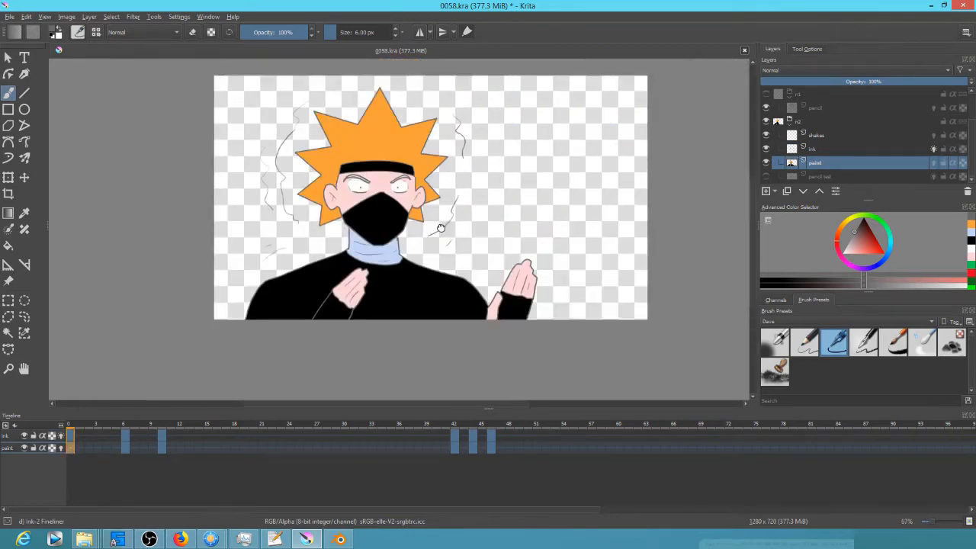
key(space)
key(space)
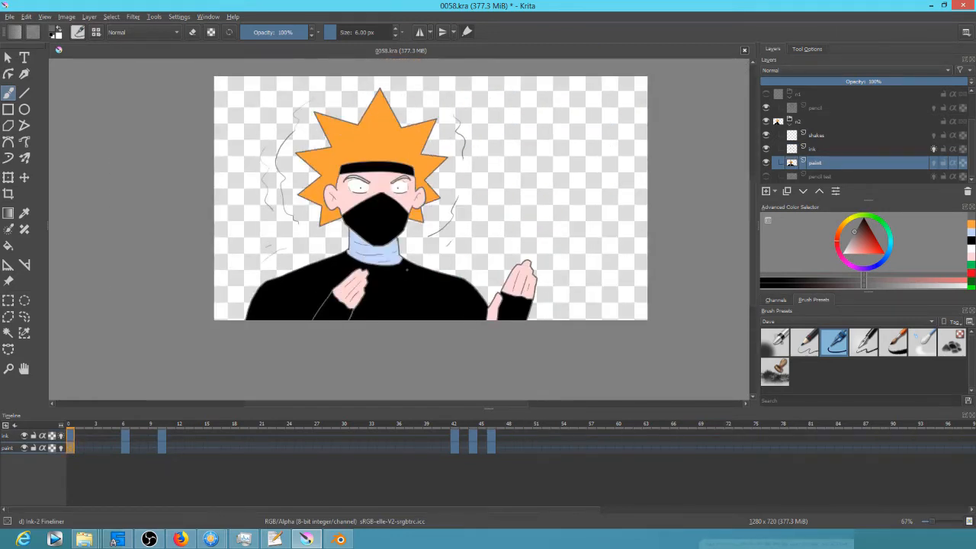
- Add a layer above ink, turn on alpha inheritance for it and name it shd
click(765, 191)
click(953, 151)
key(F2)
text(shd)
key(Return)
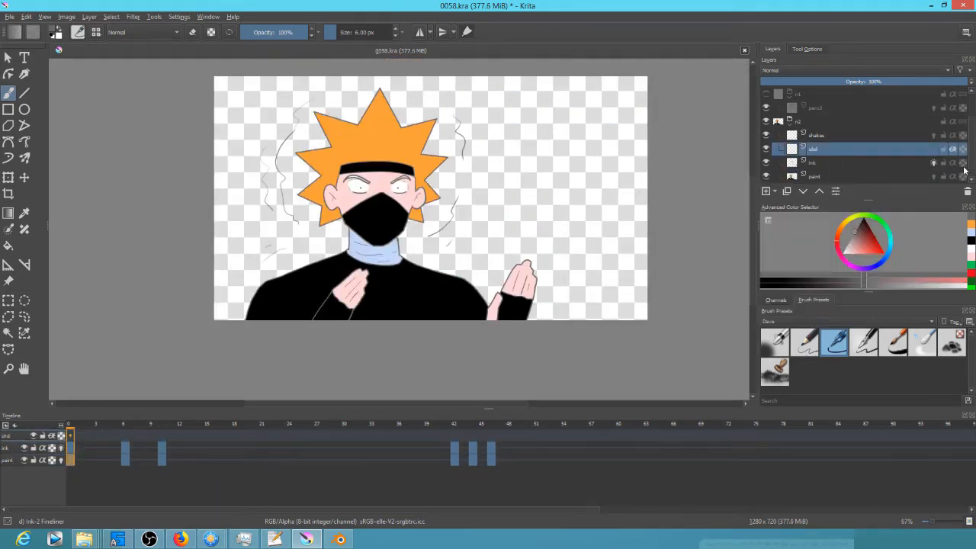
- Paint black shadows over the hands, neck, face and hair on frame 0 with a large brush and set the shd layer to 25% opacity
click(863, 221)
shift+drag(437, 266, 494, 265)
drag(517, 314, 527, 281)
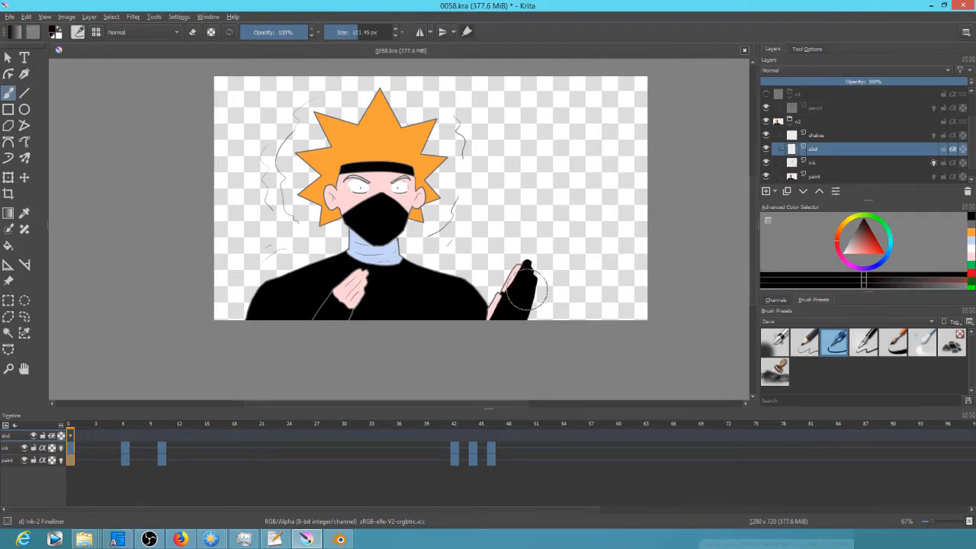
mouse_move(365, 305)
mouse_down()
mouse_move(362, 172)
mouse_move(359, 196)
mouse_move(412, 199)
mouse_up()
click(812, 81)
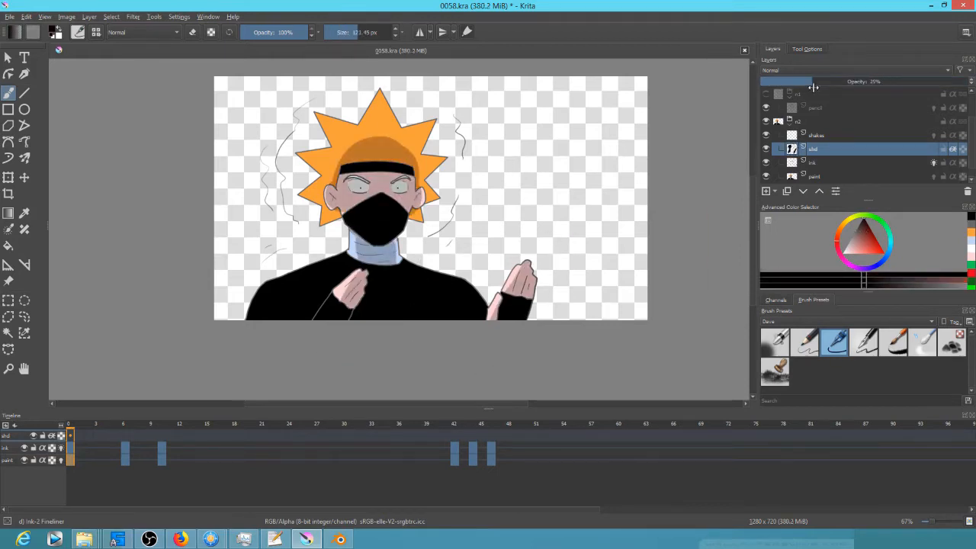
- Outline a zigzag shadow inside the hair spikes on frame 0 with the 6 px fineliner and fill it black
click(836, 342)
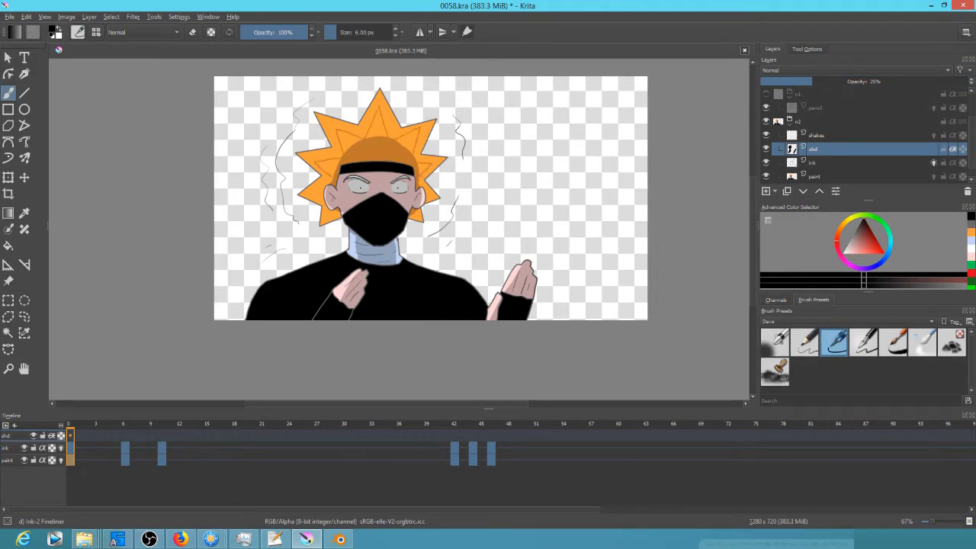
key(f)
click(328, 165)
click(347, 143)
click(379, 126)
click(408, 143)
click(426, 166)
- Create a blank shd frame at 42 and outline the hair shadow on it
click(454, 436)
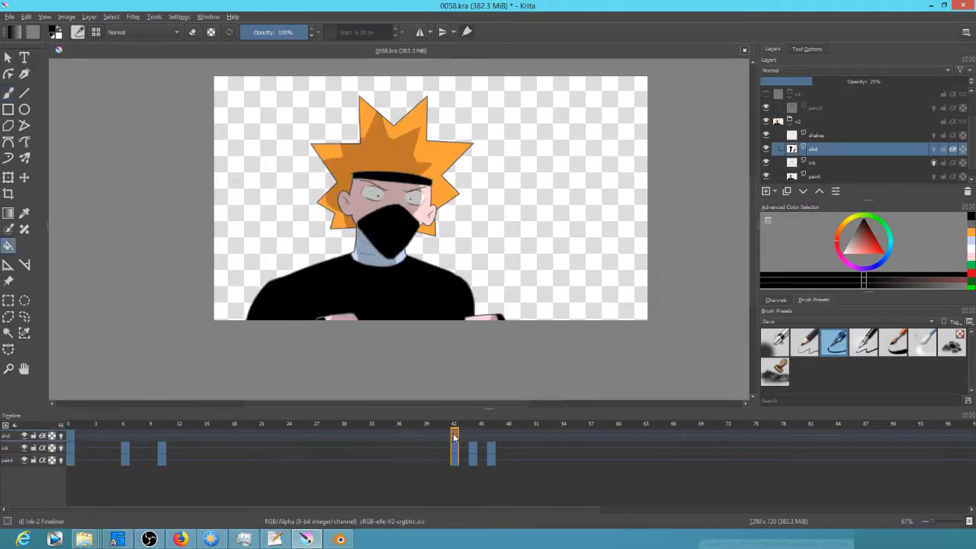
key(b)
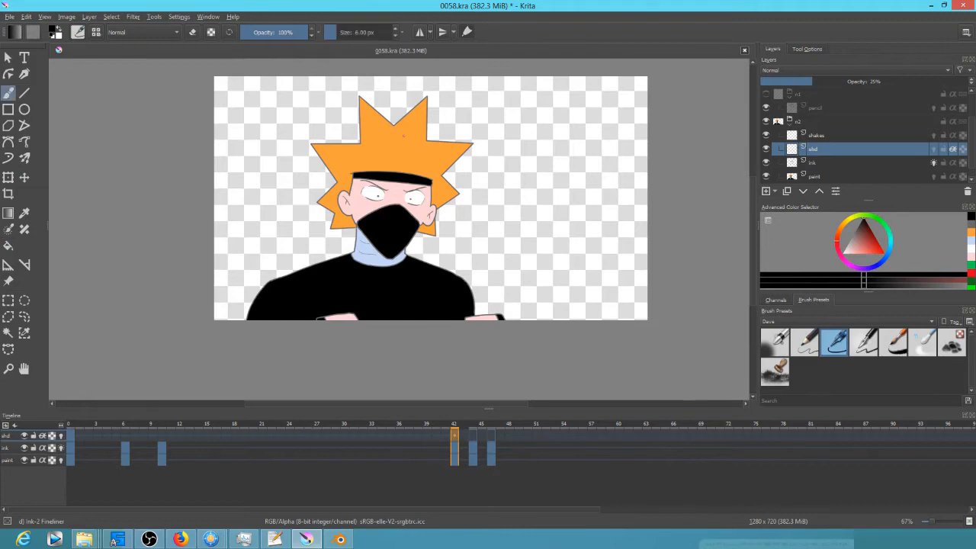
mouse_move(337, 156)
mouse_down()
mouse_move(383, 124)
mouse_move(395, 185)
mouse_up()
- Outline the hair shadow on frame 44 and correct its line with the eraser
key(Right)
key(Right)
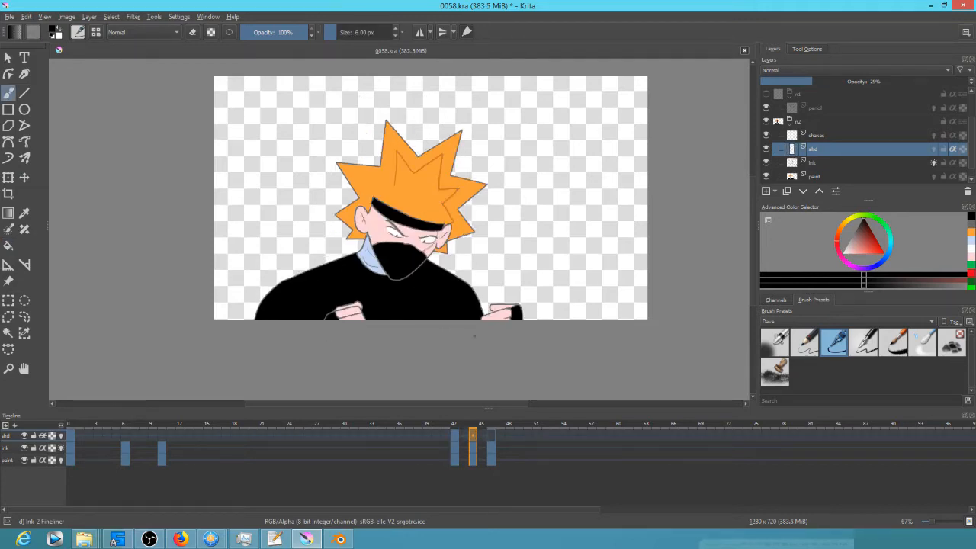
key(e)
mouse_move(395, 148)
mouse_down()
mouse_move(395, 186)
mouse_move(377, 199)
mouse_up()
key(e)
- Clear the first hair shadow outline on frame 46, redraw it and fill it black
key(Right)
key(Right)
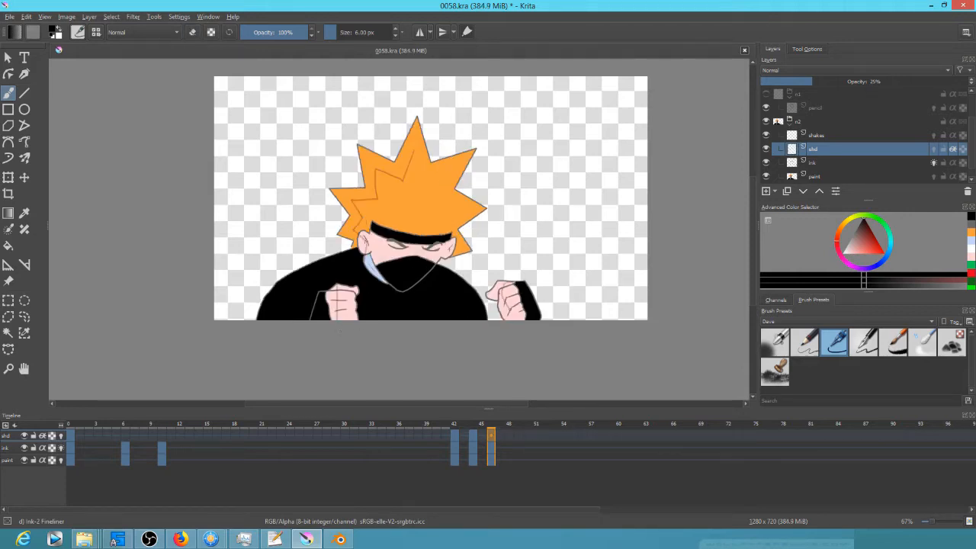
key(Delete)
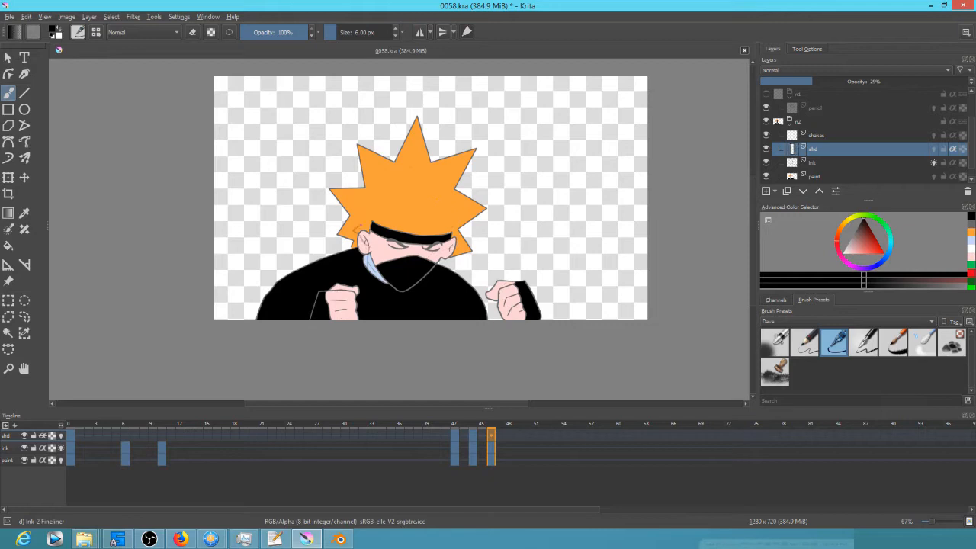
key(f)
click(417, 198)
- Fill the outlined hair shadows black on frames 44 and 42
key(Left)
key(Left)
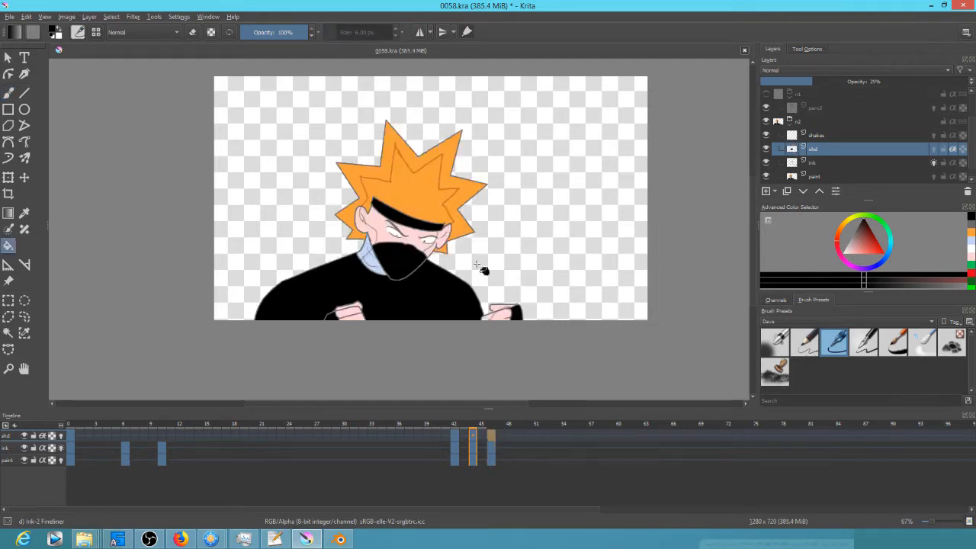
key(Left)
key(Left)
click(404, 158)
click(394, 198)
- Flip through frames 42, 44 and 46 to compare the hair shadows
key(Right)
key(Right)
key(Right)
key(Right)
key(Left)
key(Left)
key(Left)
key(Left)
- Brush black shadows over the face and neck on frame 42 and over the face, neck and hands on frame 44
key(b)
mouse_move(366, 244)
mouse_down()
mouse_move(383, 236)
mouse_move(379, 194)
mouse_up()
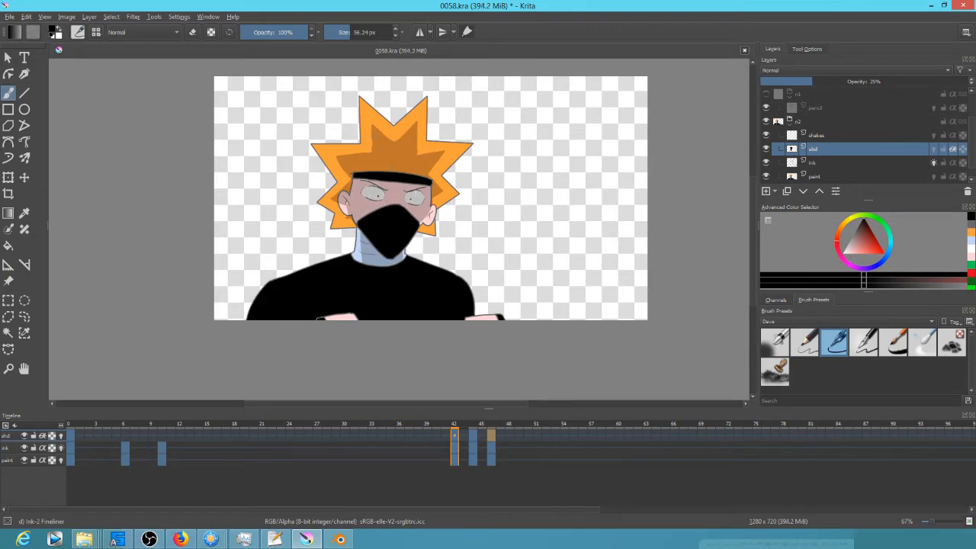
key(Right)
key(Right)
drag(372, 218, 376, 265)
drag(427, 244, 389, 223)
drag(358, 308, 343, 314)
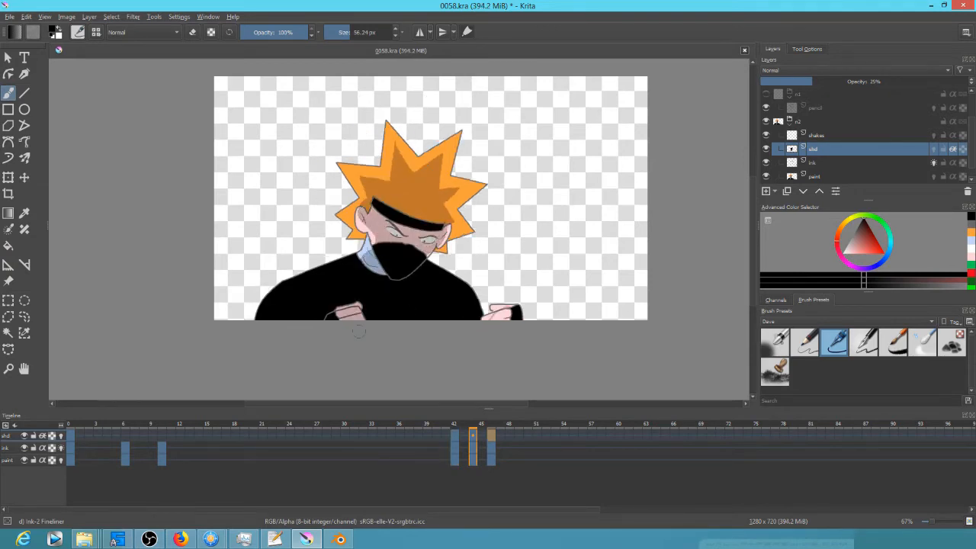
drag(494, 314, 508, 314)
- Brush black shadows over the fist, neck and face on frame 46 and play back the animation
key(Right)
key(Right)
mouse_move(351, 291)
mouse_down()
mouse_move(349, 313)
mouse_move(336, 294)
mouse_up()
mouse_move(381, 274)
mouse_down()
mouse_move(372, 244)
mouse_move(433, 253)
mouse_move(455, 244)
mouse_up()
key(space)
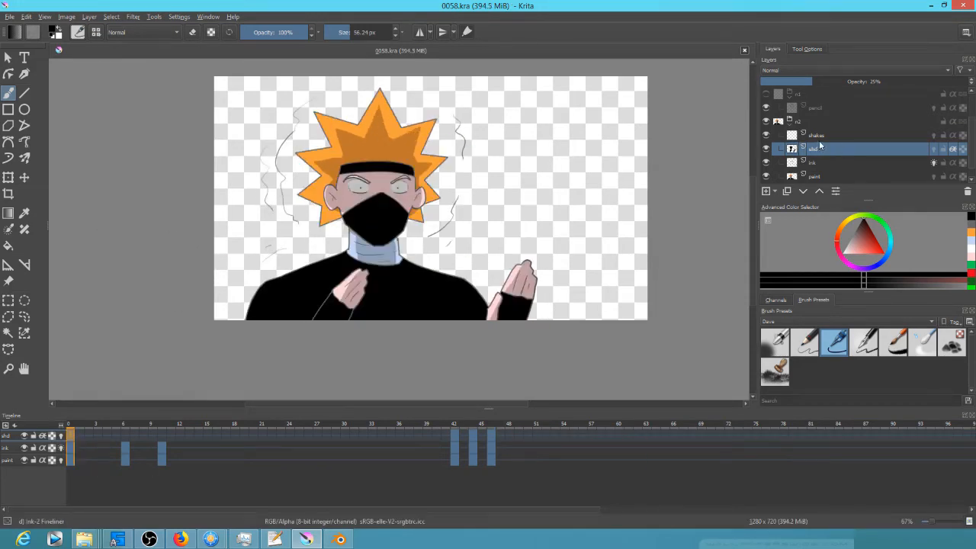
- Group the shd, ink and paint layers, duplicate the group and merge the copy into a single layer
shift+click(820, 176)
key(ctrl+g)
click(802, 140)
click(827, 162)
key(ctrl+j)
key(ctrl+e)
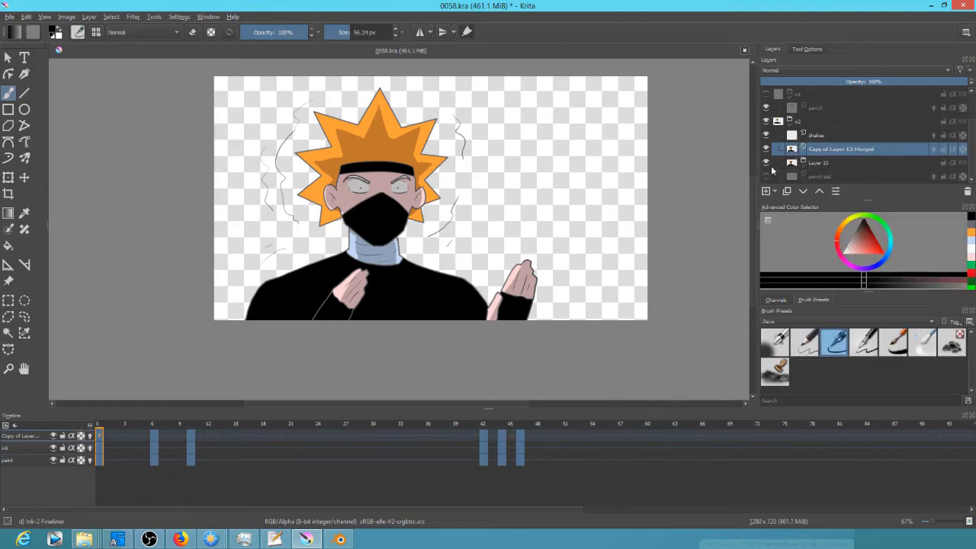
- Hide the original layer group and rename the merged copy as n2 merged
click(766, 162)
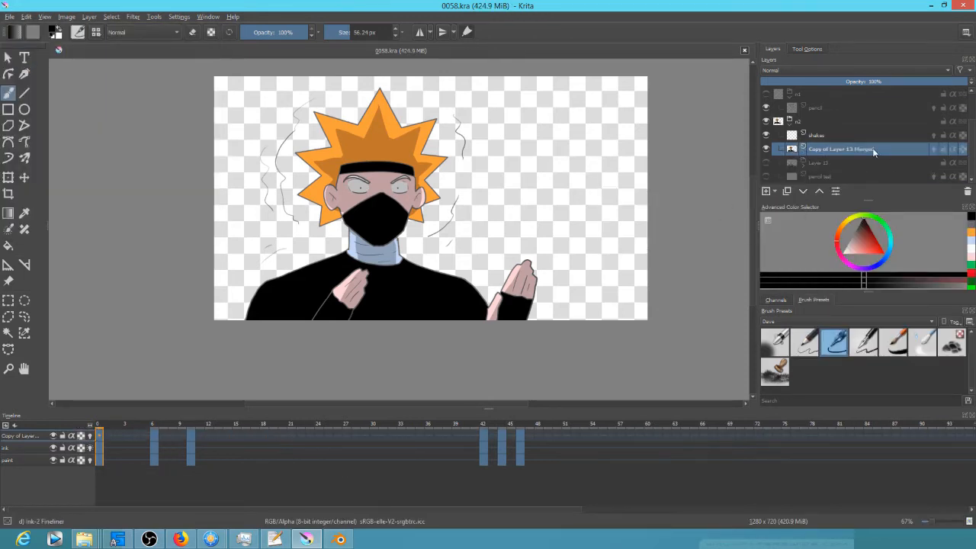
text(n2 merged)
key(Return)
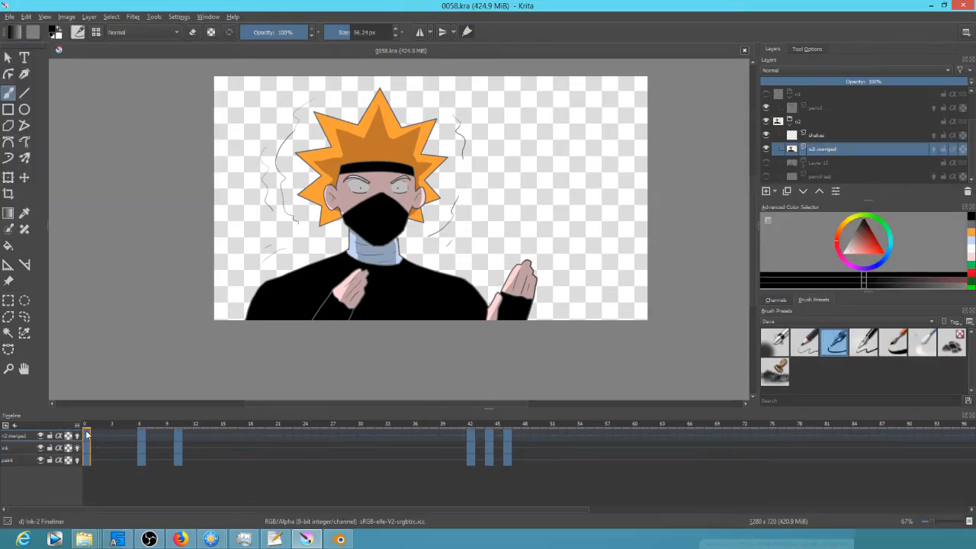
- Use Transform to nudge the character slightly to the right on frame 2 of n2 merged
click(107, 435)
key(ctrl+t)
drag(399, 196, 401, 196)
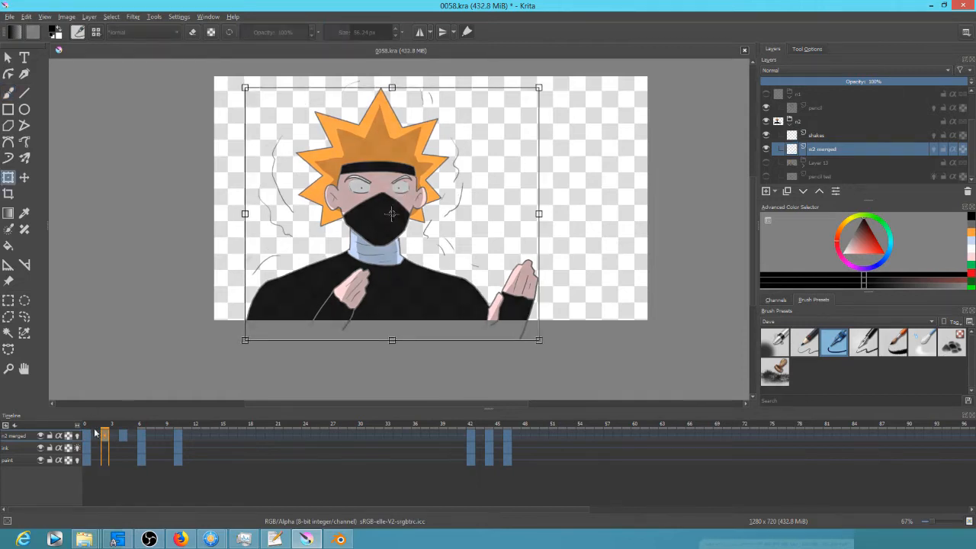
- Try nudged in-between frames at 8 and 12 of n2 merged, and undo back to the separate shd, ink and paint layers
click(159, 436)
key(ctrl+t)
click(196, 436)
key(ctrl+t)
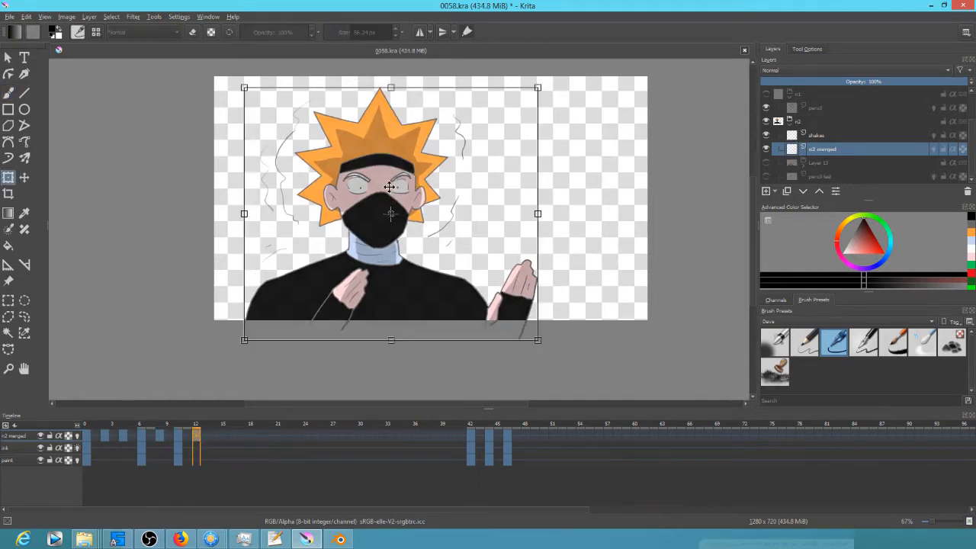
scroll(373, 183, up, 3)
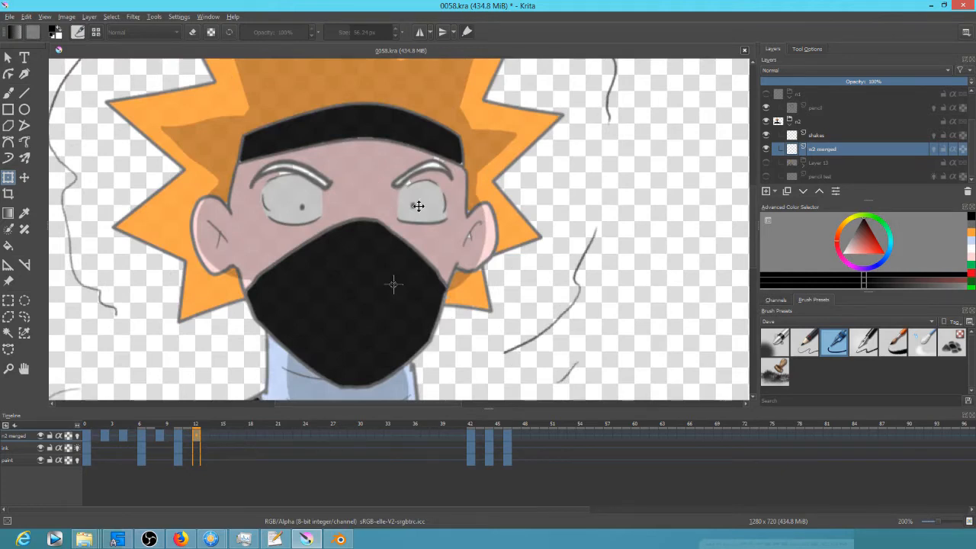
key(ctrl+z)
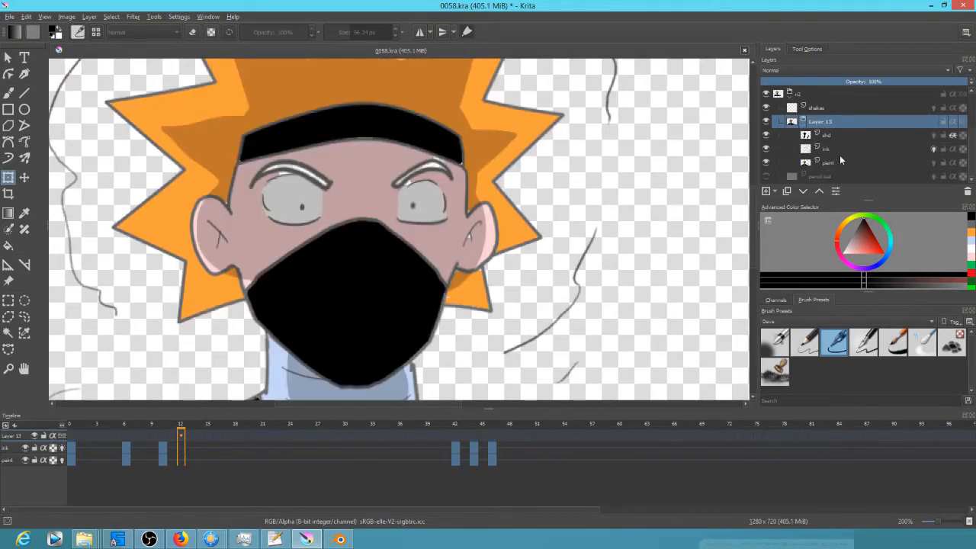
- Sample the hair's orange and touch up gaps in the hair fill on the paint layer, going through keyframes 0 to 46
click(74, 460)
key(b)
ctrl+click(511, 224)
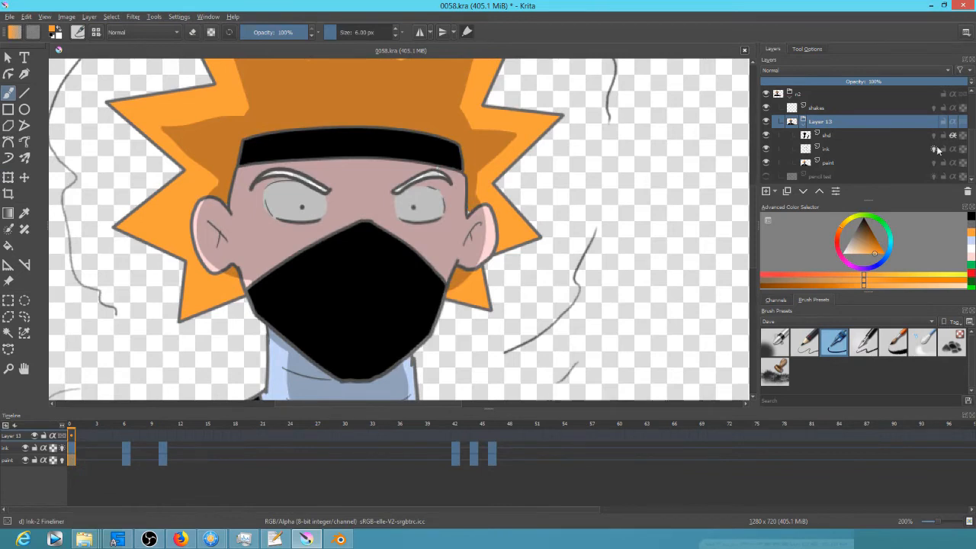
click(907, 162)
key(period)
key(period)
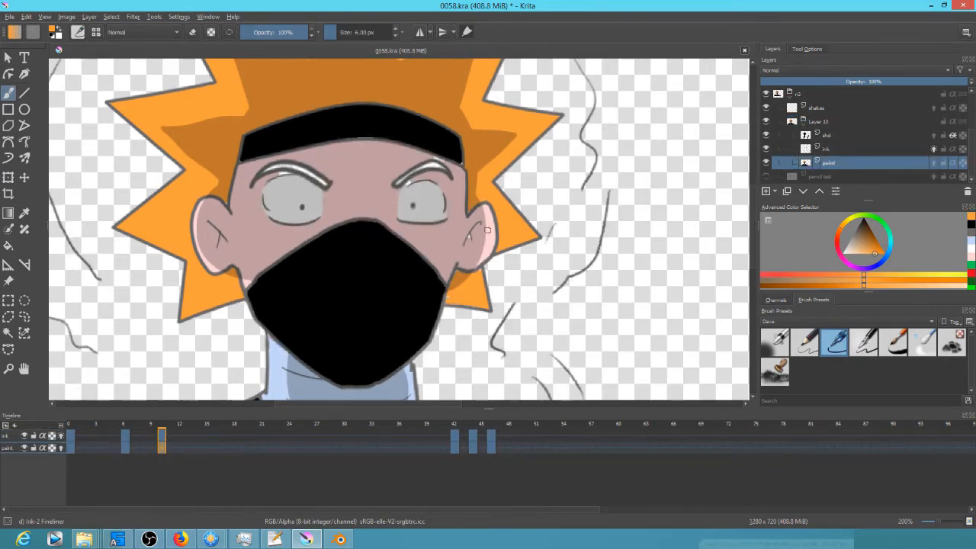
key(period)
key(period)
key(period)
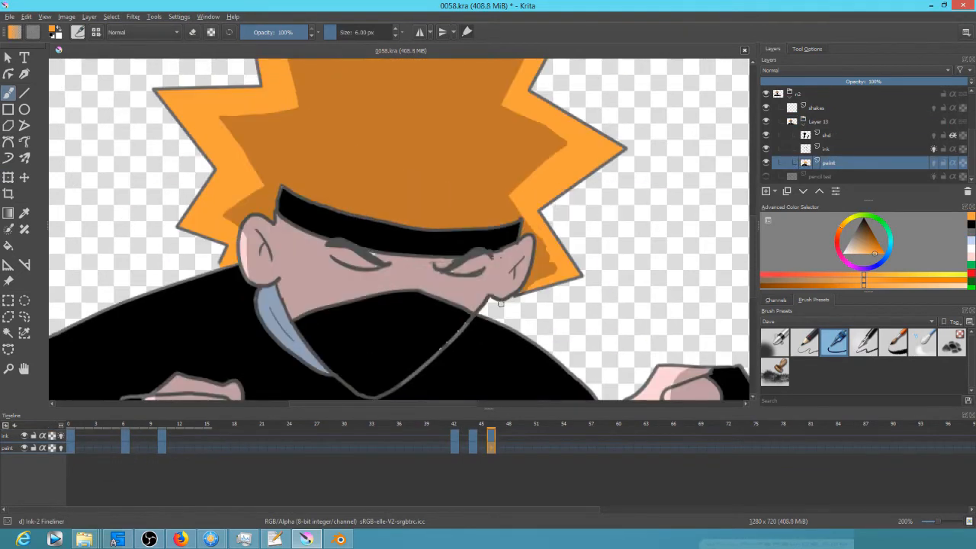
- Touch up the remaining skin and hair gaps on the paint layer's keyframes with sampled pink and orange
ctrl+click(252, 245)
key(comma)
key(comma)
key(comma)
key(comma)
key(comma)
click(422, 110)
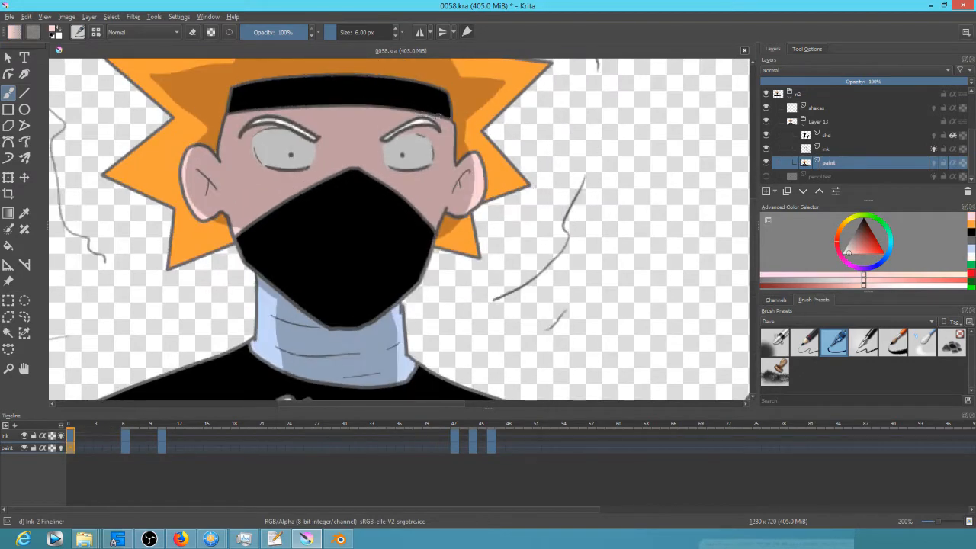
key(period)
key(period)
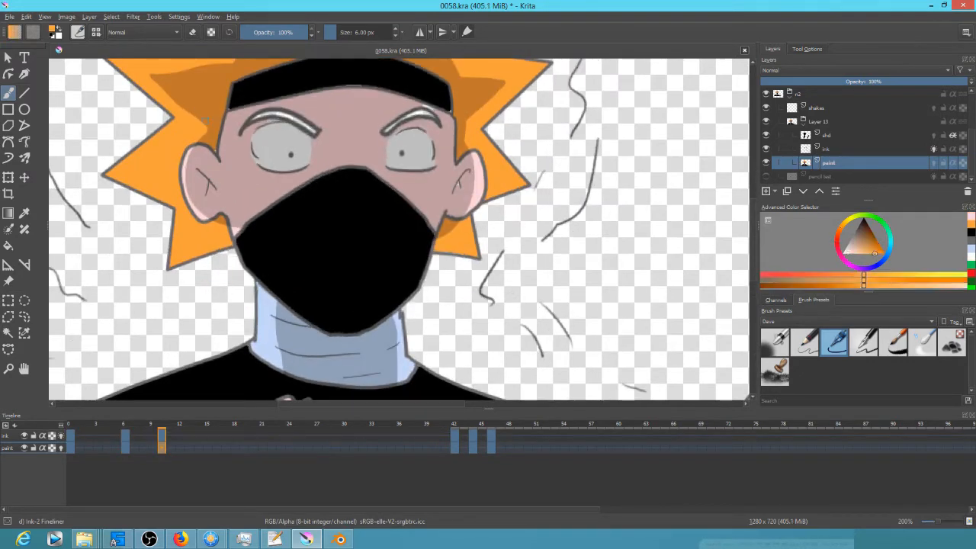
key(period)
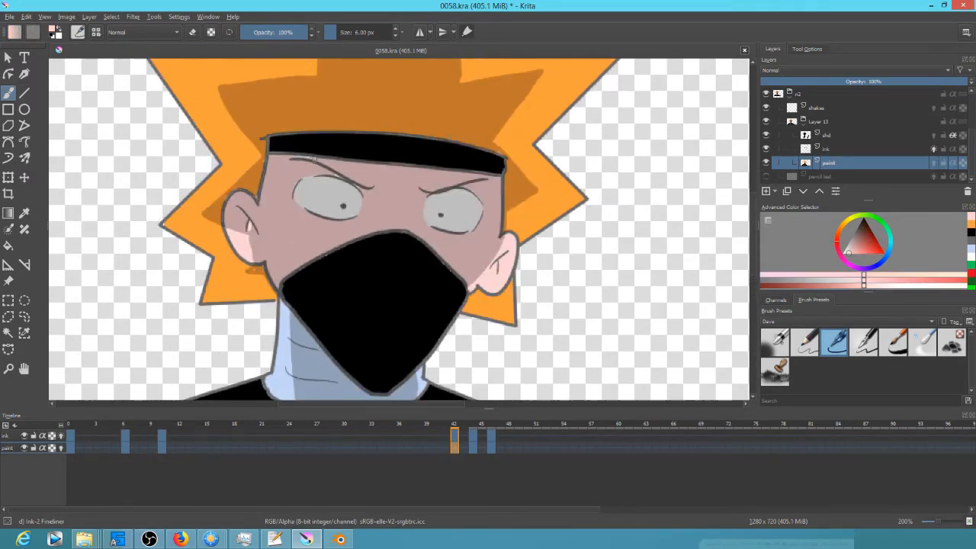
key(period)
key(period)
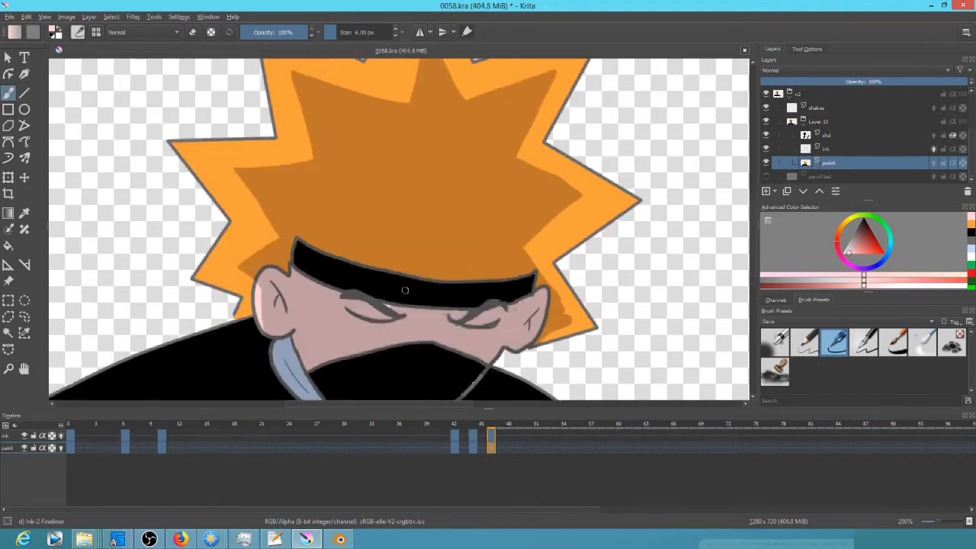
- Fill the gaps along the headband and mask in black on frames 46 and 44, and the hair gap in orange
ctrl+click(467, 276)
mouse_move(463, 362)
mouse_down()
mouse_move(468, 276)
mouse_move(455, 331)
mouse_up()
key(comma)
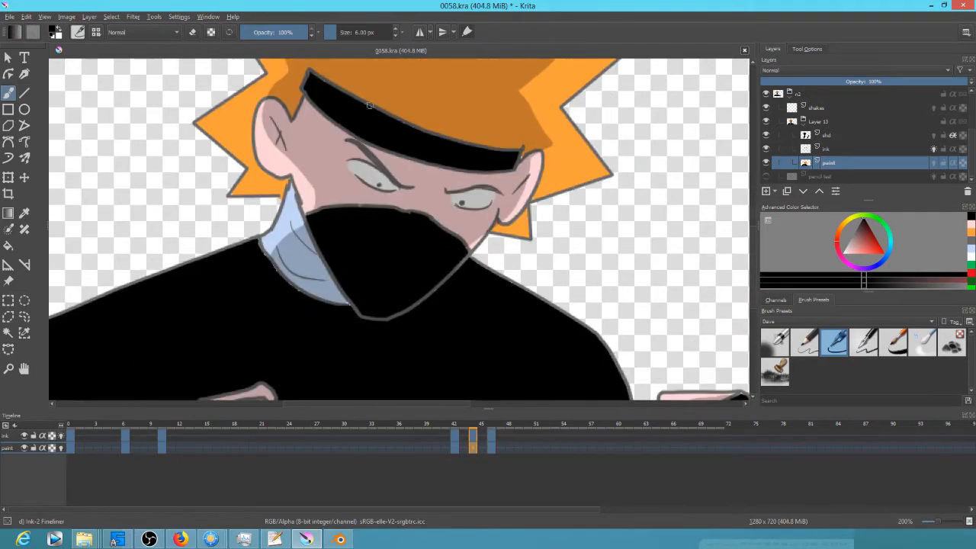
drag(324, 80, 393, 117)
key(comma)
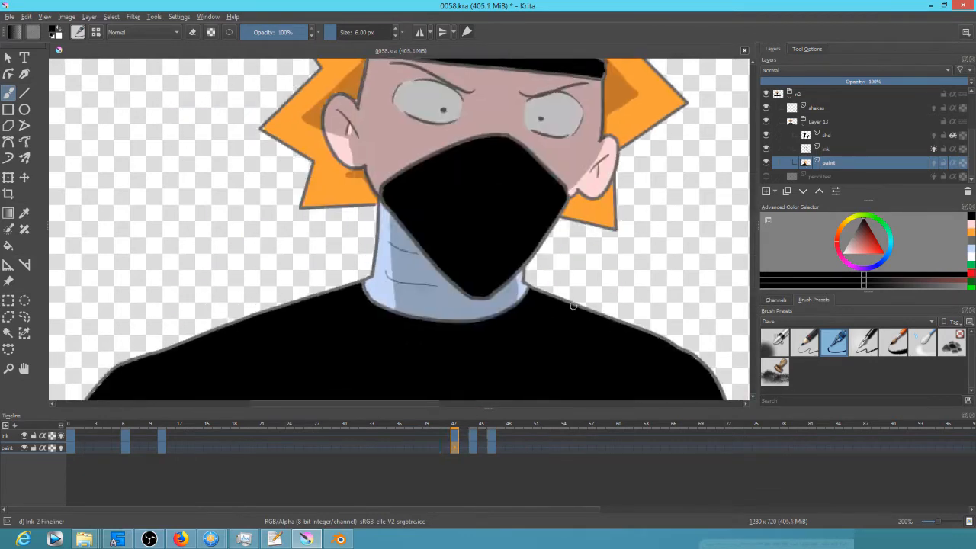
ctrl+click(529, 252)
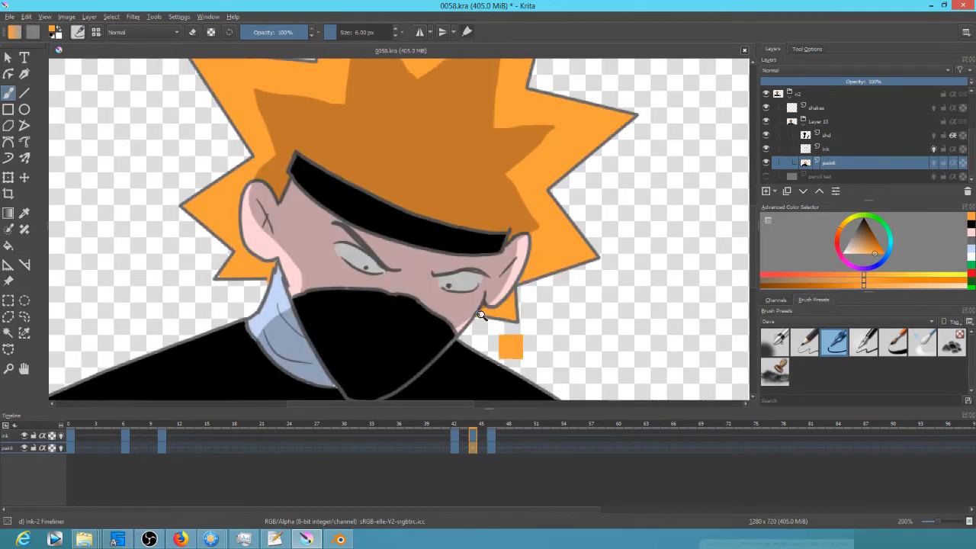
drag(481, 315, 467, 271)
- Fill the white gaps inside both eyebrows with the sampled dark grey on frames 10, 6 and 0
ctrl+click(263, 188)
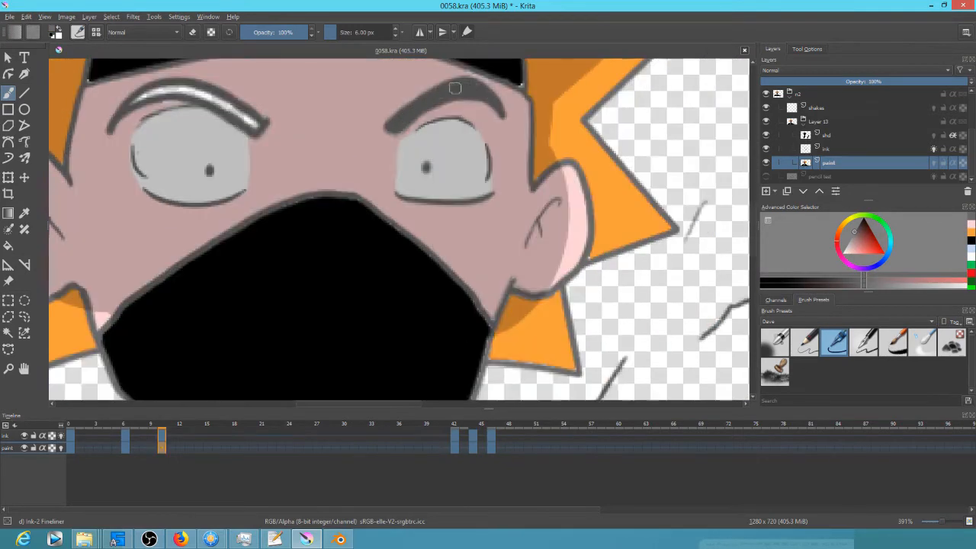
drag(454, 88, 547, 141)
drag(347, 177, 224, 157)
key(Left)
drag(347, 182, 277, 157)
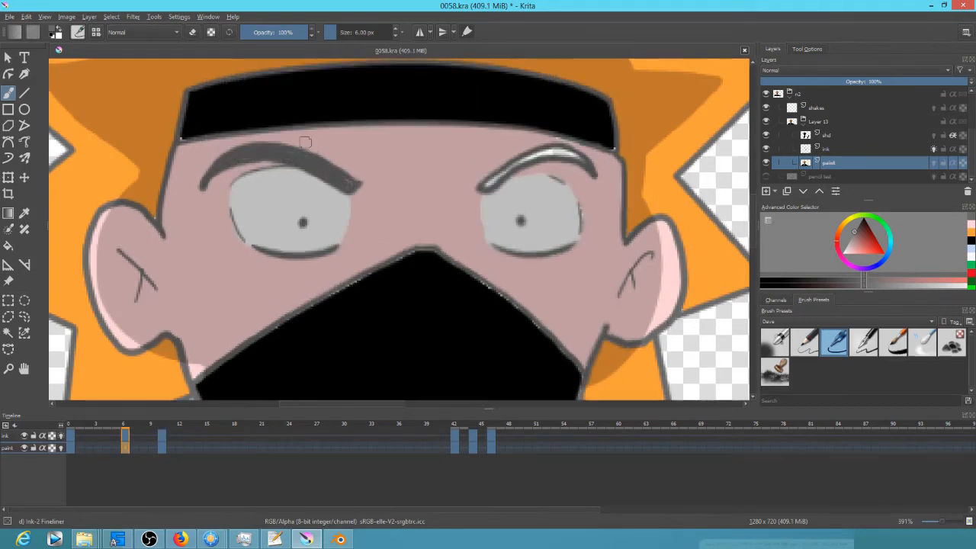
key(Left)
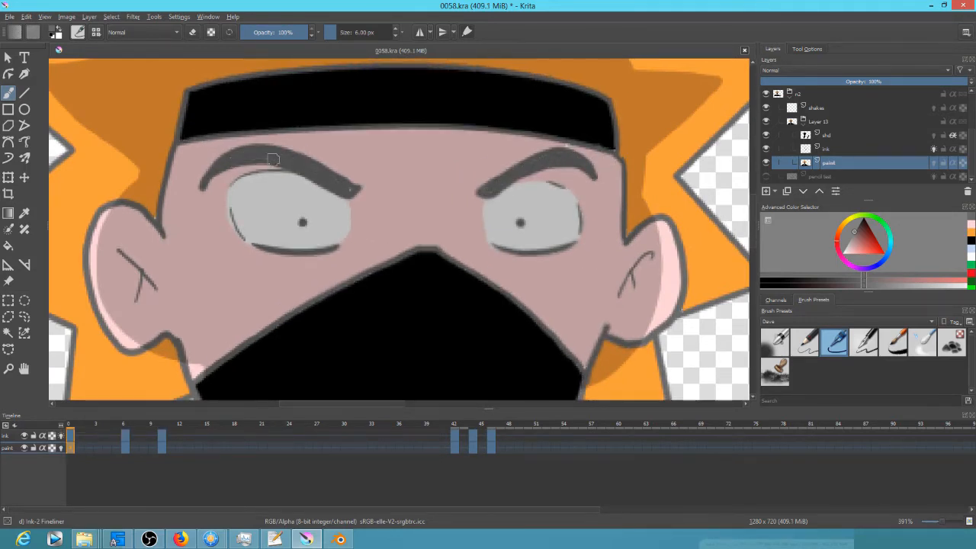
key(Right)
key(Right)
key(Left)
- Fill the gaps along the mask's edge with sampled black on frames 6, 10 and 42
ctrl+click(521, 315)
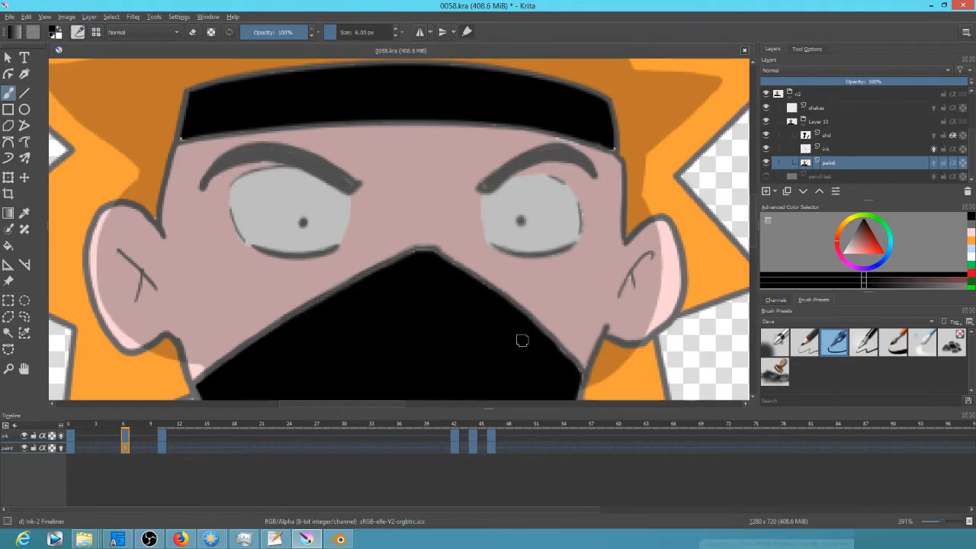
key(Right)
drag(577, 274, 580, 228)
key(Right)
drag(583, 396, 493, 330)
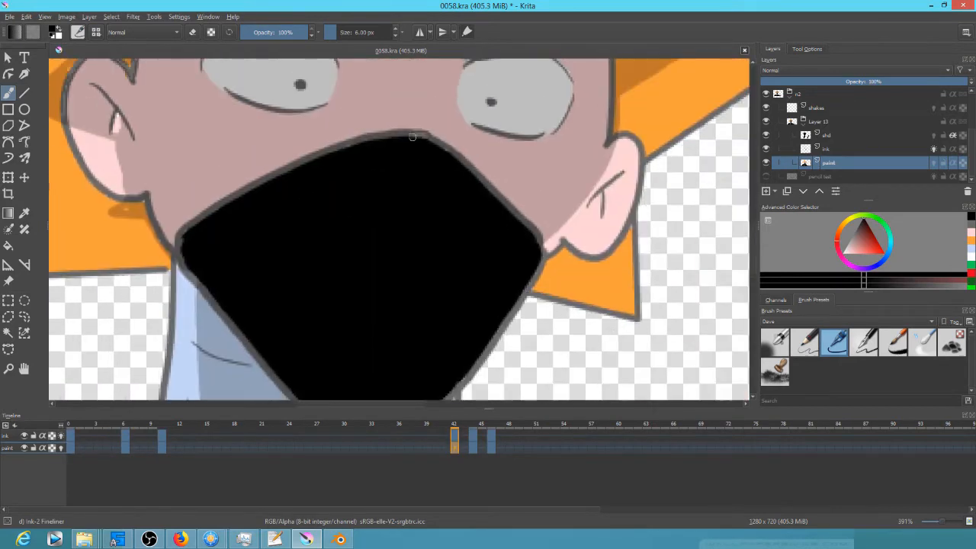
- Touch up the gaps around the mask, shoulder and hair on frames 44 and 46 with sampled black and orange
key(Right)
mouse_move(412, 137)
mouse_down()
mouse_move(583, 327)
mouse_move(351, 224)
mouse_up()
key(Right)
mouse_move(566, 397)
mouse_down()
mouse_move(490, 244)
mouse_move(477, 313)
mouse_up()
key(Left)
click(248, 266)
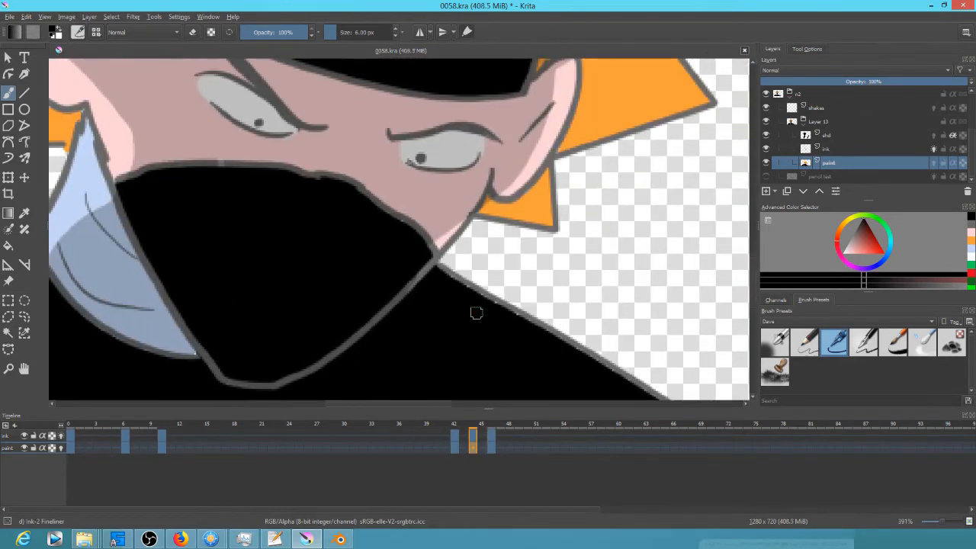
drag(439, 261, 594, 265)
ctrl+click(210, 126)
click(217, 133)
scroll(259, 282, down, 4)
drag(258, 275, 279, 266)
- Save 0058.kra and play back the animation from frame 0
key(ctrl+s)
click(10, 17)
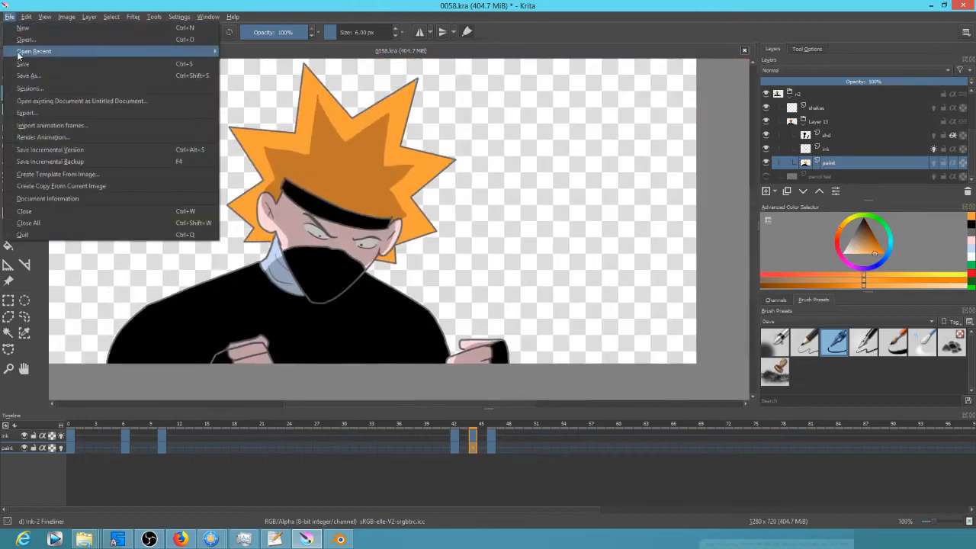
click(23, 64)
click(70, 448)
key(space)
scroll(254, 201, down, 1)
key(space)
- Add a layer above ink and draw thin fold lines on the mask at frame 0 in the sampled outline grey
click(826, 150)
scroll(349, 248, up, 5)
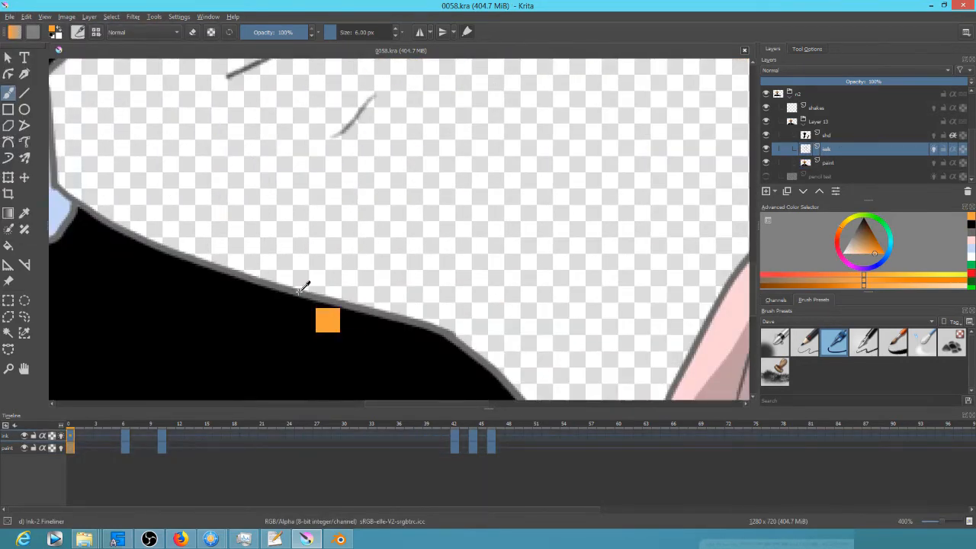
ctrl+click(300, 292)
mouse_move(333, 303)
mouse_down()
mouse_move(640, 294)
mouse_move(555, 338)
mouse_up()
scroll(554, 337, down, 2)
click(766, 192)
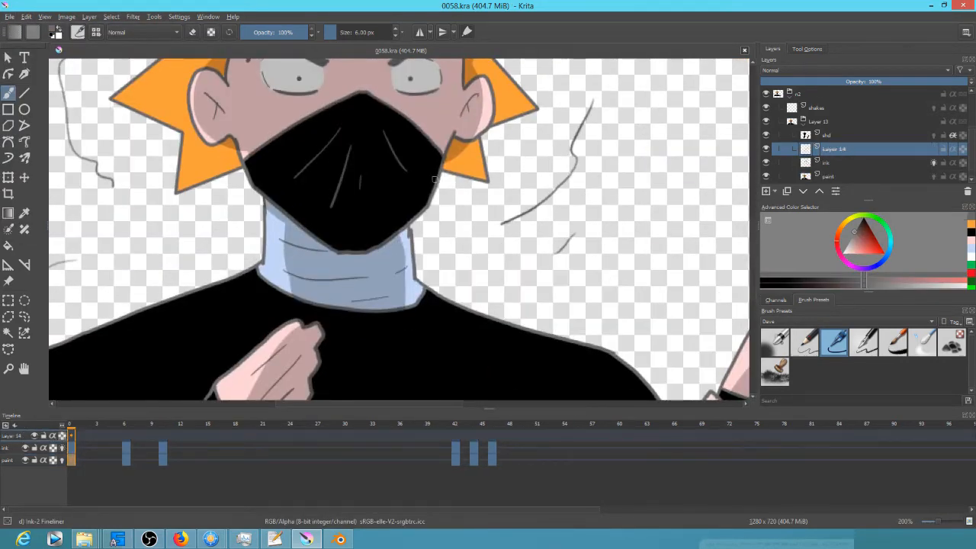
- Draw the mask's fold lines on frames 46, 44 and 42 of Layer 14 and merge it into the ink layer
click(455, 436)
click(474, 436)
click(501, 436)
drag(436, 311, 382, 330)
click(483, 436)
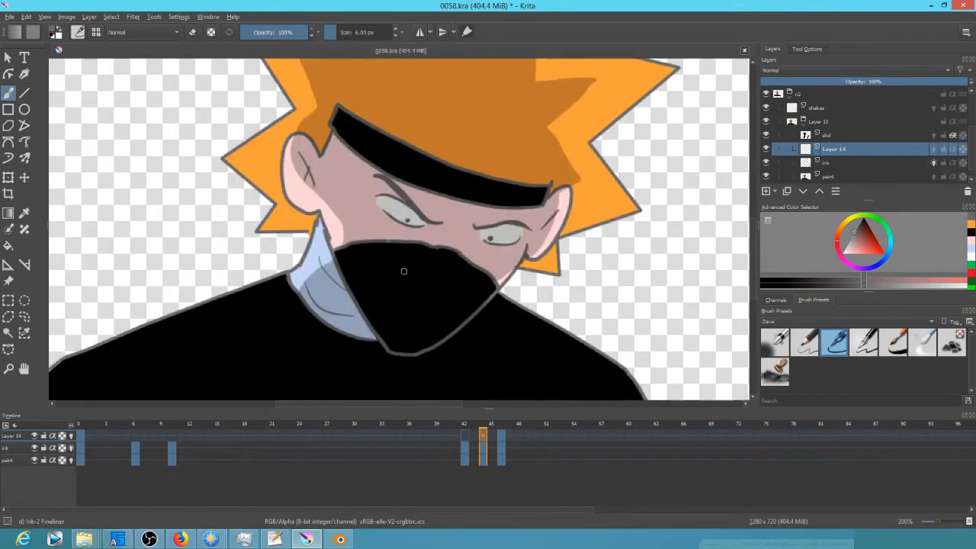
drag(423, 266, 372, 278)
click(464, 436)
drag(388, 153, 363, 181)
scroll(474, 237, down, 4)
scroll(458, 182, up, 3)
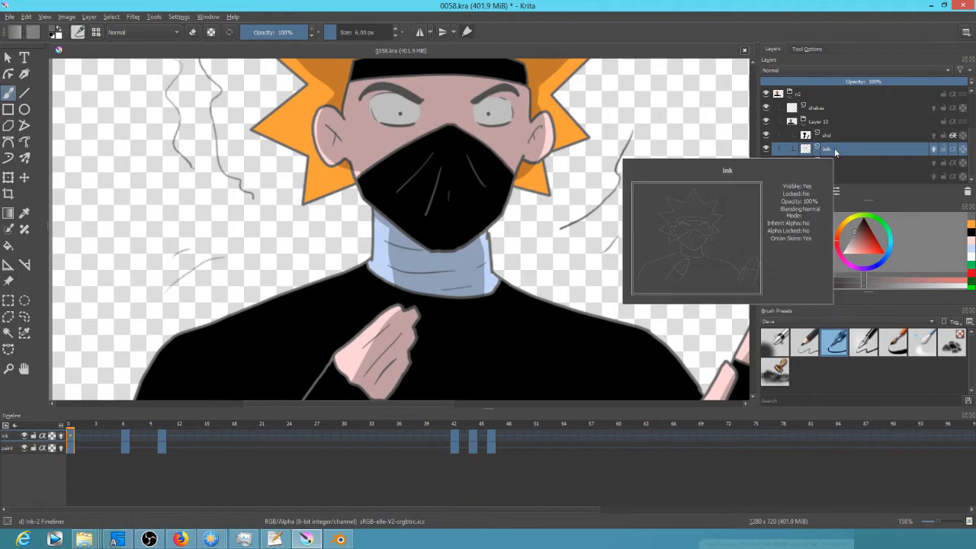
click(9, 16)
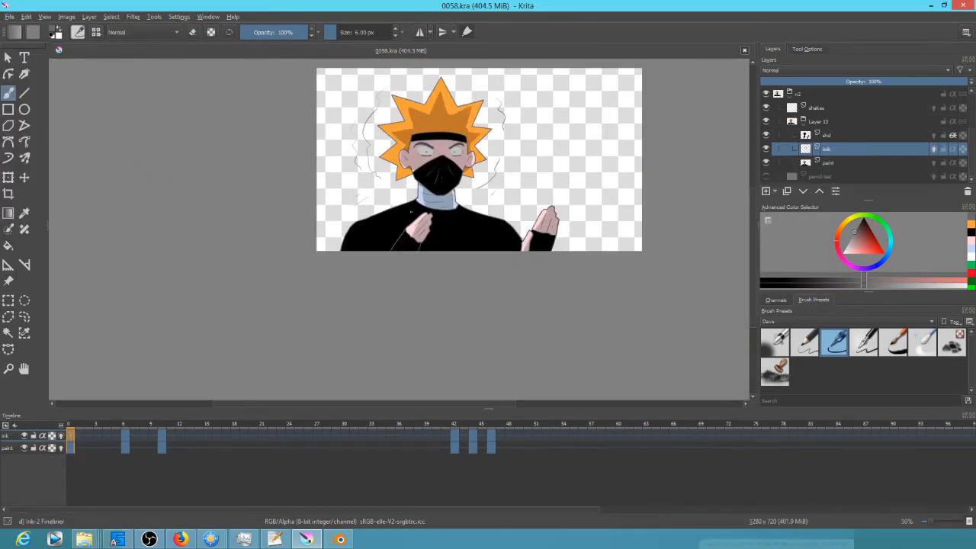
- Group the ink and paint layers and name the group n2 ink n paint backup
ctrl+click(845, 164)
key(ctrl+g)
double_click(836, 161)
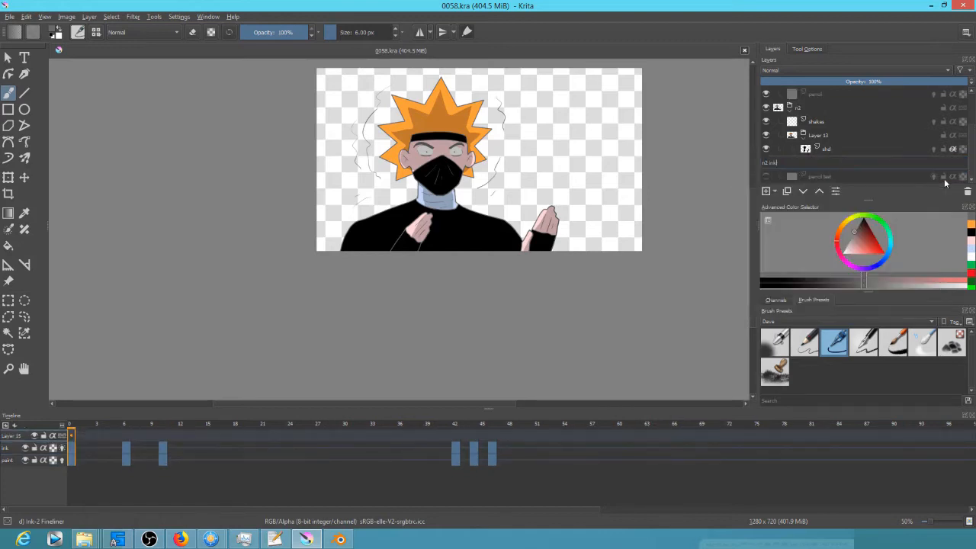
text(n2 ink n paint backup)
key(Return)
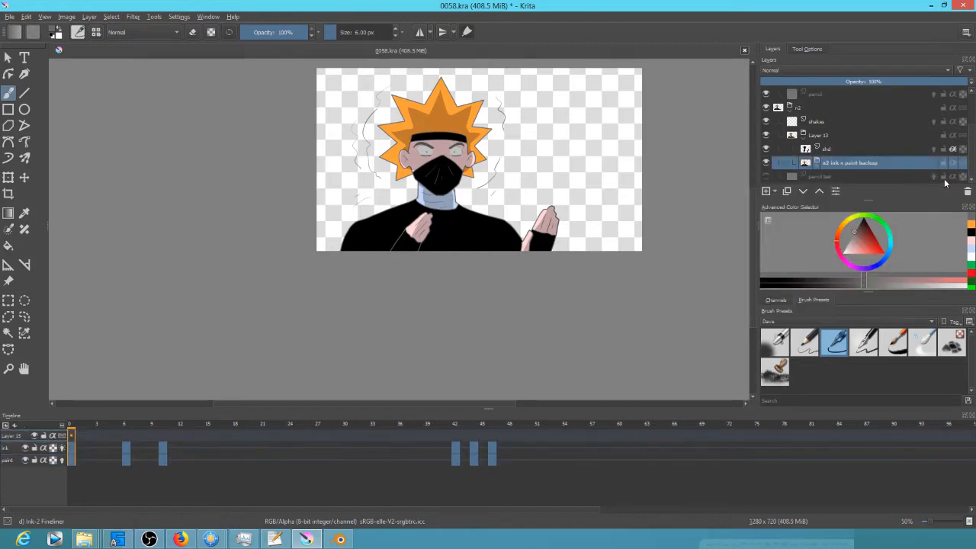
- Duplicate the backup group, hide the original and rename the copy as n2 ink n paint
key(ctrl+j)
click(766, 176)
double_click(849, 162)
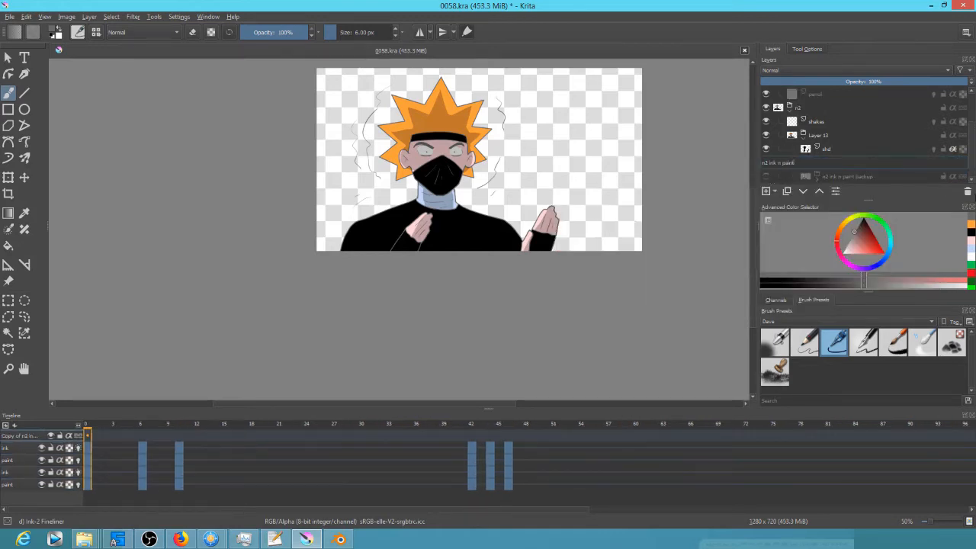
key(Return)
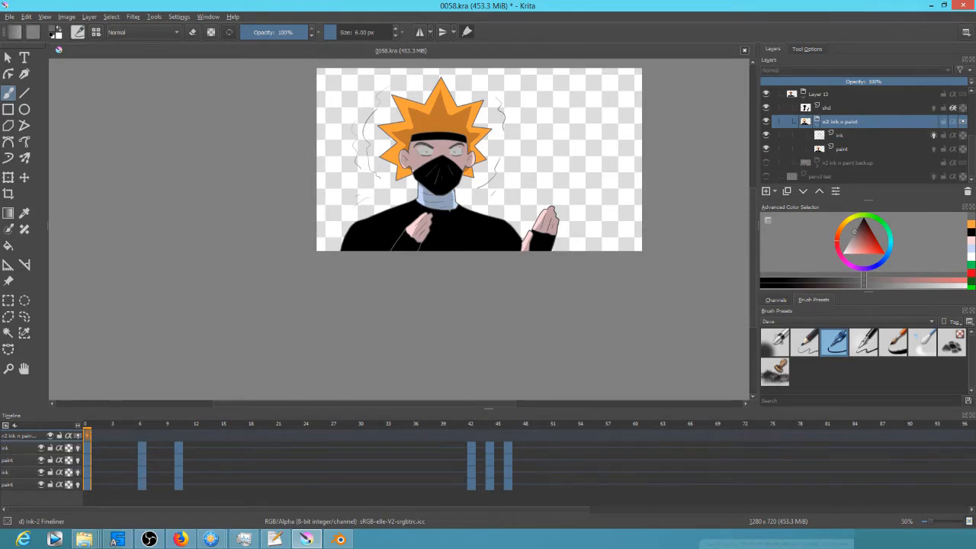
- Check the contents of the n2 ink n paint group and its backup by toggling layer visibility, ending on n2 ink n paint
click(766, 149)
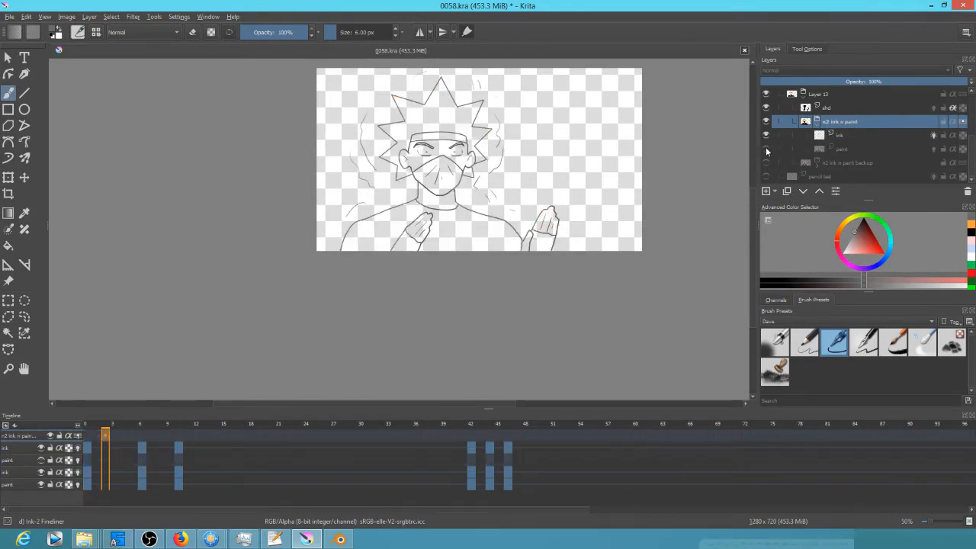
click(766, 149)
click(817, 164)
scroll(816, 164, down, 1)
click(766, 136)
click(846, 150)
click(853, 162)
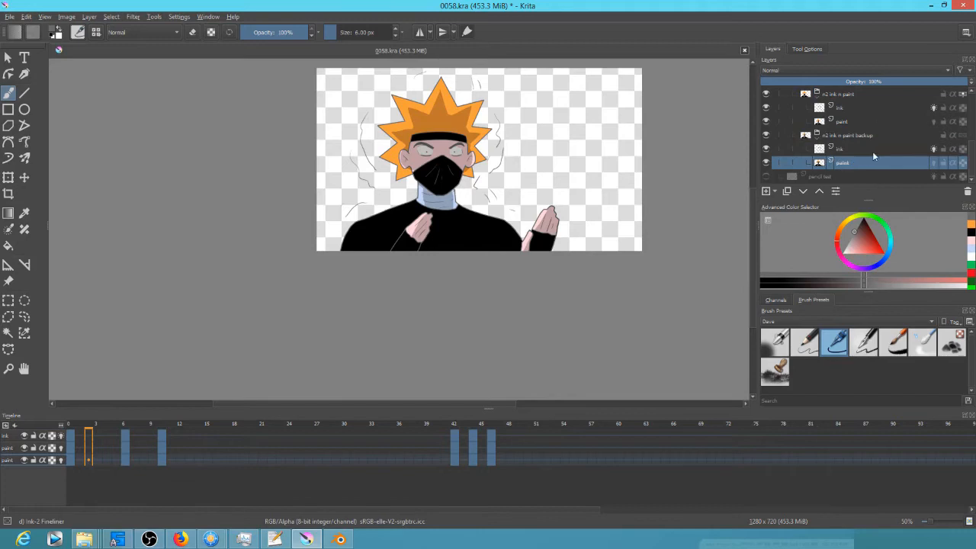
click(846, 95)
click(816, 138)
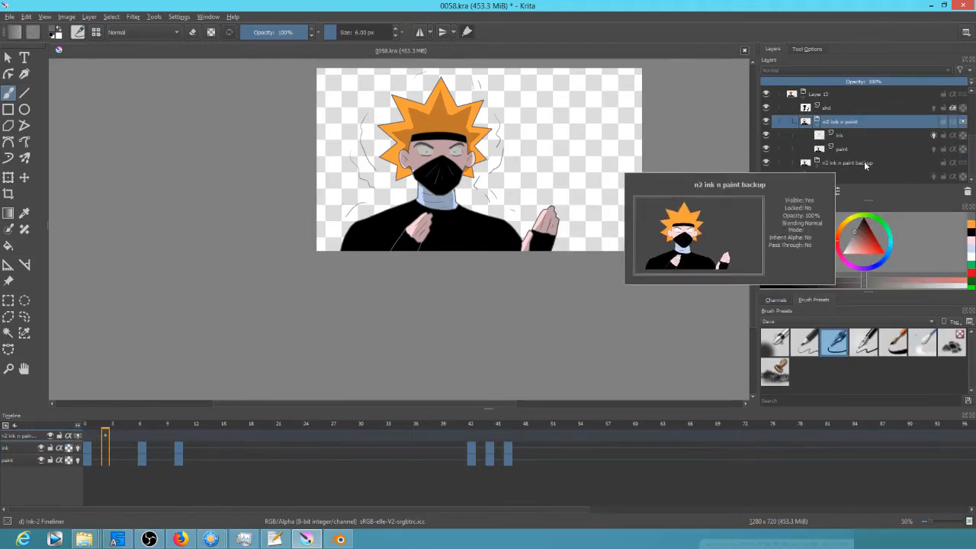
click(774, 165)
click(843, 122)
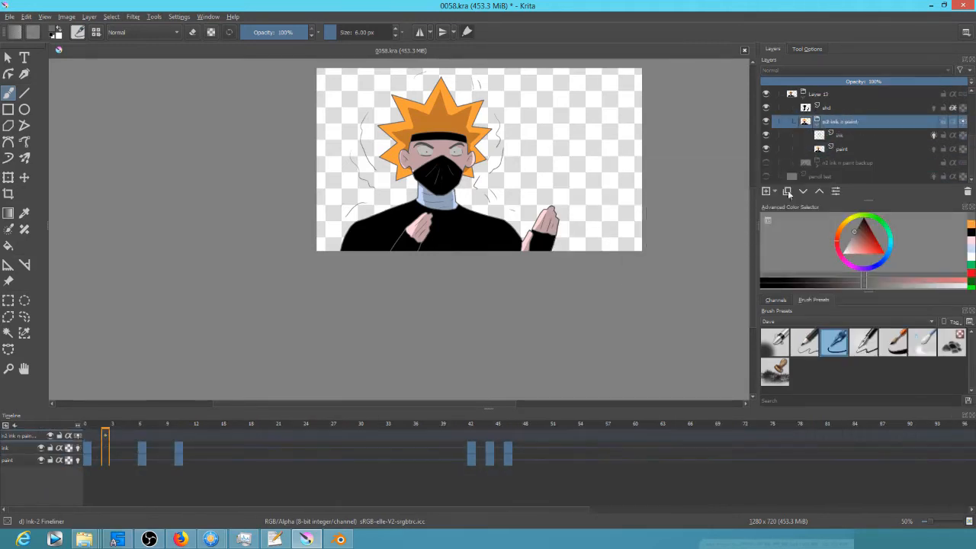
- Try to shift the n2 ink n paint group's artwork slightly on frame 2 and add an ink and paint keyframe on frame 4
key(ctrl+t)
key(1)
scroll(490, 211, up, 2)
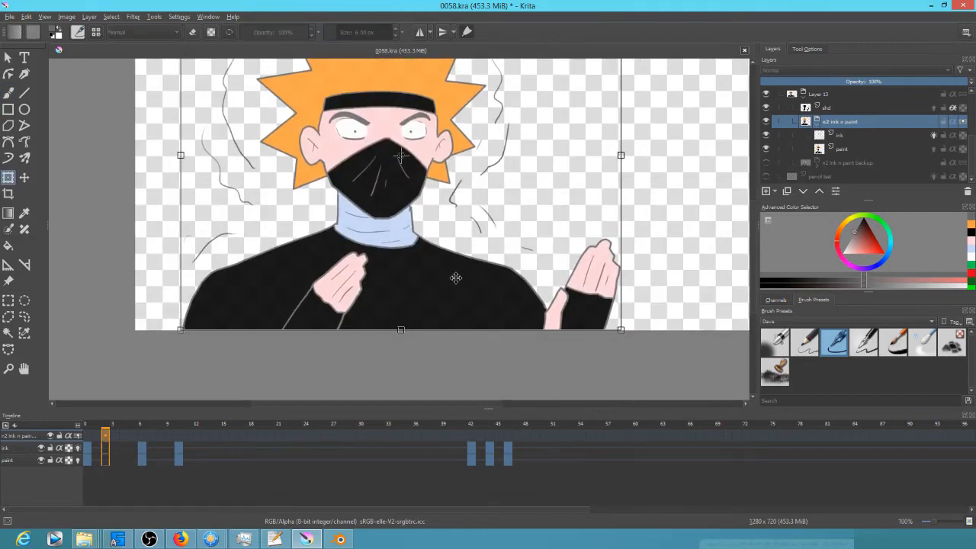
scroll(419, 263, up, 2)
scroll(434, 278, down, 3)
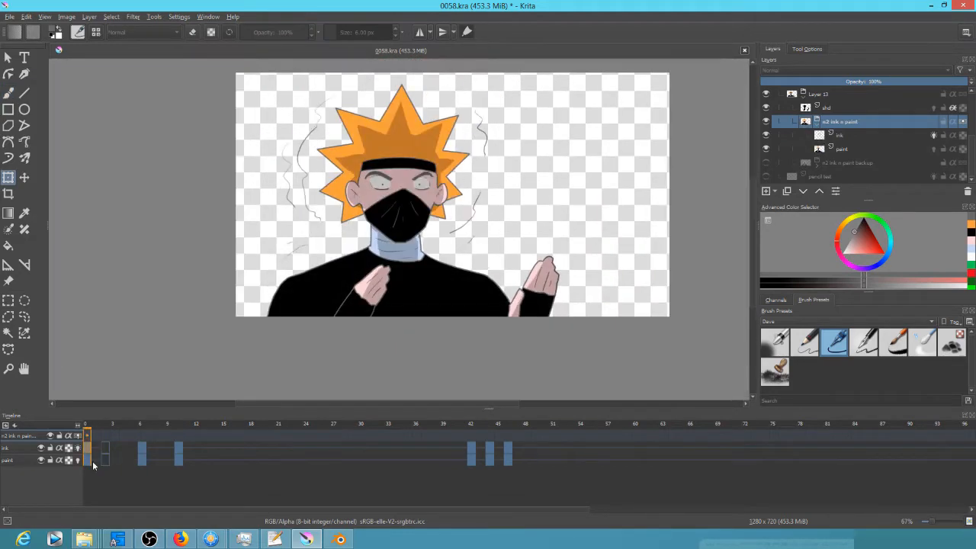
click(123, 426)
click(143, 426)
click(135, 425)
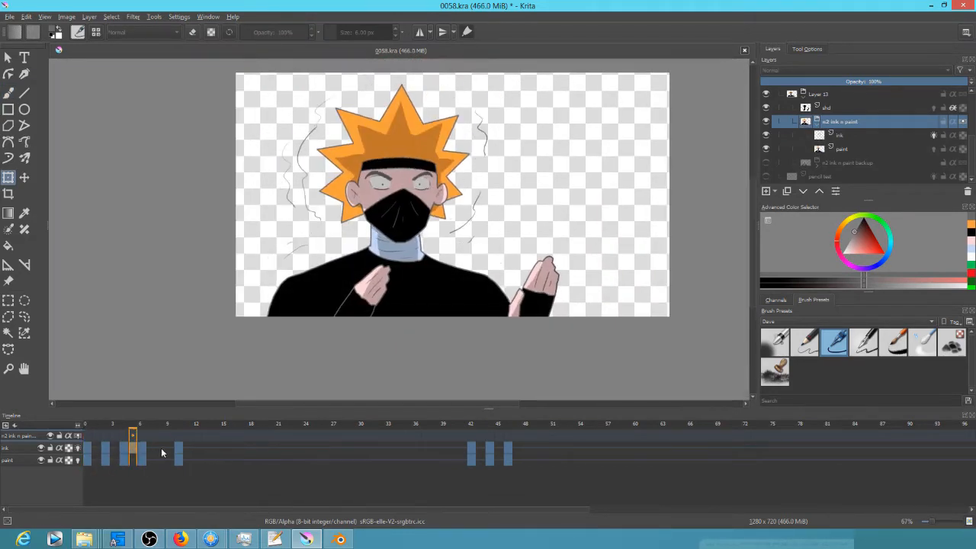
- Try to add slightly shifted in-between frames of the n2 ink n paint group on frames 8 and 12
click(161, 435)
scroll(398, 291, up, 1)
click(409, 288)
click(196, 448)
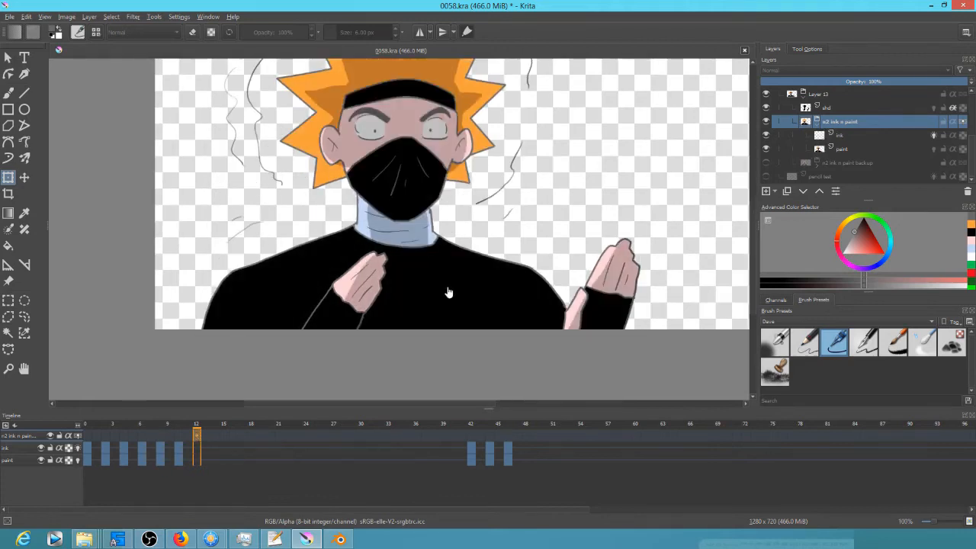
click(449, 291)
click(179, 452)
click(196, 448)
click(180, 449)
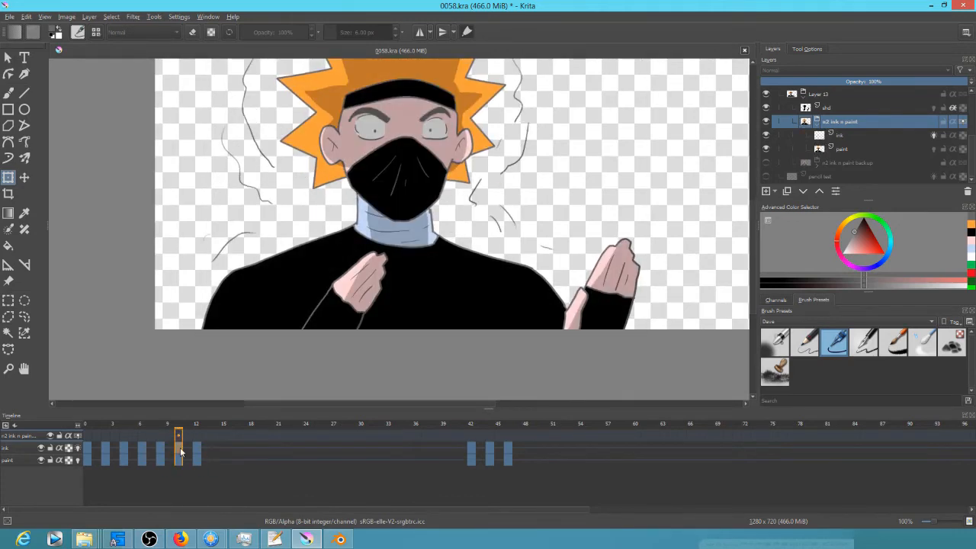
mouse_move(181, 452)
mouse_down()
mouse_move(196, 439)
mouse_move(179, 426)
mouse_move(160, 437)
mouse_up()
- Try to shift the n2 ink n paint group slightly on frame 2 and copy an ink and paint keyframe to frame 4
click(839, 136)
key(Right)
key(Right)
scroll(393, 272, down, 1)
key(space)
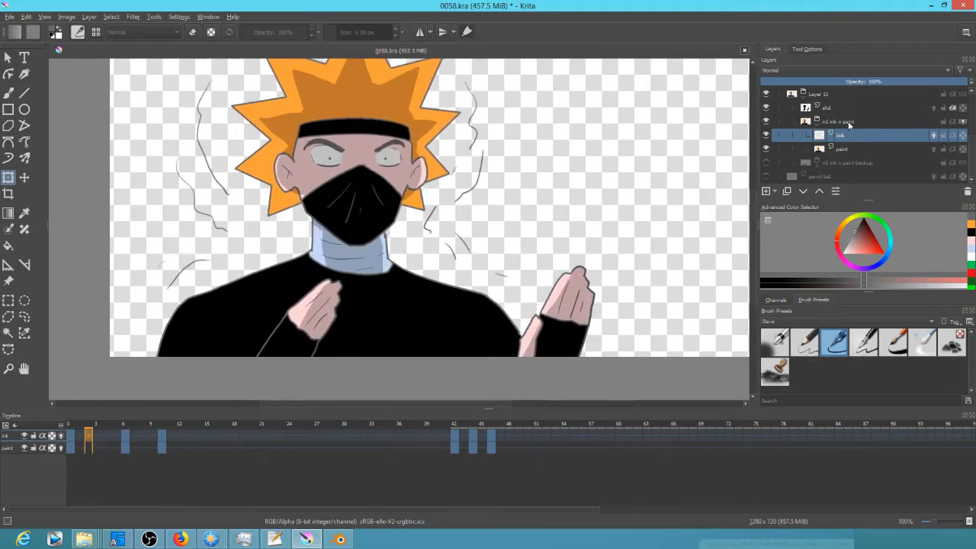
click(848, 125)
scroll(385, 252, up, 4)
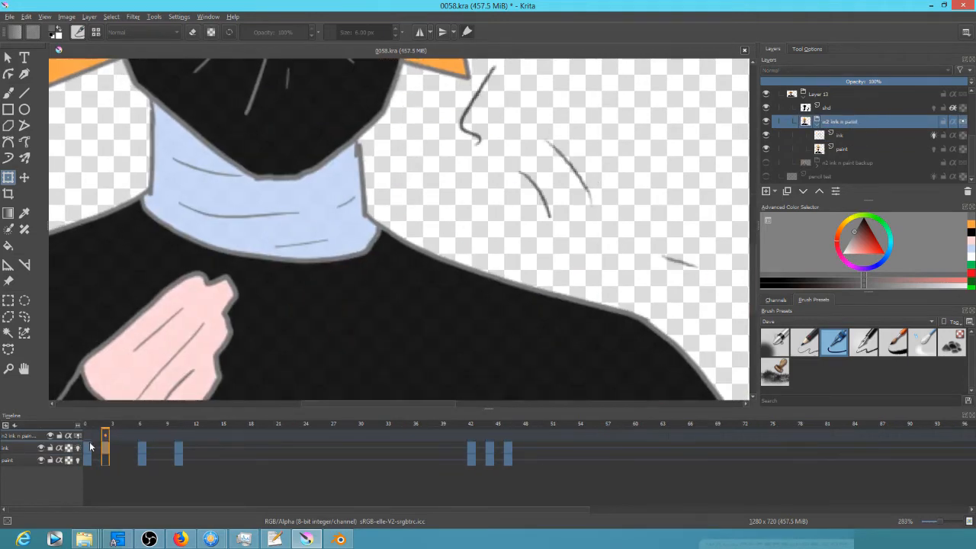
click(89, 454)
scroll(328, 335, down, 5)
key(space)
key(space)
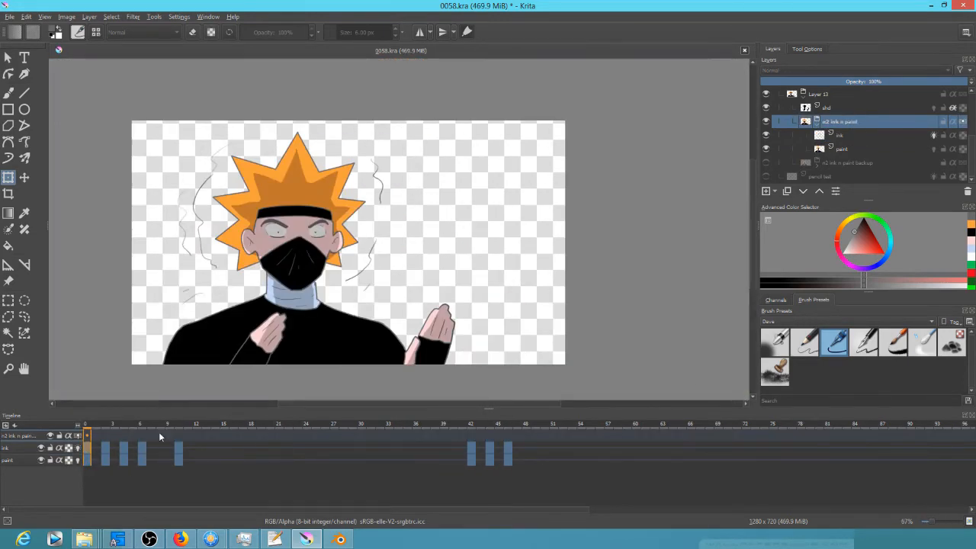
- Try to add a slightly shifted in-between frame of the n2 ink n paint group on frame 8
click(160, 436)
scroll(321, 300, up, 5)
click(322, 303)
key(space)
scroll(336, 345, down, 4)
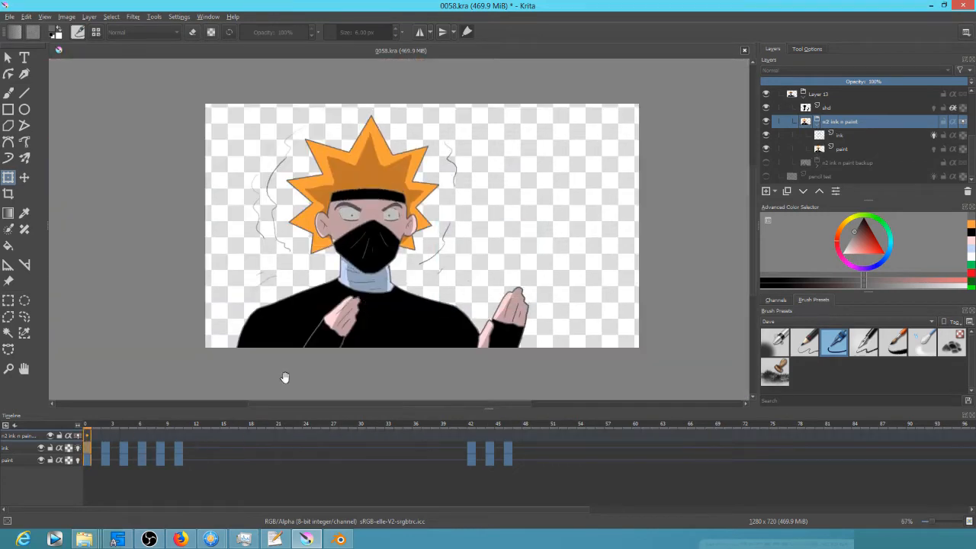
- Try to move the shd layer down into the n2 ink n paint group
click(828, 108)
click(804, 190)
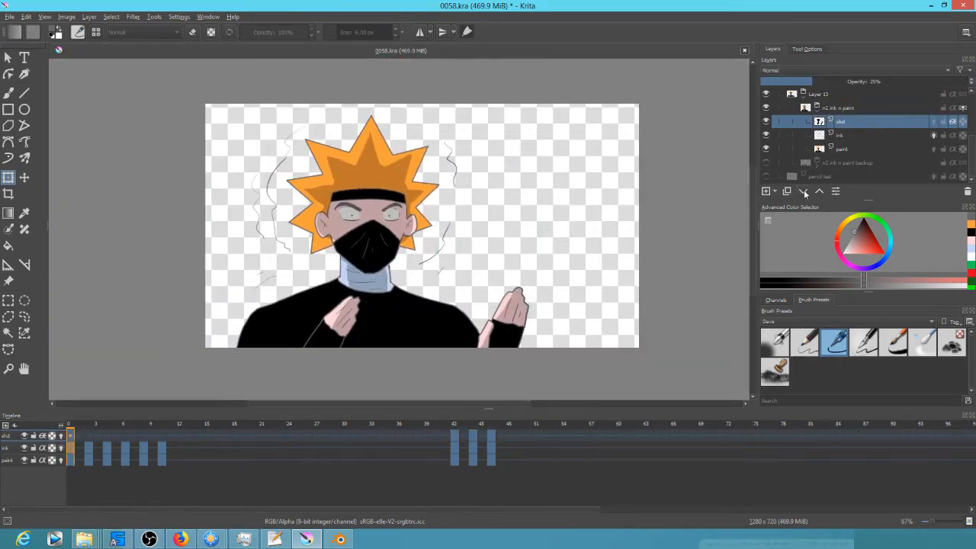
mouse_move(72, 424)
mouse_down()
mouse_move(200, 436)
mouse_move(51, 434)
mouse_up()
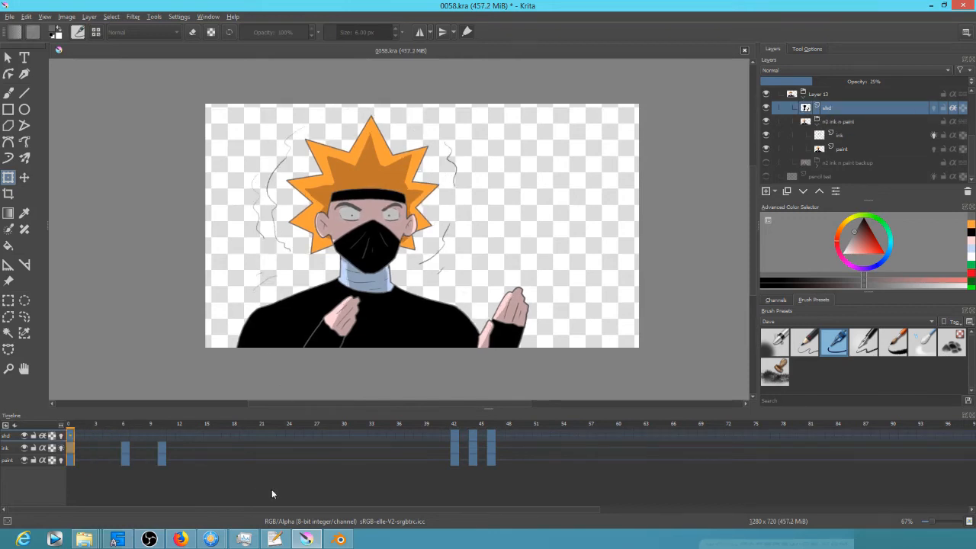
- Move the shd layer into the n2 ink n paint group above ink and select the group
drag(839, 112, 845, 124)
click(859, 121)
click(853, 109)
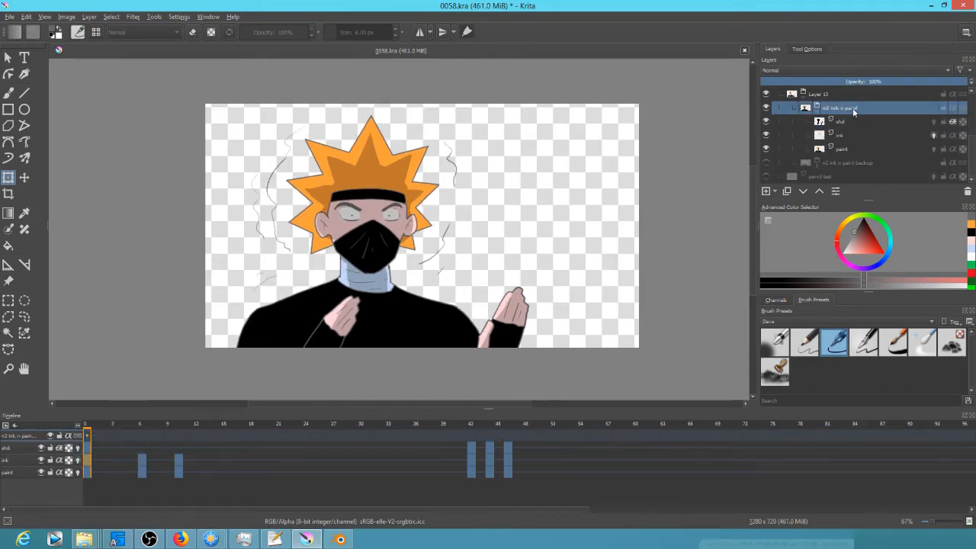
- Add slightly shifted in-between frames of the whole n2 ink n paint group on frames 2 and 8
click(106, 432)
scroll(393, 267, up, 4)
click(357, 322)
drag(358, 323, 355, 319)
click(159, 463)
click(348, 319)
- Copy the shd, ink and paint keyframes so that every second frame from 0 to 10 is filled
drag(88, 451, 87, 472)
click(87, 447)
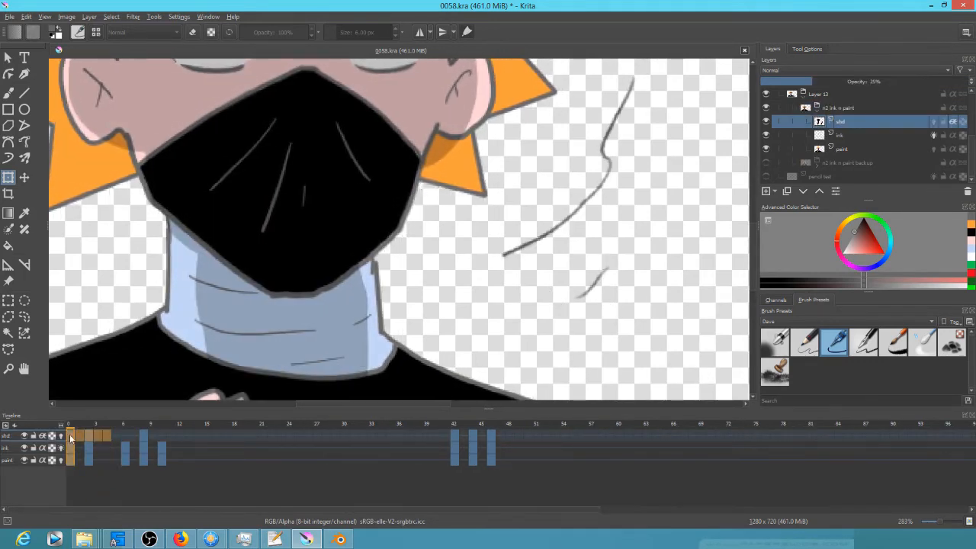
mouse_move(106, 435)
mouse_down()
mouse_move(160, 437)
mouse_move(145, 459)
mouse_move(181, 460)
mouse_up()
click(162, 437)
click(78, 432)
key(minus)
key(minus)
key(minus)
key(minus)
key(space)
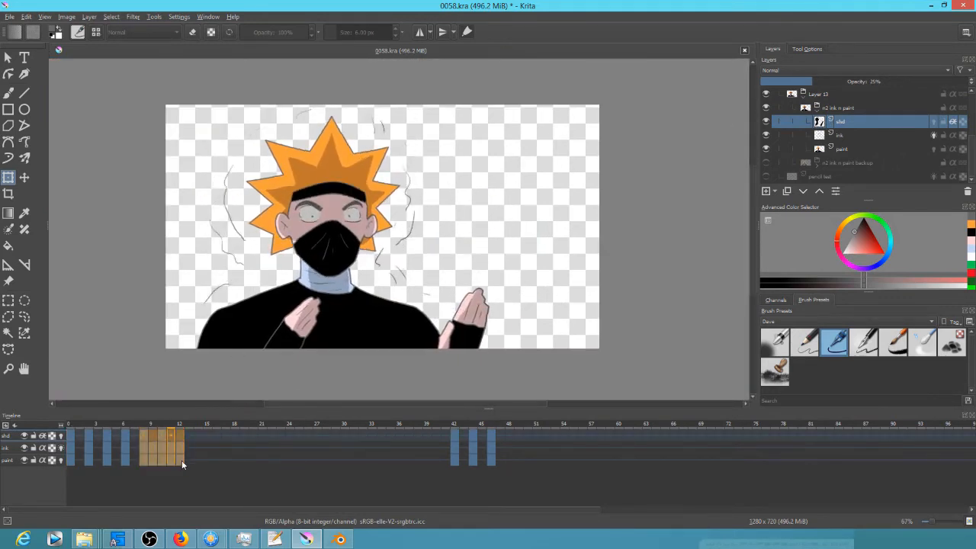
- Shift the n2 ink n paint group's artwork slightly on frame 12 with the Transform tool
drag(71, 425, 162, 425)
key(Page_Up)
scroll(352, 285, up, 5)
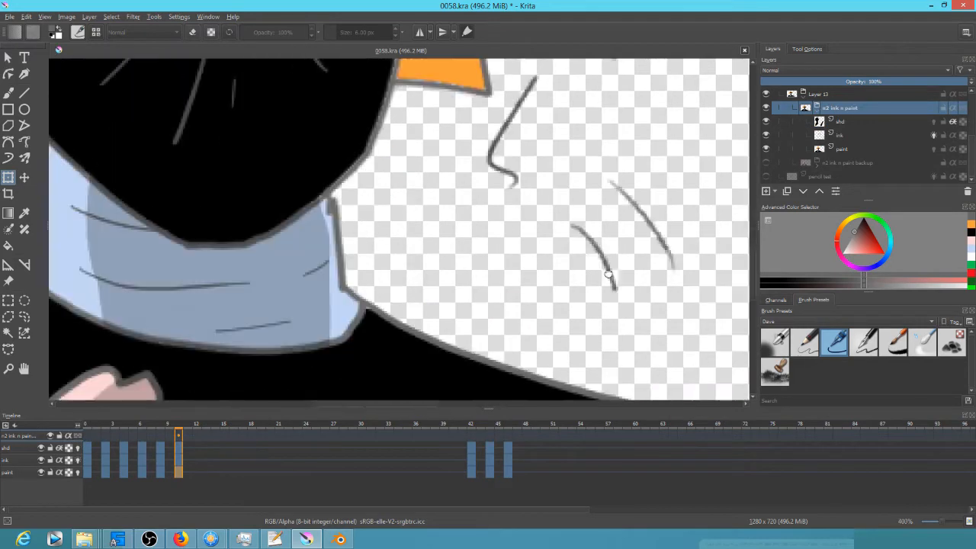
scroll(608, 272, down, 1)
click(178, 436)
click(196, 436)
click(317, 311)
drag(334, 311, 340, 312)
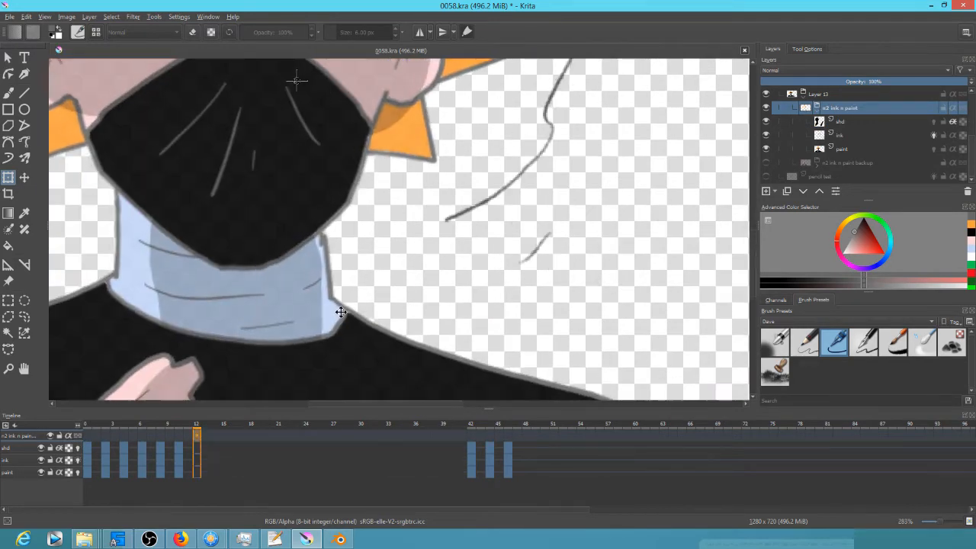
key(Return)
- Copy the shd, ink and paint keyframes onto every second frame up to frame 40 and save the file
mouse_move(197, 472)
mouse_down()
mouse_move(179, 445)
mouse_move(397, 447)
mouse_up()
key(ctrl+s)
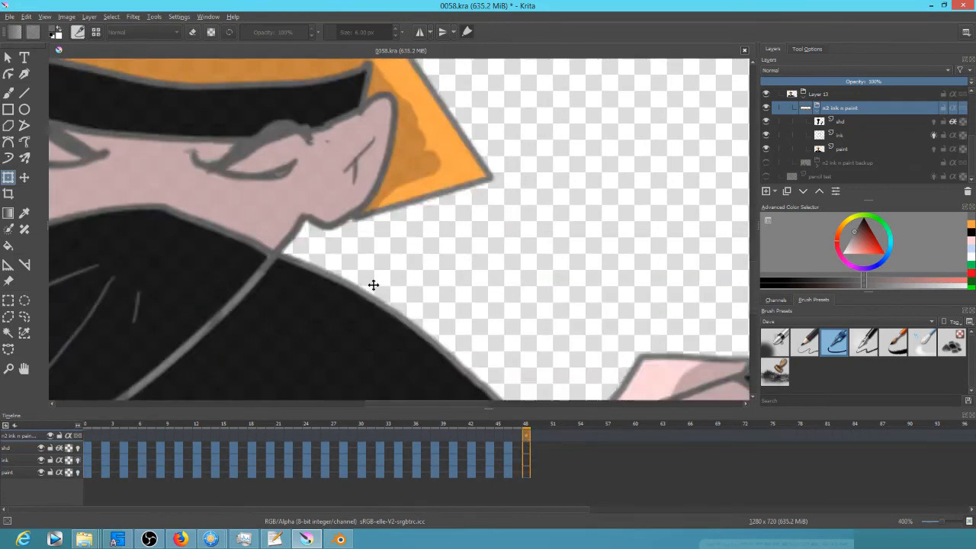
- Copy the lowered-head pose's shd, ink and paint keyframes repeatedly along the timeline to beyond frame 158
drag(565, 471, 656, 450)
scroll(440, 461, right, 3)
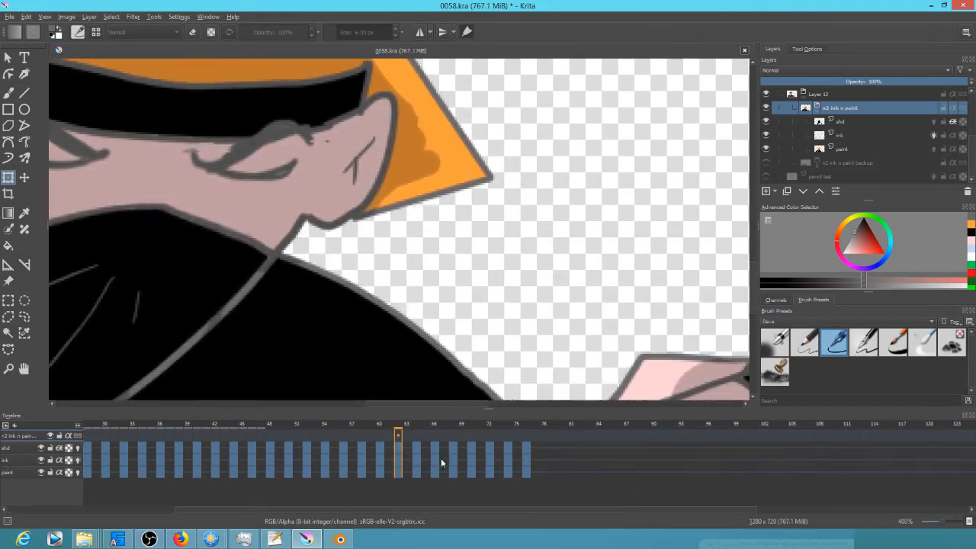
drag(401, 449, 836, 448)
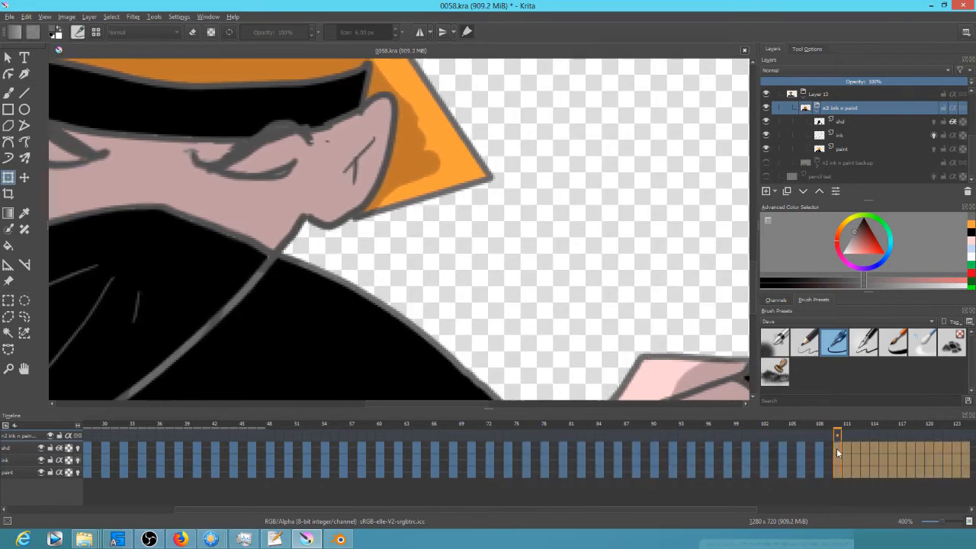
scroll(836, 448, right, 3)
drag(515, 447, 891, 445)
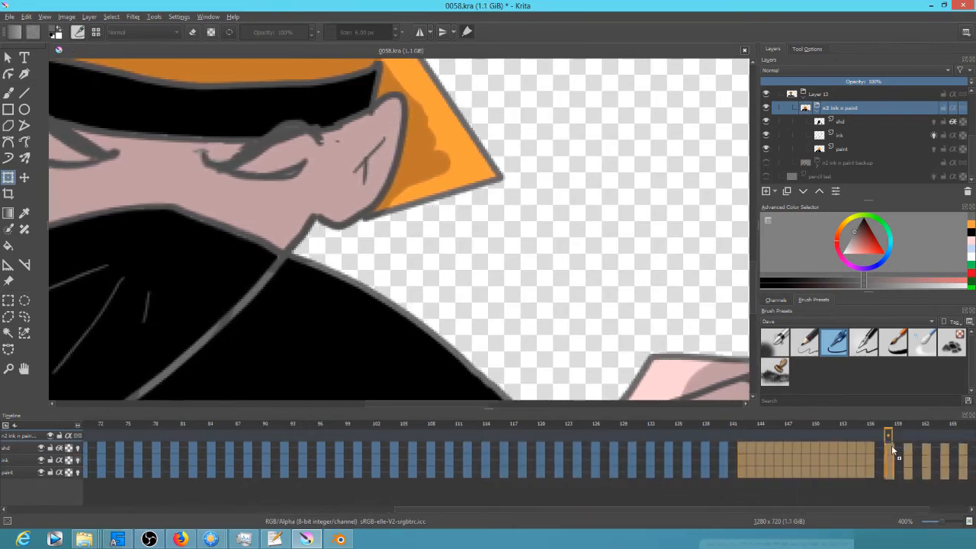
- Play the animation from frame 0 to check the character's movement
scroll(489, 310, down, 6)
drag(490, 310, 450, 291)
scroll(244, 449, left, 10)
click(87, 448)
key(space)
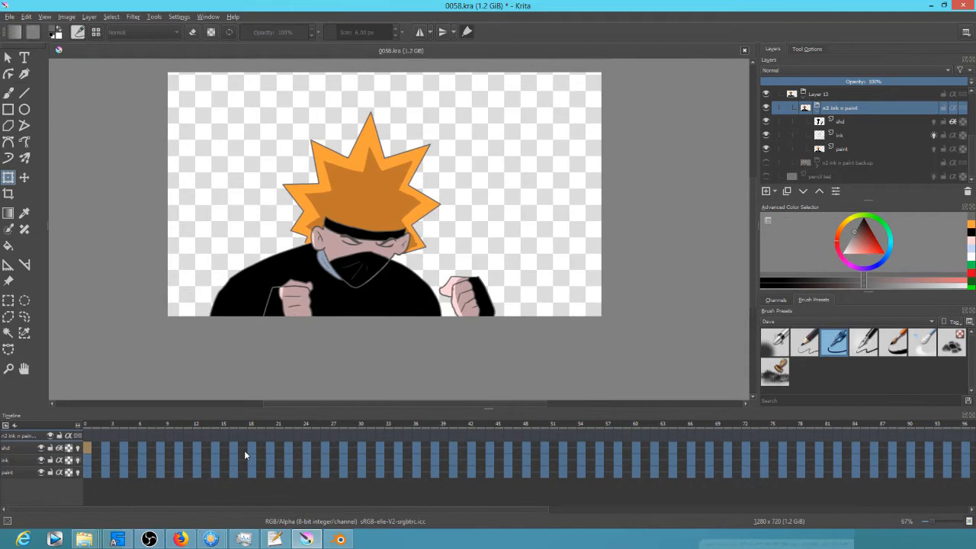
key(space)
- Delete all shd, ink and paint keyframes after frame 46
drag(111, 423, 517, 436)
click(509, 448)
scroll(529, 449, right, 6)
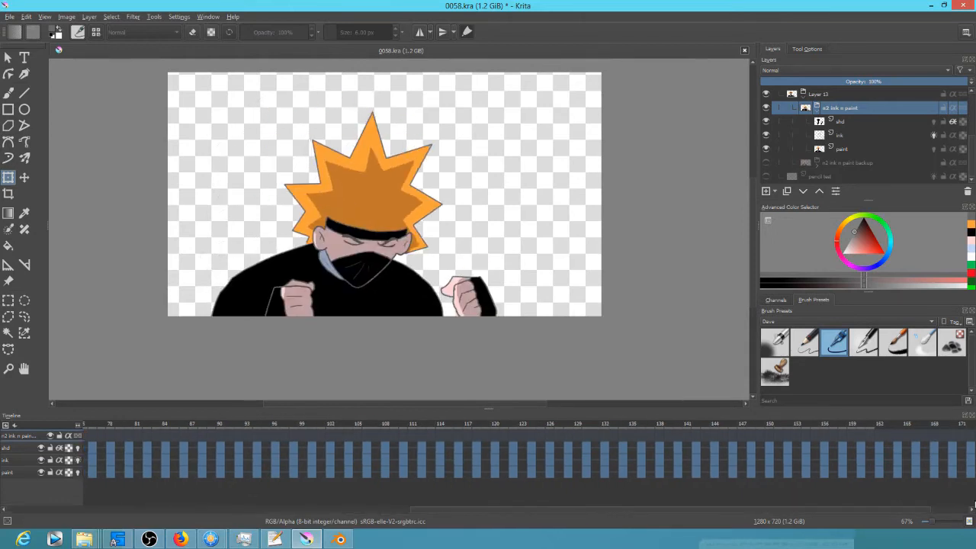
shift+click(969, 472)
drag(439, 509, 202, 510)
- Add a slightly shifted copy of the lowered-head pose for the n2 ink n paint group on frame 48
click(256, 446)
shift+click(292, 471)
click(374, 271)
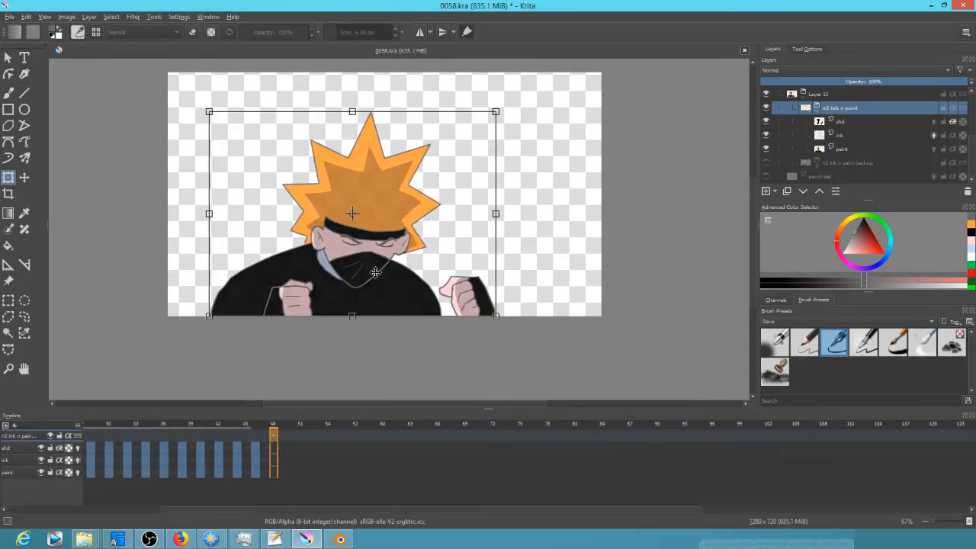
scroll(374, 270, up, 6)
scroll(436, 277, down, 3)
click(273, 448)
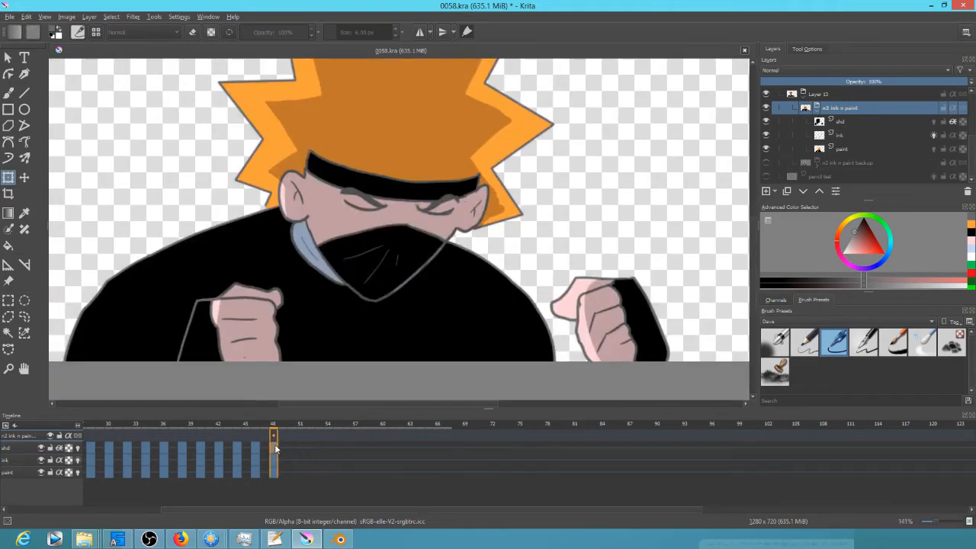
shift+click(274, 471)
click(273, 436)
click(478, 286)
scroll(487, 281, up, 6)
scroll(489, 281, down, 10)
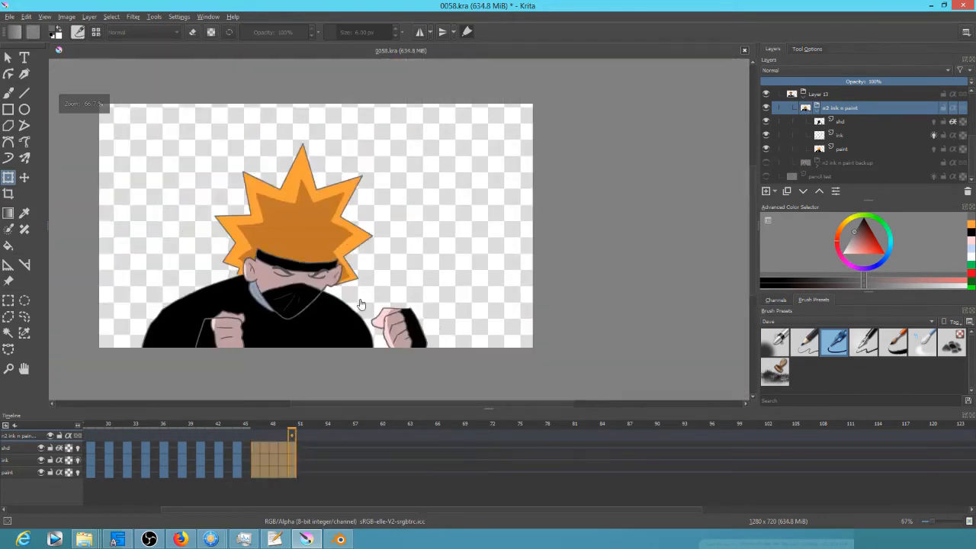
- Copy the lowered-head pose's shd, ink and paint keyframes repeatedly along the timeline up to frame 108
shift+click(282, 471)
click(256, 447)
drag(256, 446, 399, 449)
shift+click(316, 471)
click(256, 447)
shift+click(392, 471)
drag(398, 448, 694, 449)
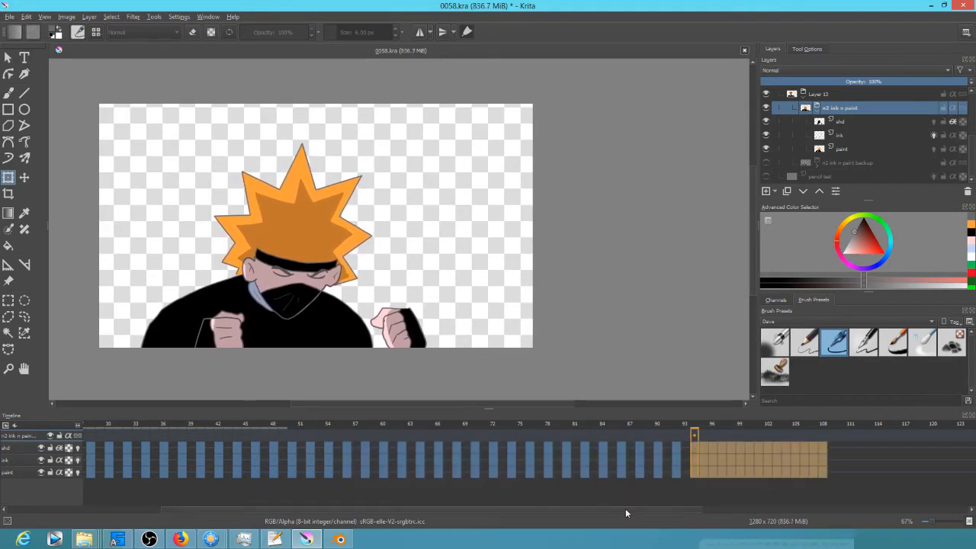
- Continue copying the shd, ink and paint keyframes beyond frame 108 and play the animation from frame 0
drag(625, 509, 812, 509)
drag(408, 449, 554, 449)
drag(553, 450, 953, 449)
drag(717, 509, 282, 509)
click(87, 447)
key(space)
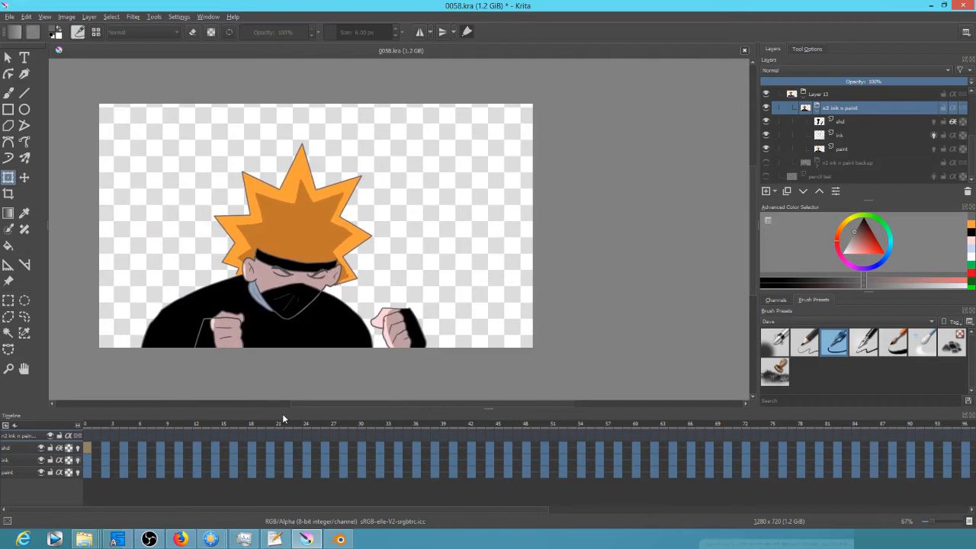
- Rename the Layer 13 group as n2 grp and collapse it
click(816, 113)
double_click(818, 135)
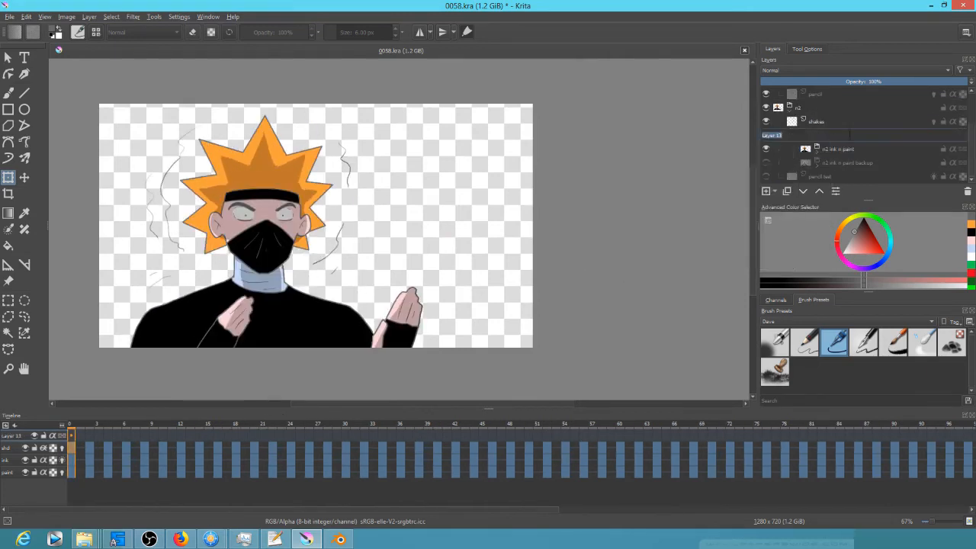
text(n2 grp)
key(Return)
click(803, 140)
- Hide n2 grp to check the pencil test layer, and delete the pencil test layer
click(766, 163)
click(767, 177)
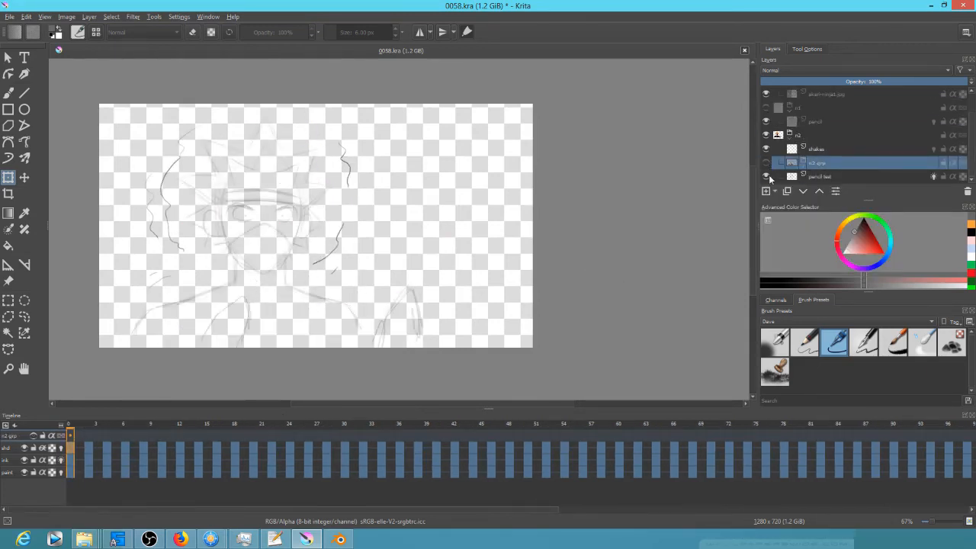
click(767, 176)
click(834, 177)
click(966, 192)
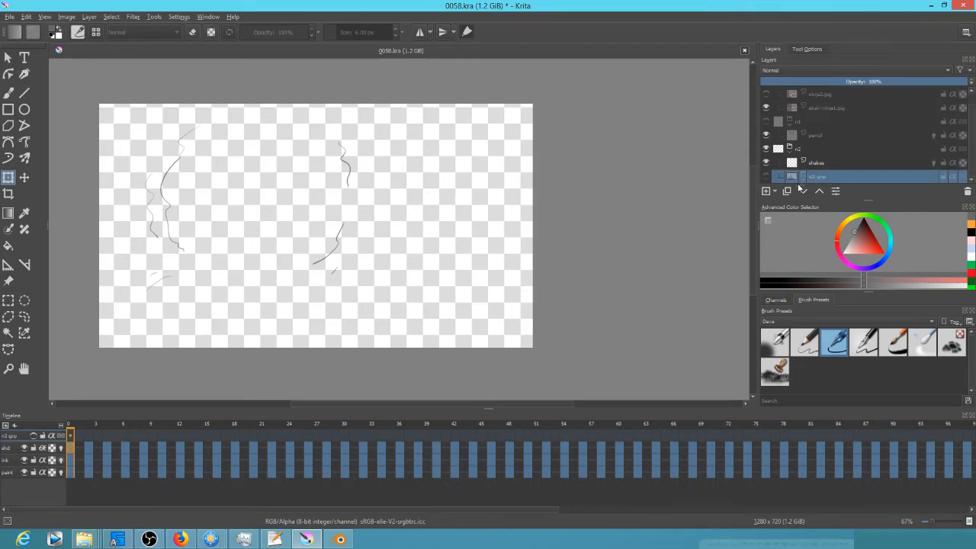
- Make n2 grp visible again and collapse the n2 group
click(802, 182)
scroll(851, 163, down, 1)
click(803, 154)
click(766, 176)
drag(971, 174, 971, 172)
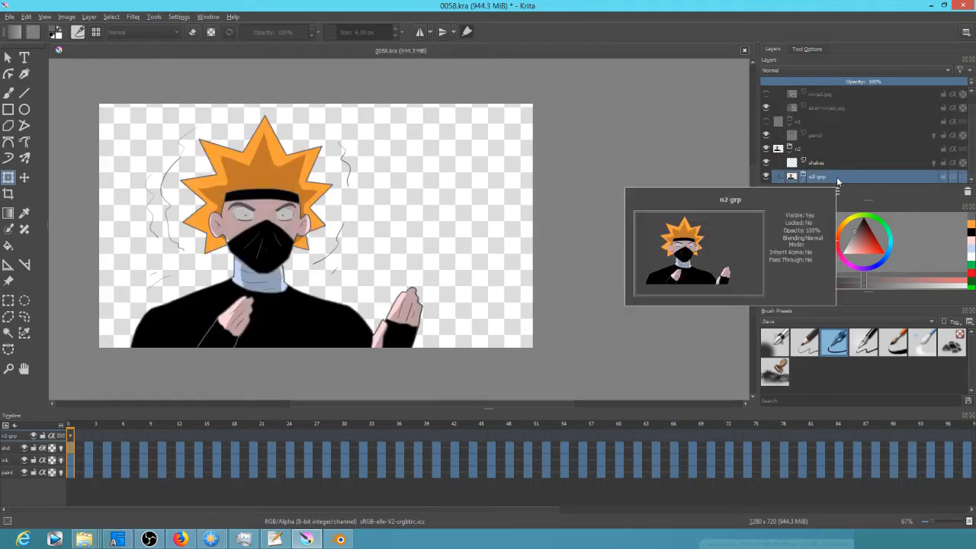
click(789, 151)
click(823, 163)
- Save the file and play the animation
click(9, 17)
click(26, 64)
key(space)
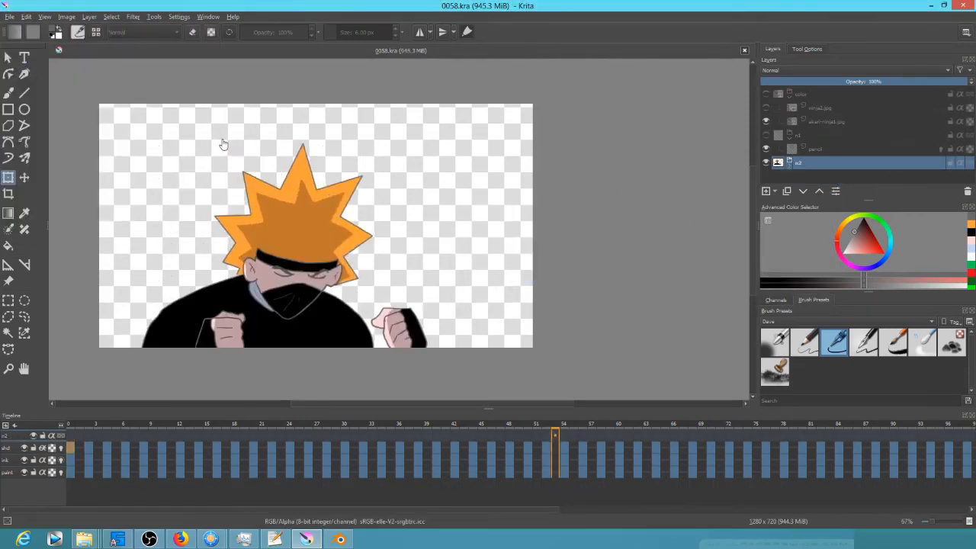
- Hide the n2 group, show the n1 group and add three layers above its pencil layer
click(766, 162)
click(766, 135)
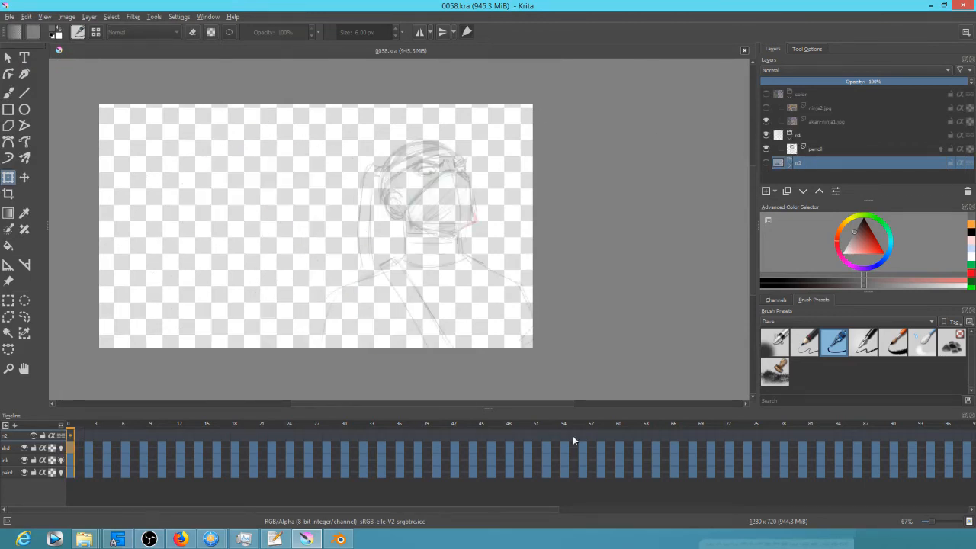
click(838, 150)
triple_click(766, 191)
- Name the three new n1 layers shd, ink and paint, and select the pencil layer below them
double_click(825, 150)
text(shd)
key(Return)
double_click(816, 163)
text(ink)
key(Return)
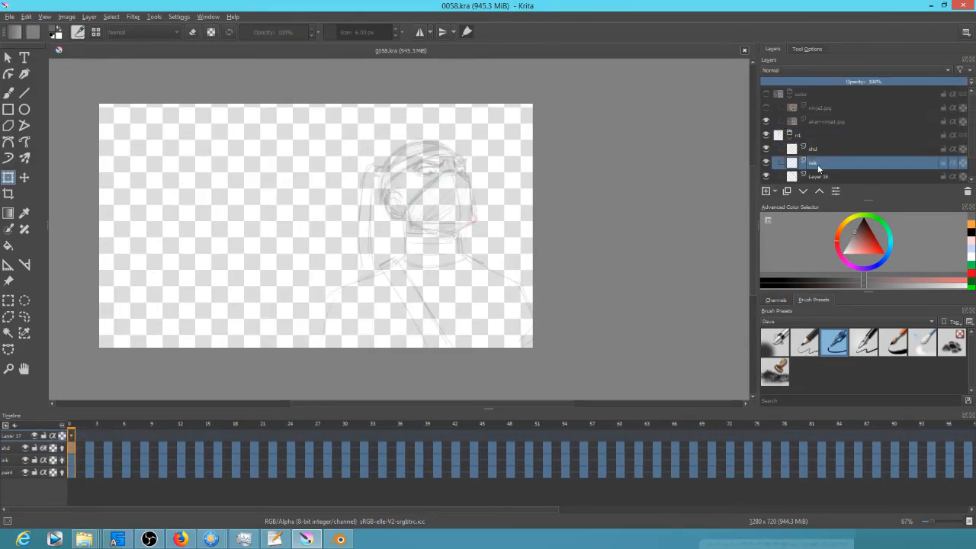
double_click(813, 176)
text(paint)
key(Return)
click(834, 164)
scroll(835, 165, down, 1)
click(835, 163)
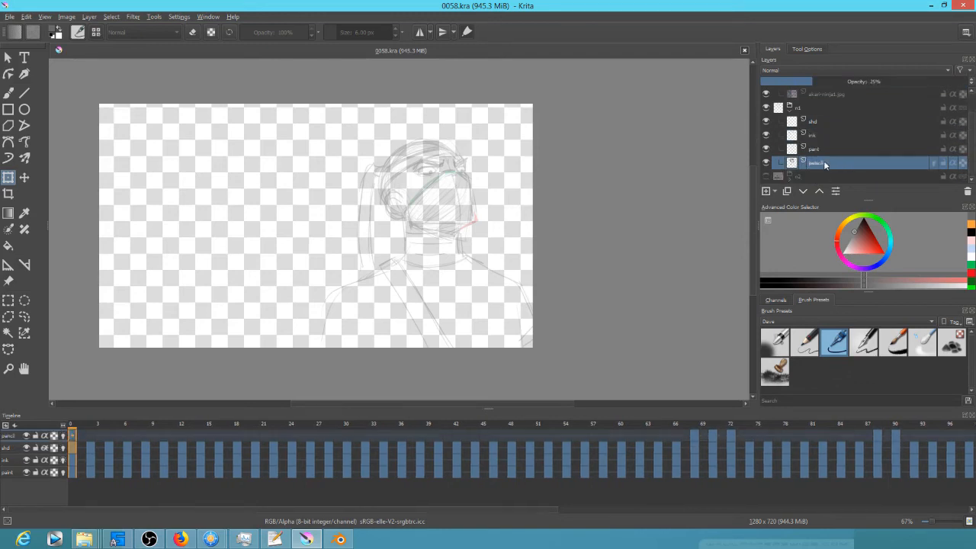
- Show the n2 group and delete its n2 ink n paint backup group
scroll(784, 180, down, 3)
click(766, 135)
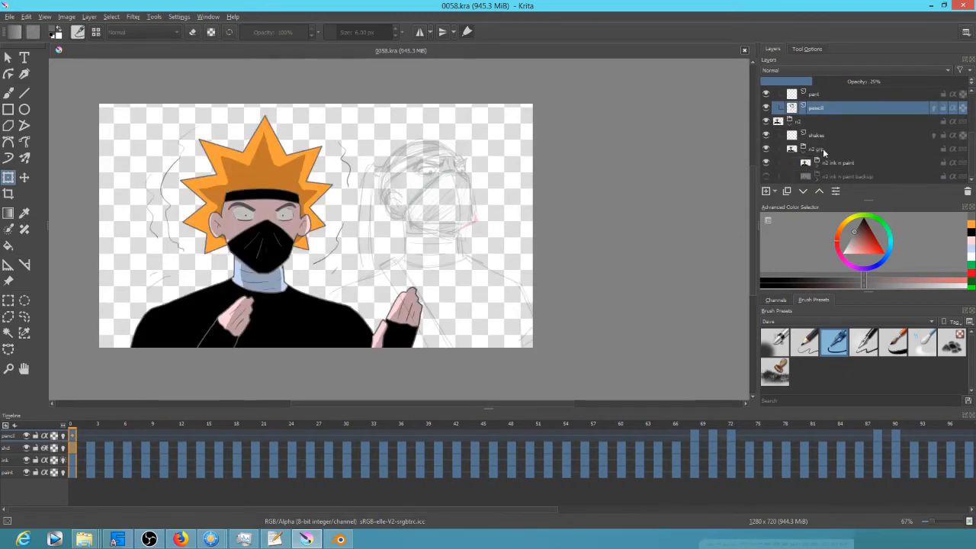
click(838, 176)
click(815, 179)
scroll(844, 176, down, 1)
- Collapse the n2 layers, hide the n2 group and save the file
click(844, 176)
click(847, 164)
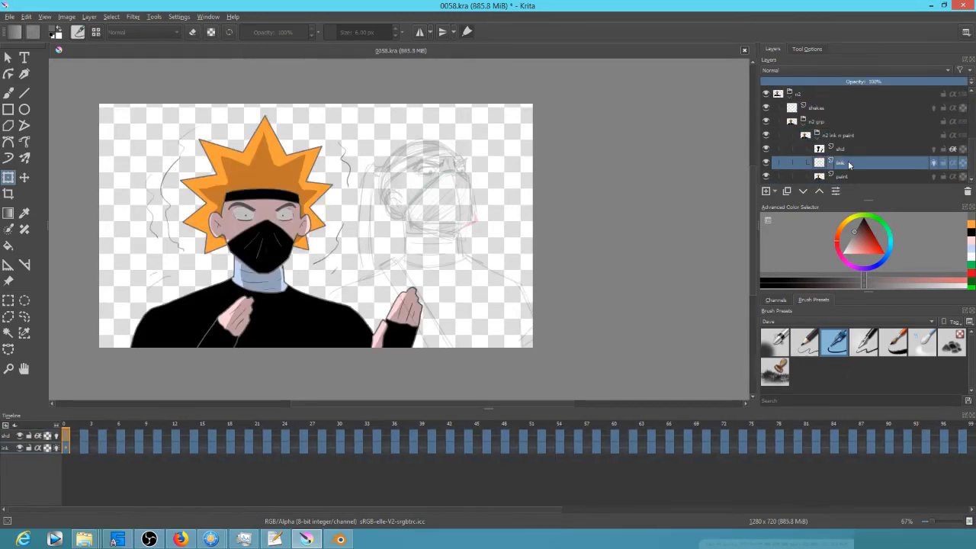
click(844, 150)
click(805, 125)
click(804, 125)
click(766, 176)
click(10, 16)
click(29, 62)
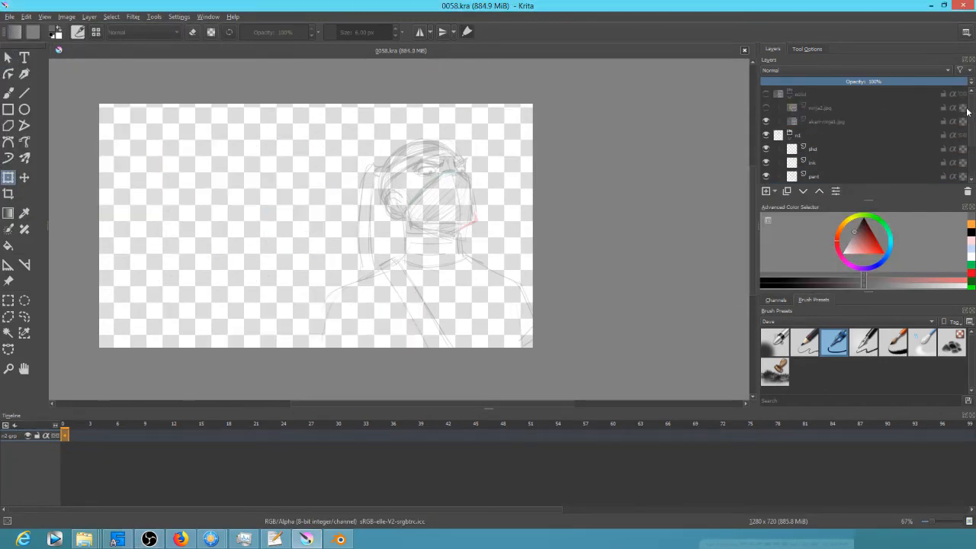
- Select the n1 pencil layer and play its animation from frame 0
scroll(966, 112, down, 1)
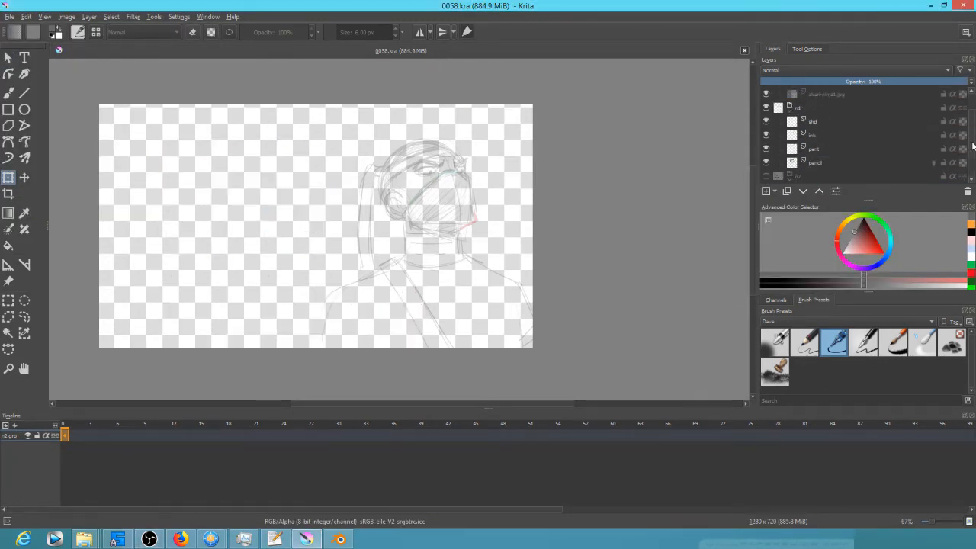
click(838, 162)
click(70, 435)
key(space)
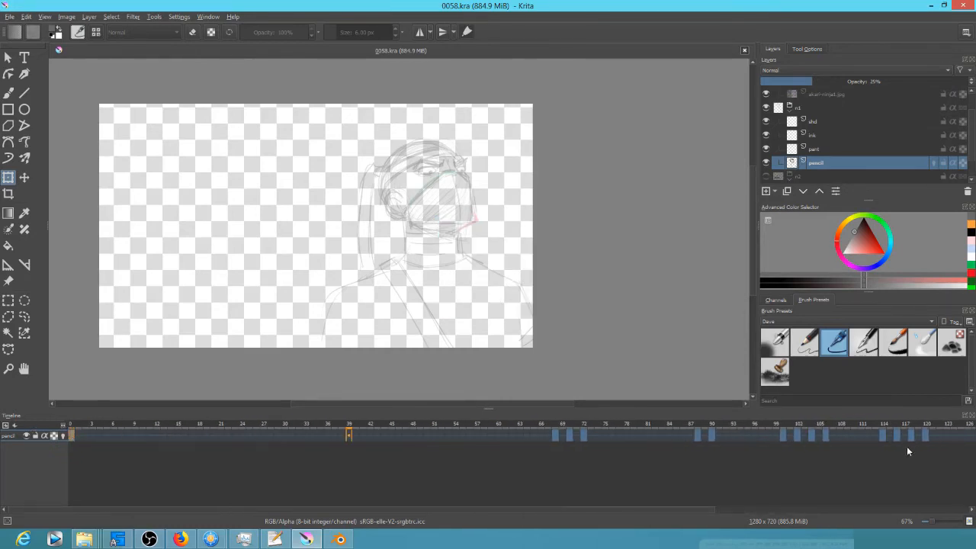
- Bring the n1 paint, ink and shd layers into the timeline and select the ink layer at frame 0
click(828, 149)
click(829, 135)
click(829, 121)
click(819, 136)
click(72, 448)
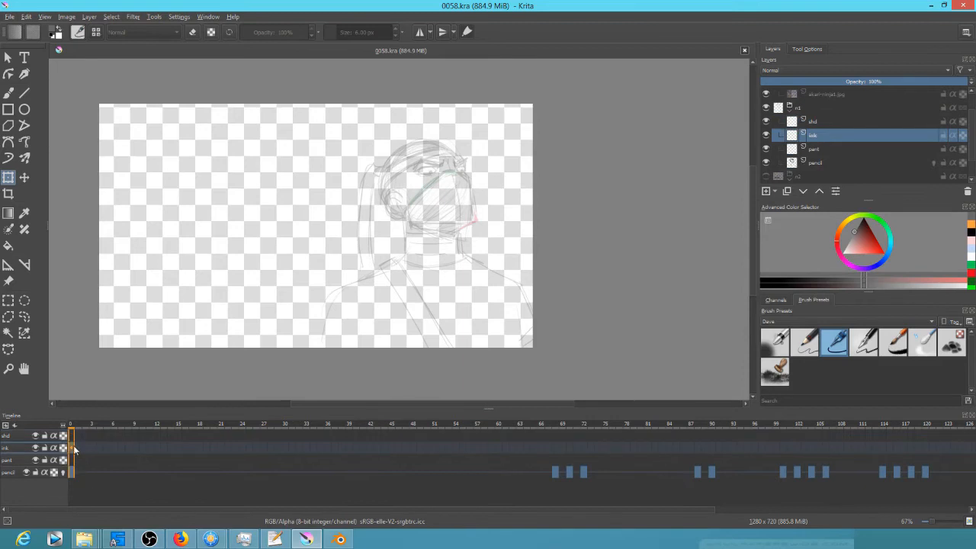
- Add blank keyframes to the ink layer at frames 0, 68, 70 and 72
key(Insert)
click(562, 448)
click(555, 447)
key(Insert)
key(Right)
key(Right)
key(Right)
key(Right)
key(space)
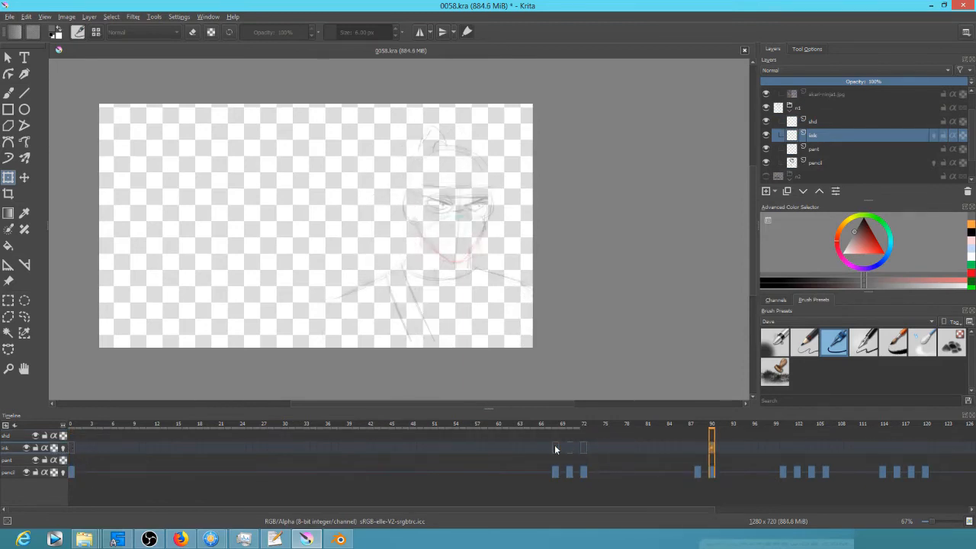
- Add a blank ink keyframe at frame 88 and check the pencil poses around it
key(space)
click(554, 448)
click(583, 448)
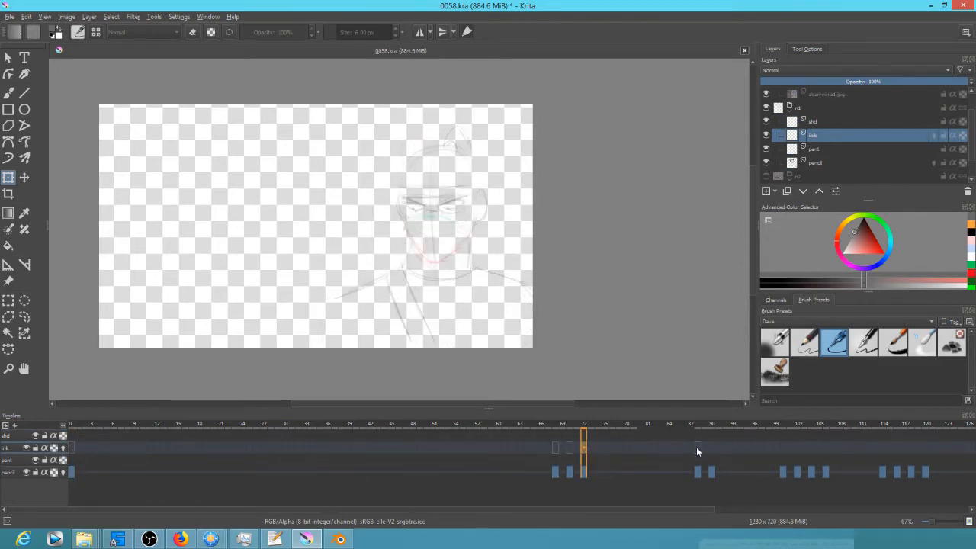
click(697, 449)
click(584, 449)
click(569, 449)
click(554, 448)
click(712, 449)
click(72, 449)
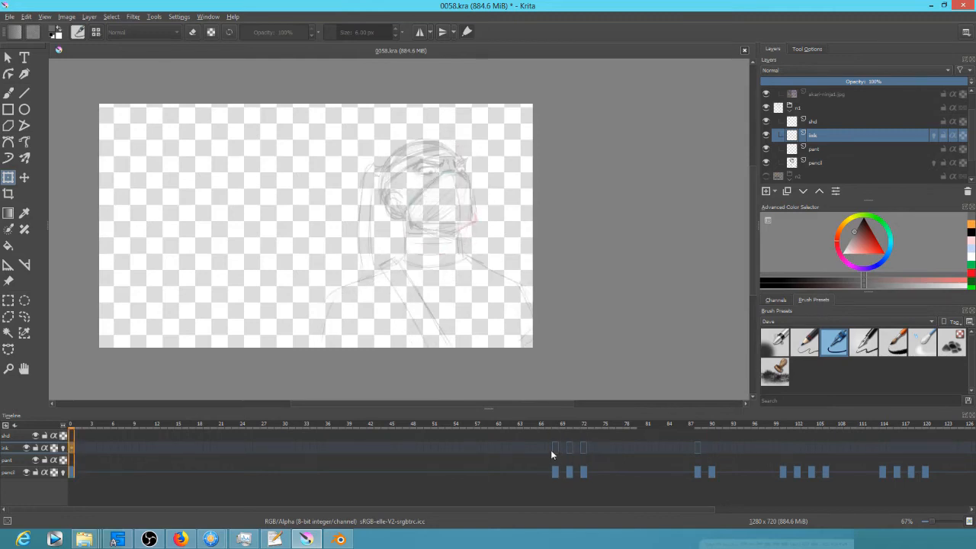
- Compare the pencil poses at frames 68, 72, 88 and 90
click(554, 449)
click(583, 449)
click(698, 449)
click(711, 448)
click(584, 449)
click(711, 449)
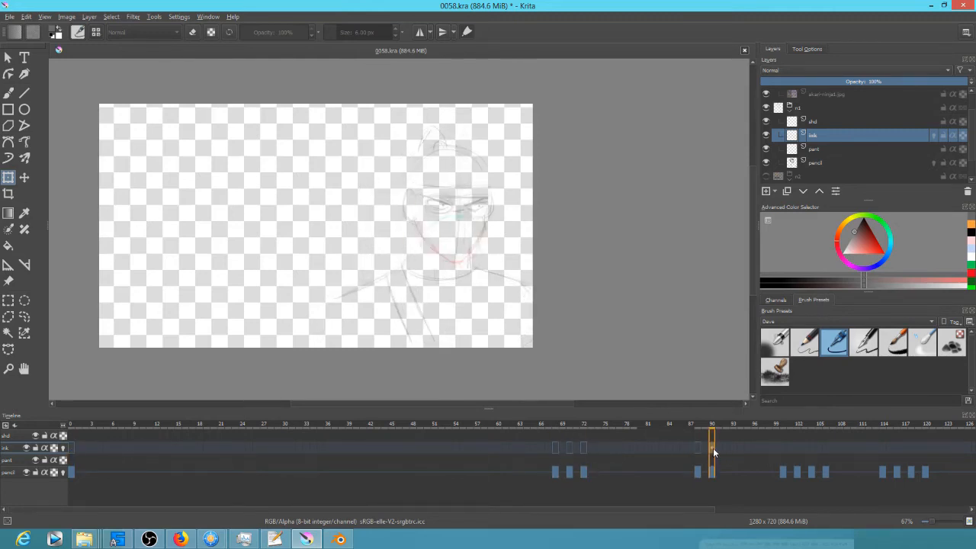
- Add blank ink keyframes at frames 102, 104 and 106, and return to frame 0
click(781, 448)
click(715, 432)
click(811, 448)
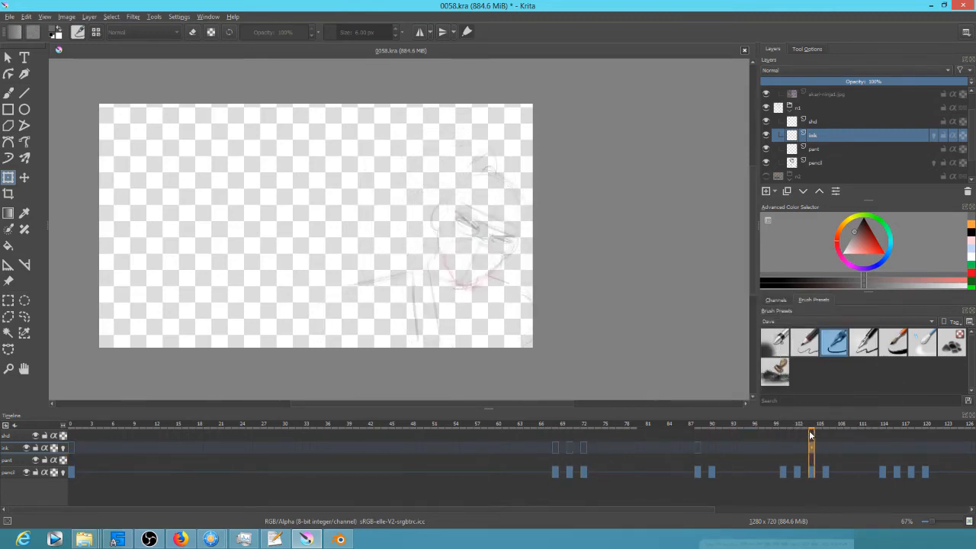
click(782, 448)
click(711, 449)
click(782, 448)
click(799, 447)
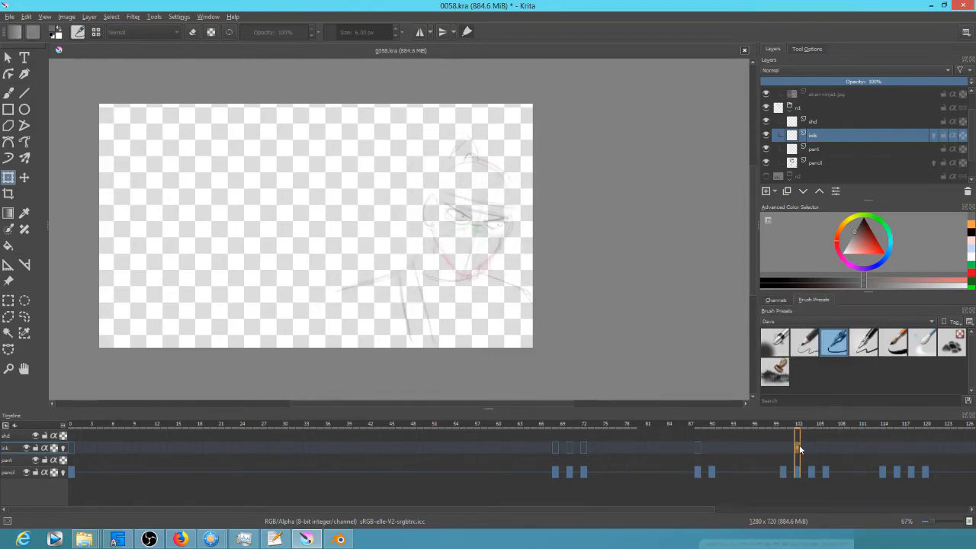
click(811, 447)
click(75, 446)
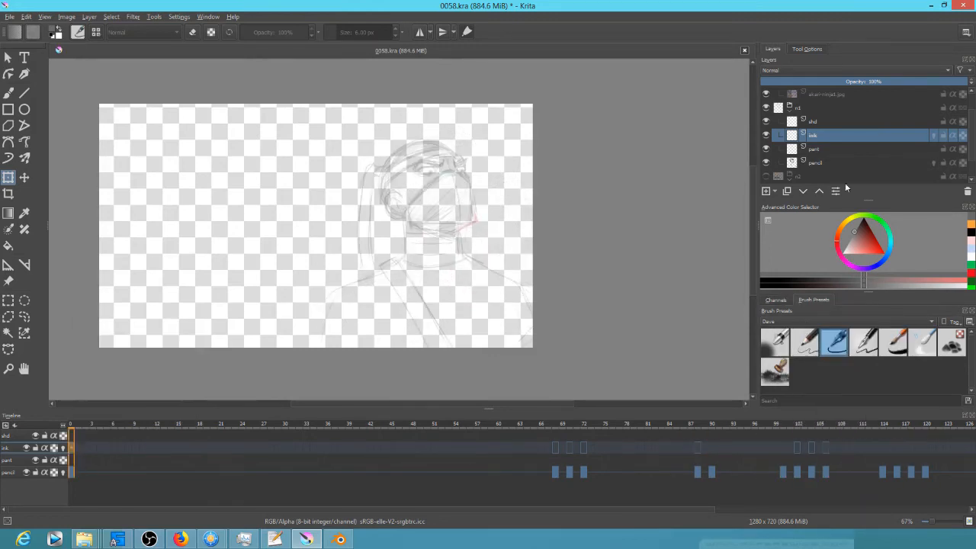
- Ink the neck side, strap top and left shoulder on frame 0 with the 6 px Ink-2 Fineliner brush
scroll(560, 138, up, 4)
key(b)
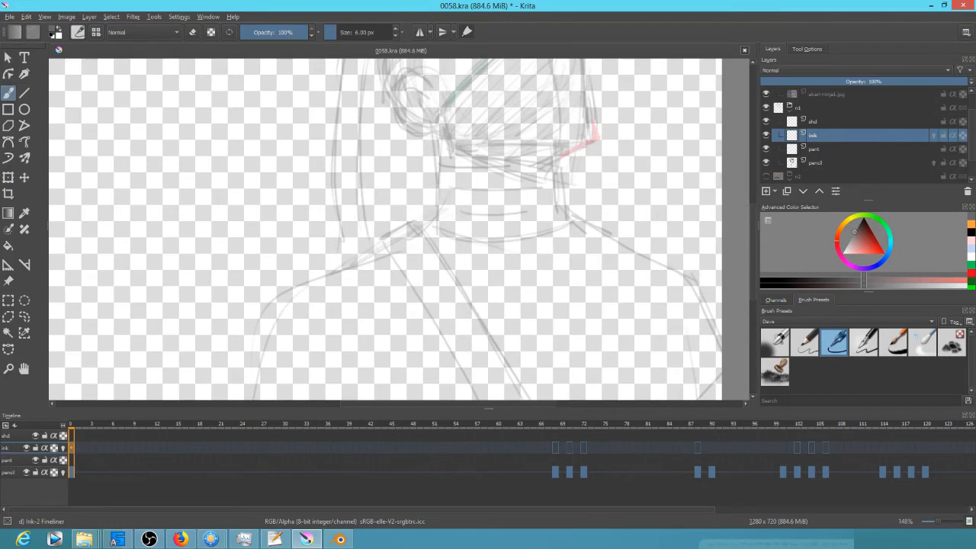
key(alt+Tab)
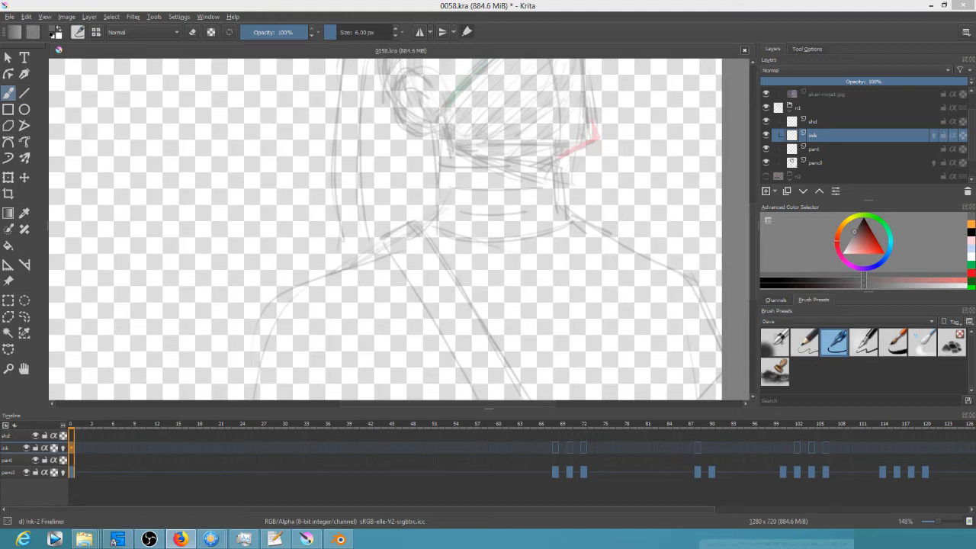
drag(436, 137, 425, 227)
drag(417, 222, 387, 245)
mouse_move(389, 252)
mouse_down()
mouse_move(263, 304)
mouse_move(172, 227)
mouse_up()
drag(172, 227, 142, 344)
- Ink the chest strap, the other shoulder, the head outline and the ear on frame 0
drag(423, 315, 450, 345)
mouse_move(367, 161)
mouse_down()
mouse_move(389, 221)
mouse_move(531, 347)
mouse_up()
mouse_move(501, 252)
mouse_down()
mouse_move(478, 277)
mouse_move(484, 297)
mouse_up()
drag(251, 275, 396, 270)
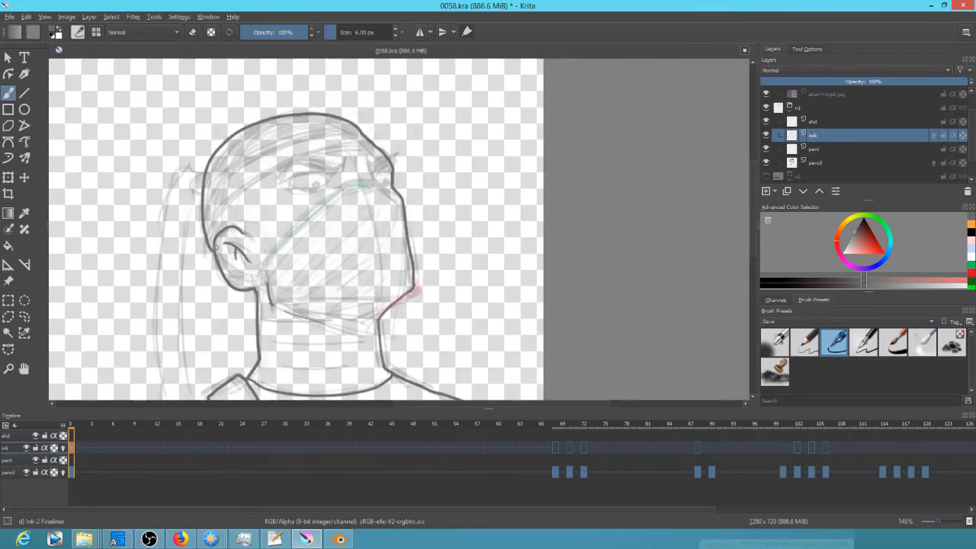
- Ink the headband edges, the mask outline and the near eyebrow on frame 0
drag(348, 145, 206, 237)
drag(273, 262, 275, 300)
drag(355, 220, 397, 231)
drag(386, 325, 394, 230)
drag(266, 234, 301, 255)
drag(432, 211, 431, 157)
drag(328, 115, 414, 296)
drag(365, 170, 227, 218)
drag(227, 218, 356, 185)
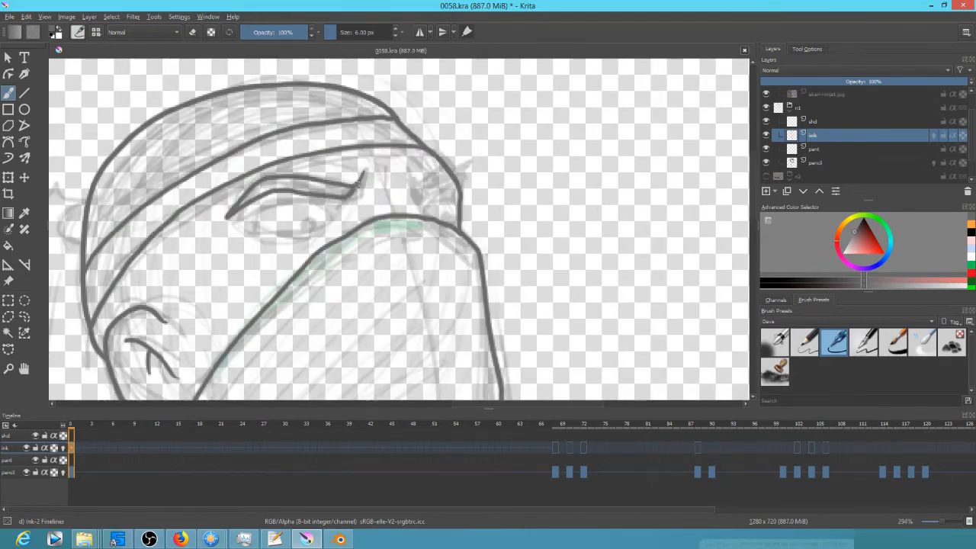
- Ink the far eyebrow and the eyes above the mask on frame 0
drag(457, 174, 416, 184)
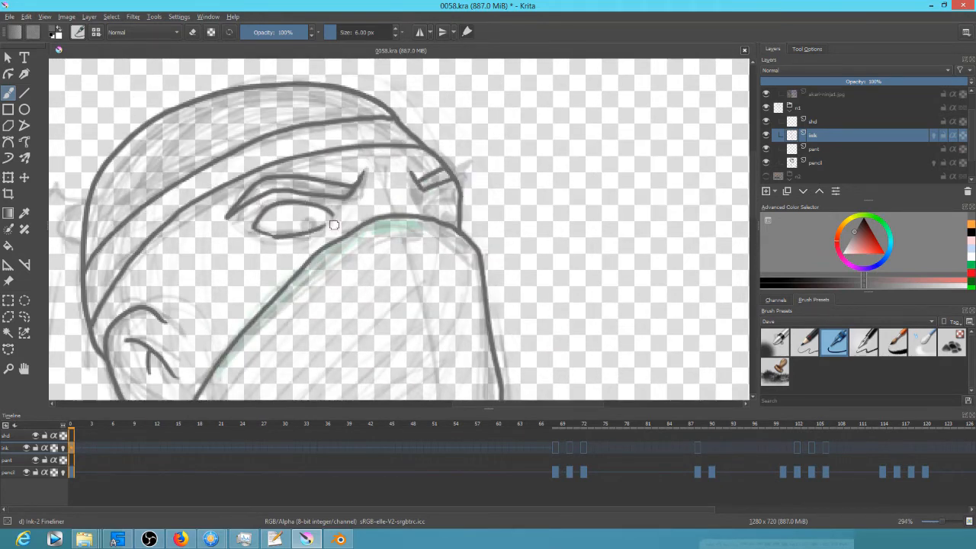
drag(331, 217, 319, 233)
drag(259, 251, 439, 197)
drag(279, 147, 276, 200)
drag(282, 251, 404, 187)
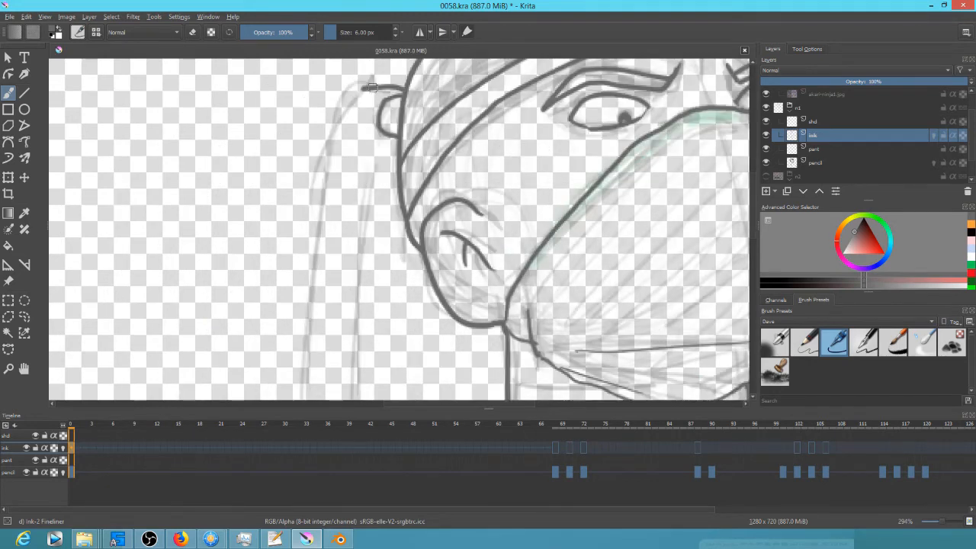
- Ink the headband knot and the long tail hanging behind the head to the shoulder on frame 0
drag(343, 335, 395, 154)
drag(362, 136, 395, 398)
drag(305, 229, 305, 251)
drag(366, 183, 405, 255)
drag(444, 93, 440, 368)
drag(485, 311, 502, 204)
drag(457, 259, 461, 310)
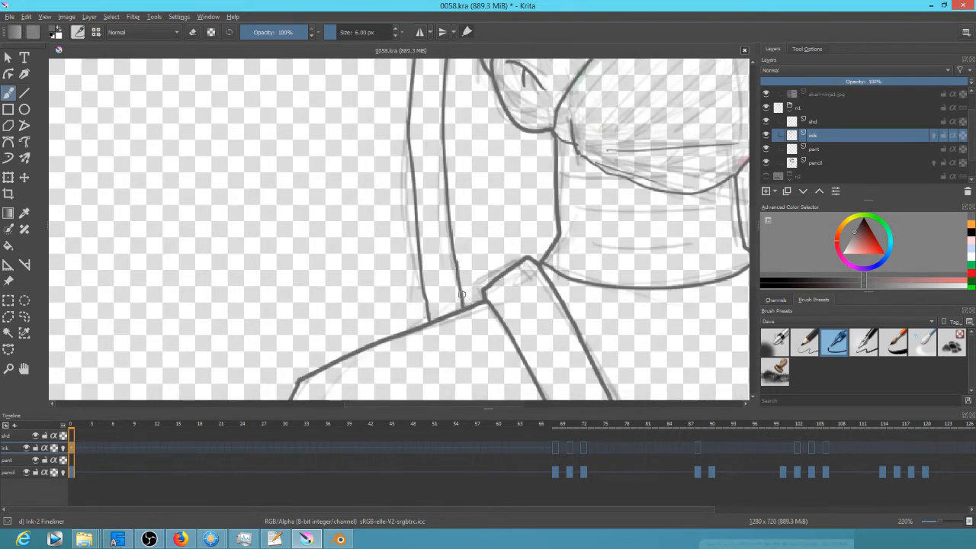
- Add the neck fold lines on frame 0 and touch up the ink with the eraser
scroll(462, 259, down, 2)
drag(482, 223, 412, 281)
scroll(498, 212, up, 2)
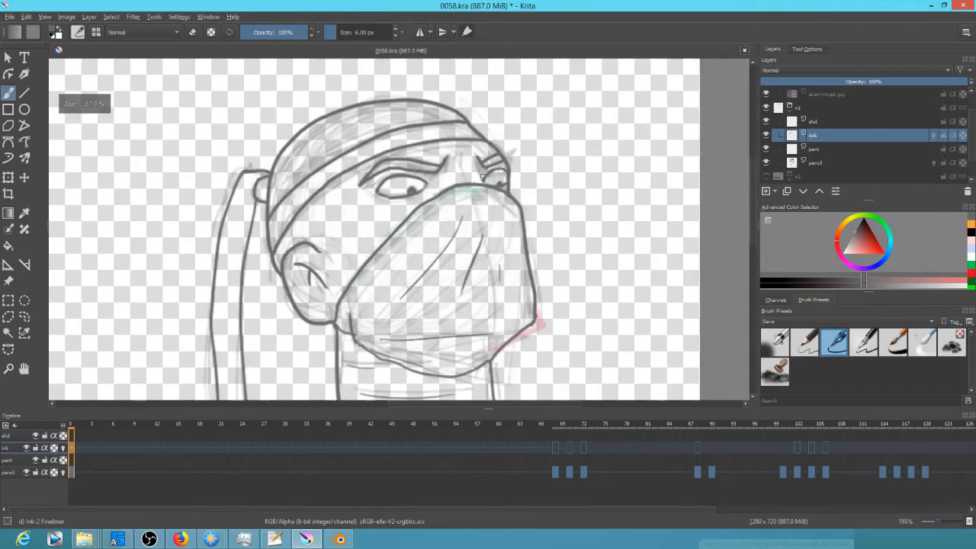
key(e)
key(e)
- Copy the frame 0 ink drawing to frame 68 of the ink layer
click(554, 448)
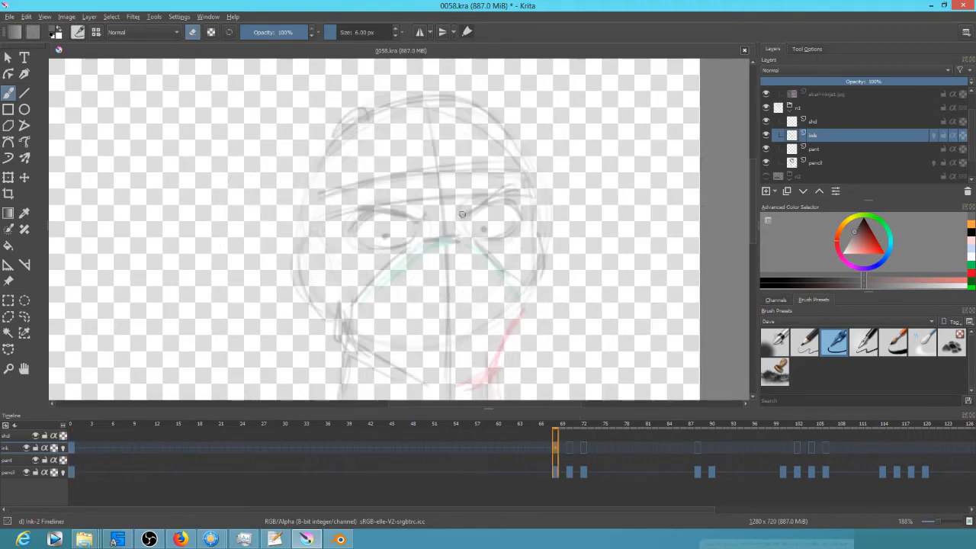
drag(504, 283, 490, 100)
drag(263, 282, 99, 367)
click(547, 447)
click(569, 448)
click(583, 448)
click(554, 448)
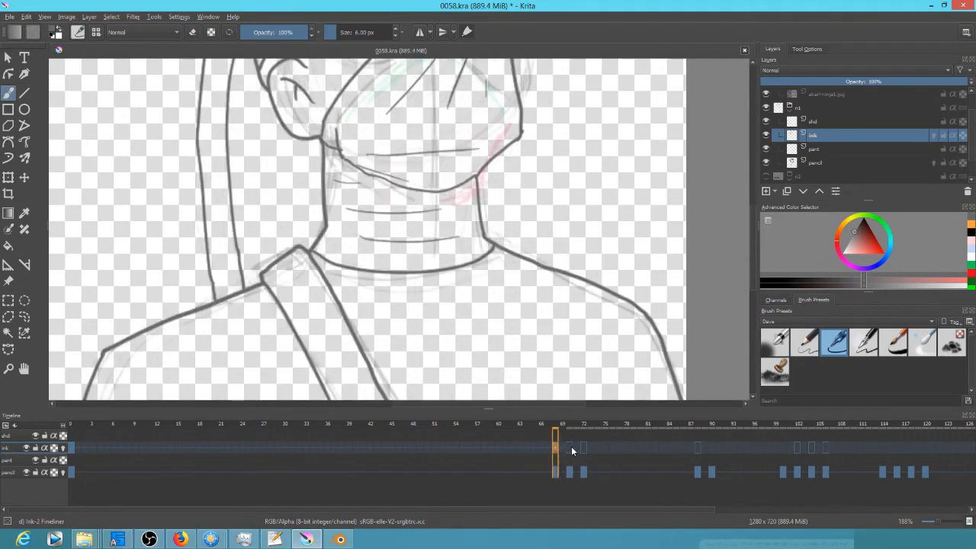
- Ink the left shoulder and the top of the chest strap on frames 70 and 72
click(569, 448)
key(Right)
key(Right)
mouse_move(273, 296)
mouse_down()
mouse_move(456, 198)
mouse_move(260, 260)
mouse_up()
key(Left)
key(Left)
key(Right)
key(Right)
drag(546, 251, 275, 266)
- Check the frame 0 drawing and ink both long edges of the chest strap on frames 70 and 72
click(71, 448)
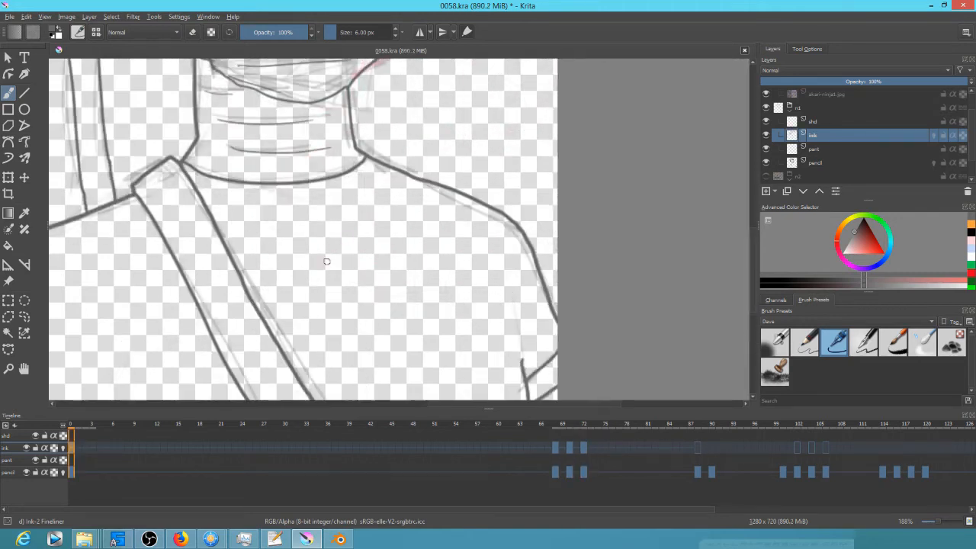
key(Right)
drag(416, 277, 505, 231)
key(Right)
drag(241, 124, 331, 329)
drag(285, 105, 386, 329)
key(Right)
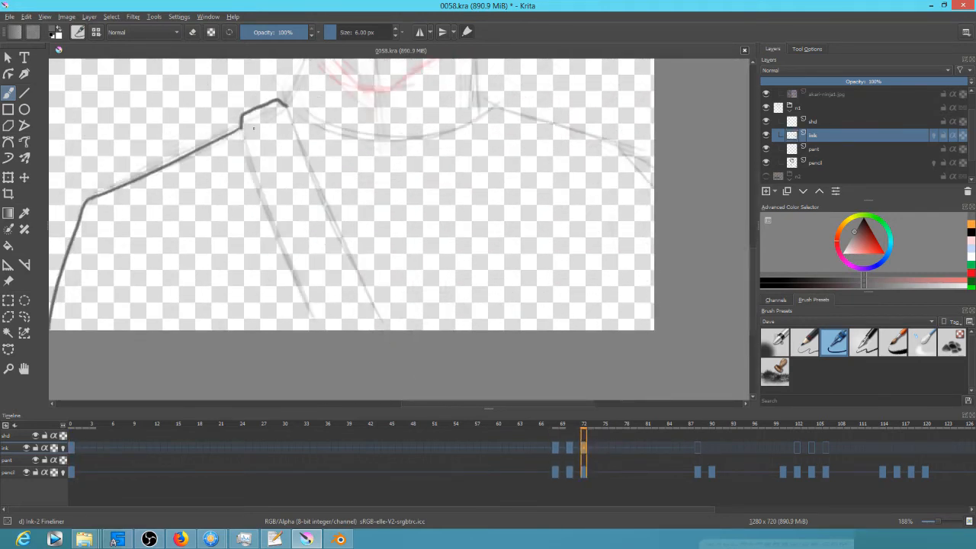
drag(241, 127, 324, 330)
drag(285, 105, 384, 329)
- Ink the curved collar line below the neck on frames 70 and 72
key(Right)
key(Left)
mouse_move(435, 208)
mouse_down()
mouse_move(454, 282)
mouse_move(308, 282)
mouse_up()
key(Left)
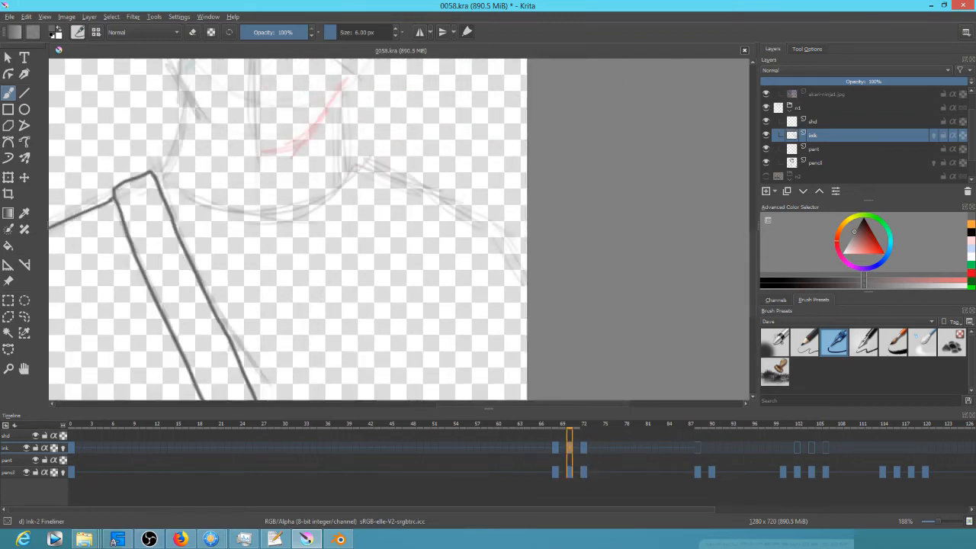
drag(159, 183, 357, 174)
key(Right)
drag(157, 181, 354, 177)
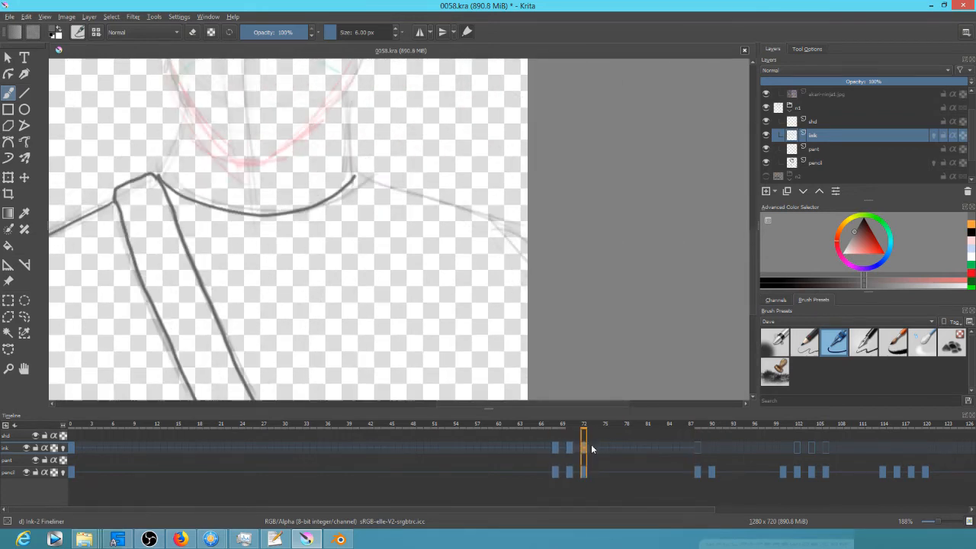
- Copy the frame 72 ink drawing to frame 88 and ink the neck's left side on frames 72 and 88
drag(584, 448, 697, 448)
drag(126, 185, 137, 277)
key(Left)
key(Left)
key(Right)
drag(195, 172, 174, 268)
key(Right)
drag(193, 177, 173, 269)
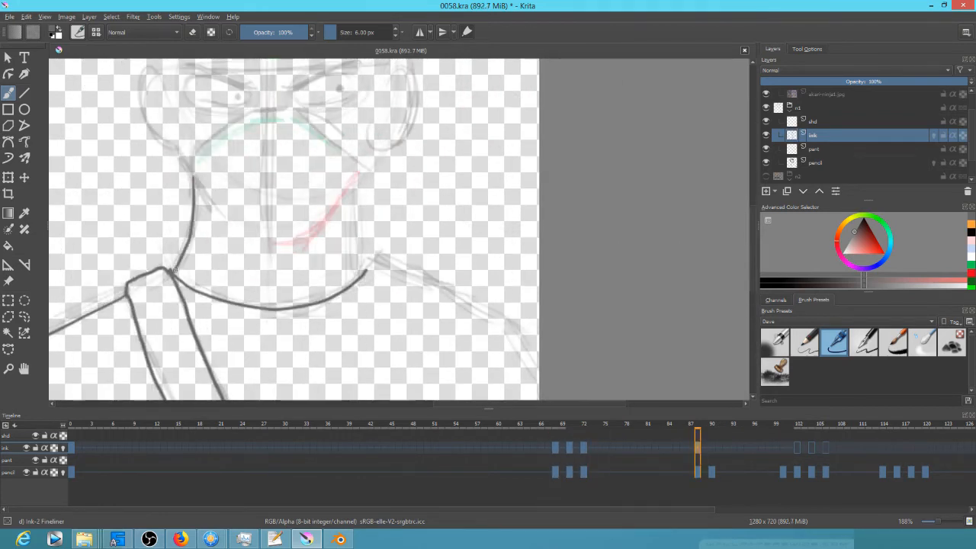
- Ink the neck's right side on frames 88 and 70
key(Left)
key(Right)
drag(357, 181, 366, 270)
key(Left)
key(Left)
drag(492, 286, 457, 218)
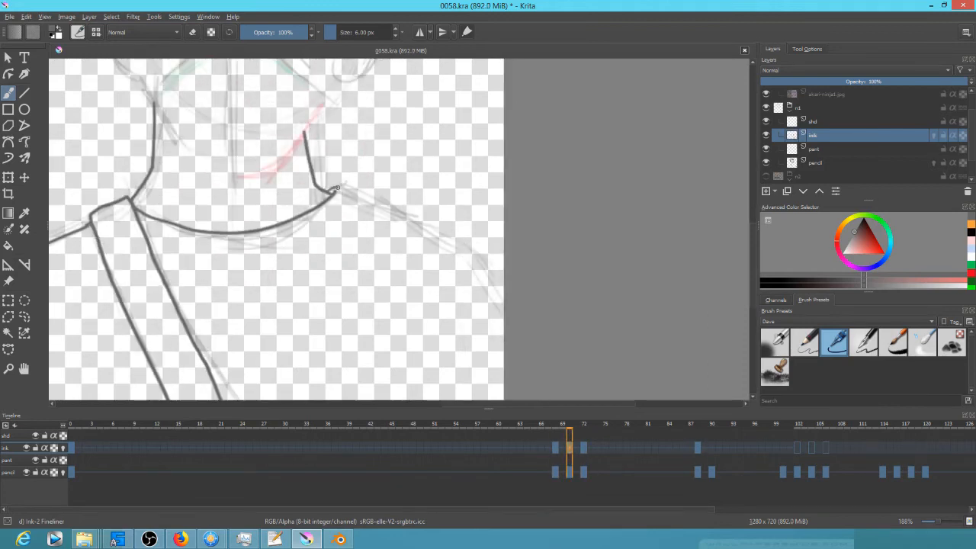
- Ink the right shoulder line on frames 70, 72 and 88, redoing the stroke on frame 70
drag(338, 187, 538, 282)
mouse_move(549, 289)
mouse_down()
mouse_move(568, 203)
mouse_move(564, 230)
mouse_up()
key(ctrl+z)
drag(346, 134, 539, 261)
key(Right)
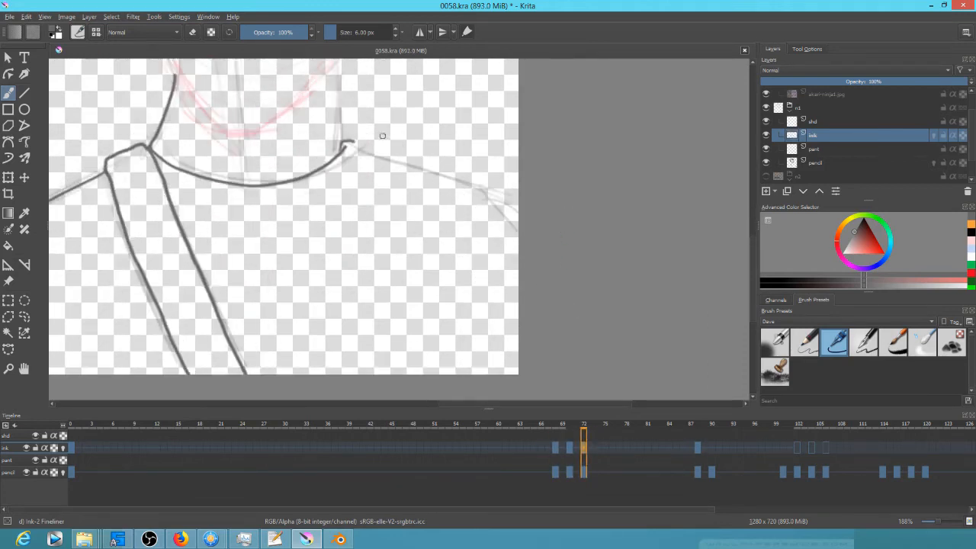
drag(353, 140, 539, 267)
key(Left)
key(Right)
key(Right)
drag(427, 137, 527, 300)
- Extend the neck's left line upward on frame 70 and ink the chin line on frames 88 and 70
key(Left)
key(Left)
key(Left)
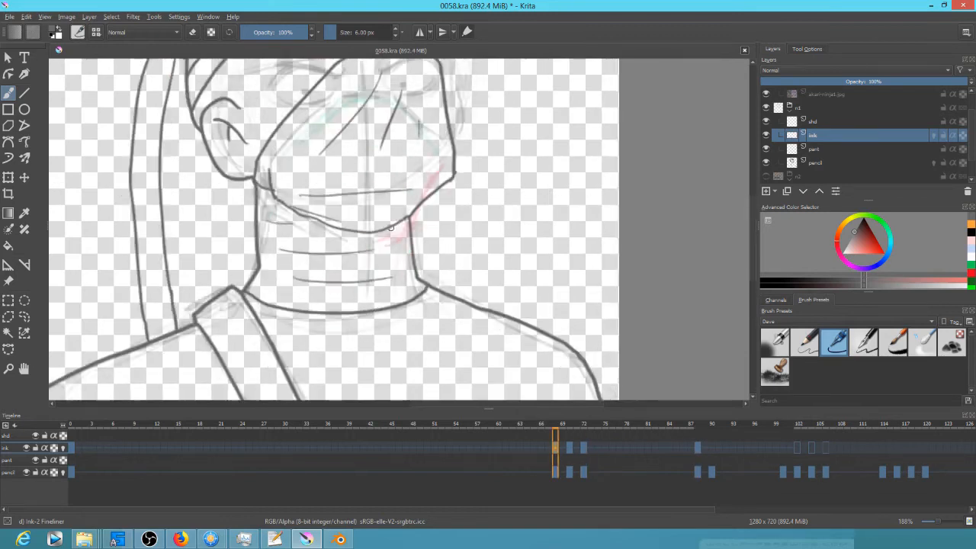
key(Right)
drag(270, 197, 270, 221)
key(Right)
key(Right)
drag(326, 289, 386, 283)
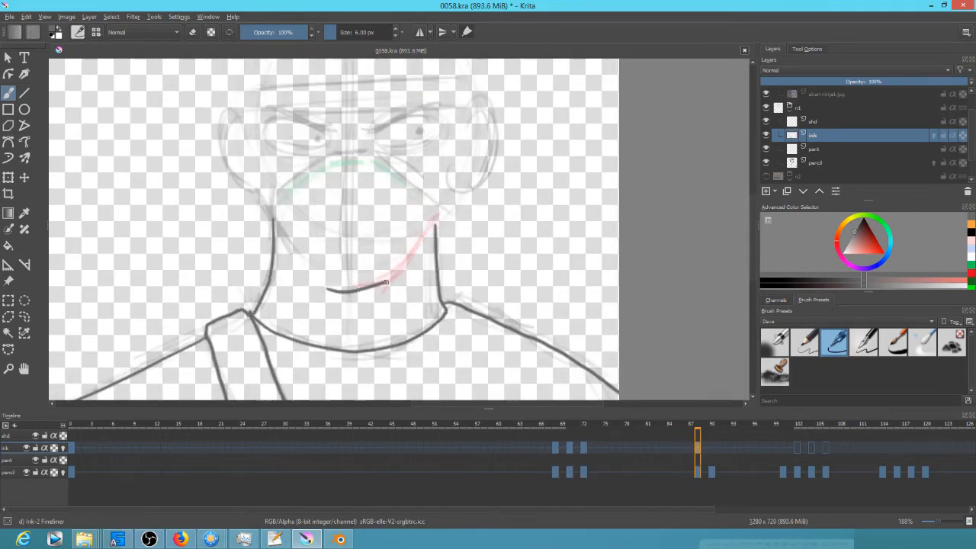
key(Left)
key(Left)
key(Left)
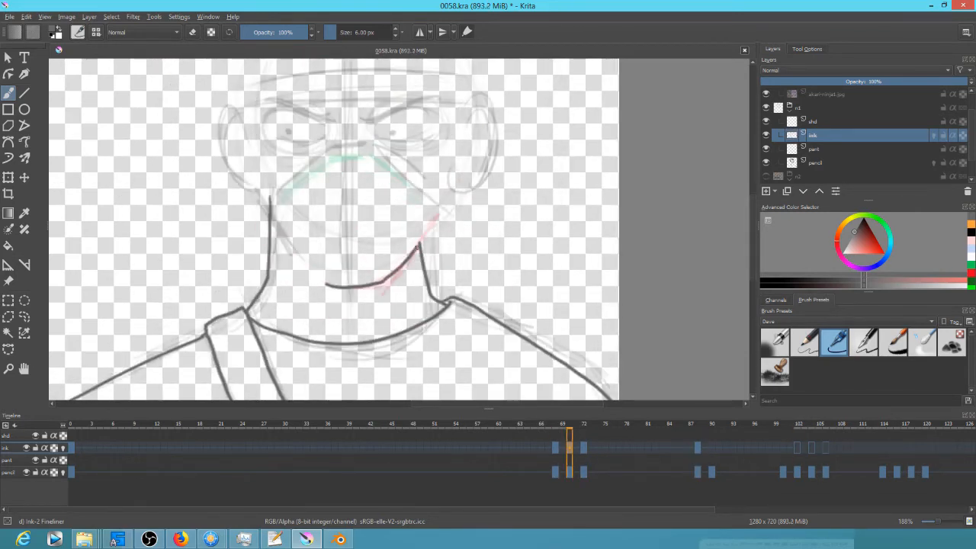
- Select the old head ink on frame 68 with a freehand selection, delete it and clear the selection
scroll(488, 157, down, 4)
click(25, 317)
mouse_move(357, 289)
mouse_down()
mouse_move(491, 247)
mouse_move(412, 239)
mouse_move(424, 245)
mouse_move(391, 270)
mouse_move(364, 259)
mouse_up()
key(Delete)
key(ctrl+shift+a)
scroll(384, 285, up, 5)
- Clean up and re-ink the neck's left side on frame 68 with the brush
key(b)
drag(557, 204, 337, 326)
drag(342, 245, 345, 263)
key(e)
drag(357, 166, 348, 271)
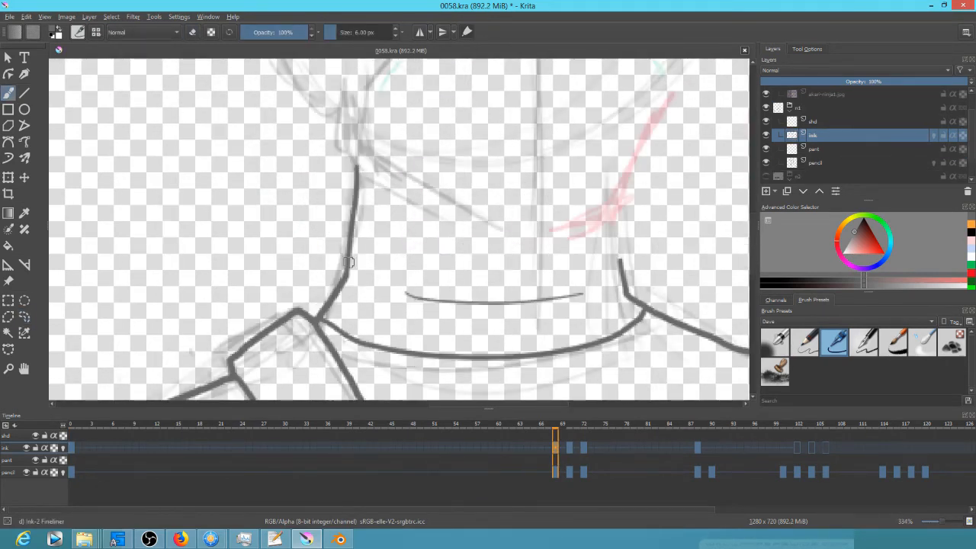
- Ink the mask's lower outline, the jaw and the upper end of the neck's right line on frame 68
drag(595, 186, 463, 275)
drag(209, 192, 225, 256)
drag(227, 238, 330, 306)
drag(542, 155, 475, 300)
drag(482, 297, 489, 350)
- Ink the curved top of the mask over the nose bridge on the head-turn frames, including frames 68 and 70
key(Right)
key(Right)
drag(404, 147, 421, 159)
key(Left)
key(Left)
drag(449, 129, 441, 264)
drag(347, 198, 420, 187)
key(Right)
key(Right)
key(Right)
key(Right)
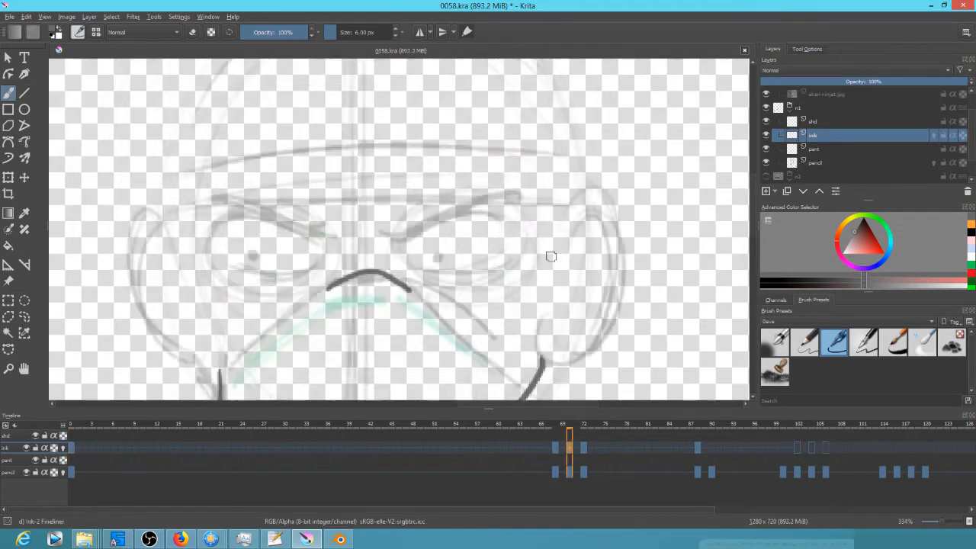
drag(551, 254, 660, 187)
drag(409, 187, 494, 178)
- Ink the mask's upper edge sloping from the nose bridge to one cheek across the head-turn frames
key(Left)
key(Left)
key(Left)
key(Left)
drag(457, 128, 324, 303)
key(Right)
key(Right)
drag(426, 230, 340, 366)
key(Right)
key(Right)
mouse_move(414, 241)
mouse_down()
mouse_move(325, 337)
mouse_move(352, 179)
mouse_up()
drag(353, 181, 435, 315)
- Mirror the canvas and ink the mask's opposite upper edge across the head-turn frames, undoing two stray strokes
key(m)
drag(365, 159, 229, 259)
key(Left)
key(Left)
drag(334, 141, 221, 244)
key(Left)
key(Left)
drag(313, 253, 359, 309)
drag(369, 169, 257, 279)
drag(245, 155, 250, 280)
key(ctrl+z)
mouse_move(316, 279)
mouse_down()
mouse_move(327, 394)
mouse_move(280, 242)
mouse_up()
key(ctrl+z)
- Ink the ear outlines on frames 68 and 70
mouse_move(584, 165)
mouse_down()
mouse_move(633, 150)
mouse_move(560, 280)
mouse_up()
key(Right)
key(Right)
drag(584, 182, 539, 321)
key(Left)
key(Left)
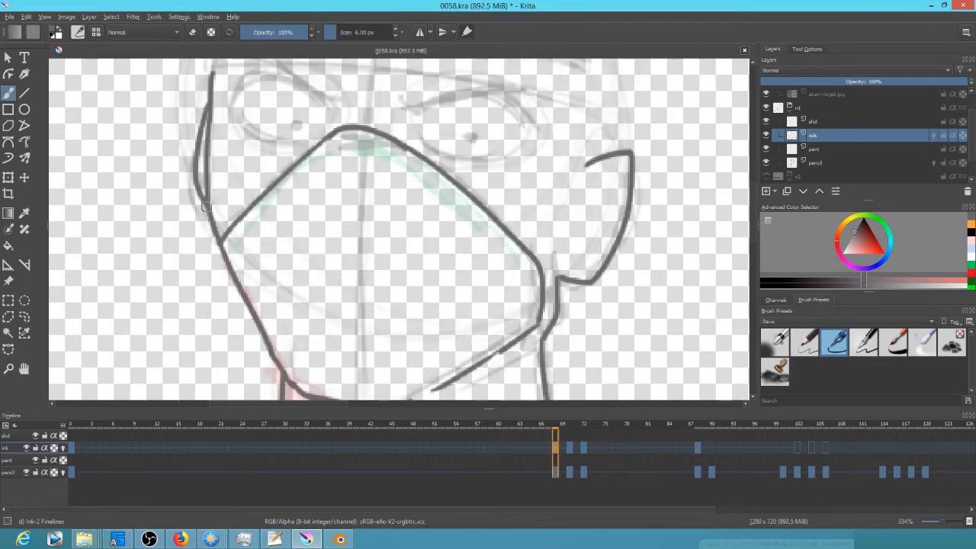
- Ink both ear outlines on frame 72
key(Right)
key(Right)
key(Right)
key(Right)
mouse_move(205, 178)
mouse_down()
mouse_move(183, 144)
mouse_move(200, 299)
mouse_up()
drag(586, 177, 568, 289)
drag(595, 300, 595, 231)
- Ink the short jaw line between ear and mask on frame 70 and complete the jaw and neck lines on frame 68
key(Left)
key(Left)
drag(535, 274, 521, 312)
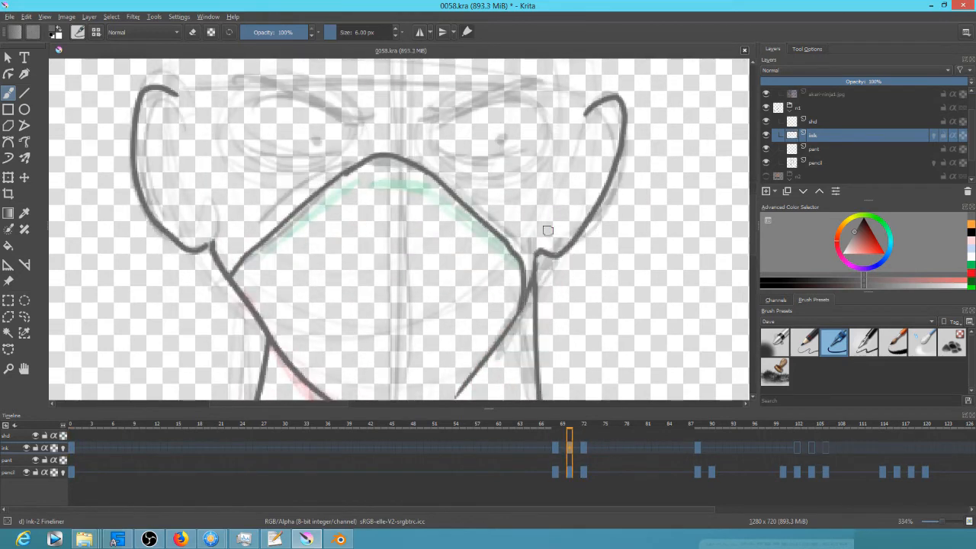
key(Left)
drag(437, 321, 410, 333)
key(Left)
drag(577, 244, 590, 384)
- Ink the first eye's upper lid on frame 68 and its upper and lower lids on frame 72
key(Right)
drag(416, 174, 526, 172)
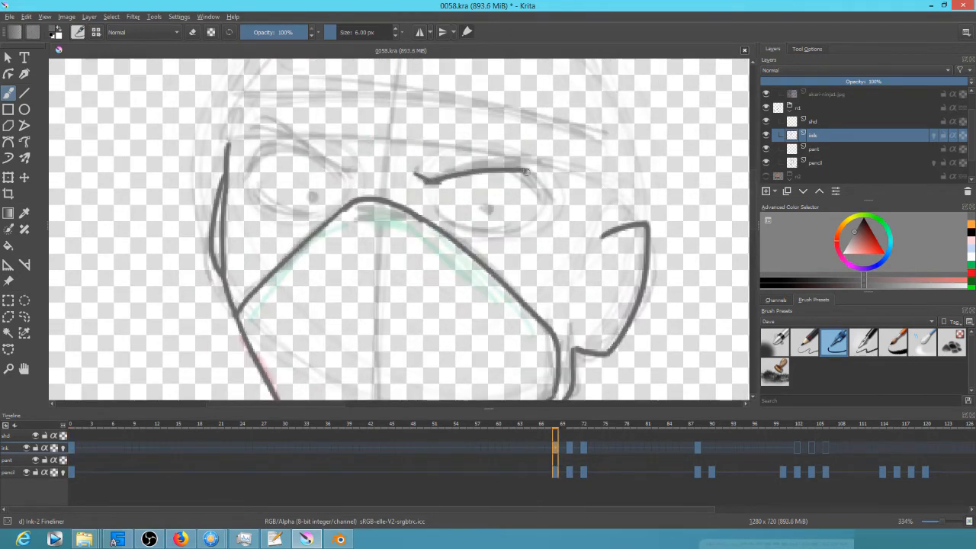
key(Right)
key(Right)
key(Right)
drag(464, 298, 577, 277)
drag(481, 307, 549, 317)
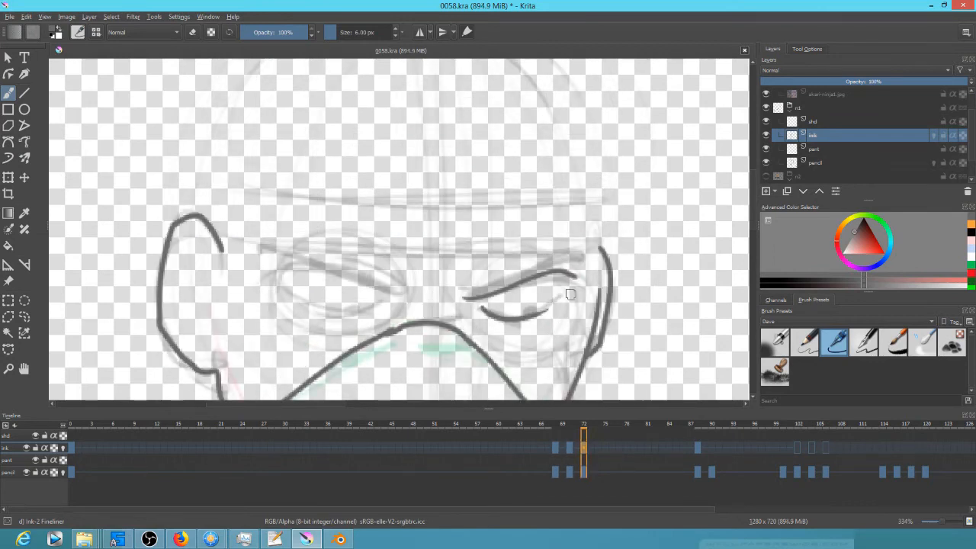
- Ink the first eye's upper and lower lids and the pupil on frame 88
key(Right)
drag(427, 284, 498, 260)
drag(444, 305, 542, 301)
key(Right)
key(Left)
drag(281, 277, 285, 279)
- Turn off canvas mirroring and ink the second eye's lids on frame 88 and its upper lid on frame 70
key(m)
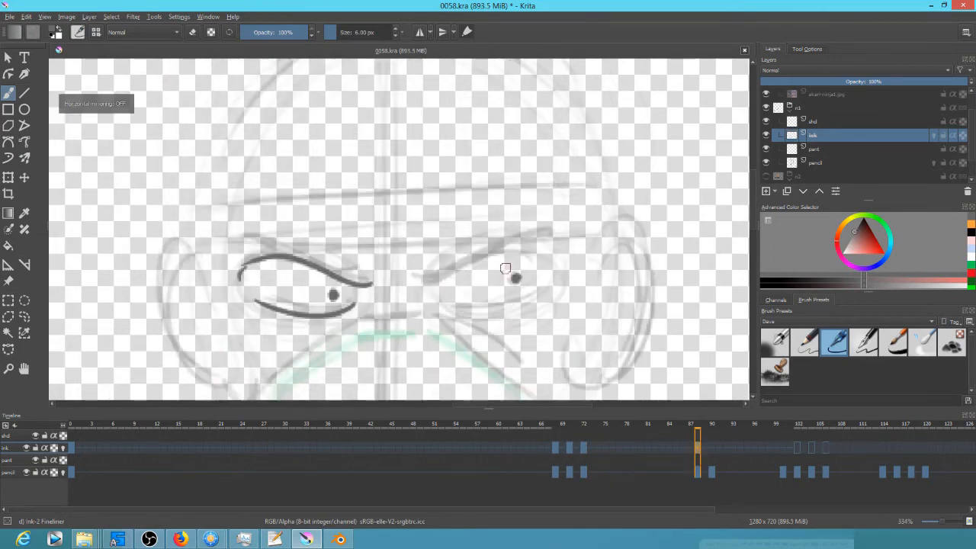
drag(421, 287, 562, 263)
drag(442, 300, 542, 295)
key(Left)
key(Left)
drag(416, 261, 543, 245)
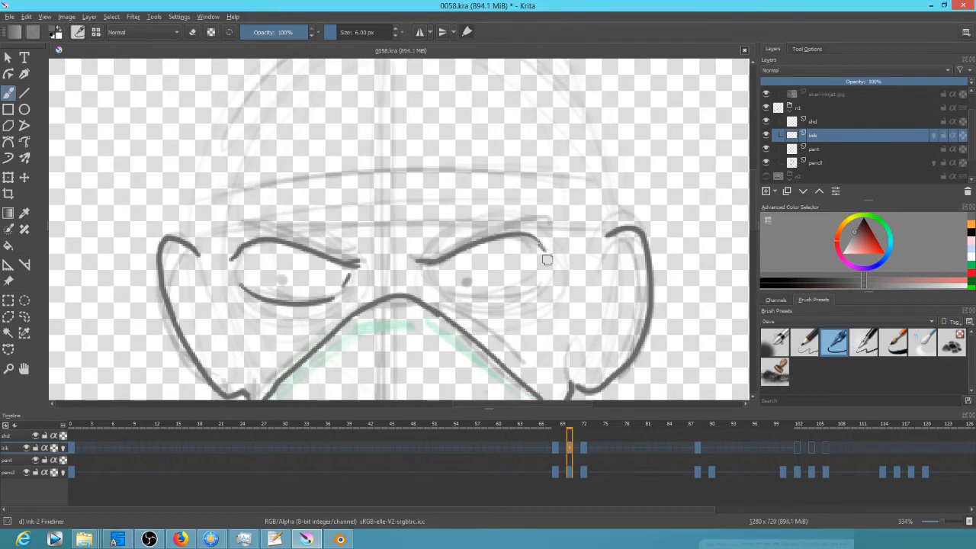
- Ink the second eye's lids and the pupils on frame 68, and a pupil on the following head-turn keyframe
key(Left)
key(Left)
drag(444, 173, 461, 169)
key(Left)
key(Right)
drag(306, 208, 309, 210)
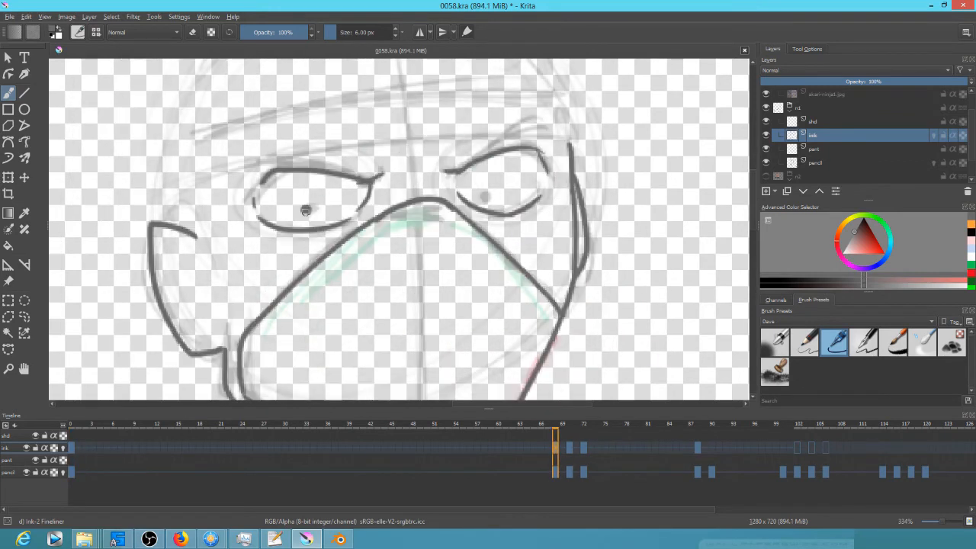
key(Right)
key(Right)
drag(265, 307, 268, 310)
- Ink the thick eyebrow above the right eye on frames 68, 70, 72 and 88
key(Left)
key(Left)
key(Right)
drag(396, 283, 503, 263)
key(Right)
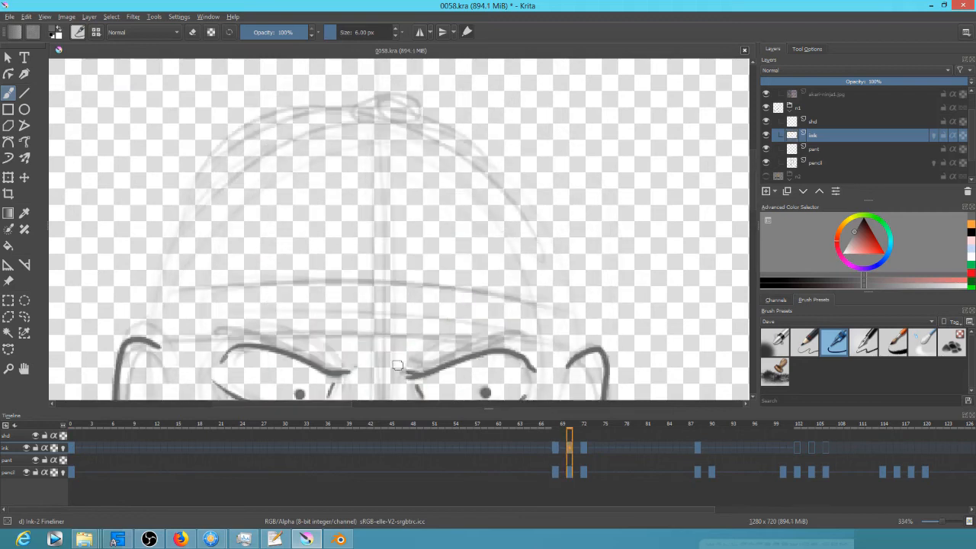
drag(396, 373, 530, 332)
key(Right)
key(Right)
drag(450, 309, 575, 282)
key(Right)
mouse_move(407, 282)
mouse_down()
mouse_move(419, 292)
mouse_move(554, 265)
mouse_move(573, 250)
mouse_move(581, 265)
mouse_up()
- Mirror the canvas to ink the other eyebrow on frames 70 and 68, restore the view and save the file
key(m)
key(Left)
key(Left)
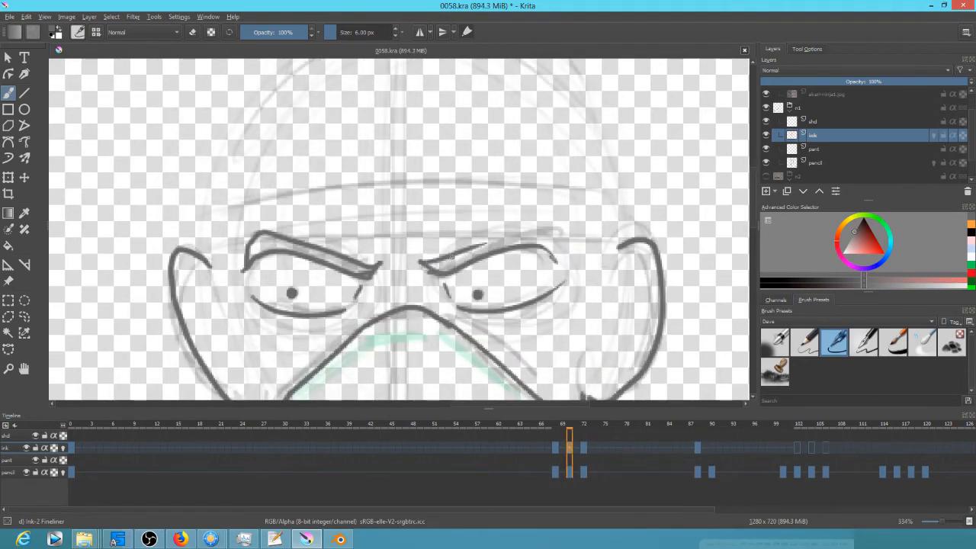
key(Left)
key(m)
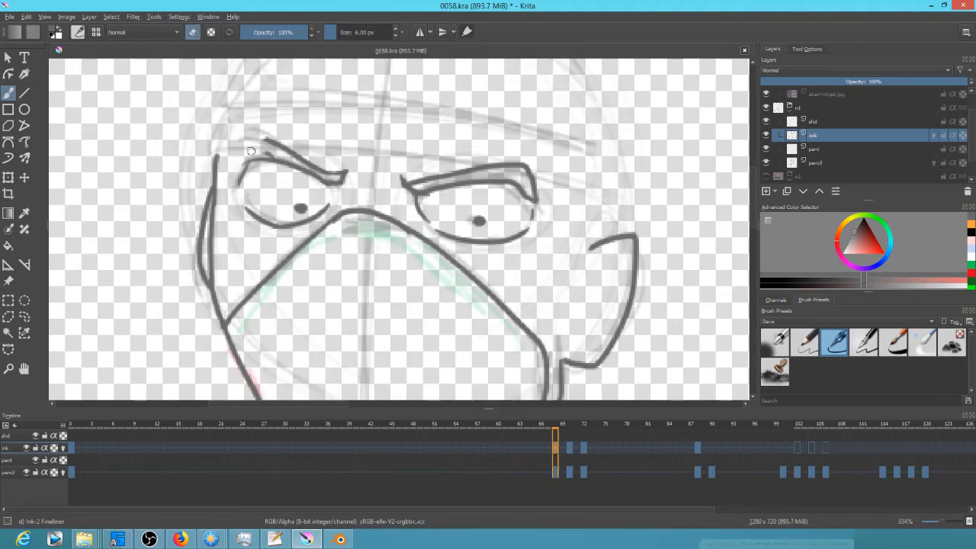
drag(581, 233, 577, 270)
key(m)
key(ctrl+s)
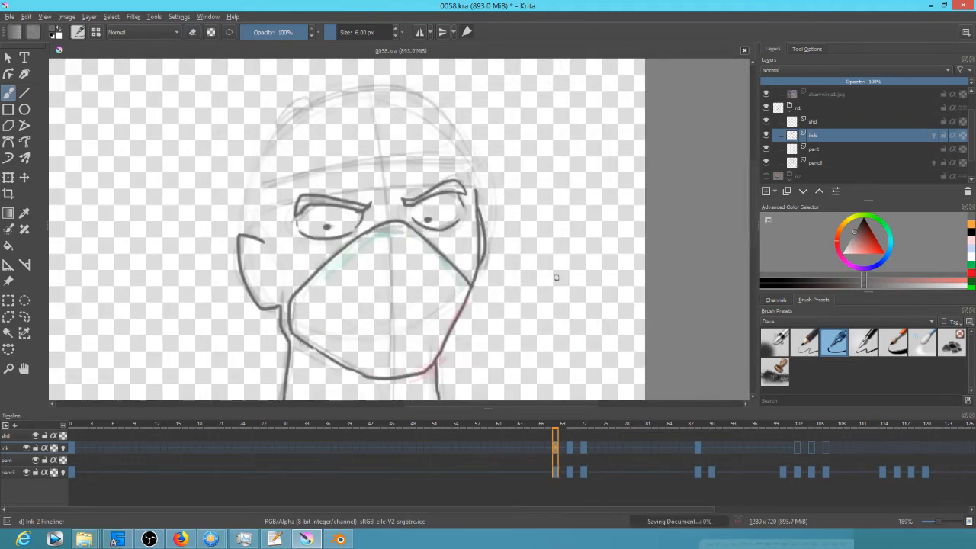
- Ink the domed head outline above the ears on frame 70
key(Right)
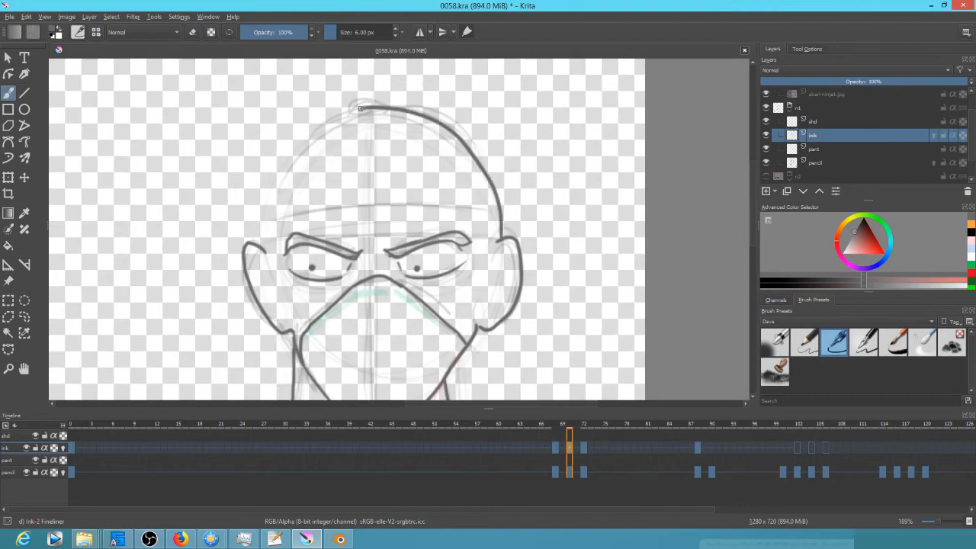
key(Right)
key(Right)
- Ink the ears, cheek sides and domed head outline on frame 88, undoing one stroke
drag(496, 258, 487, 308)
key(Right)
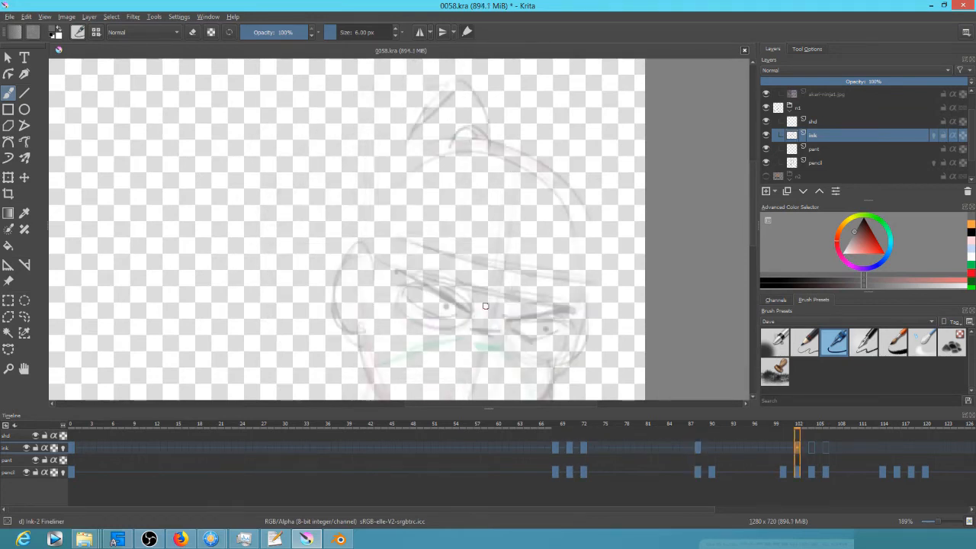
key(Left)
drag(272, 260, 296, 352)
mouse_move(271, 259)
mouse_down()
mouse_move(395, 110)
mouse_move(305, 154)
mouse_move(500, 255)
mouse_up()
key(ctrl+z)
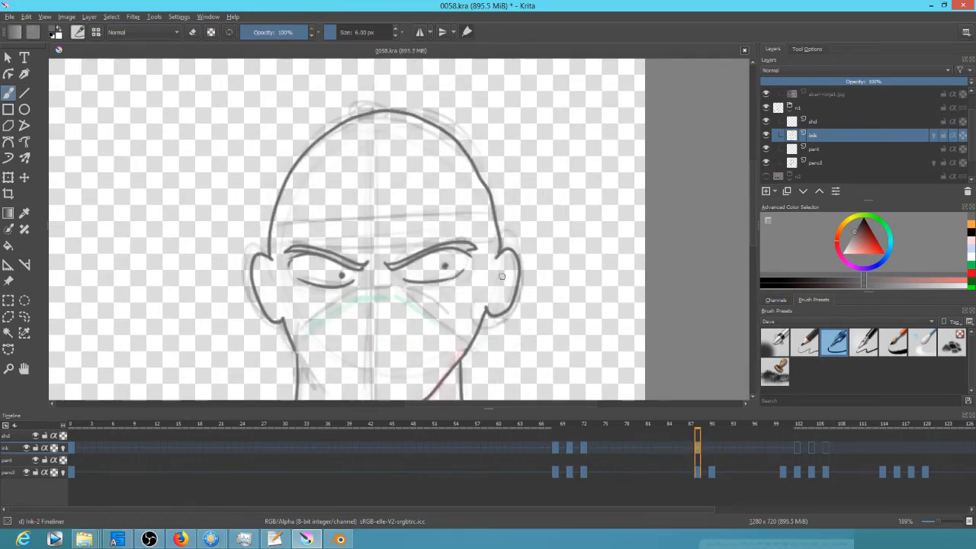
- Ink the upper and lower edges of the headband across the forehead on the head-turn frames, including frames 88 and 70
key(Left)
key(Left)
key(Left)
key(Left)
key(Right)
key(Right)
key(Right)
drag(267, 218, 492, 211)
key(Right)
mouse_move(268, 241)
mouse_down()
mouse_move(498, 235)
mouse_move(503, 219)
mouse_up()
key(Left)
key(Left)
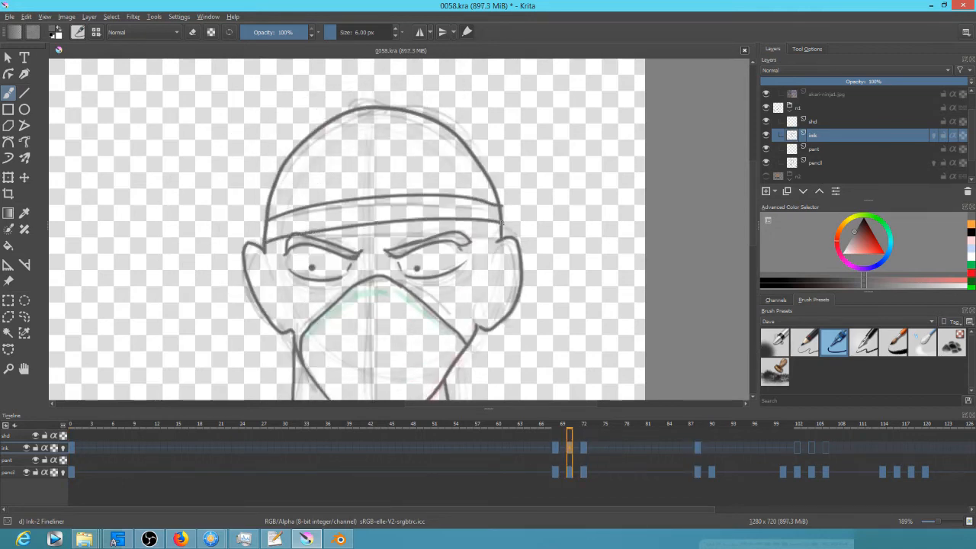
- Ink the headband edge and the small topknot base on the crown across the head-turn frames, including frames 68 and 72
key(Left)
drag(250, 210, 472, 175)
key(Right)
key(Right)
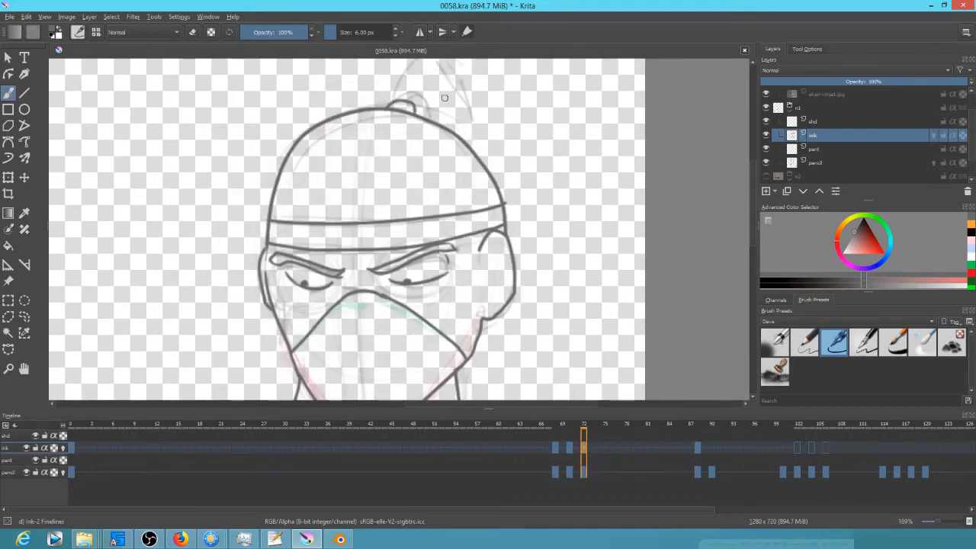
key(Right)
key(Left)
key(Left)
key(Left)
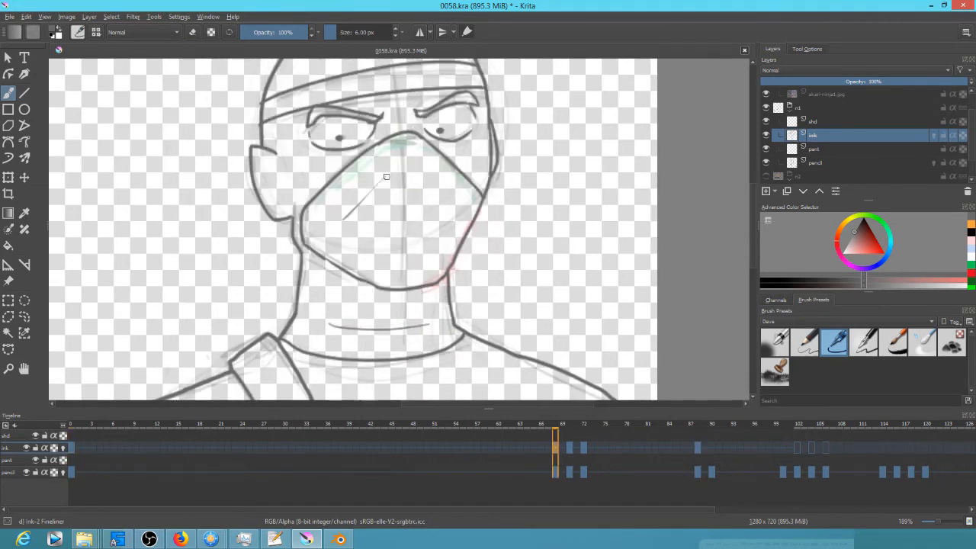
- Ink the crease lines on the front of the mask on frames 68, 70 and 72
drag(389, 189, 373, 251)
key(Right)
mouse_move(367, 227)
mouse_down()
mouse_move(343, 272)
mouse_move(360, 288)
mouse_up()
key(Right)
mouse_move(402, 240)
mouse_down()
mouse_move(416, 280)
mouse_move(404, 293)
mouse_up()
key(Left)
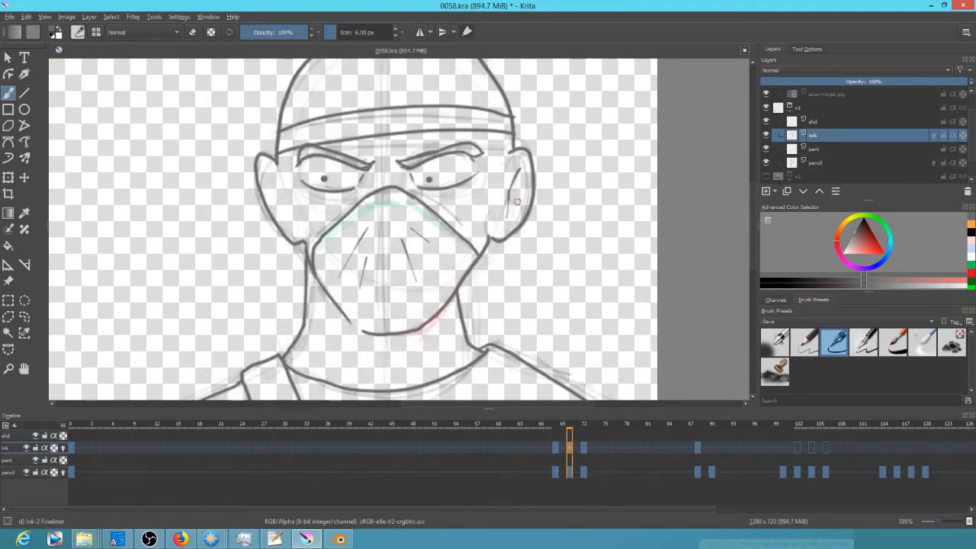
- Ink the inner-ear lines on the head-turn frames, including frames 68, 70 and 88
key(Left)
drag(263, 168, 284, 198)
key(Right)
key(Right)
key(Right)
drag(519, 178, 513, 196)
key(Left)
key(Left)
key(Left)
- Ink the curved upper edge of the mask on frame 88
key(Right)
key(Right)
key(Right)
drag(305, 250, 372, 200)
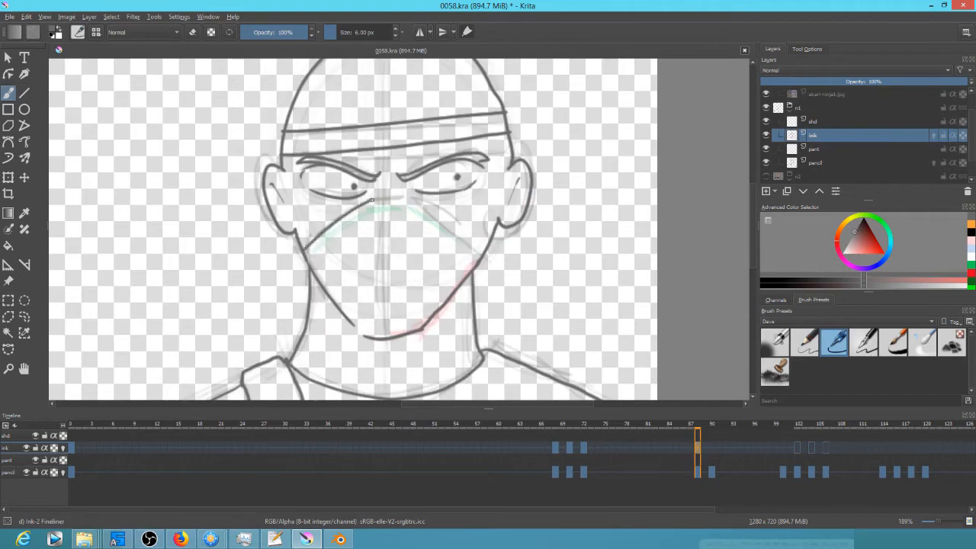
- Ink the tied ponytail above and behind the head on frames 68 and 72, and the mask creases on frame 88
key(Left)
key(Left)
key(Left)
key(1)
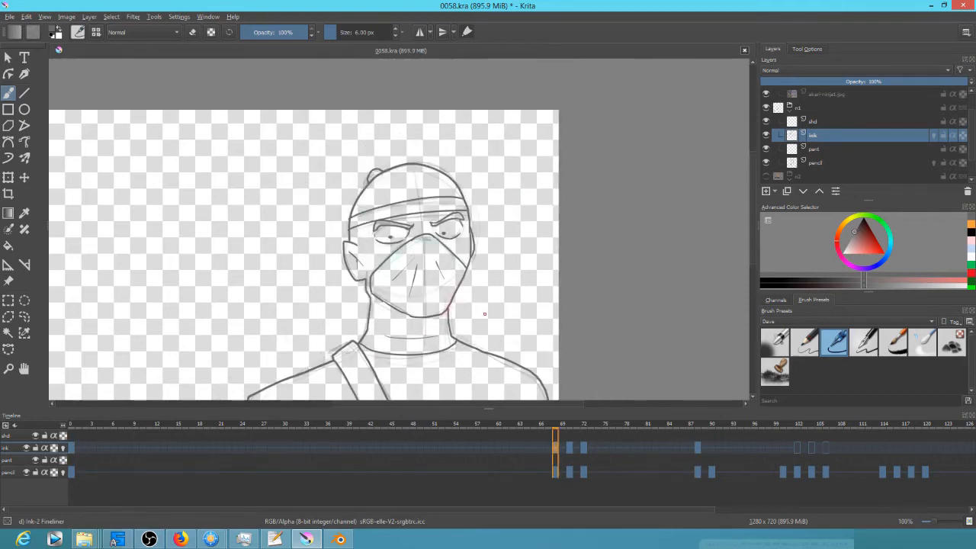
key(Right)
key(Right)
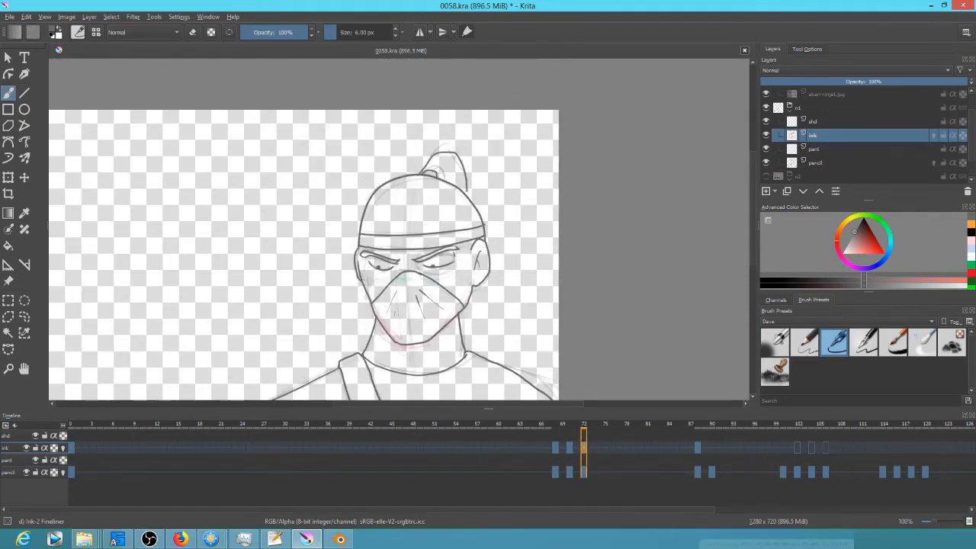
key(Left)
key(Left)
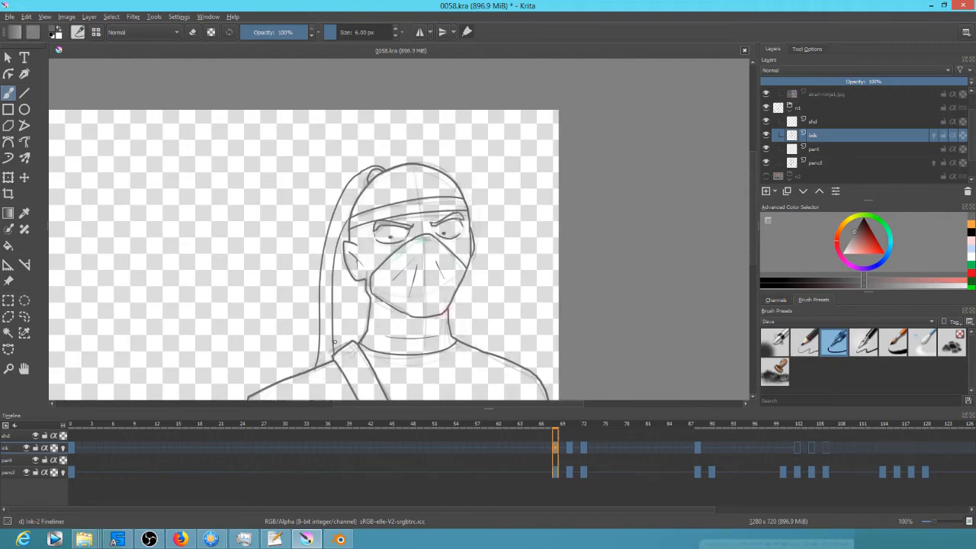
key(Right)
key(Right)
key(Right)
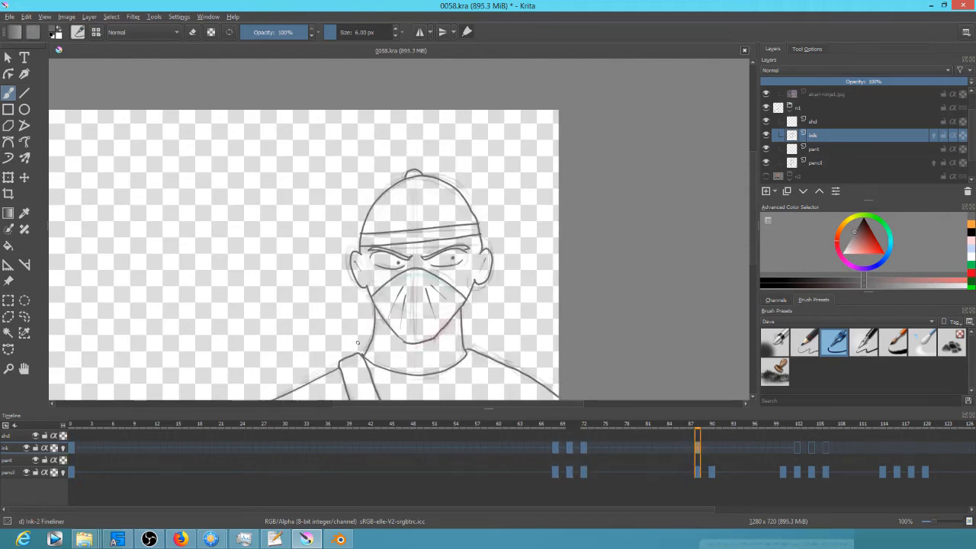
- Ink the shoulders, chest strap, collar, neck, ear, head outline and topknot on frame 102
key(Right)
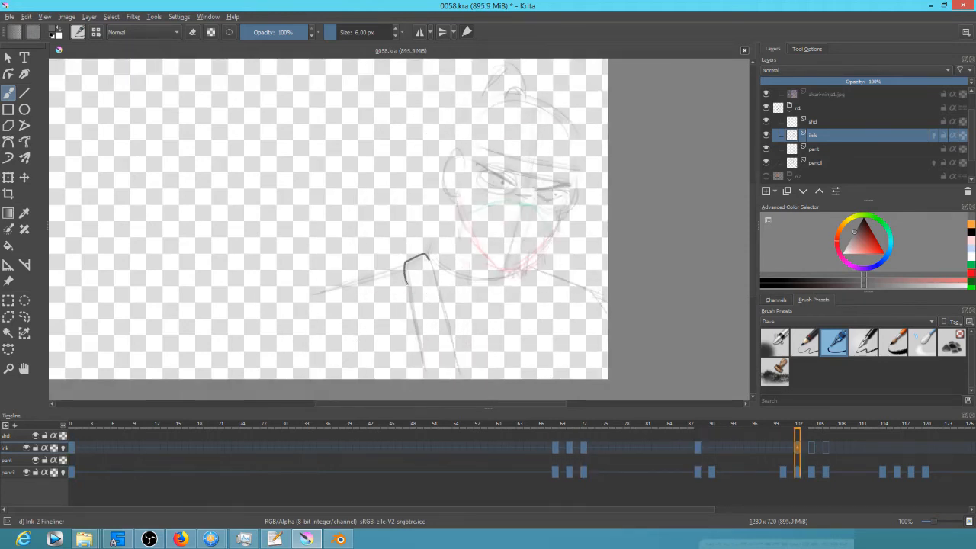
key(Left)
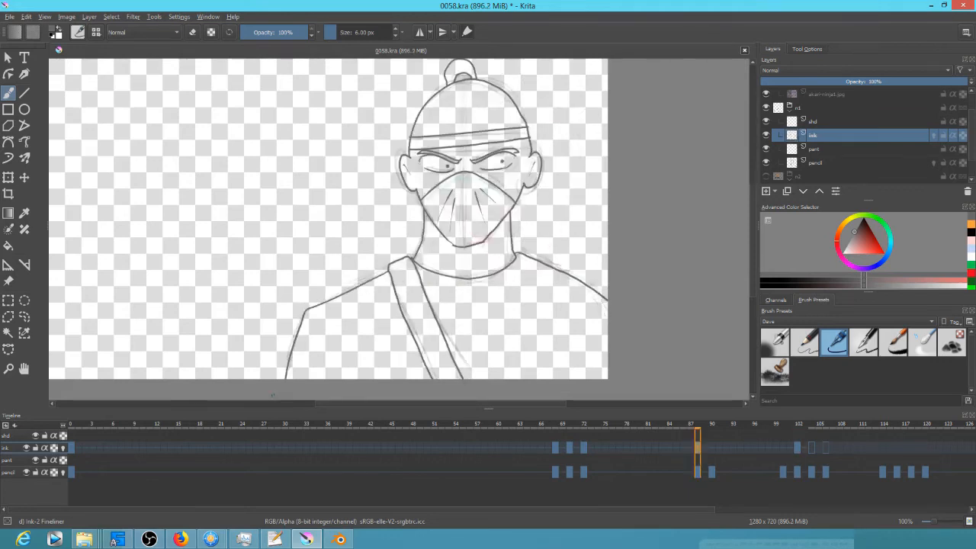
drag(533, 206, 354, 202)
key(Right)
drag(273, 197, 246, 250)
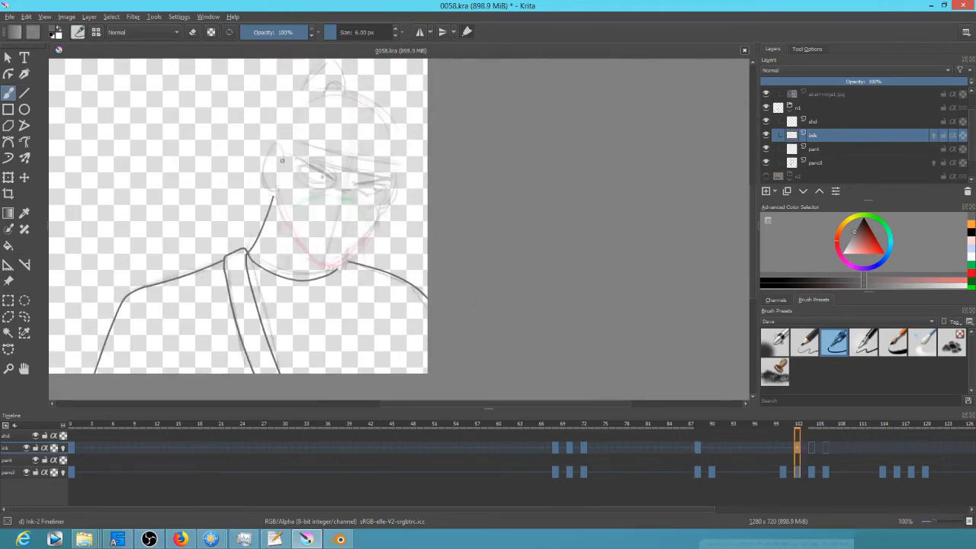
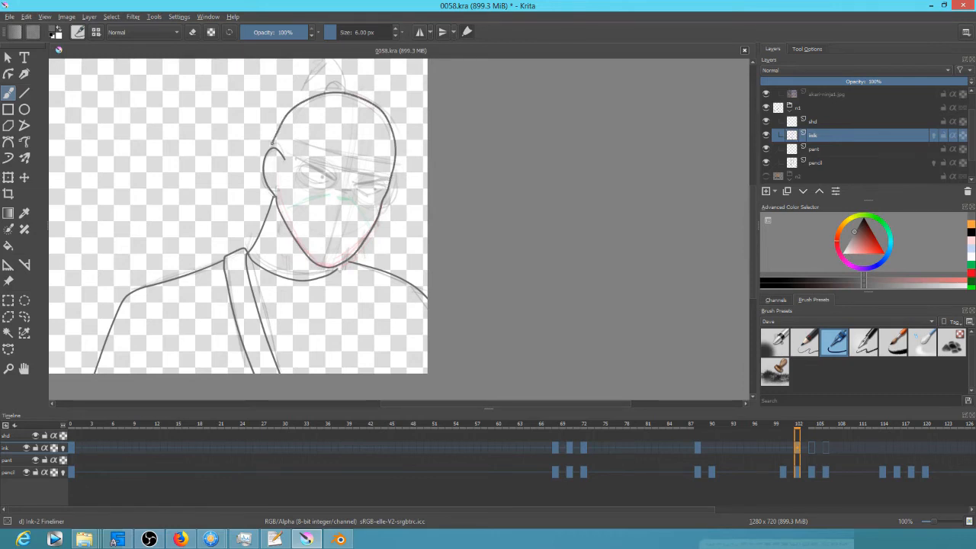
mouse_move(343, 92)
mouse_down()
mouse_move(329, 159)
mouse_move(287, 169)
mouse_up()
drag(432, 294, 444, 237)
- Ink the shoulder line and chest strap on frame 104 over its pencil drawing
click(810, 447)
click(825, 447)
click(811, 446)
click(797, 447)
click(818, 447)
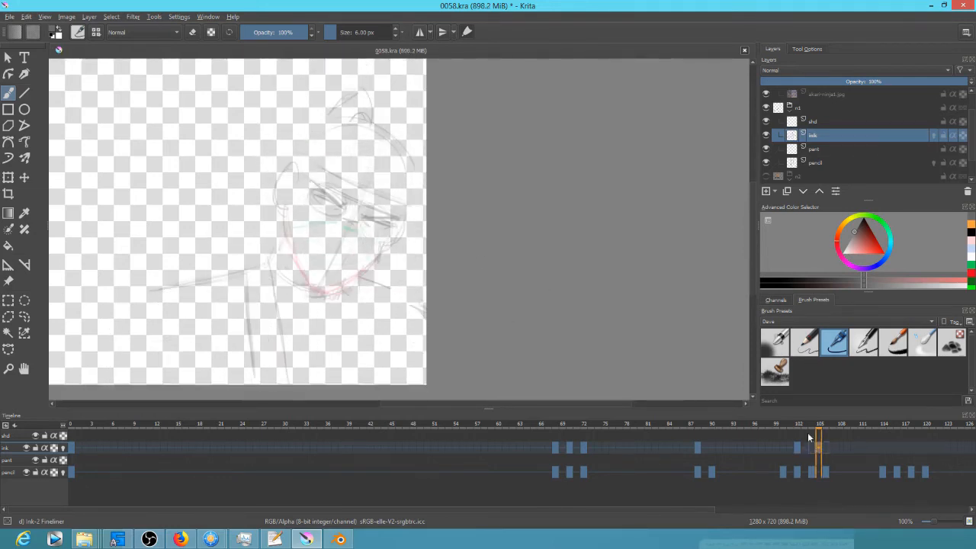
key(Left)
key(Left)
key(Right)
key(Left)
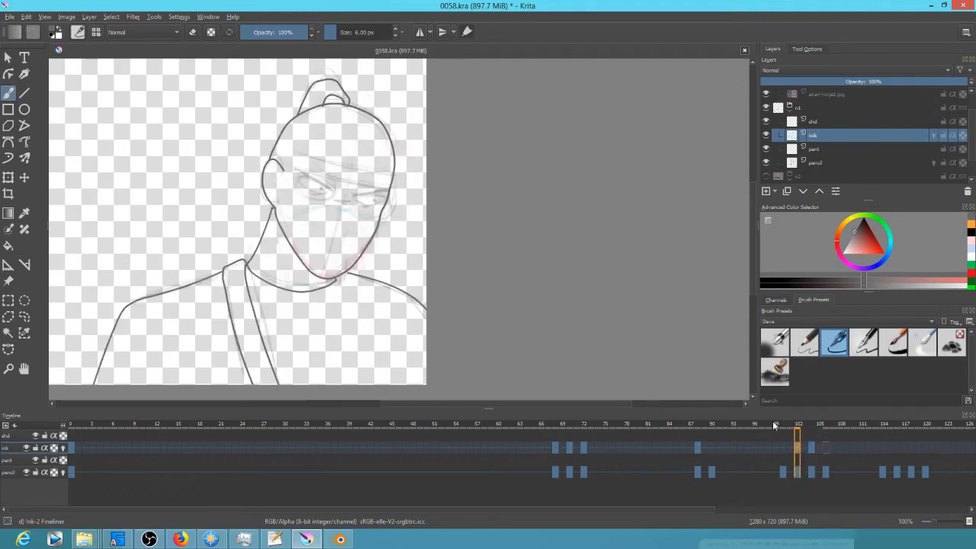
key(Right)
key(Left)
key(Right)
key(Left)
- Ink the shoulder line and chest strap on frame 106 and save the file
key(Left)
key(Right)
key(Right)
key(Right)
key(Right)
drag(360, 267, 346, 272)
key(ctrl+s)
- Ink the upper edge of the mask, its crease lines and the inner ear on frame 102
key(Left)
key(Left)
key(Left)
key(Left)
scroll(340, 251, up, 2)
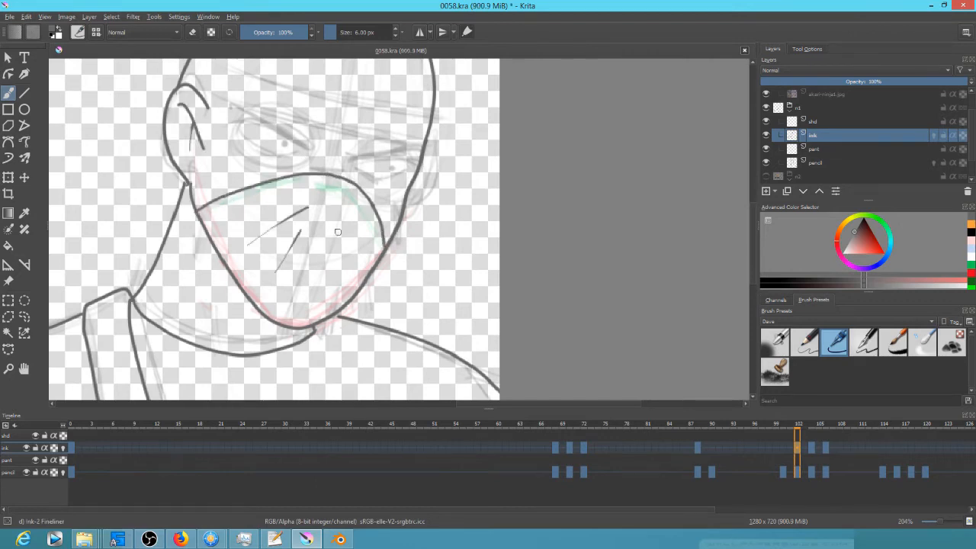
- Ink the ear and the neck line down to the strap on frame 104
key(Right)
drag(235, 215, 253, 222)
drag(256, 148, 257, 192)
drag(276, 210, 290, 123)
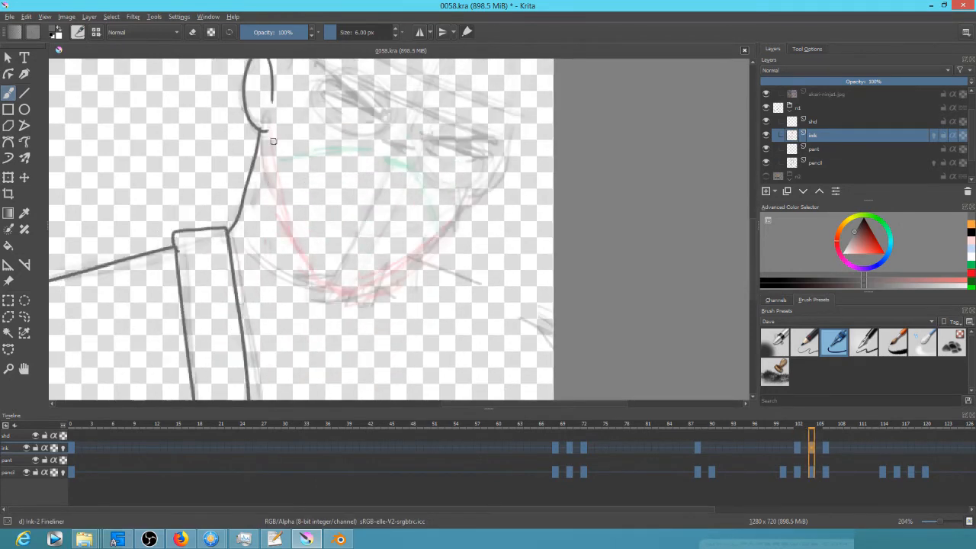
drag(359, 301, 478, 192)
drag(492, 221, 464, 263)
- Ink the ear outline on frame 106 and the inner-ear lines on frames 106 and 104
key(Left)
key(Right)
key(Right)
drag(300, 157, 277, 233)
drag(281, 162, 283, 209)
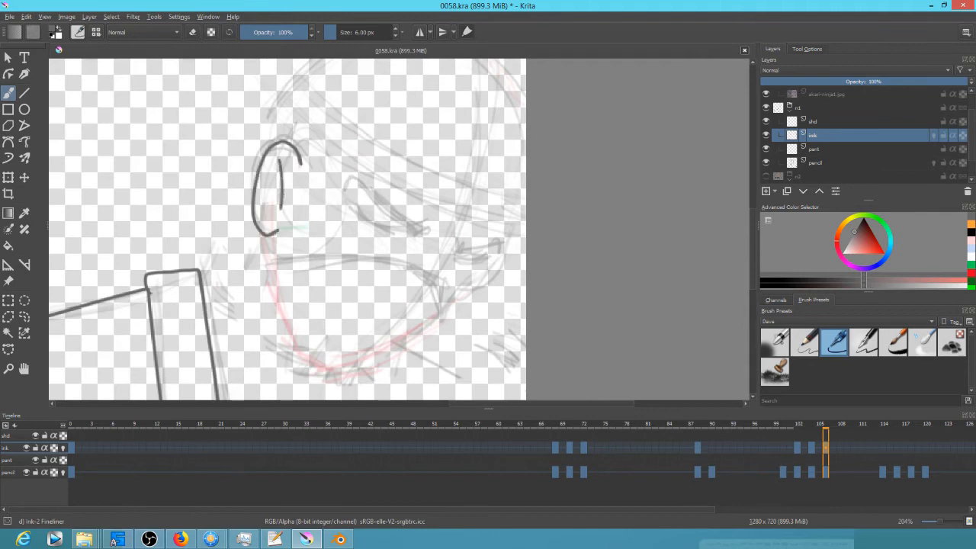
key(Left)
drag(244, 115, 234, 143)
- Ink the collar, jaw and far cheek contour on frames 104 and 106
key(Left)
key(Right)
mouse_move(205, 302)
mouse_down()
mouse_move(258, 334)
mouse_move(305, 339)
mouse_move(447, 318)
mouse_move(457, 296)
mouse_up()
key(Right)
key(Left)
key(Right)
key(Left)
key(Right)
drag(514, 227, 437, 182)
key(Left)
drag(370, 191, 402, 141)
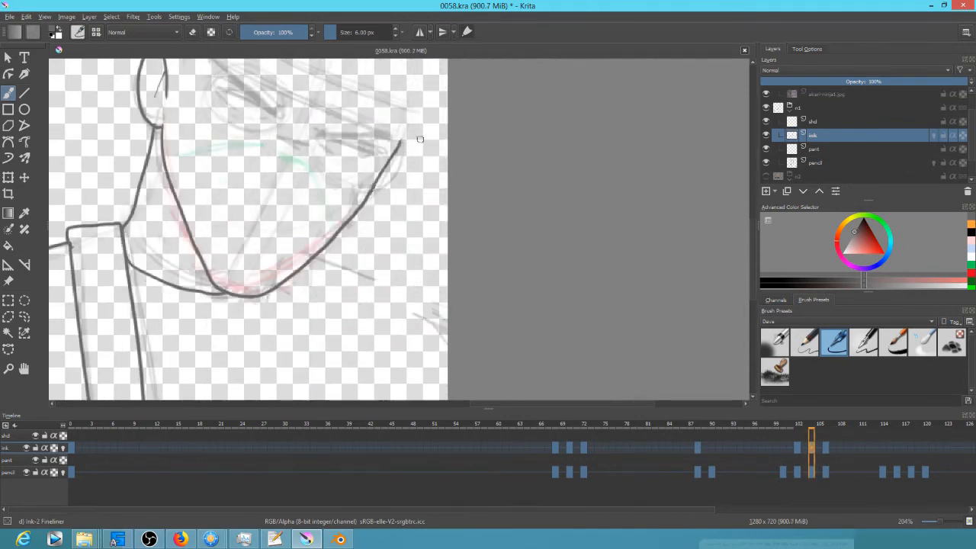
- Ink the upper edge and crease lines of the mask on frames 104 and 106
drag(203, 145, 272, 229)
key(Right)
drag(260, 291, 410, 307)
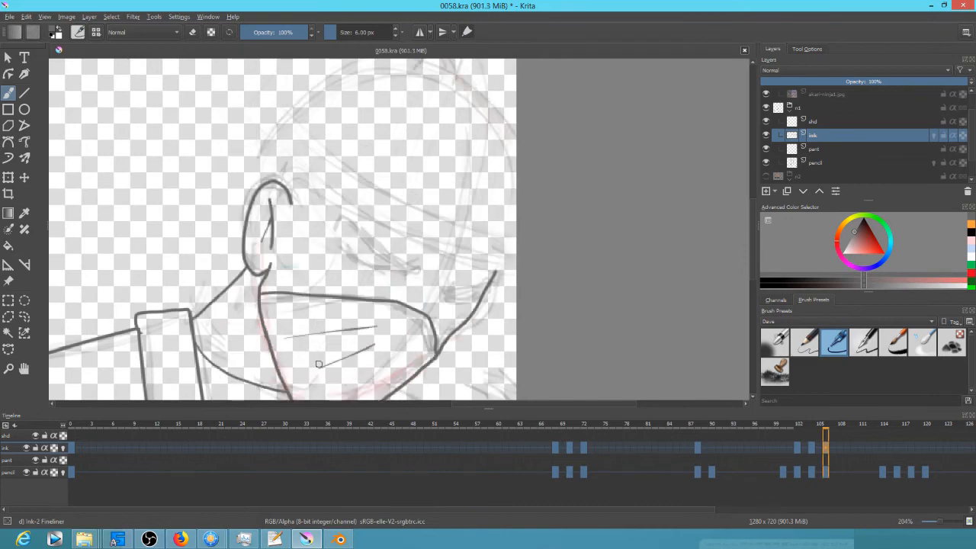
- Mirror the canvas and ink the domed head outline from the brow to the ear on frame 106
key(Left)
key(Left)
key(Right)
key(Left)
mouse_move(394, 169)
mouse_down()
mouse_move(403, 267)
mouse_move(529, 175)
mouse_up()
key(m)
key(Right)
key(Right)
drag(457, 252, 530, 214)
drag(369, 327, 536, 121)
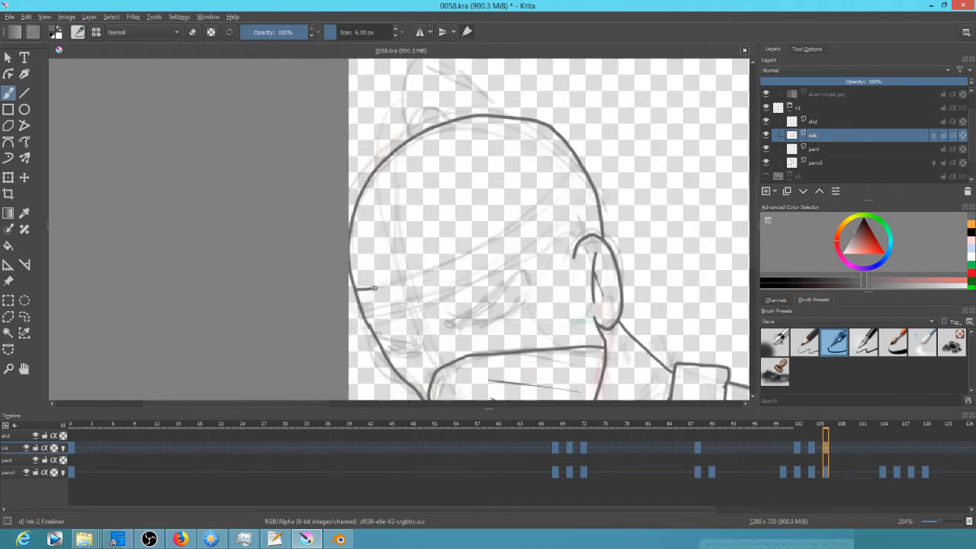
- Ink the upper and lower headband edges across the forehead on frames 102, 104 and 106
drag(375, 288, 579, 165)
key(Left)
key(Left)
key(Left)
key(Right)
drag(423, 214, 652, 147)
key(Right)
mouse_move(392, 273)
mouse_down()
mouse_move(472, 250)
mouse_move(615, 151)
mouse_up()
key(Right)
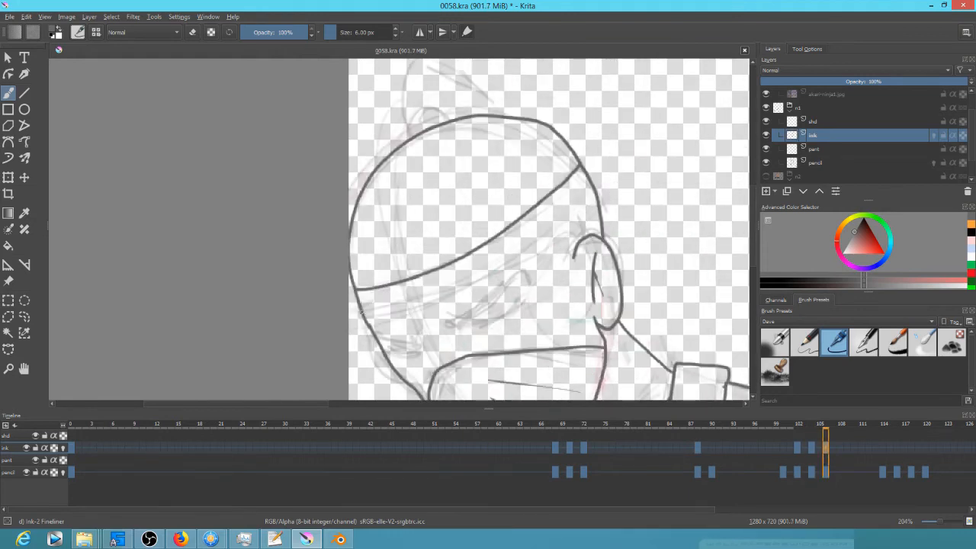
drag(362, 312, 594, 184)
- Ink the domed head outline above the headband on frame 104, undoing one stroke
key(Left)
key(Left)
drag(458, 237, 379, 303)
key(Right)
mouse_move(312, 333)
mouse_down()
mouse_move(530, 187)
mouse_move(311, 227)
mouse_up()
key(ctrl+z)
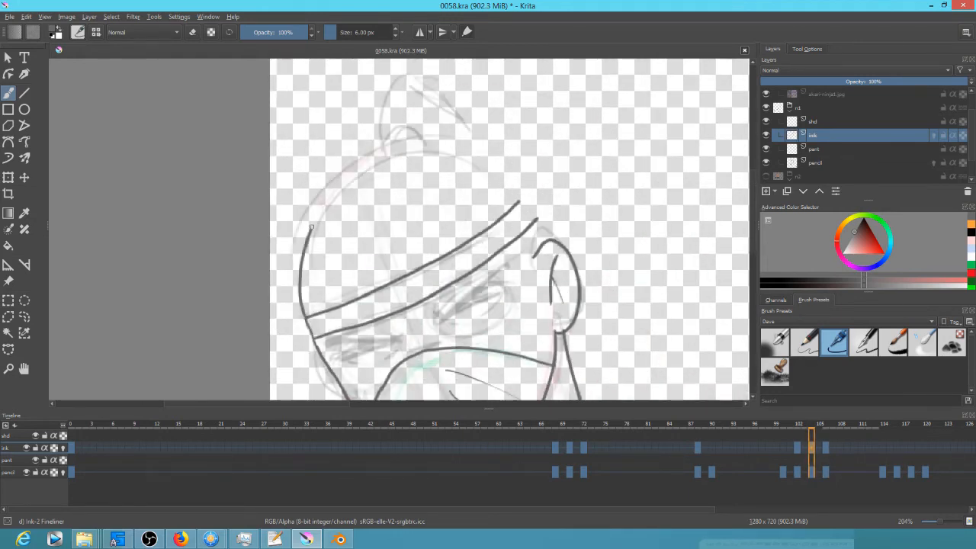
drag(543, 235, 544, 242)
mouse_move(603, 292)
mouse_down()
mouse_move(605, 165)
mouse_move(643, 104)
mouse_up()
- Ink the narrowed eyes and brow lines and add a mask crease on frame 106
key(Left)
key(Right)
drag(444, 270, 310, 343)
key(Right)
drag(421, 314, 308, 392)
mouse_move(532, 291)
mouse_down()
mouse_move(477, 228)
mouse_move(460, 322)
mouse_up()
drag(341, 298, 350, 330)
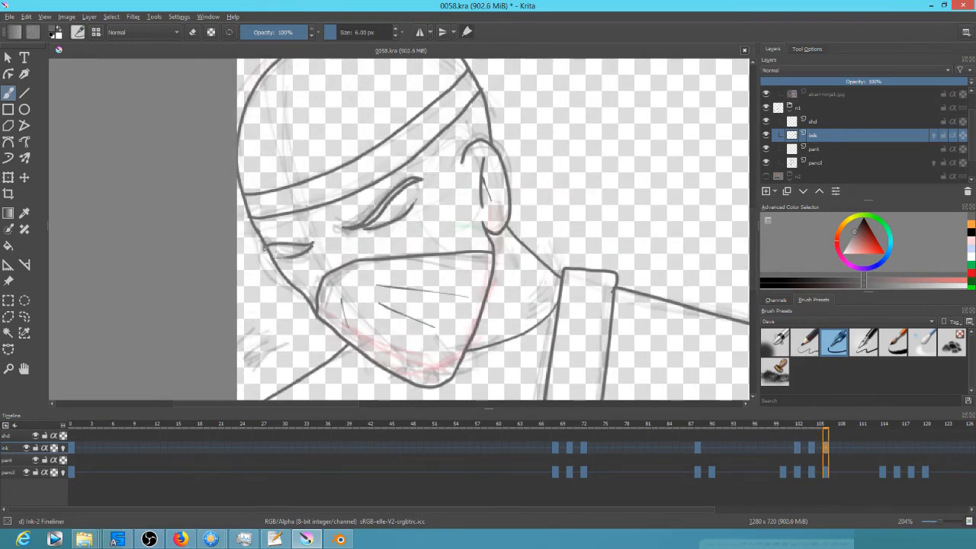
- Ink the two slanted brows above the eyes on frame 102
key(Left)
key(Left)
mouse_move(397, 158)
mouse_down()
mouse_move(437, 140)
mouse_move(386, 184)
mouse_up()
key(Left)
key(Left)
key(Right)
drag(386, 173, 471, 136)
drag(471, 136, 417, 153)
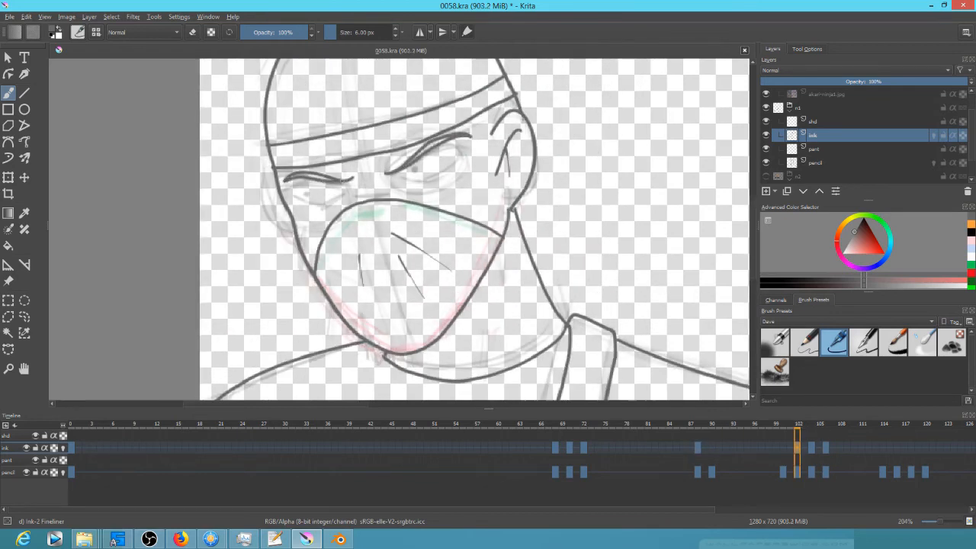
- Ink the narrowed eyes and slanted brows on frame 104
key(Right)
key(Right)
key(Left)
key(Left)
key(Right)
key(Right)
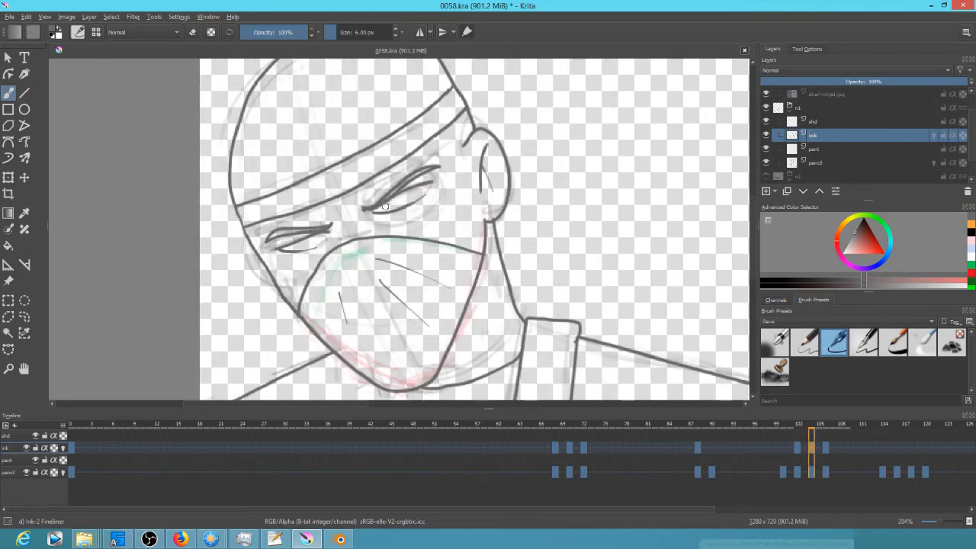
- Flip back through the inked head-turn frames from 106 to 70 to check them, and restore the unmirrored view
key(Right)
key(Right)
key(Left)
key(Left)
key(Left)
key(Left)
key(Left)
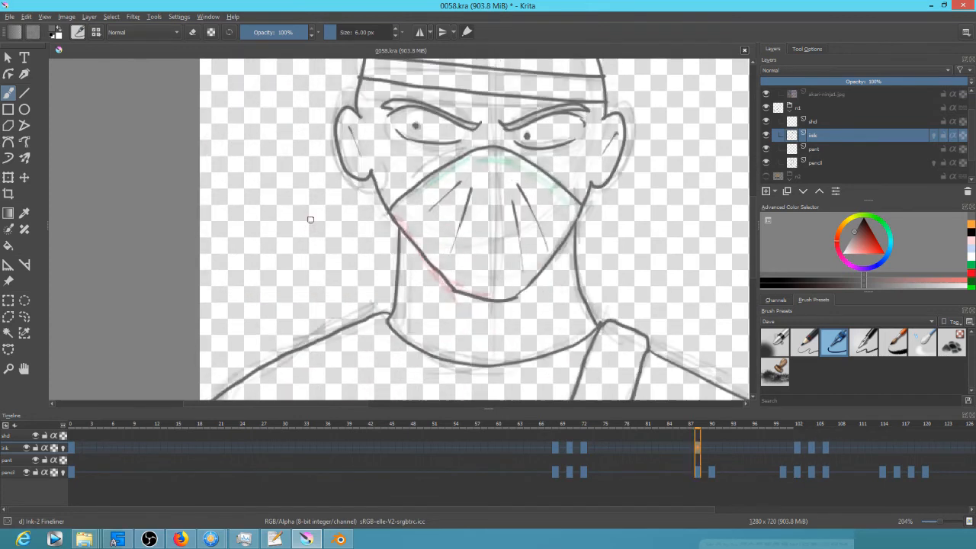
key(Left)
key(Left)
key(m)
scroll(470, 230, down, 2)
drag(382, 271, 391, 322)
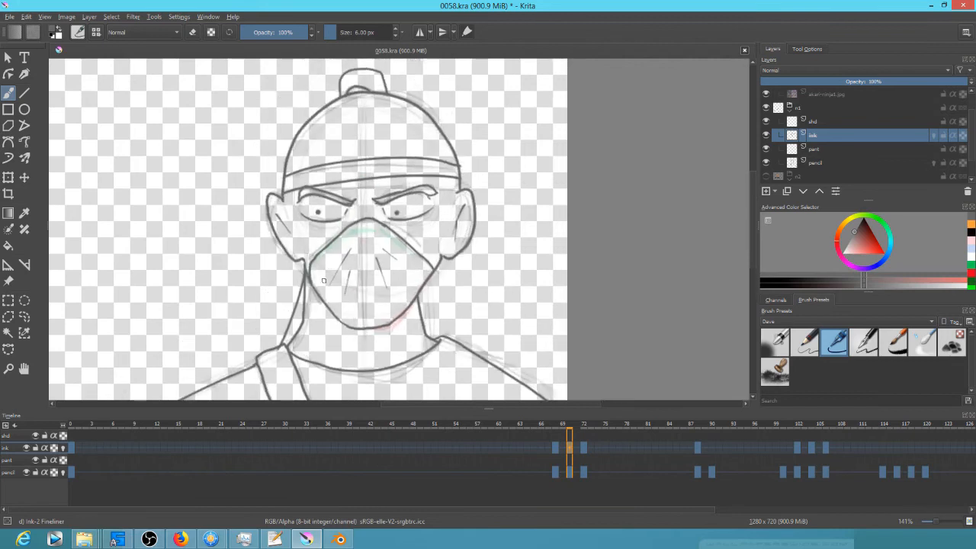
- Step forward through the inked head-turn frames to frame 106 to compare the ponytail's shape
key(Left)
key(Left)
key(Right)
key(Right)
key(Right)
key(Right)
key(Right)
key(Right)
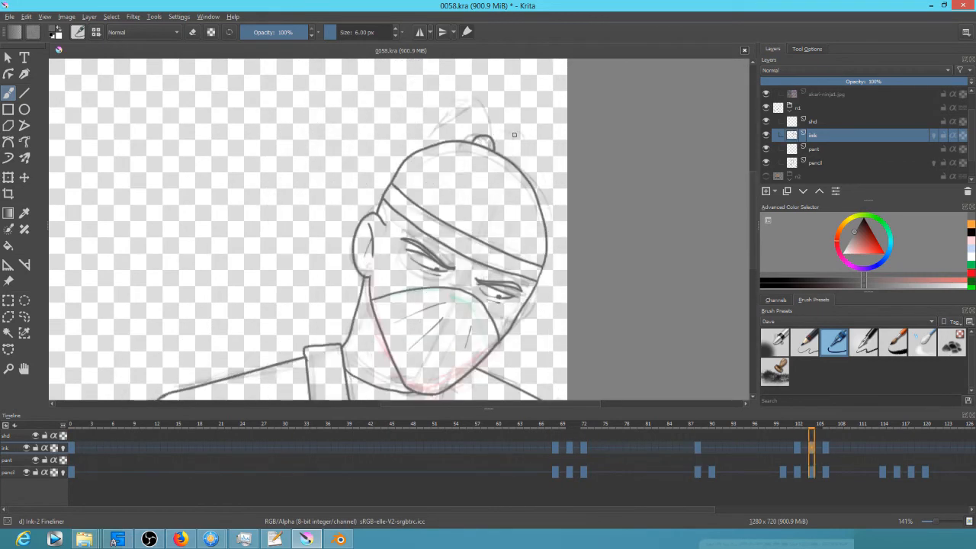
key(Right)
key(Right)
scroll(467, 161, down, 1)
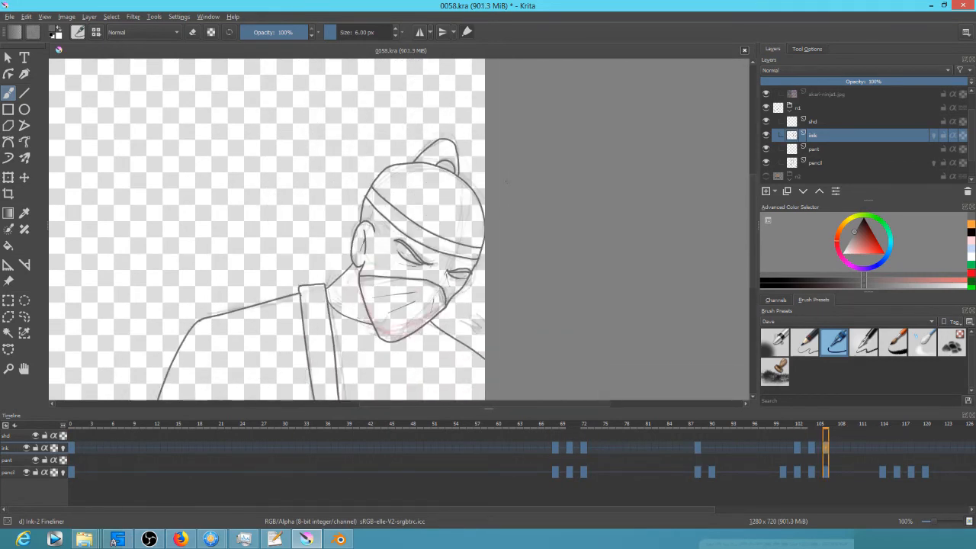
- Reshape the ponytail on frame 106 with Liquify, undo the stray adjustments on the earlier frames, and save the document
key(ctrl+t)
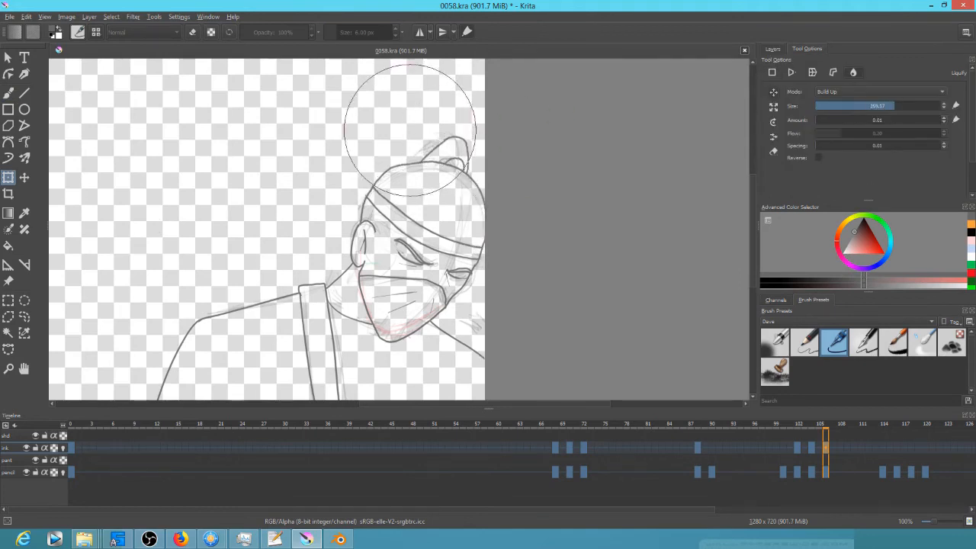
key(Left)
key(Left)
key(ctrl+z)
key(ctrl+z)
key(ctrl+z)
key(ctrl+z)
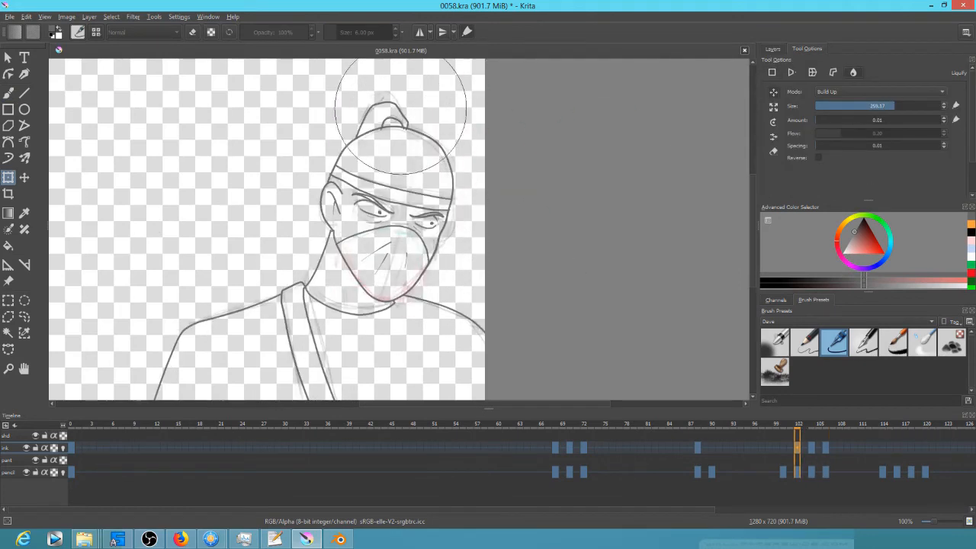
key(ctrl+z)
key(ctrl+s)
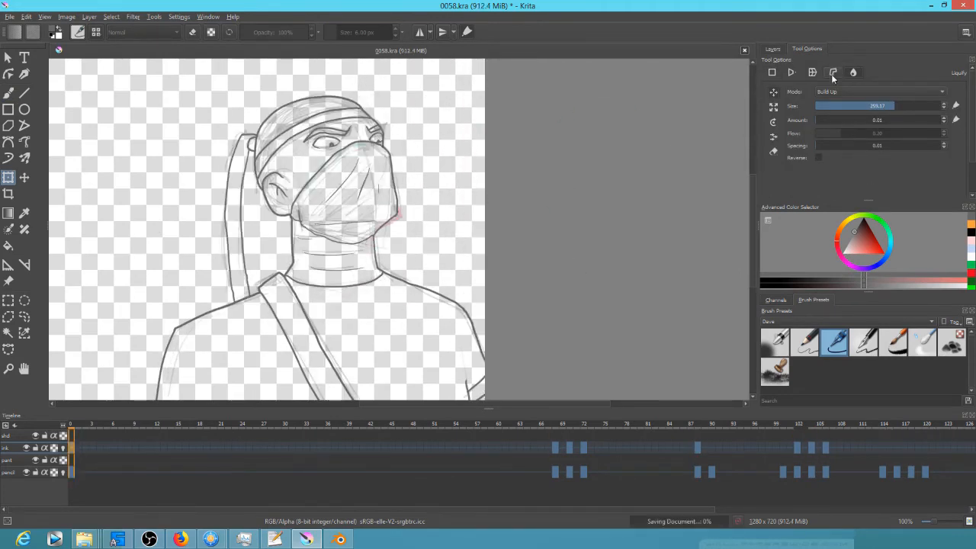
- Sample the light pink skin colour from the coloured reference image and hide the pencil layer
click(773, 49)
scroll(966, 122, up, 2)
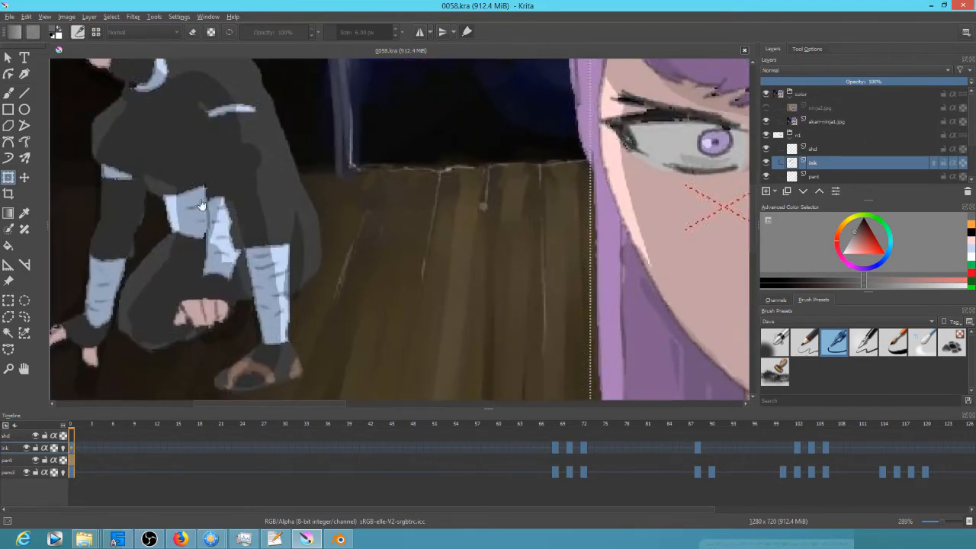
drag(251, 250, 328, 349)
key(b)
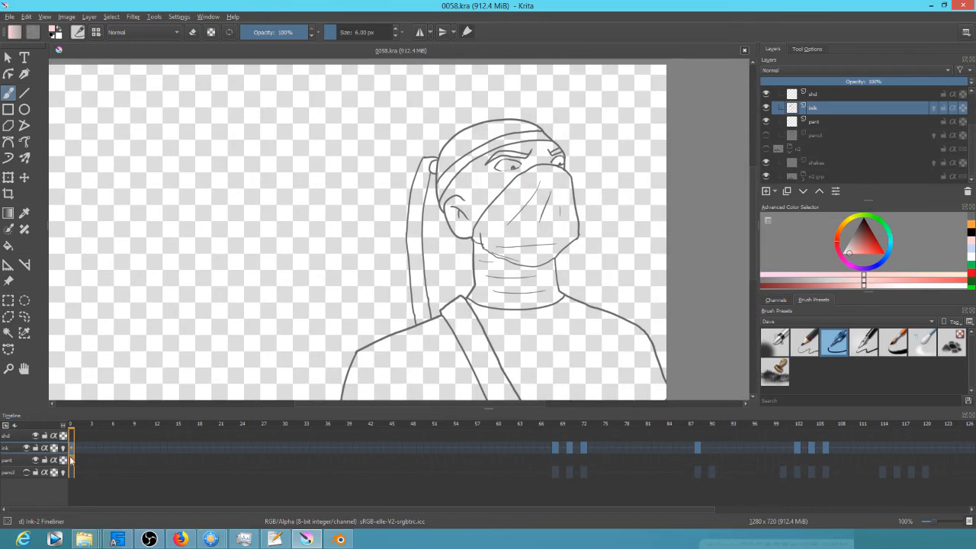
- Fill the scalp and face with the light pink skin colour on the pant layer at frame 0
key(f)
click(488, 135)
click(472, 183)
key(ctrl+z)
key(ctrl+z)
click(823, 122)
click(488, 135)
click(473, 183)
drag(559, 167, 561, 128)
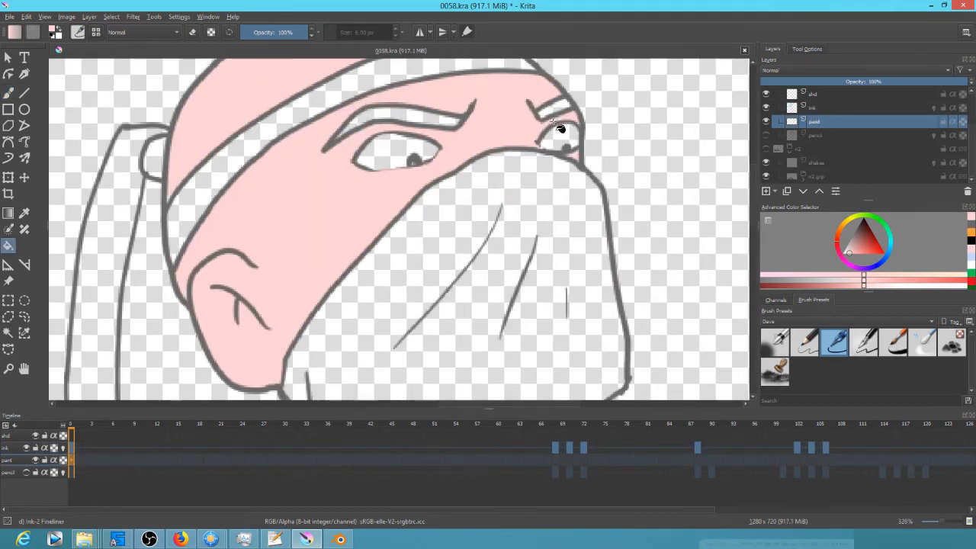
- Add blank keyframes to the pant layer at frames 68, 70, 72 and 88
click(555, 460)
click(569, 460)
click(583, 459)
click(698, 460)
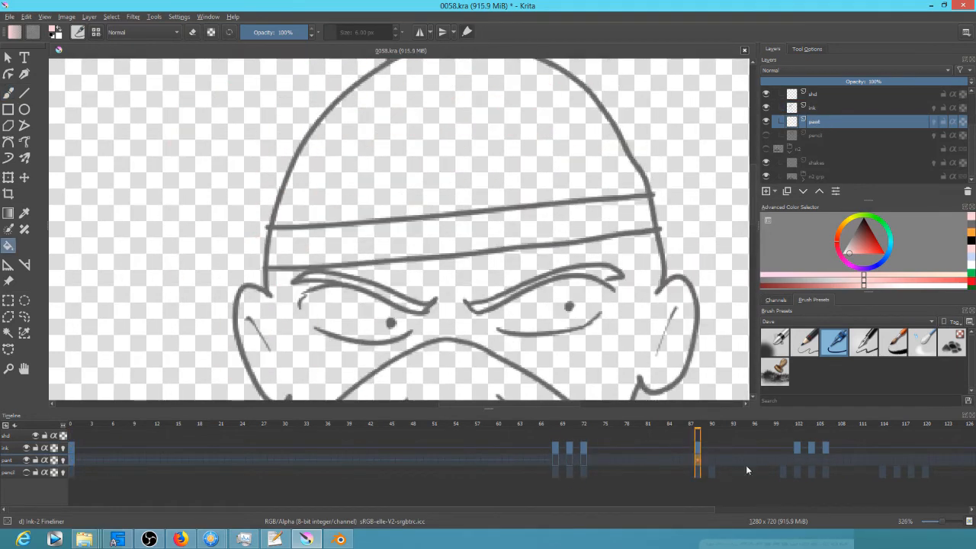
click(711, 460)
- Show the pencil layer again and add blank keyframes to the ink layer at frames 90 and 100
click(766, 136)
drag(583, 292, 514, 189)
click(797, 459)
click(811, 460)
click(825, 460)
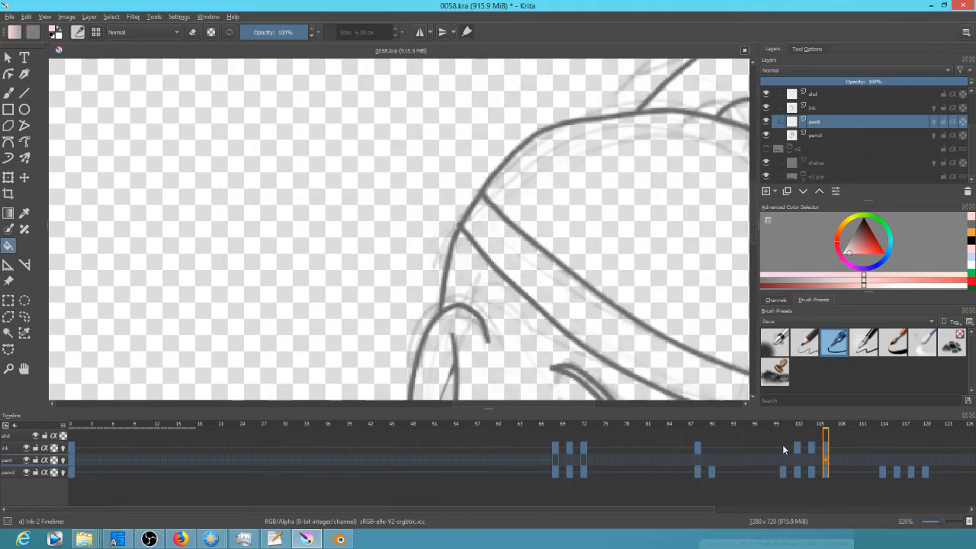
click(711, 459)
click(555, 460)
click(814, 108)
click(712, 449)
key(F7)
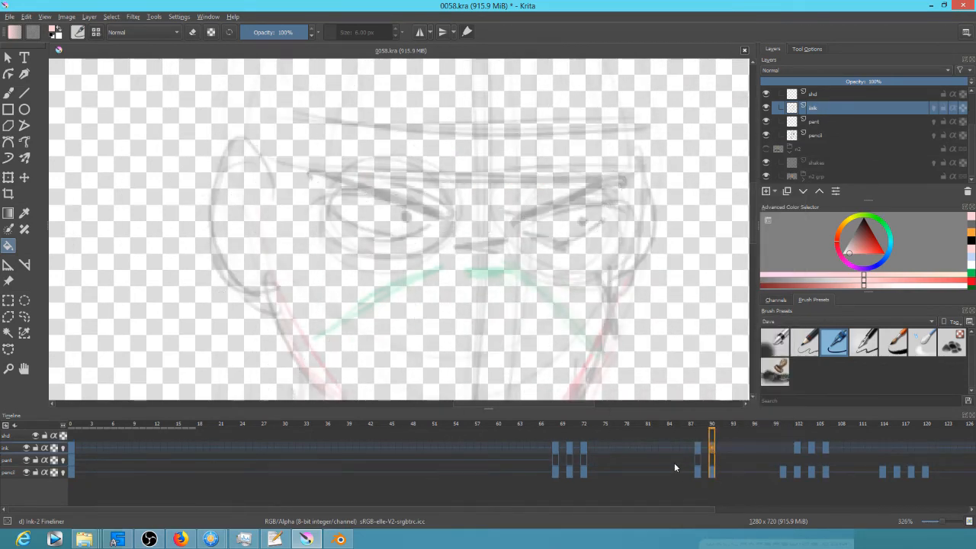
click(783, 450)
key(F7)
- Sample the dark grey line colour from a mask crease on inked frame 88
click(796, 449)
click(783, 450)
click(713, 448)
scroll(538, 160, down, 3)
click(697, 448)
scroll(446, 156, up, 8)
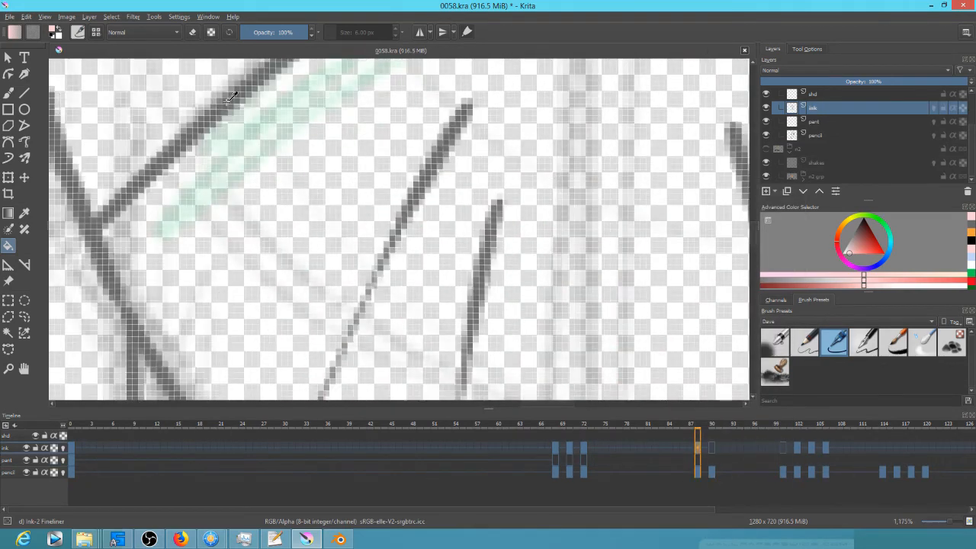
ctrl+click(450, 151)
scroll(580, 281, down, 8)
- Copy frame 88's ink drawing to frame 90, then lasso the copied head and delete it
click(712, 448)
drag(581, 354, 525, 191)
drag(698, 448, 712, 449)
drag(626, 107, 542, 246)
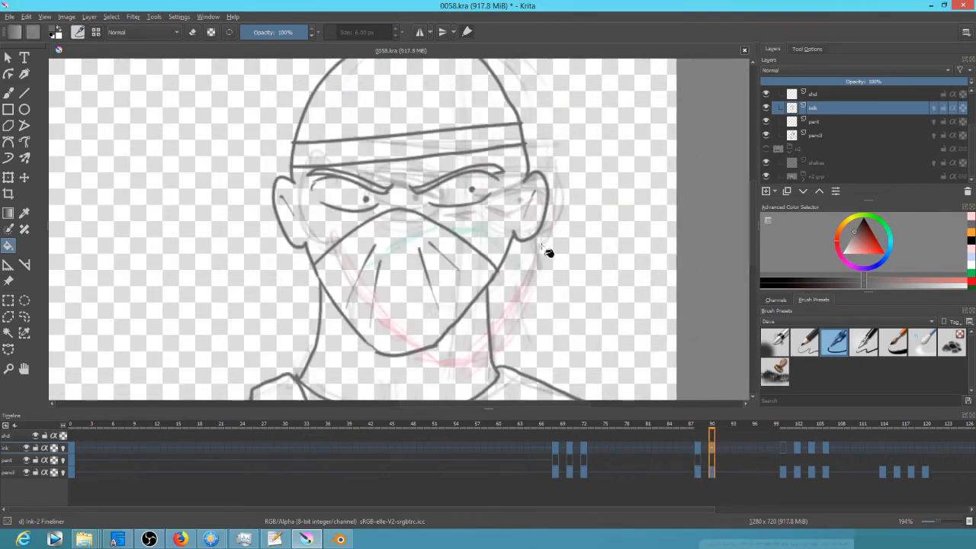
scroll(536, 259, down, 2)
key(l)
mouse_move(572, 151)
mouse_down()
mouse_move(399, 81)
mouse_move(571, 137)
mouse_up()
key(Delete)
key(ctrl+shift+a)
key(b)
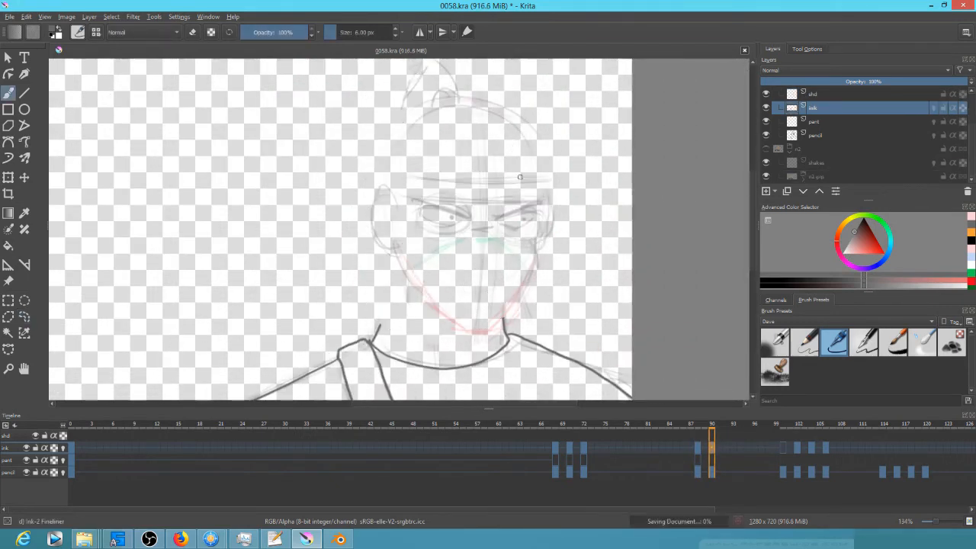
- Ink the neck, both ears and the jawline on frame 90, trimming the line that overshoots the chin
drag(373, 338, 406, 273)
drag(380, 325, 404, 271)
drag(481, 269, 438, 262)
scroll(370, 222, up, 4)
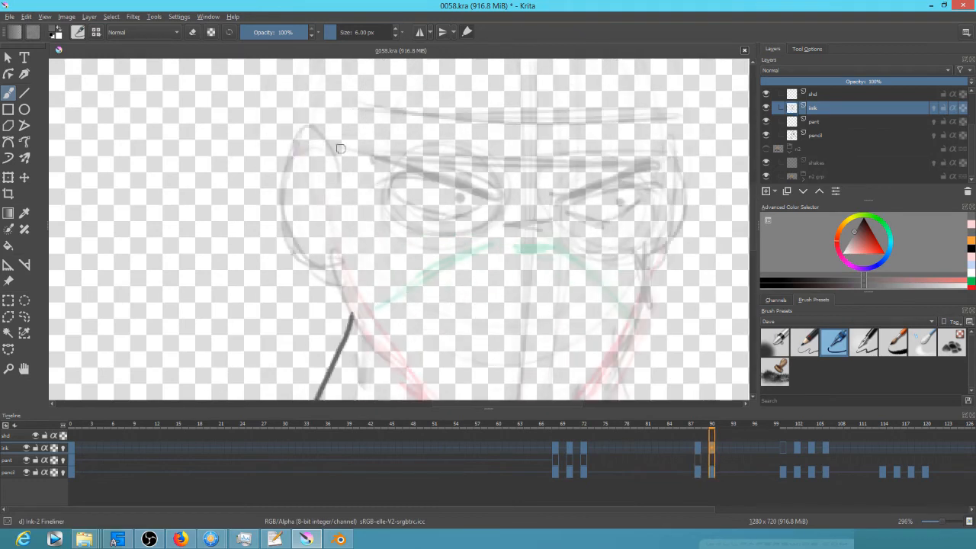
drag(396, 305, 348, 198)
mouse_move(305, 208)
mouse_down()
mouse_move(363, 278)
mouse_move(461, 352)
mouse_move(606, 119)
mouse_move(523, 312)
mouse_up()
key(ctrl+z)
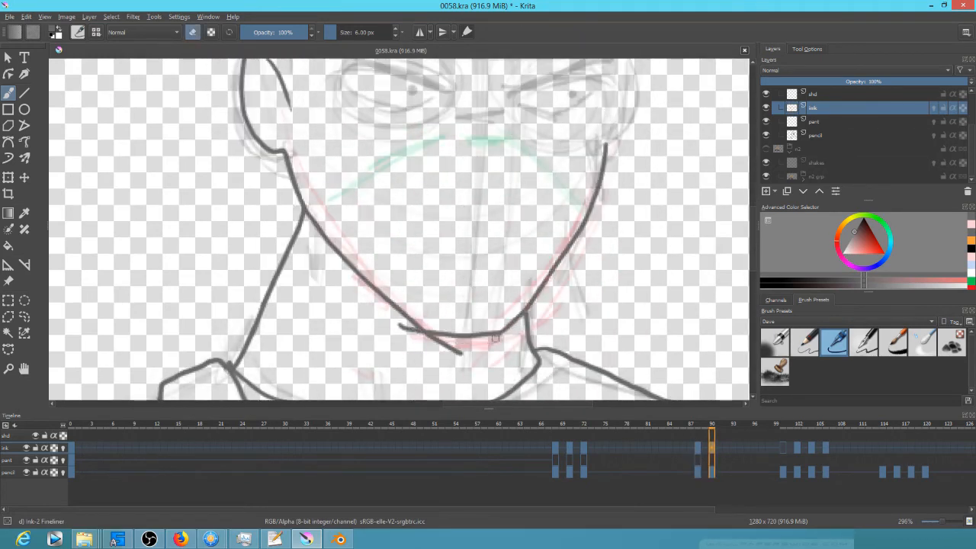
drag(458, 354, 428, 338)
mouse_move(617, 62)
mouse_down()
mouse_move(551, 196)
mouse_move(631, 163)
mouse_up()
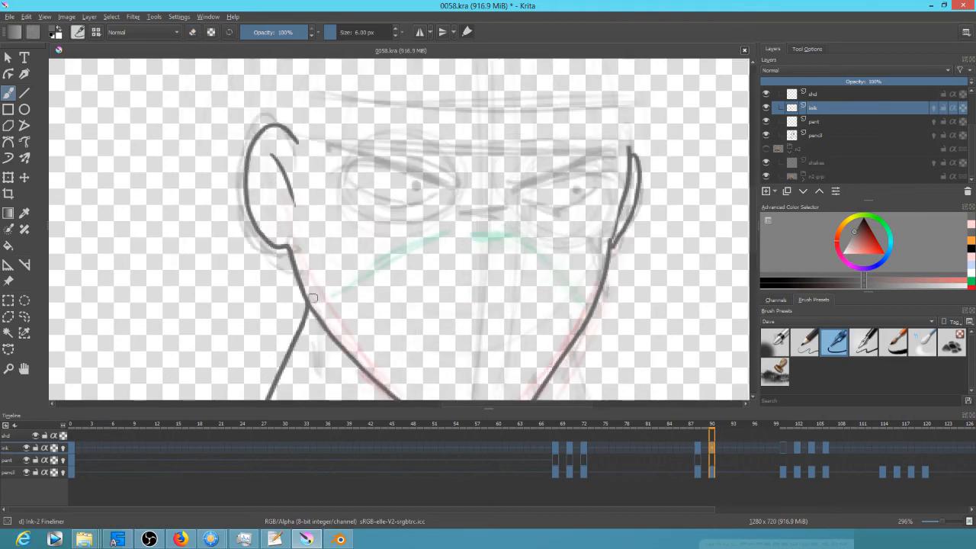
- Ink the mask's upper edge, the slanted brows and the narrowed eyes on frame 90
drag(307, 299, 602, 288)
drag(324, 169, 463, 178)
drag(448, 177, 326, 164)
key(period)
key(period)
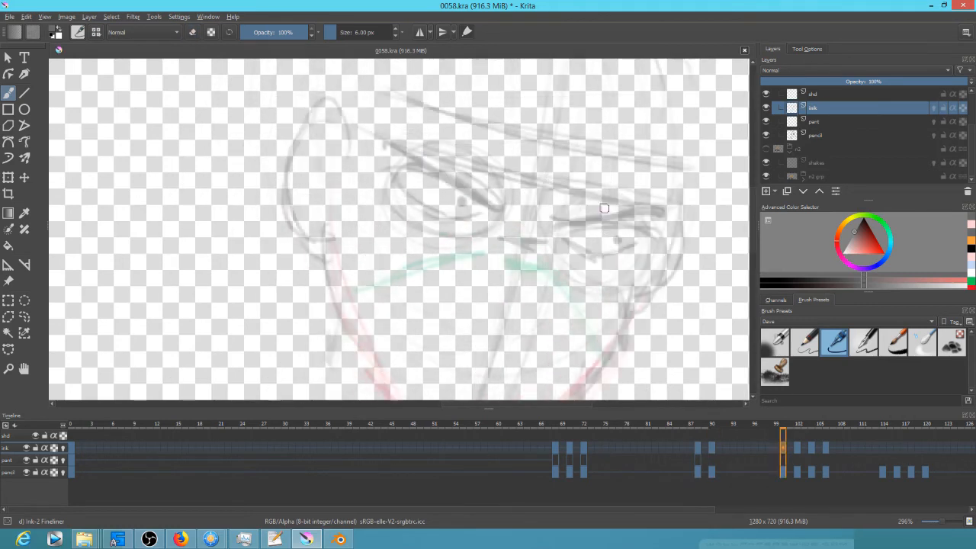
key(comma)
key(comma)
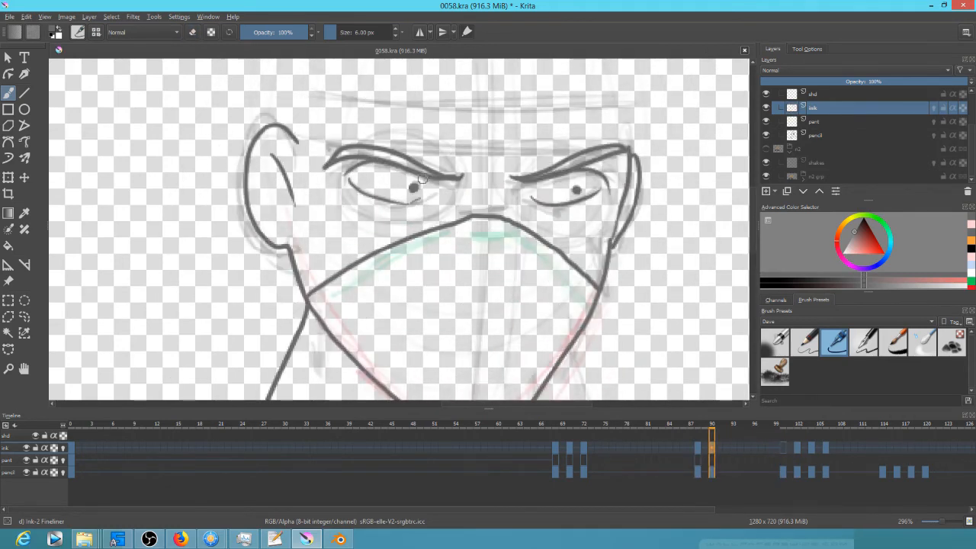
- Add the crease lines to the mask on frame 90, comparing with the neighbouring inked frame
drag(783, 424, 711, 424)
drag(451, 259, 388, 309)
key(comma)
key(period)
drag(463, 280, 427, 353)
mouse_move(516, 283)
mouse_down()
mouse_move(521, 350)
mouse_move(544, 289)
mouse_up()
- Ink the skull outline, ponytail and headband on frame 90, redoing a headband line in the mirrored view
drag(414, 116, 397, 189)
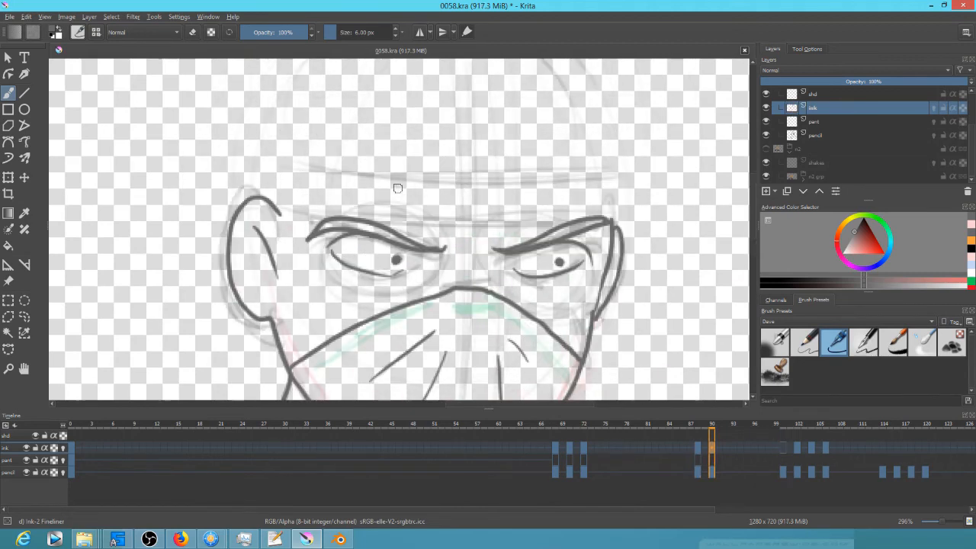
drag(473, 230, 517, 176)
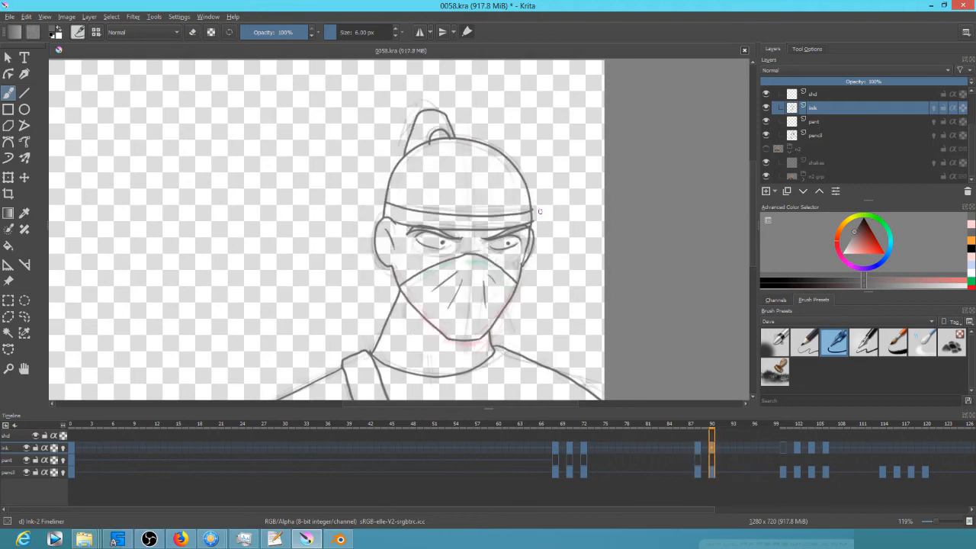
key(ctrl+z)
key(m)
scroll(349, 246, up, 3)
mouse_move(174, 159)
mouse_down()
mouse_move(470, 139)
mouse_move(457, 172)
mouse_move(485, 164)
mouse_up()
- Copy frame 102's ink drawing into frame 100
click(784, 450)
click(712, 448)
click(784, 448)
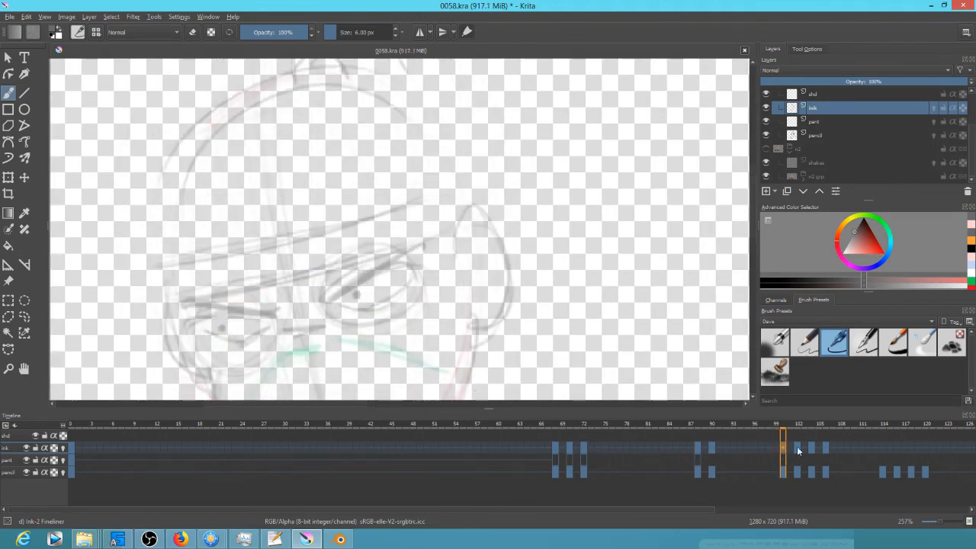
click(796, 448)
click(783, 449)
scroll(563, 253, down, 3)
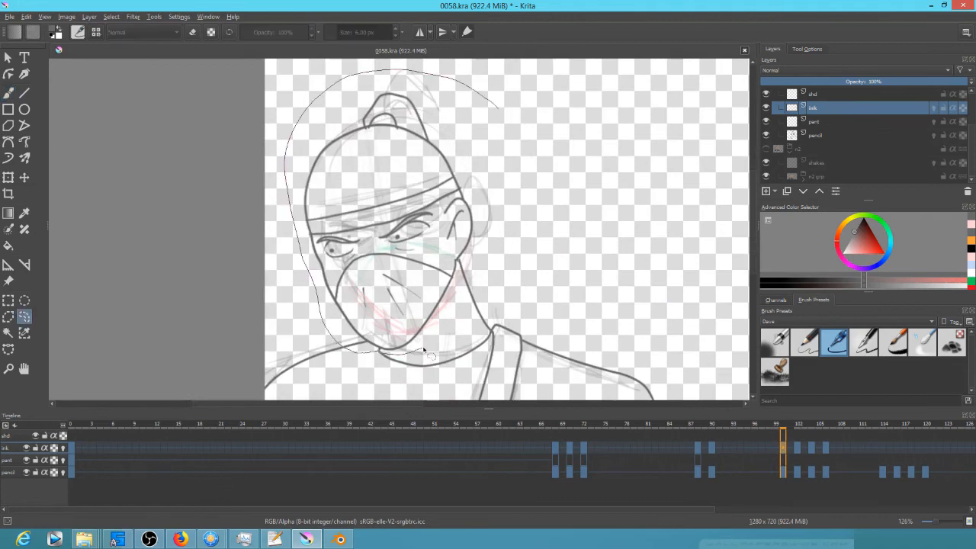
- Lasso the head on frame 100 and transform it to fit the pencil drawing
drag(425, 349, 543, 177)
drag(574, 263, 516, 279)
key(Return)
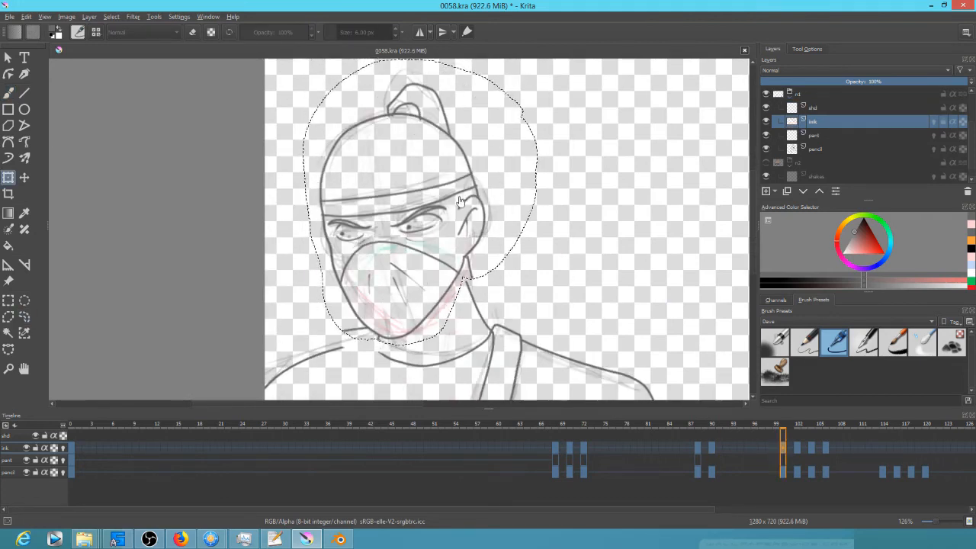
- Clean up and reconnect the shoulder, collar and neck lines to the moved head on frame 100
key(b)
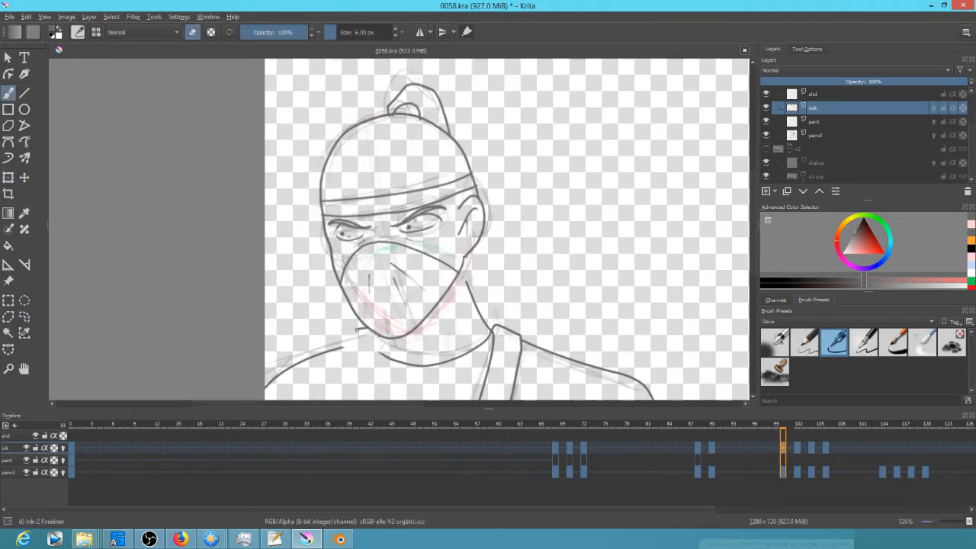
key(e)
drag(379, 337, 379, 351)
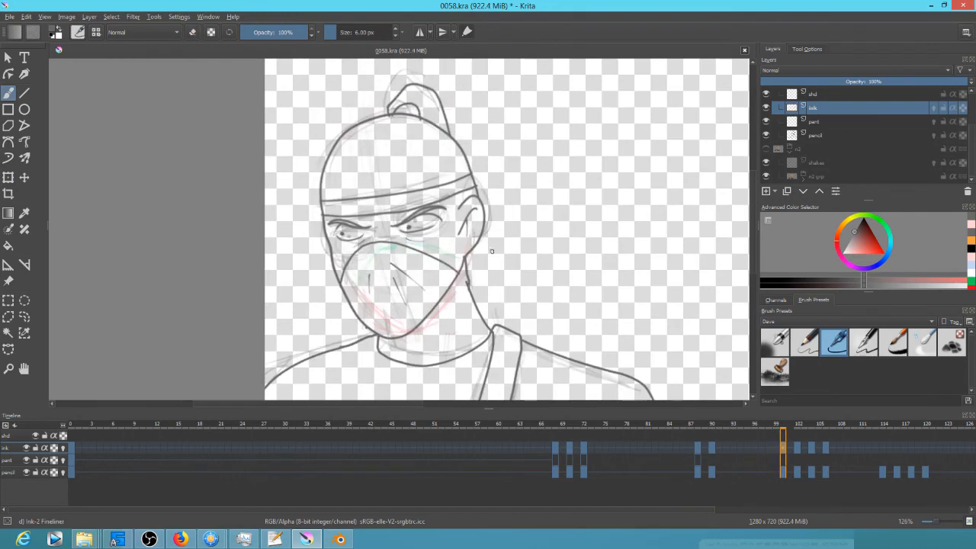
key(space)
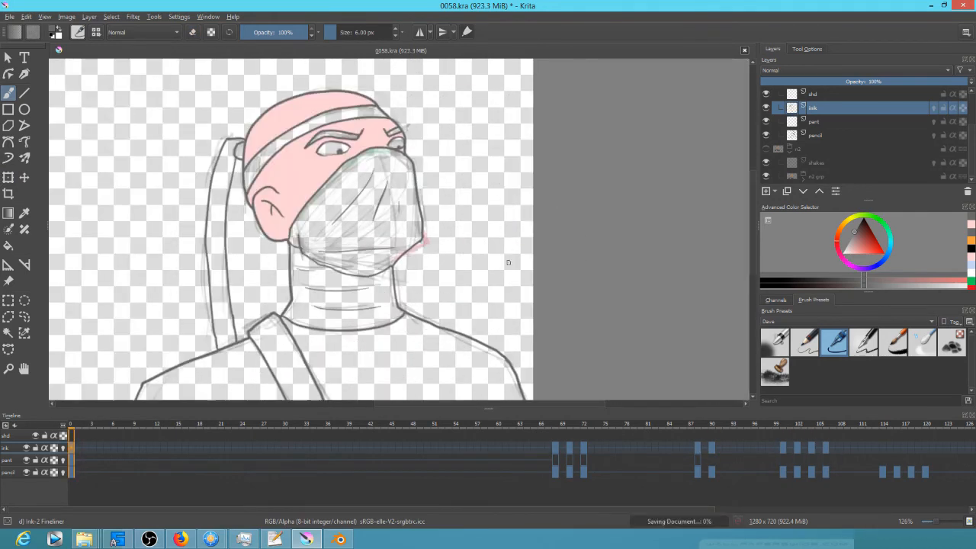
- Hide the pencil layer and fill the headband, brows, mask, ponytail and shirt black on the pant layer at frame 0
click(766, 135)
click(863, 219)
click(818, 122)
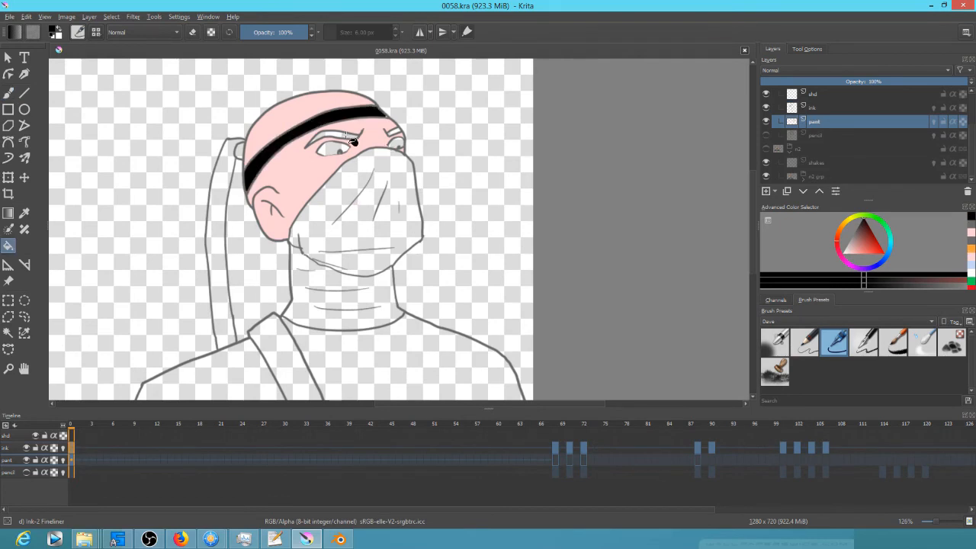
click(347, 167)
click(226, 384)
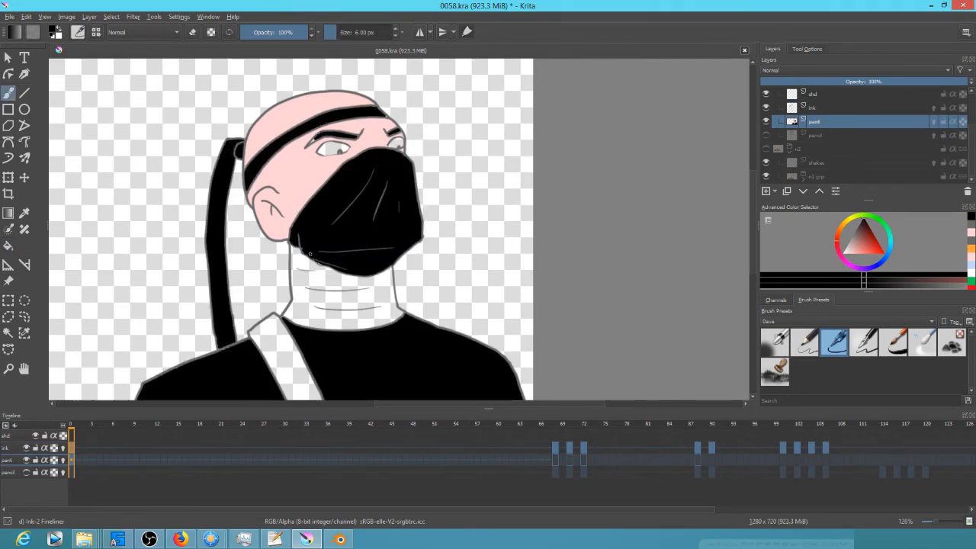
- Fill the headband, mask, shirt and brows black on frame 68 of the pant layer
click(555, 460)
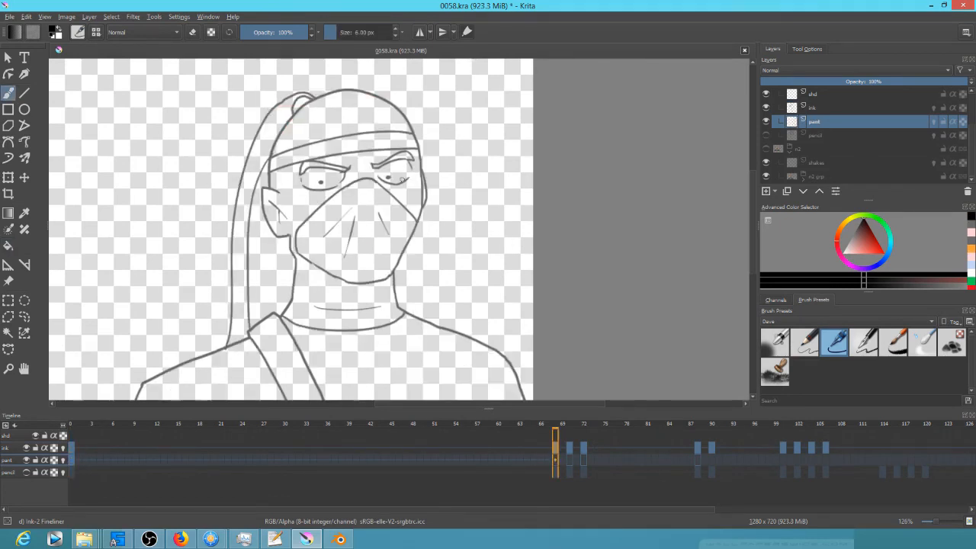
click(361, 144)
click(356, 229)
click(381, 366)
click(210, 374)
scroll(335, 189, up, 5)
click(294, 132)
click(512, 107)
- Fill the headband, brows, mask and shirt black on frame 70
click(569, 459)
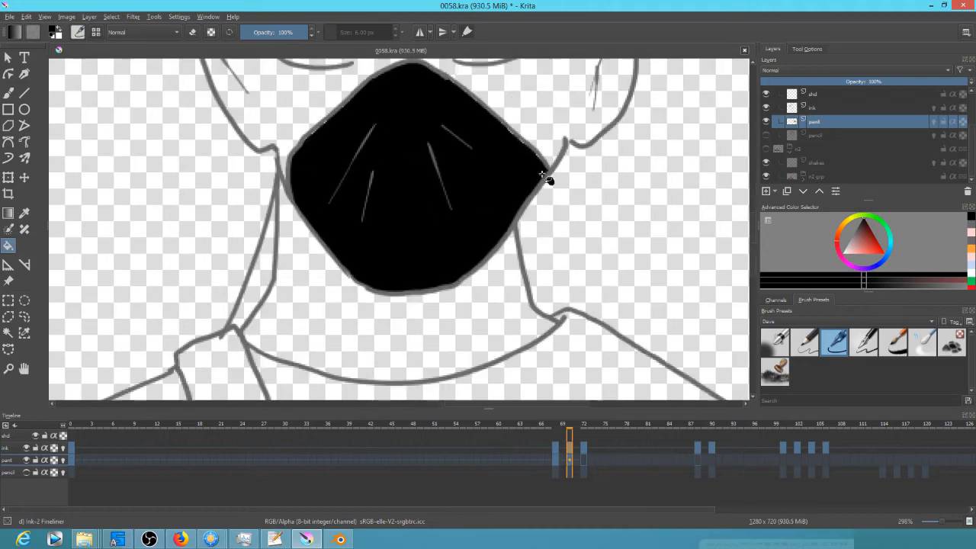
drag(427, 328, 537, 169)
click(427, 327)
click(212, 368)
- Fill the shirt black on frames 72 and 88
click(583, 459)
click(399, 307)
click(697, 459)
click(411, 335)
click(212, 367)
- Add blank pant keyframes at frames 100 and 102 and fill the shirt black there
click(784, 459)
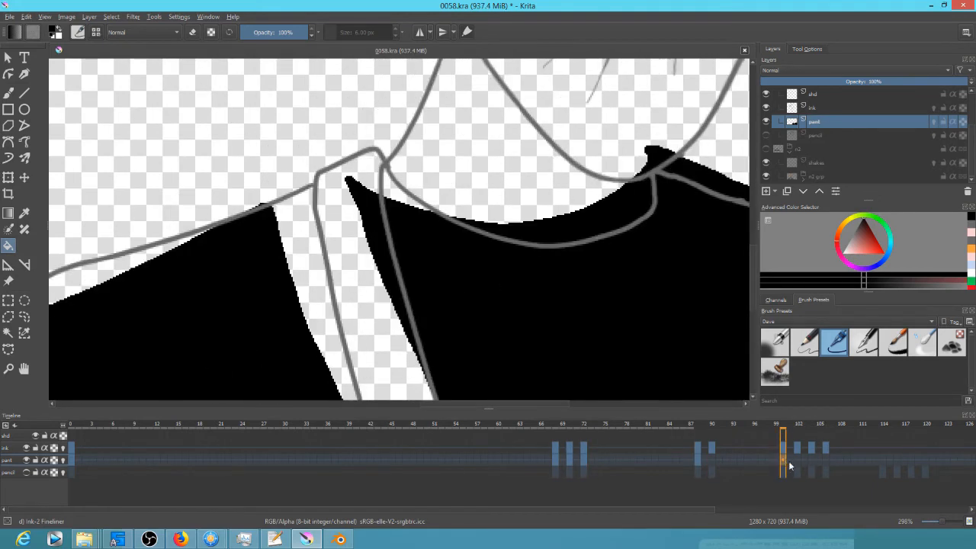
right_click(785, 460)
click(798, 459)
click(783, 460)
click(488, 328)
click(244, 339)
- Fill the shirt black on frames 104 and 106 of the pant layer
click(811, 459)
click(510, 335)
click(209, 336)
click(825, 459)
drag(615, 260, 485, 290)
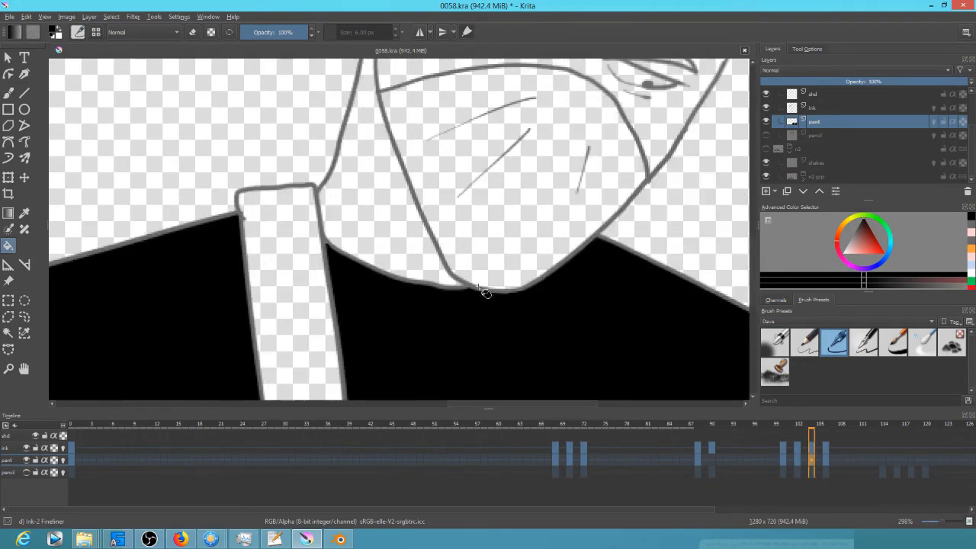
- Check the fill edges on frames 88 and 70 and set the Fill tool's feathering radius to 1 px
click(697, 460)
drag(410, 244, 475, 335)
click(569, 459)
click(806, 49)
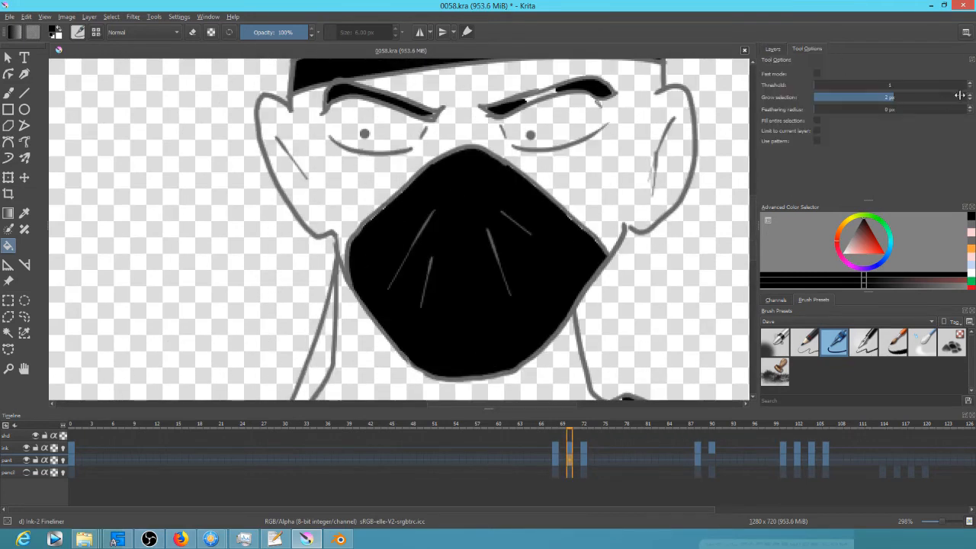
click(555, 460)
- Fill the mask black on frames 72 and 100 of the pant layer
click(583, 460)
click(496, 338)
click(782, 459)
click(507, 333)
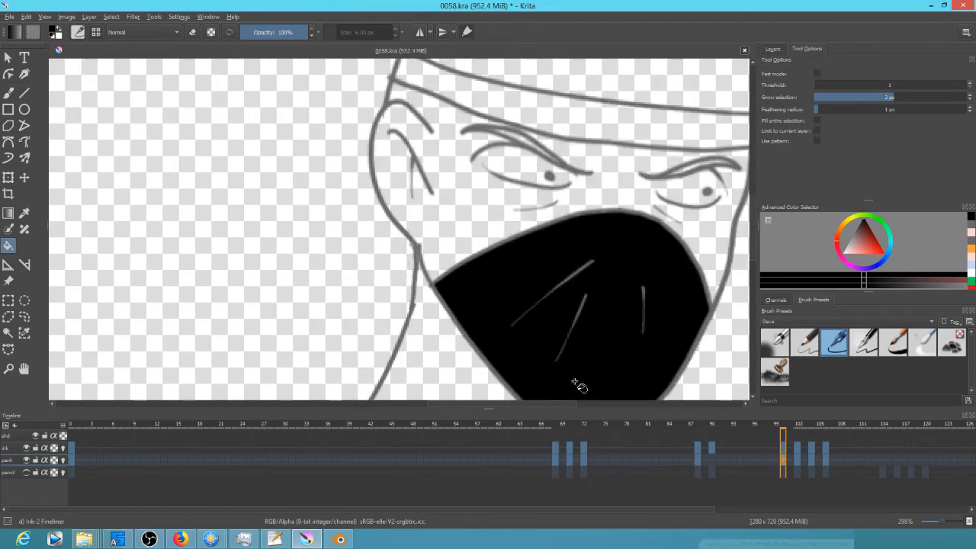
- Fill the mask black on frames 102, 104 and 106 of the pant layer
click(797, 460)
click(811, 459)
click(526, 337)
click(825, 459)
click(797, 460)
- Fill the headband and hair black on frames 72 and 70, and check the fills on frames 68 and 0
click(583, 460)
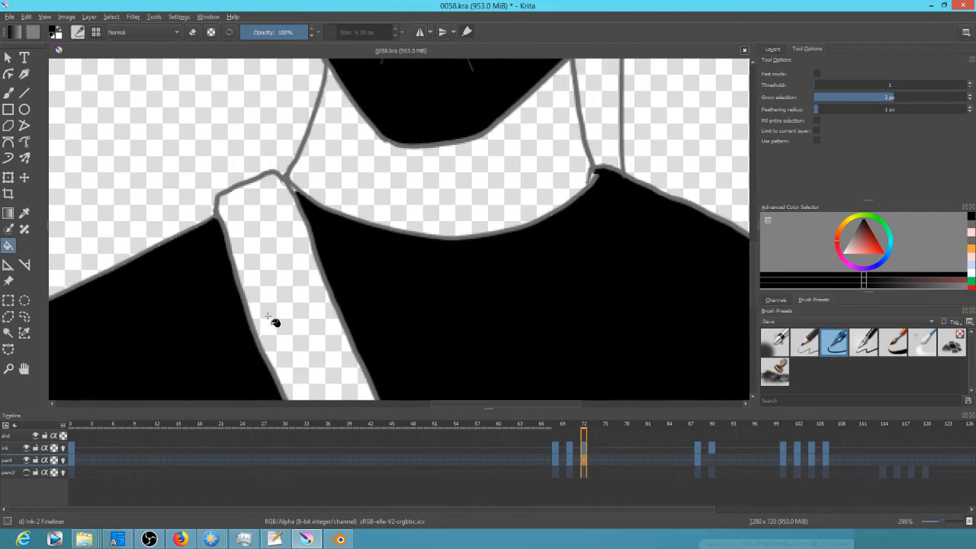
scroll(566, 262, down, 6)
scroll(566, 263, up, 5)
click(426, 71)
click(569, 460)
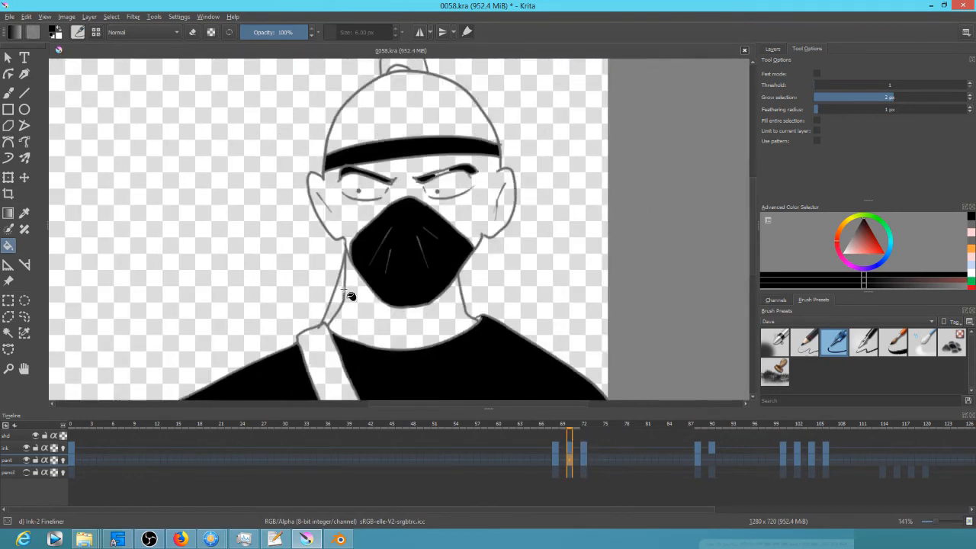
click(408, 76)
drag(406, 76, 401, 133)
click(555, 460)
click(71, 460)
drag(505, 240, 523, 94)
drag(680, 397, 563, 335)
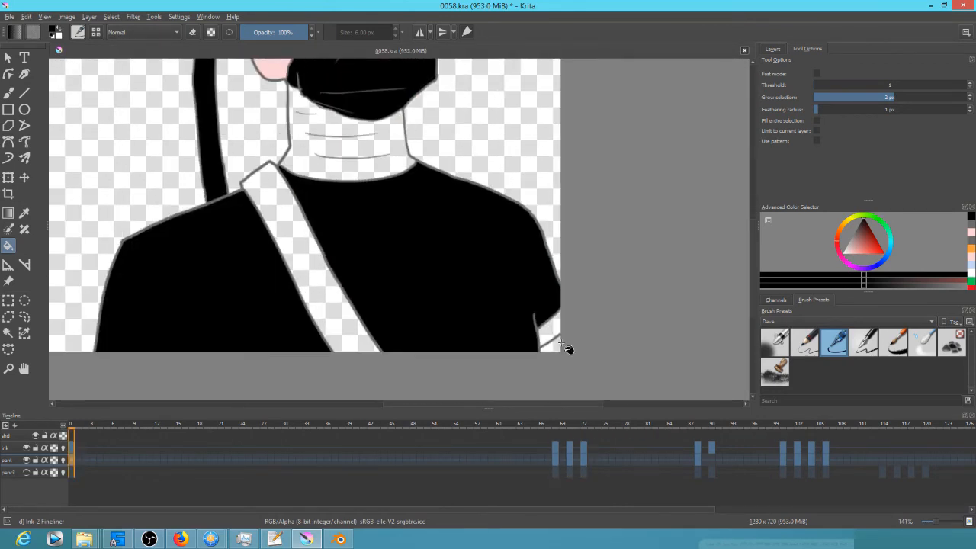
- Fill the headband black on frames 100 and 102 of the pant layer
key(Right)
key(Right)
key(Right)
key(Right)
key(Right)
key(Right)
key(Right)
key(Right)
drag(419, 272, 304, 338)
click(368, 181)
click(395, 70)
key(Left)
key(Left)
key(Left)
key(Left)
key(Left)
key(Left)
key(Left)
key(Left)
key(Left)
key(Left)
key(Left)
key(Left)
key(Left)
key(Left)
key(Left)
key(Left)
key(Left)
key(Left)
key(Left)
key(Left)
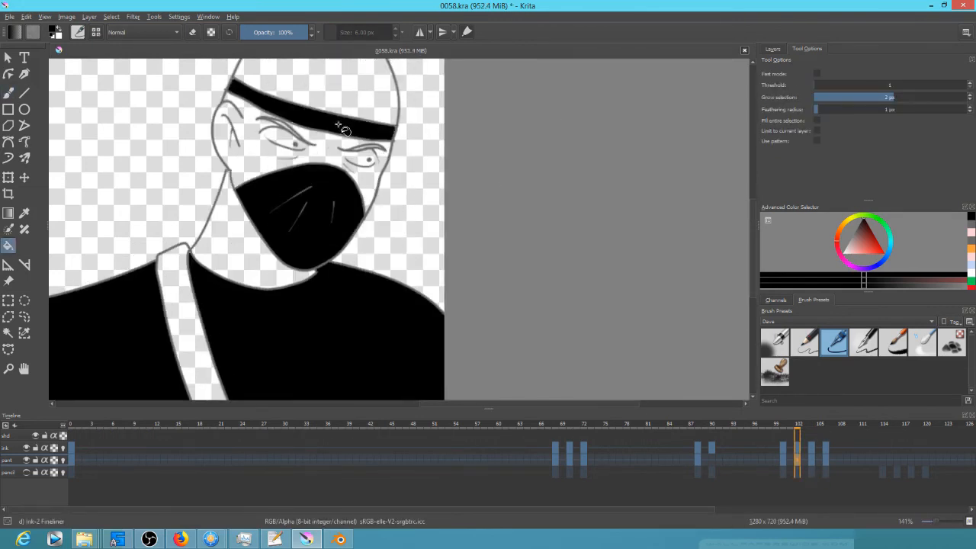
- Fill the headband black on frames 104 and 106 of the pant layer
key(Right)
key(Right)
key(Right)
key(Right)
key(Right)
key(Right)
- Fill the hair bun black on each pant keyframe from frame 88 through frame 106
key(Left)
key(Left)
key(Left)
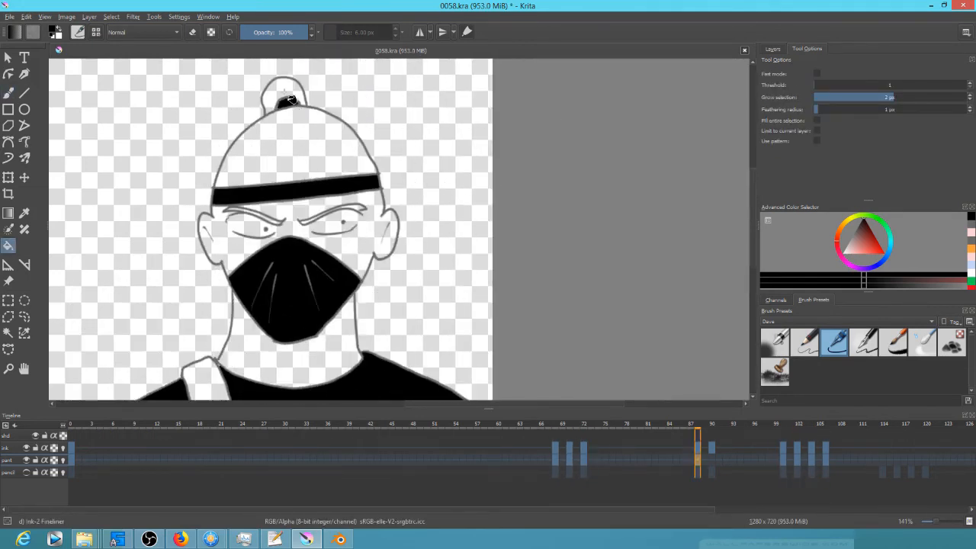
key(Right)
click(343, 98)
key(Right)
click(358, 115)
key(Right)
click(399, 131)
key(Right)
- Paint the eyebrows black with the 6 px brush on the keyframes from frame 68 through frame 72
key(b)
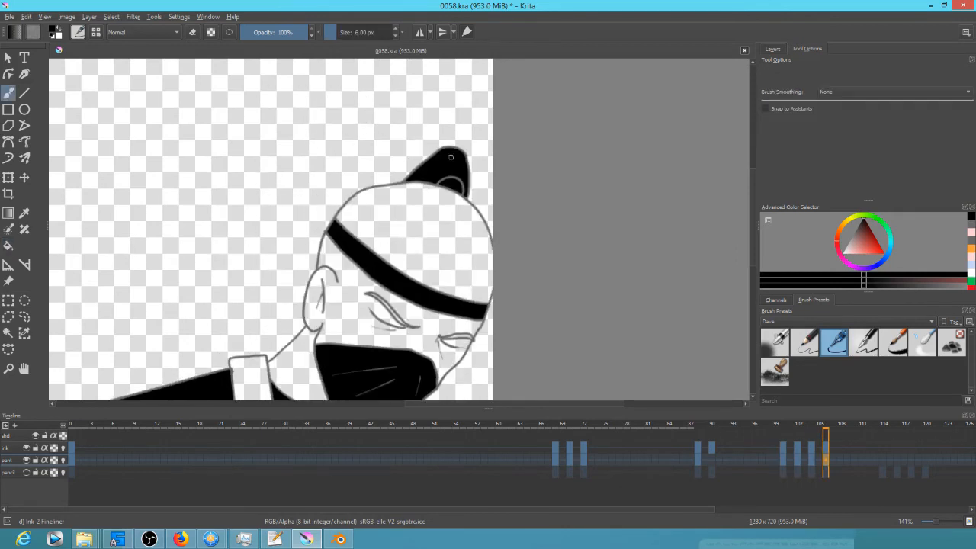
key(Left)
mouse_move(412, 261)
mouse_down()
mouse_move(381, 170)
mouse_move(370, 262)
mouse_up()
key(Left)
key(Left)
key(Left)
key(Left)
key(Left)
key(Left)
key(Left)
key(Left)
key(Left)
key(Left)
key(Left)
key(Left)
key(Left)
key(Left)
key(Left)
key(Left)
key(Left)
key(Left)
key(Left)
key(Left)
key(Left)
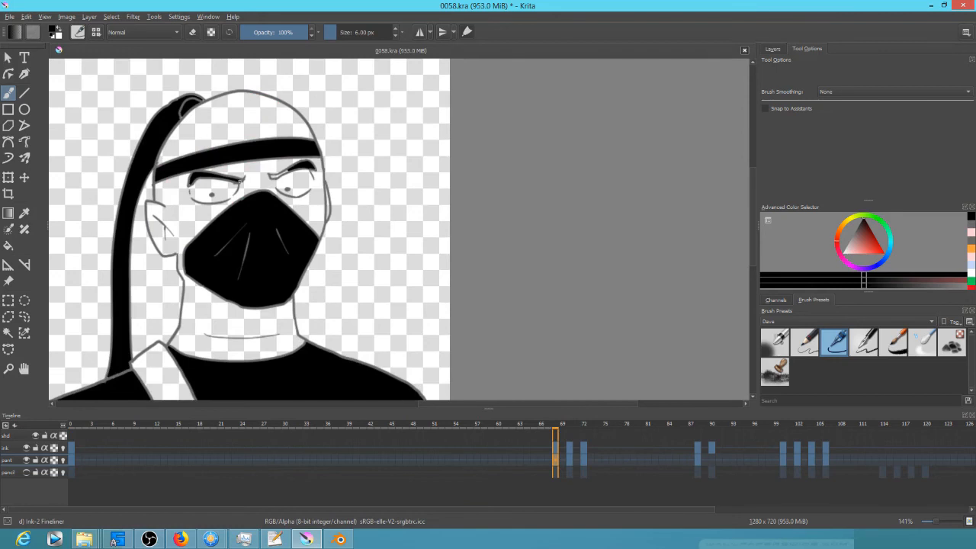
drag(131, 270, 131, 190)
key(Right)
key(Right)
key(Right)
key(Right)
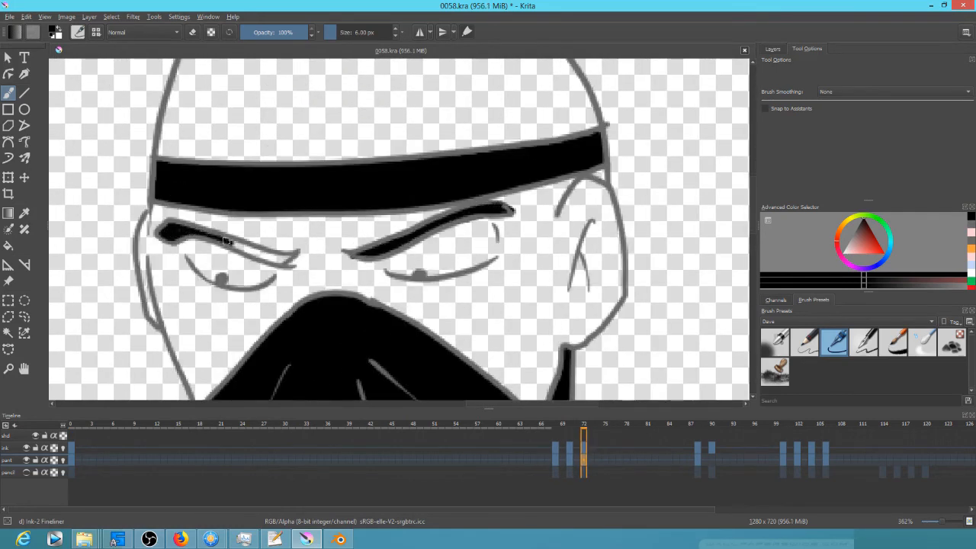
- Paint inside the eyebrow outlines in black on frame 88 of the pant layer
key(Right)
key(Right)
key(Right)
key(Right)
key(Right)
key(Right)
key(Right)
key(Right)
key(Right)
key(Right)
key(Right)
key(Right)
key(Right)
key(Right)
key(Right)
key(Right)
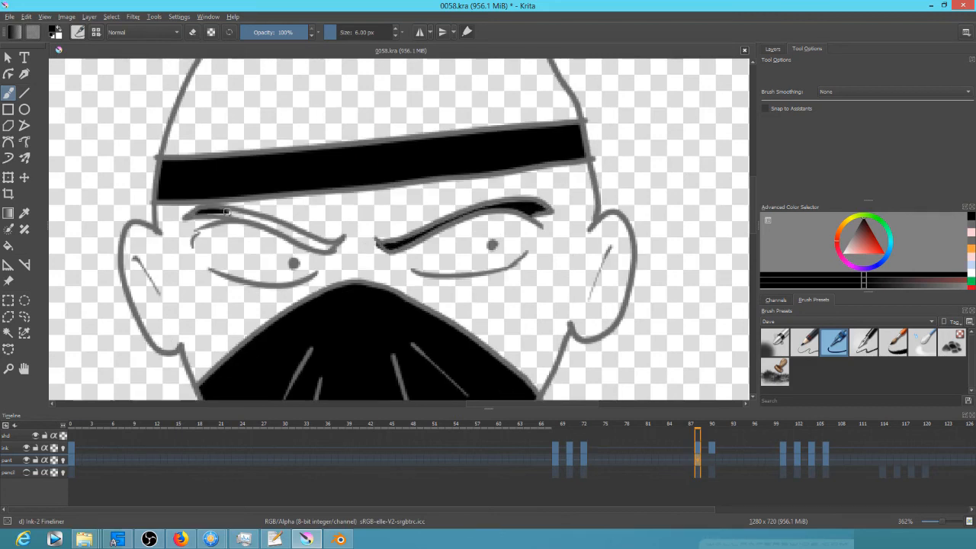
- Paint inside the eyebrow outlines in black on frame 100 of the pant layer
key(Right)
key(Right)
key(Right)
key(Right)
key(Right)
key(Right)
key(Right)
key(Right)
key(Right)
key(Right)
key(Right)
key(Right)
key(Right)
key(Right)
key(Right)
key(Right)
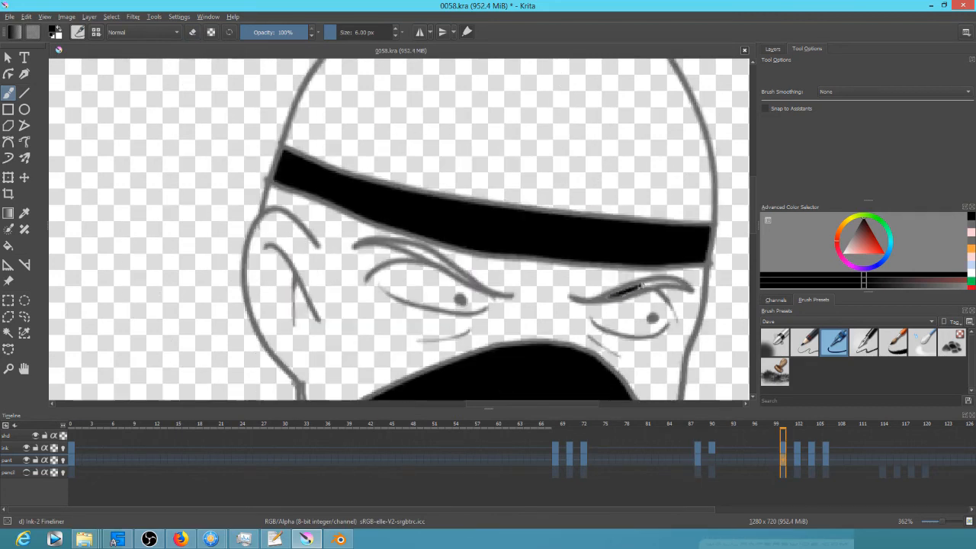
- Paint the eyebrows black on frame 102 with the canvas view mirrored
key(Right)
key(Right)
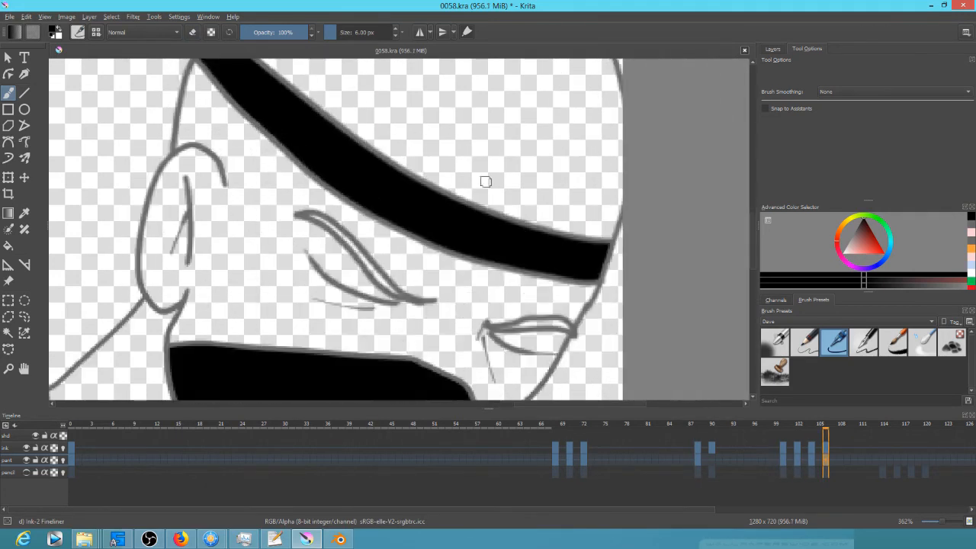
key(Left)
key(Left)
key(Left)
key(Left)
key(Left)
key(Left)
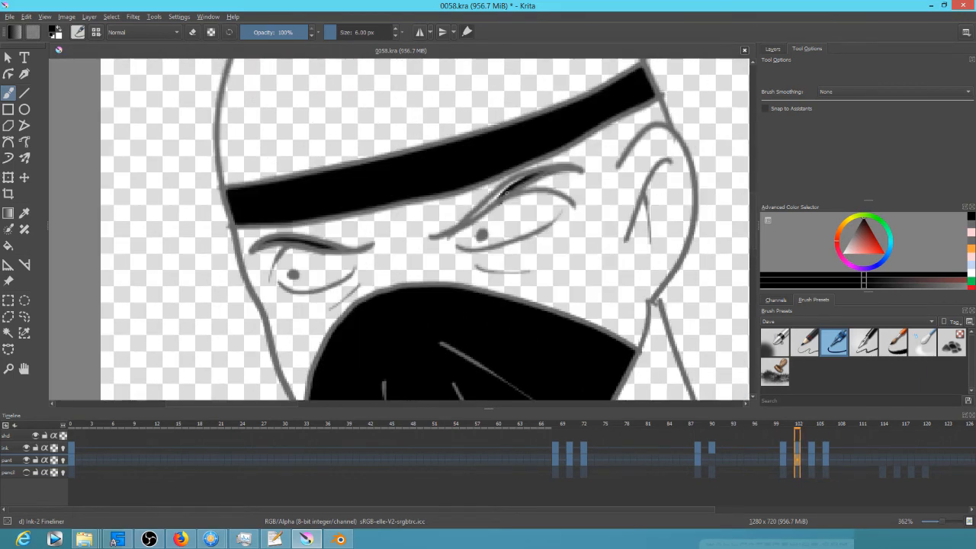
drag(541, 164, 506, 194)
- Return to frame 88 and check the eyebrow, headband and mask fills with the upper body in view
key(Left)
key(Left)
key(Left)
key(Left)
key(Left)
key(Left)
key(Left)
key(Left)
key(Left)
key(Left)
key(Left)
key(Left)
drag(581, 144, 475, 145)
scroll(458, 180, down, 3)
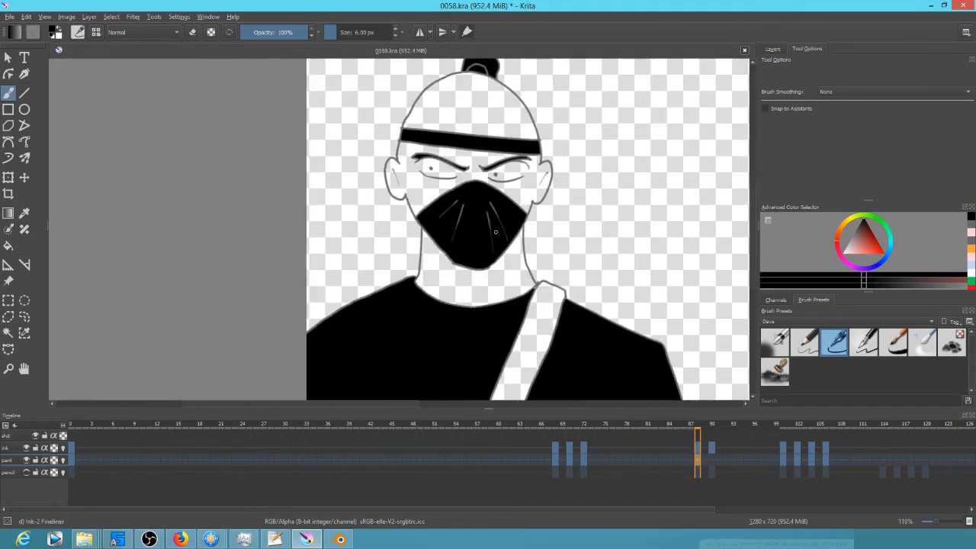
- Save the file and fill the scalp above the headband with the pale pink skin colour on frame 68
key(ctrl+s)
key(Left)
key(Left)
key(Left)
key(Left)
key(Left)
key(Left)
key(Left)
key(Left)
key(Left)
key(Left)
key(Left)
key(Left)
key(Left)
key(Left)
key(Left)
key(Left)
key(Left)
key(Left)
key(Left)
key(m)
drag(327, 103, 443, 142)
ctrl+click(389, 142)
key(f)
key(Right)
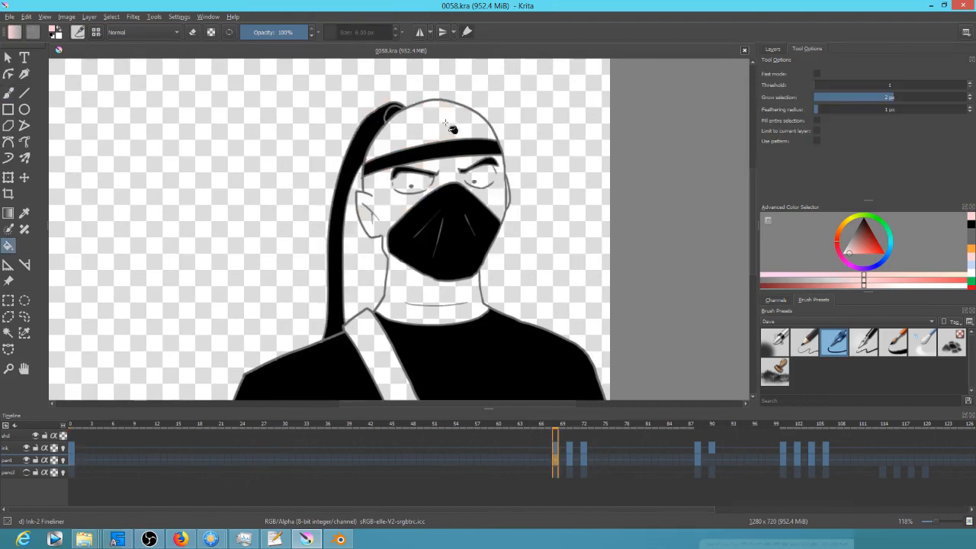
- Close the gaps in the eye outlines with skin-coloured brush strokes on frames 68 to 88 of the pant layer
key(b)
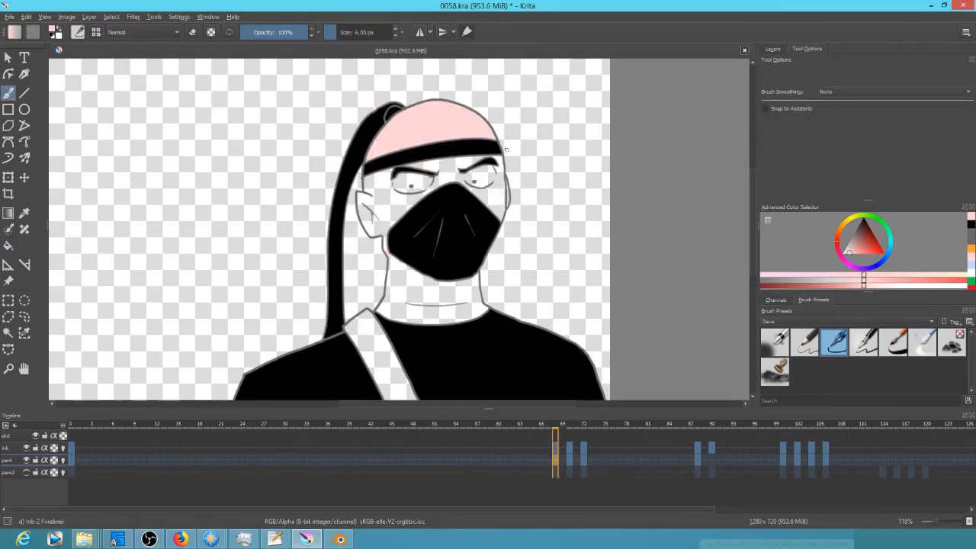
scroll(506, 150, up, 3)
key(Right)
key(Right)
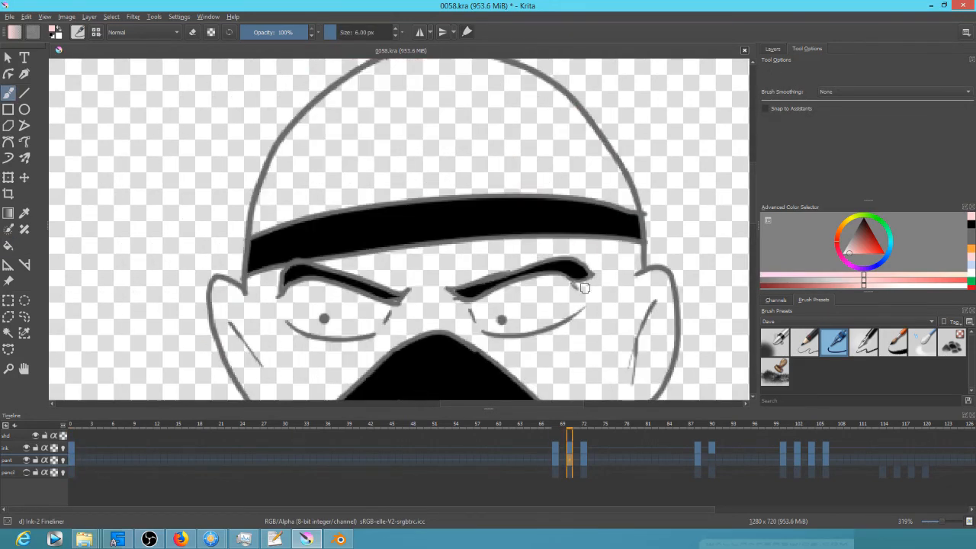
key(Right)
key(Right)
key(period)
drag(288, 302, 299, 335)
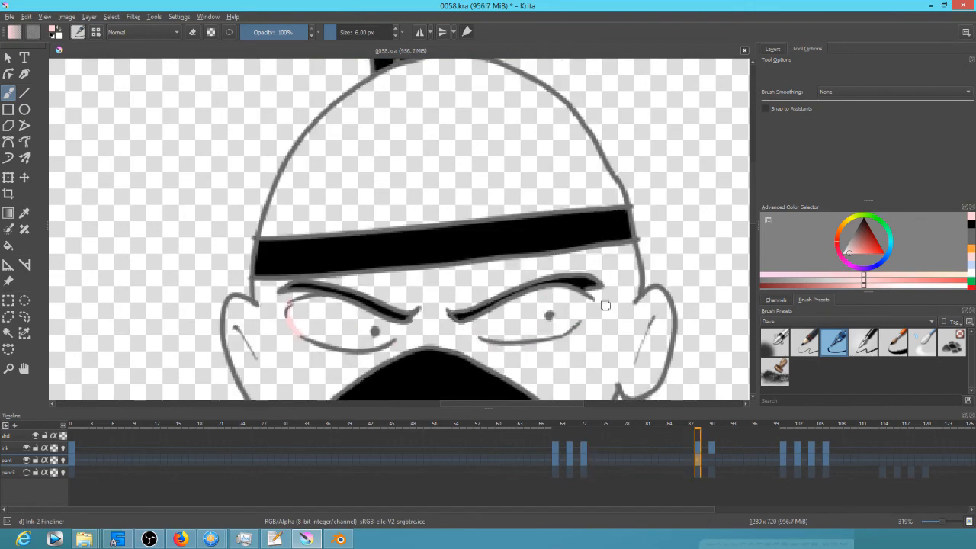
- Close the open eye outlines with skin-coloured brush strokes on frames 100 to 106
key(period)
drag(636, 369, 638, 384)
key(period)
drag(498, 361, 384, 270)
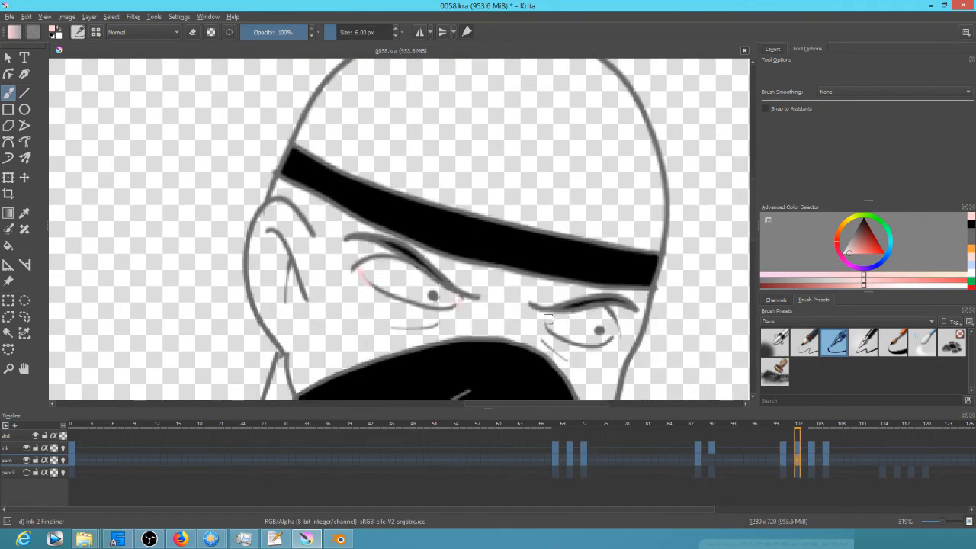
drag(629, 322, 620, 335)
key(period)
drag(477, 279, 414, 202)
key(period)
drag(516, 307, 511, 199)
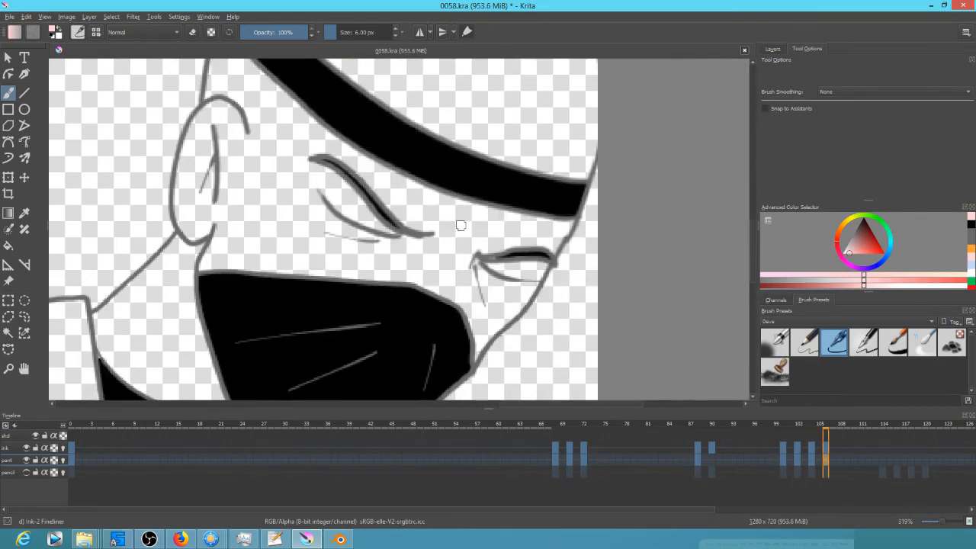
- Fill the face and ear with the skin colour on frame 106 and return to frame 70
key(f)
click(463, 234)
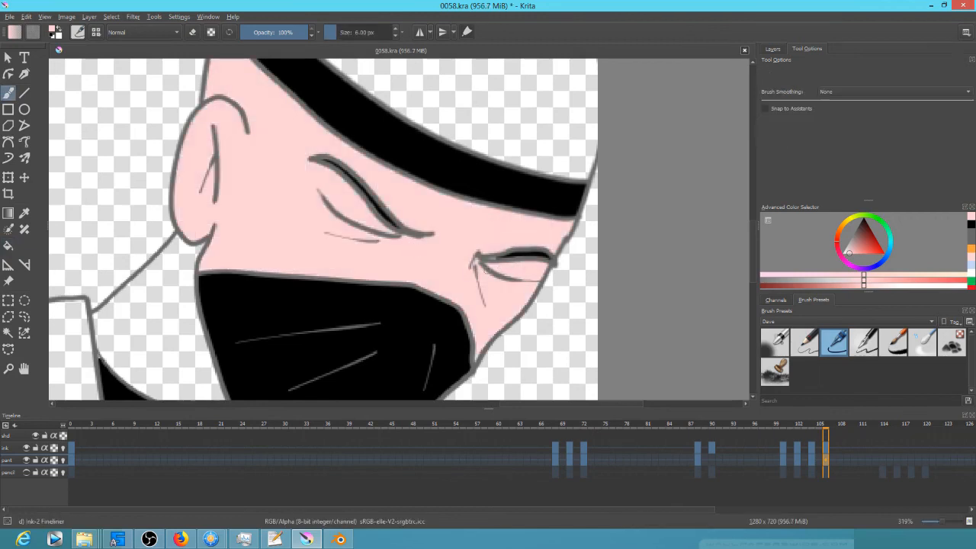
key(comma)
key(comma)
key(comma)
key(comma)
key(comma)
key(comma)
key(comma)
key(comma)
key(comma)
key(comma)
key(comma)
key(comma)
key(comma)
key(comma)
key(comma)
key(comma)
key(comma)
key(comma)
key(comma)
key(comma)
key(comma)
key(comma)
key(comma)
key(comma)
key(comma)
key(comma)
key(comma)
key(comma)
key(comma)
key(comma)
key(comma)
key(comma)
key(comma)
key(comma)
key(comma)
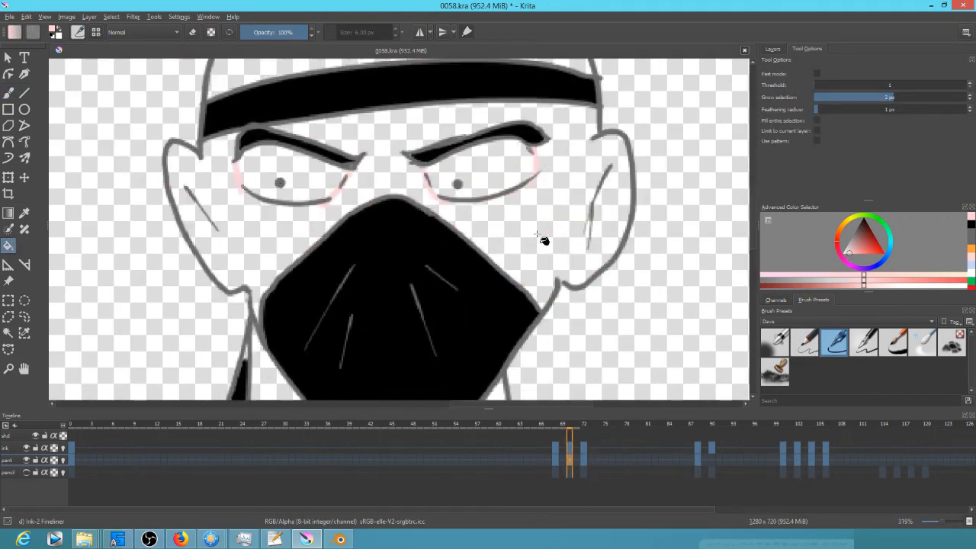
- Fill the face, ears and scalp with the pale pink skin colour on the remaining frames from 70 onward
key(period)
key(period)
key(period)
key(period)
key(period)
key(period)
key(period)
key(period)
key(period)
key(period)
key(period)
key(period)
key(period)
key(period)
key(period)
key(period)
key(period)
key(period)
key(period)
key(period)
click(602, 233)
drag(588, 234, 564, 340)
key(period)
- Fill the whites of the eyes with white frame by frame, starting from frame 68
key(comma)
key(comma)
key(comma)
key(comma)
key(comma)
key(comma)
key(comma)
key(comma)
key(comma)
key(x)
key(period)
key(period)
key(period)
key(period)
key(period)
key(period)
key(period)
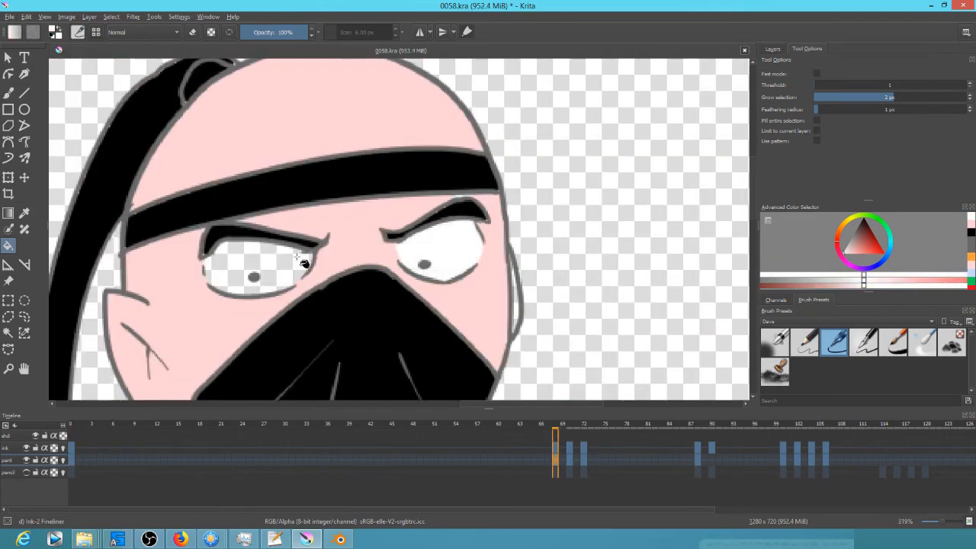
key(period)
key(period)
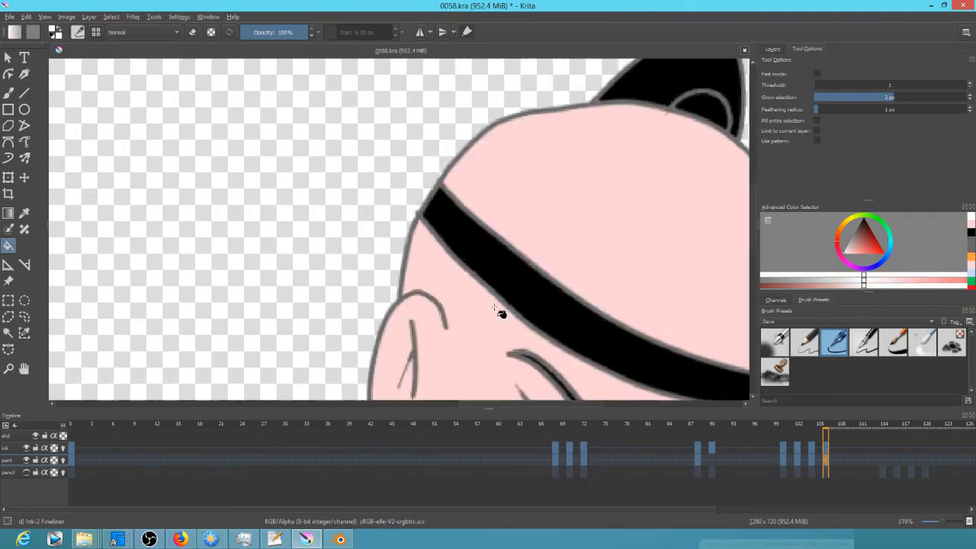
key(comma)
drag(614, 336, 482, 165)
ctrl+click(422, 170)
key(b)
mouse_move(644, 169)
mouse_down()
mouse_move(579, 258)
mouse_move(484, 280)
mouse_up()
- Sample the light blue from the reference image in the color group and hide the group again
click(773, 49)
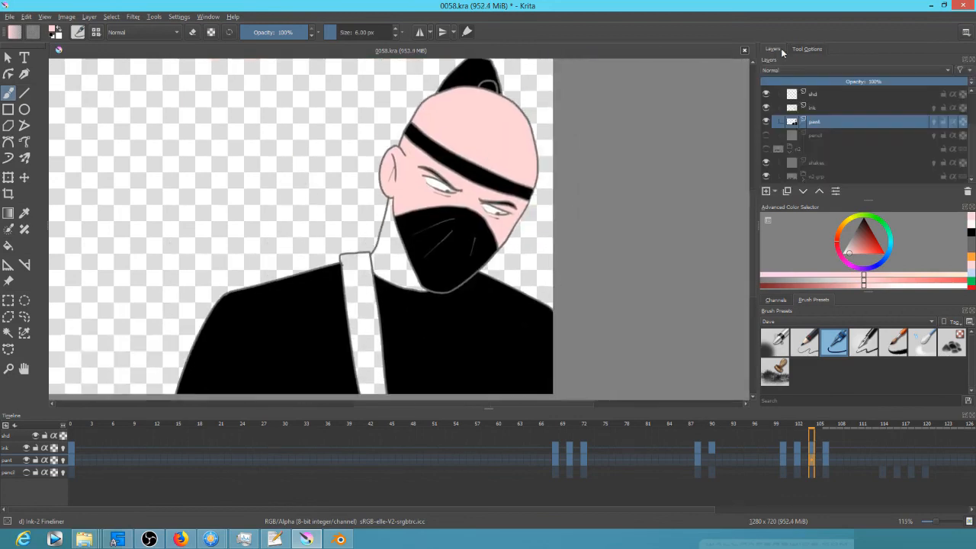
scroll(770, 106, up, 2)
click(766, 94)
drag(183, 228, 427, 152)
ctrl+click(213, 138)
click(766, 94)
mouse_move(427, 229)
mouse_down()
mouse_move(433, 288)
mouse_move(189, 216)
mouse_up()
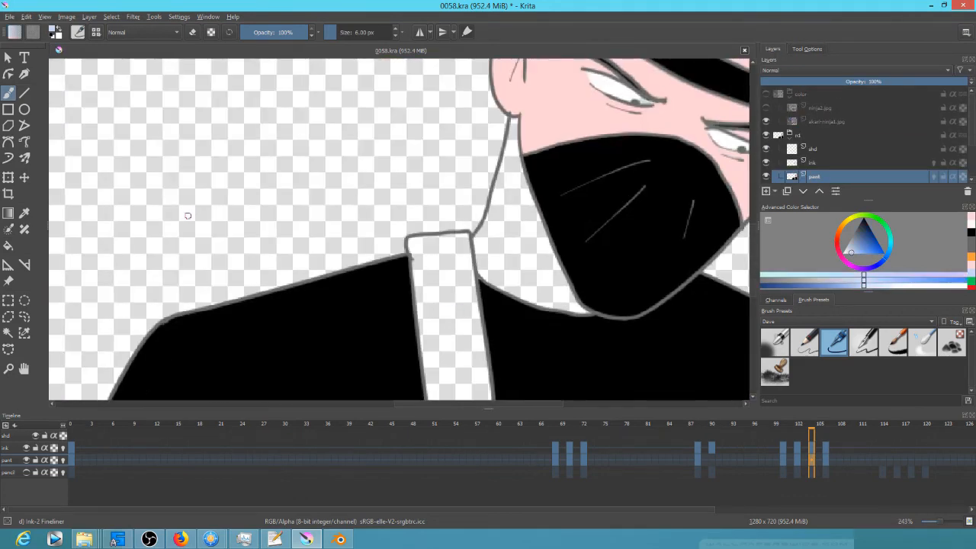
- Fill the neck area below the mask with the light blue on the frames from 68 to 88
key(Home)
key(f)
click(553, 177)
key(period)
key(period)
key(period)
key(period)
click(567, 234)
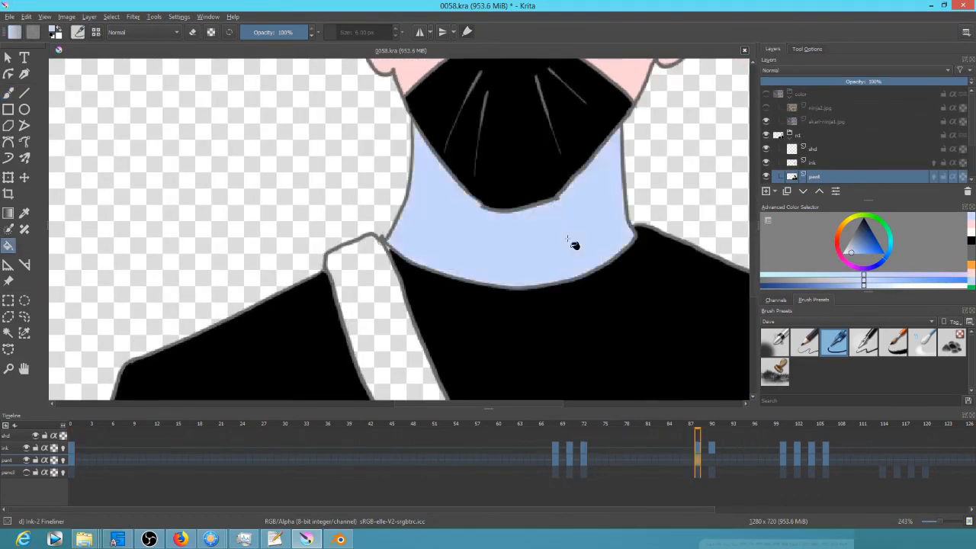
- Fill the neck with the light blue on the remaining frames through frame 106
key(period)
key(period)
key(period)
click(533, 268)
key(period)
click(533, 268)
- Draw two short dark fold lines on the blue neck above the existing one on frame 68
click(805, 343)
scroll(599, 309, up, 2)
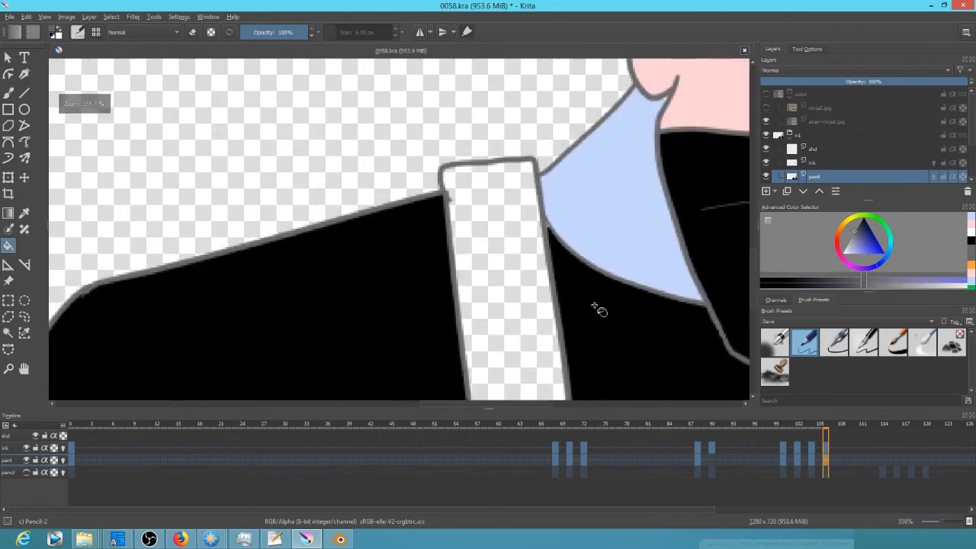
click(555, 460)
drag(736, 114, 614, 229)
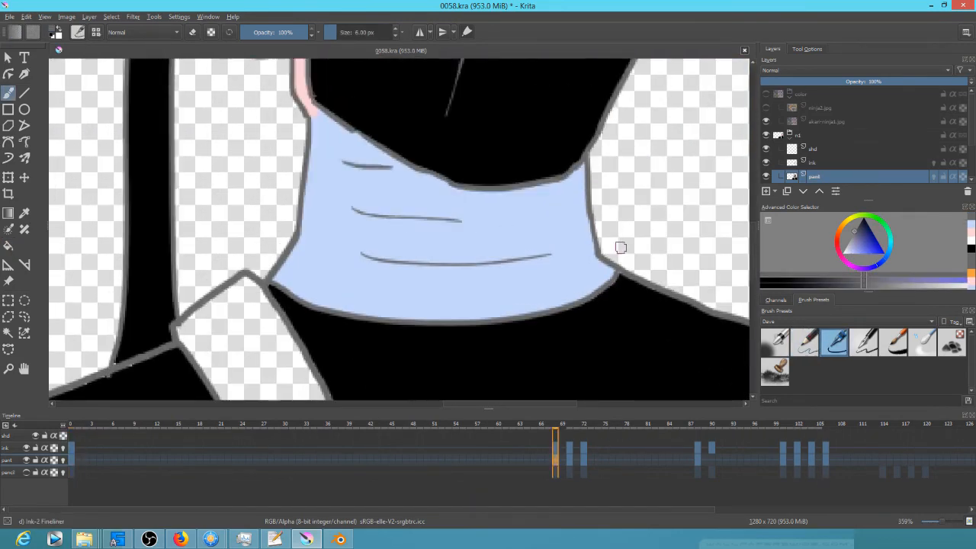
- Draw several thin dark fold lines across the blue neck on frame 88 and move to frame 90
key(period)
key(period)
key(period)
key(period)
key(period)
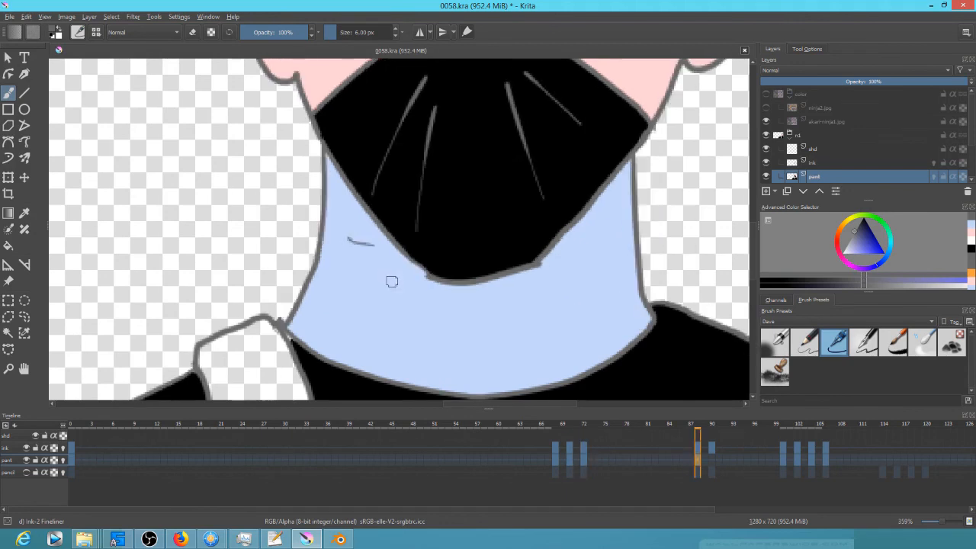
key(period)
drag(696, 429, 712, 430)
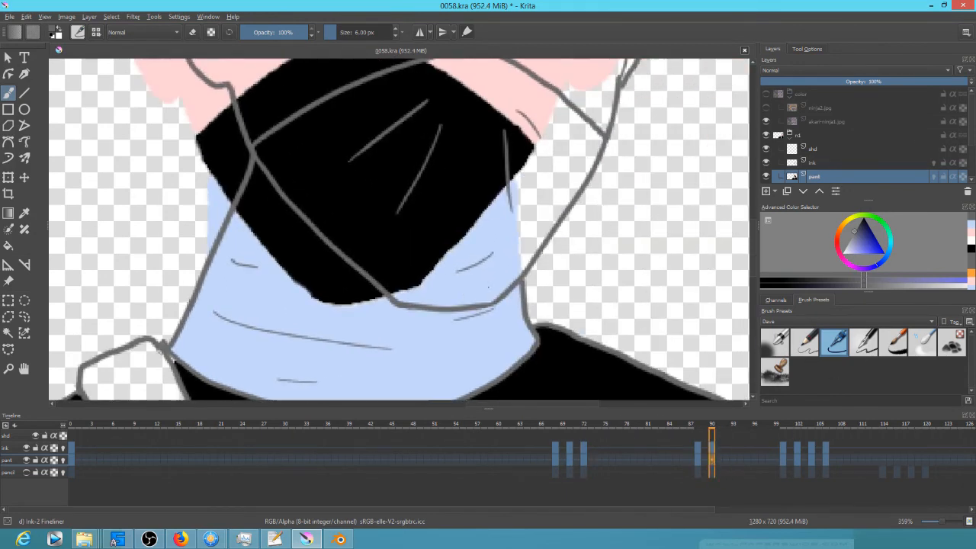
- Insert a blank frame on the paint layer at frame 90
right_click(712, 459)
click(696, 490)
key(period)
key(period)
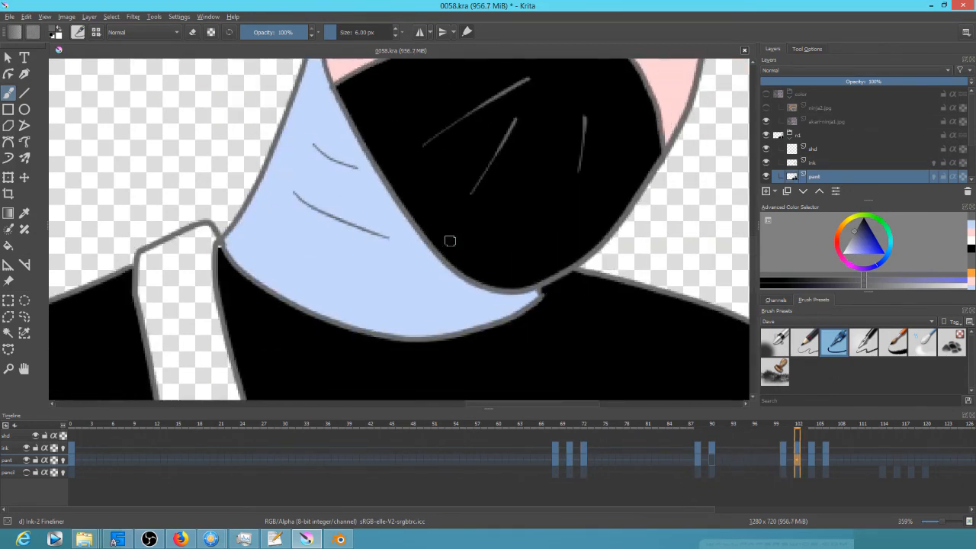
key(period)
key(period)
key(comma)
key(comma)
key(comma)
key(comma)
key(comma)
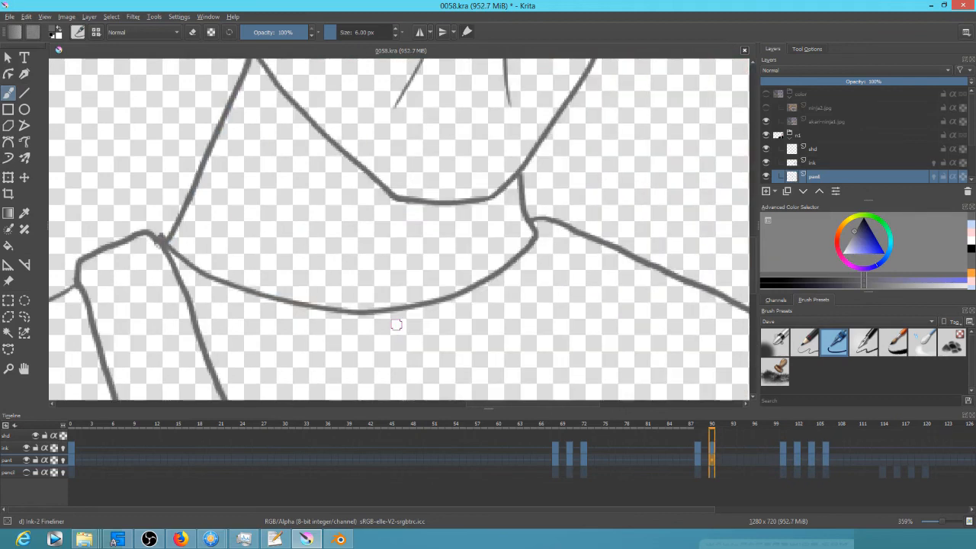
- Add thin fold lines across the neck on the ink layer of frame 90 and return to frame 68
click(813, 162)
key(period)
scroll(487, 226, down, 5)
key(comma)
key(comma)
key(comma)
key(comma)
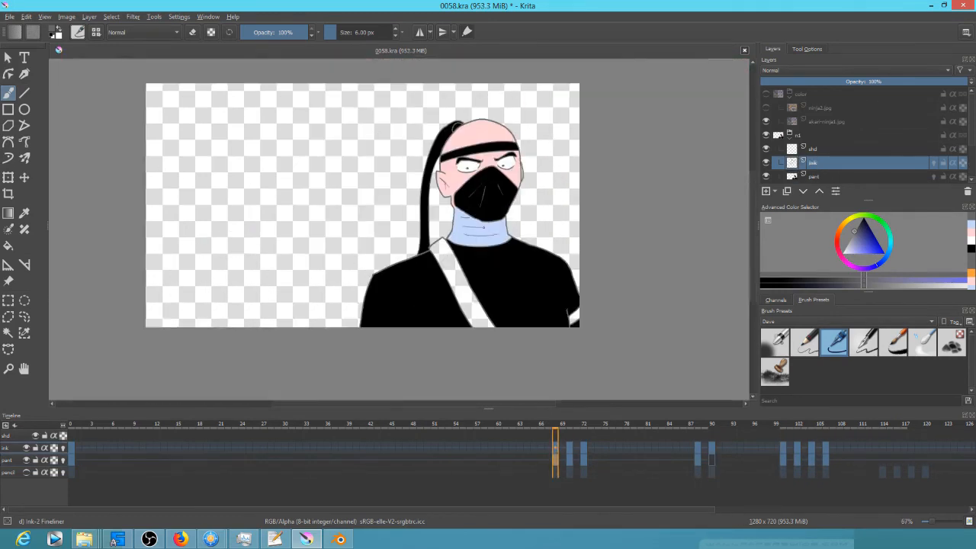
key(comma)
- Sample the neck's light blue, then fill the neck with it and the shirt, mask, headband and topknot with black on frame 90
ctrl+click(481, 232)
key(Page_Down)
key(f)
key(period)
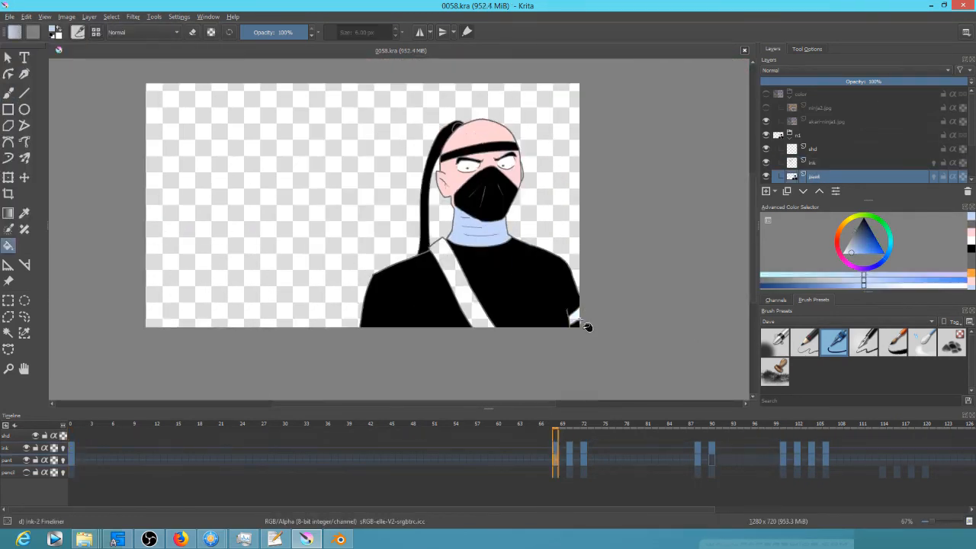
key(period)
key(period)
key(period)
key(period)
key(d)
click(505, 259)
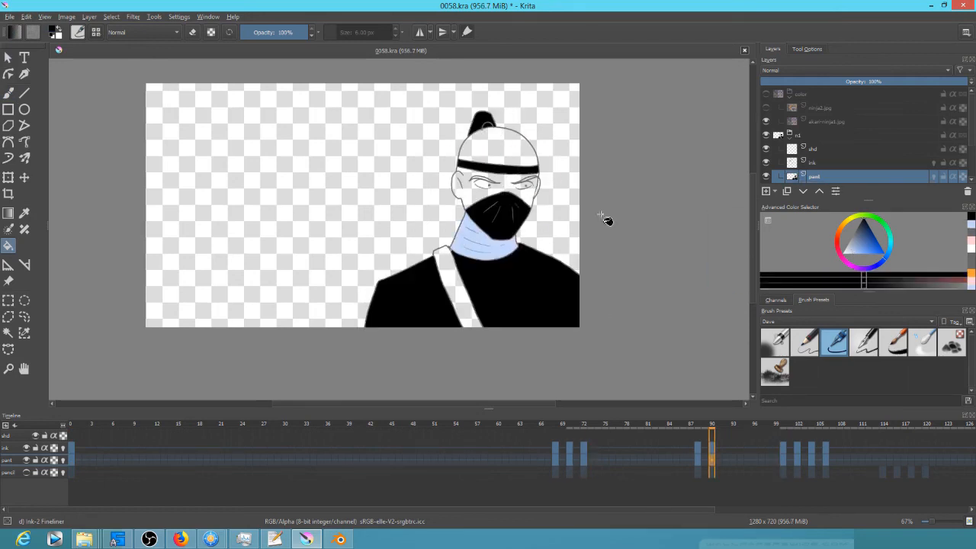
- Paint the eyes white and fill the face, ears and head with the skin colour sampled from frame 88 on frame 90
scroll(487, 190, up, 4)
key(b)
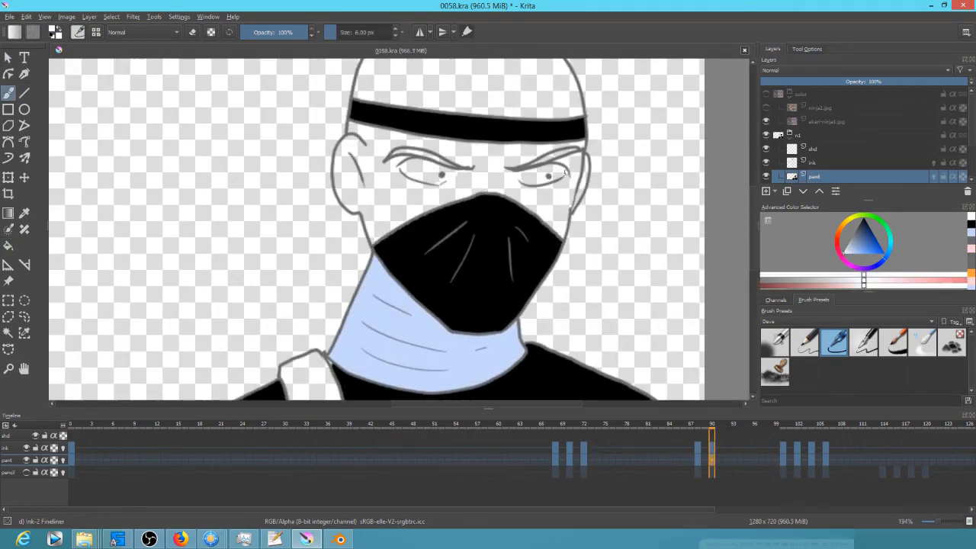
key(comma)
ctrl+click(526, 207)
key(period)
click(400, 204)
key(comma)
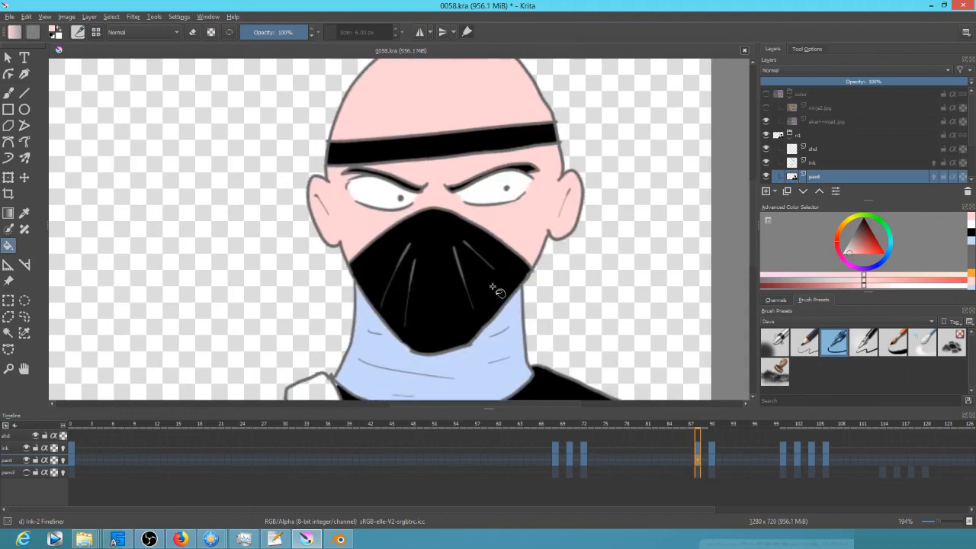
- Sample black from the mask on frame 88 and paint in both eyebrows on frame 90
ctrl+click(494, 287)
key(b)
key(period)
drag(542, 185, 562, 178)
key(m)
mouse_move(350, 182)
mouse_down()
mouse_move(396, 176)
mouse_move(375, 176)
mouse_up()
drag(459, 387, 503, 281)
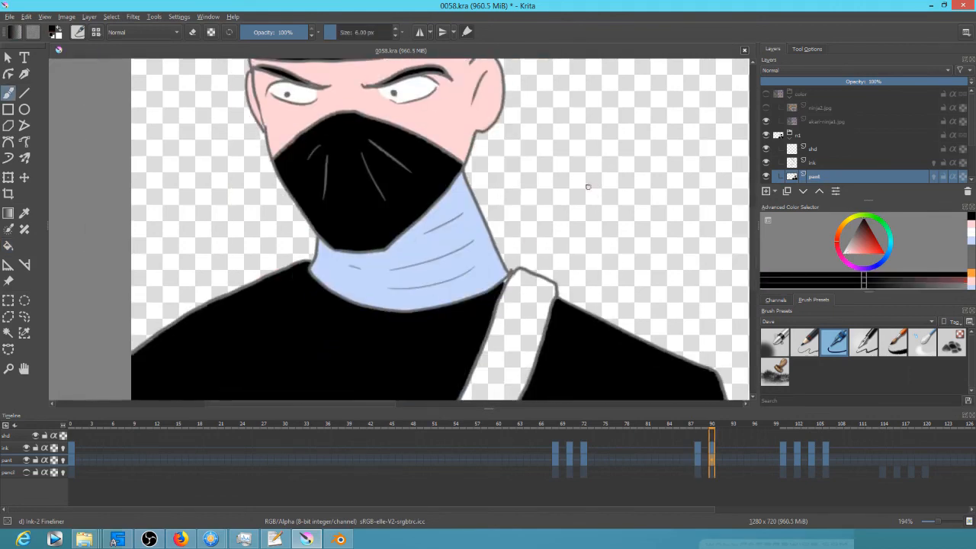
- Touch up the black ponytail beside the neck on frame 70 with a short brush stroke
key(comma)
key(comma)
key(comma)
drag(495, 196, 495, 178)
key(comma)
key(period)
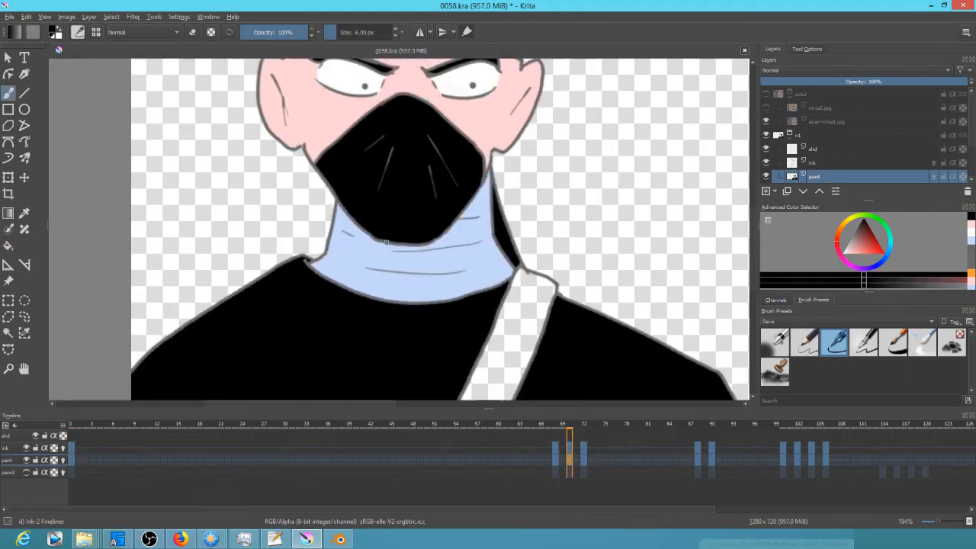
- Step through the coloured frames to frame 104, restore the unmirrored view and save the file
key(period)
key(period)
key(period)
key(period)
key(period)
key(period)
key(m)
key(ctrl+s)
scroll(597, 234, down, 4)
- Hide the lower reference image in the color group and switch to FreeCommander's img\characters folder, closing the interrupted action dialog
click(766, 94)
click(765, 121)
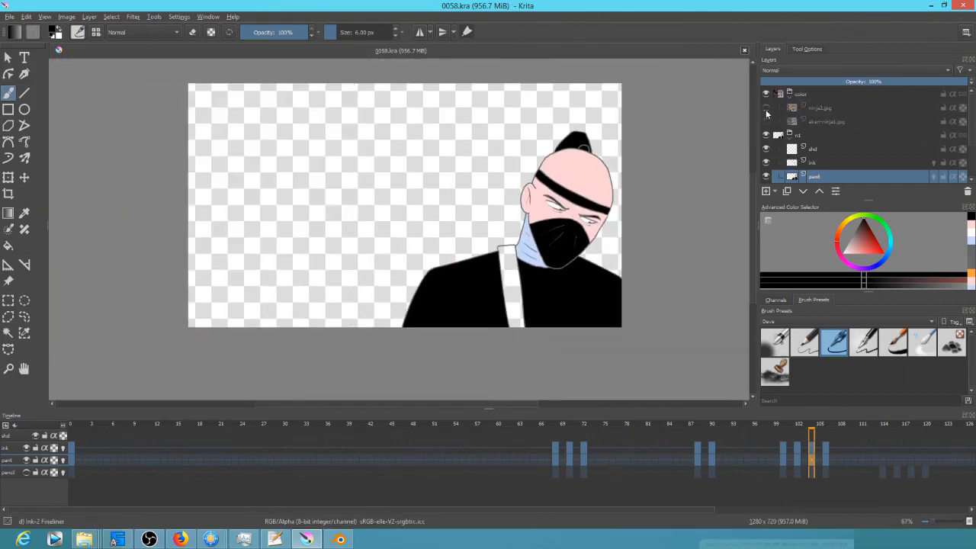
click(204, 538)
click(252, 466)
click(203, 542)
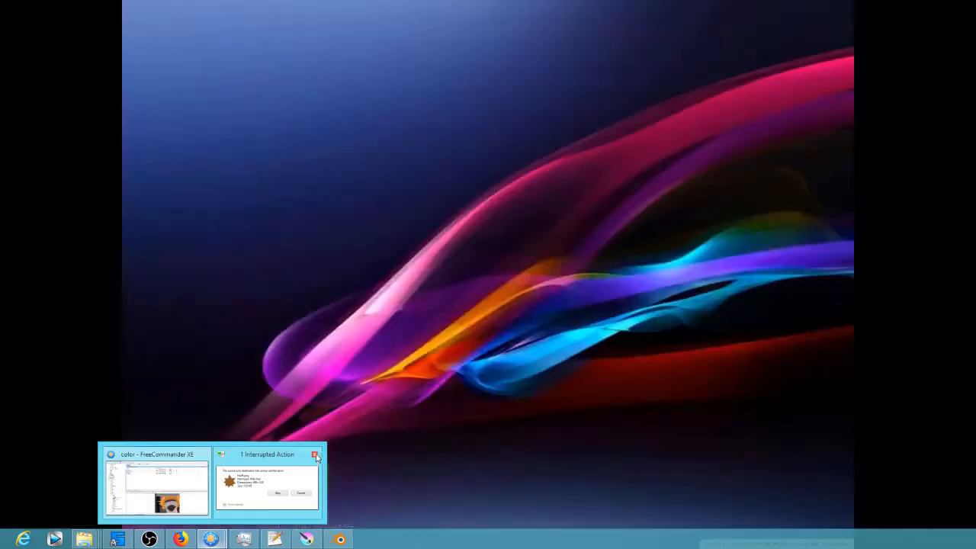
click(316, 456)
click(83, 398)
click(45, 343)
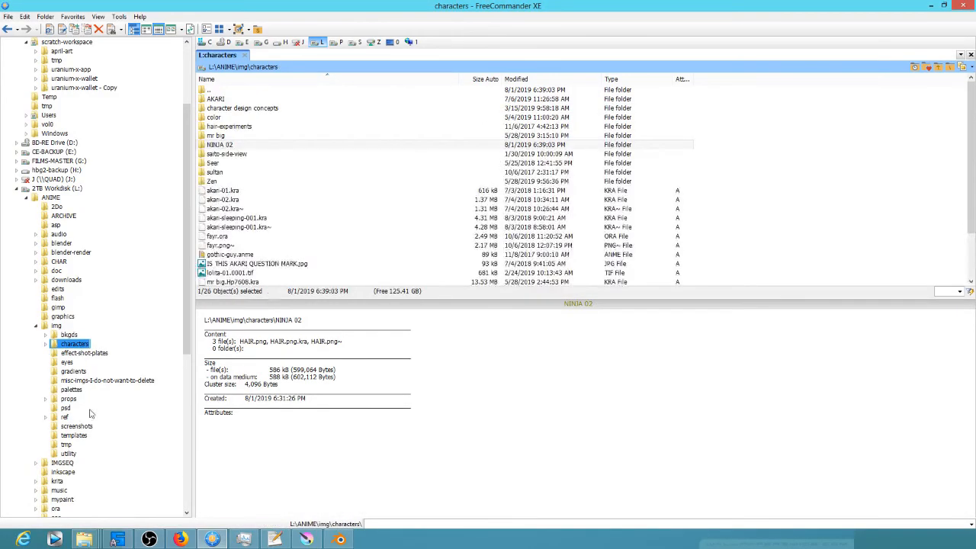
- Open the folder L:\ANIME\tmp and preview file.0082.png as a colour reference
click(67, 445)
click(36, 325)
click(59, 464)
scroll(394, 190, down, 20)
click(393, 199)
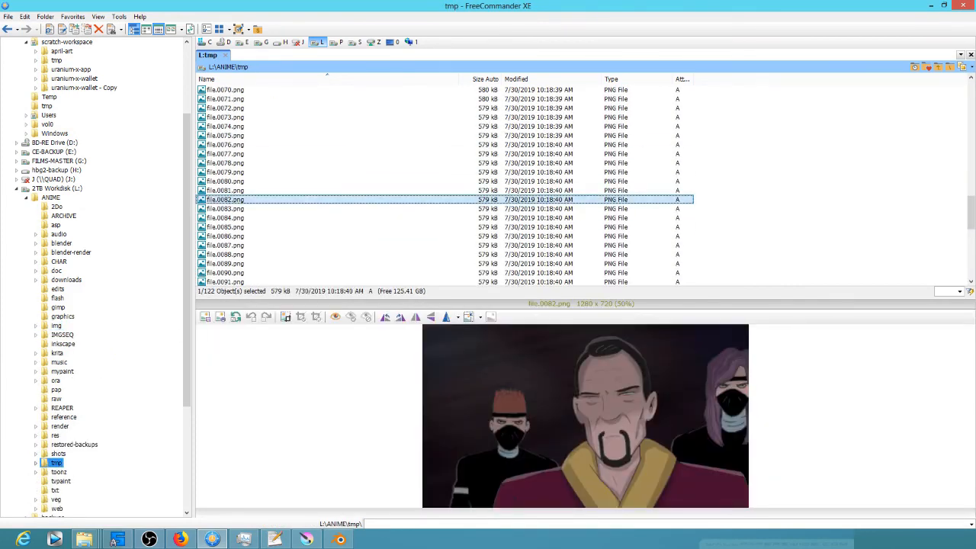
- Open the tmp-ninjas folder, preview n.0085.png and switch back to Krita
scroll(381, 197, up, 20)
double_click(227, 99)
scroll(244, 213, down, 20)
click(243, 210)
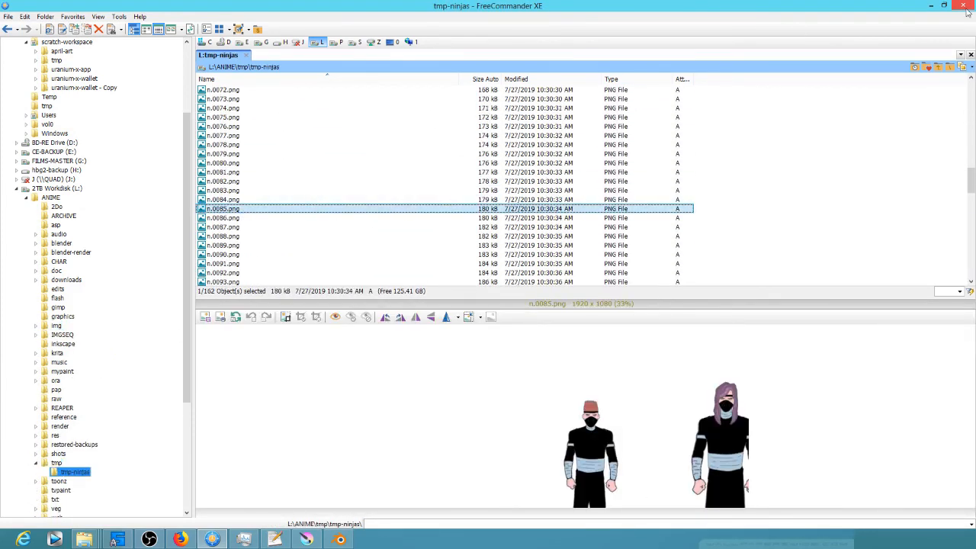
click(304, 540)
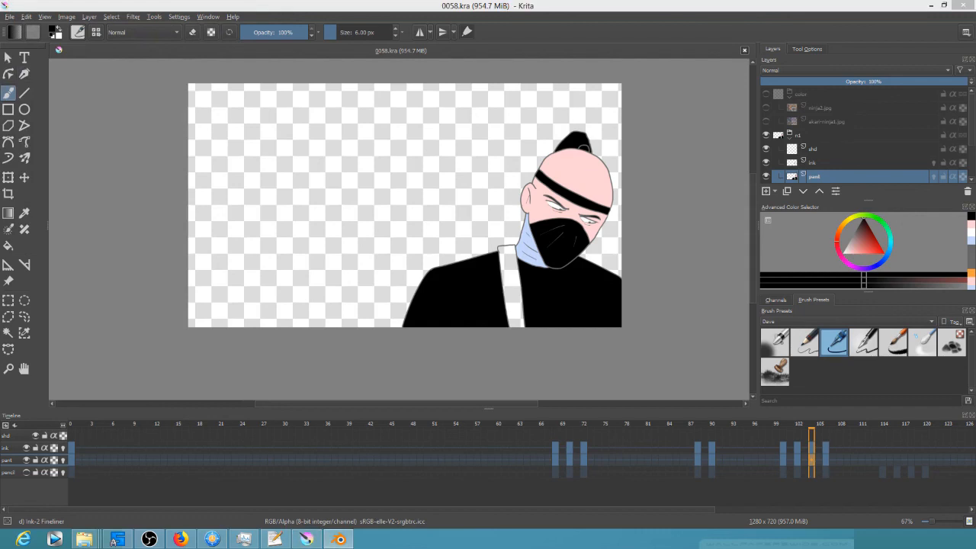
- Paste the copied reference image into the color group, sample a dark brown from it and hide the group
click(766, 94)
click(823, 108)
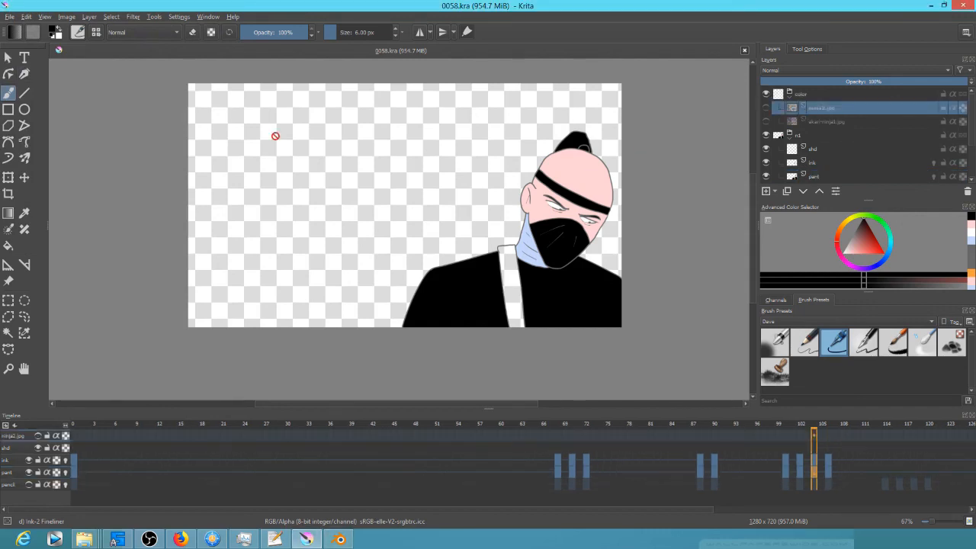
key(ctrl+v)
scroll(514, 237, up, 5)
ctrl+click(450, 232)
click(766, 94)
scroll(458, 228, down, 6)
- Fill the ninja's diagonal chest strap with the dark brown on the paint layer for the frames from 0 to 88
scroll(823, 153, down, 1)
click(823, 149)
click(71, 460)
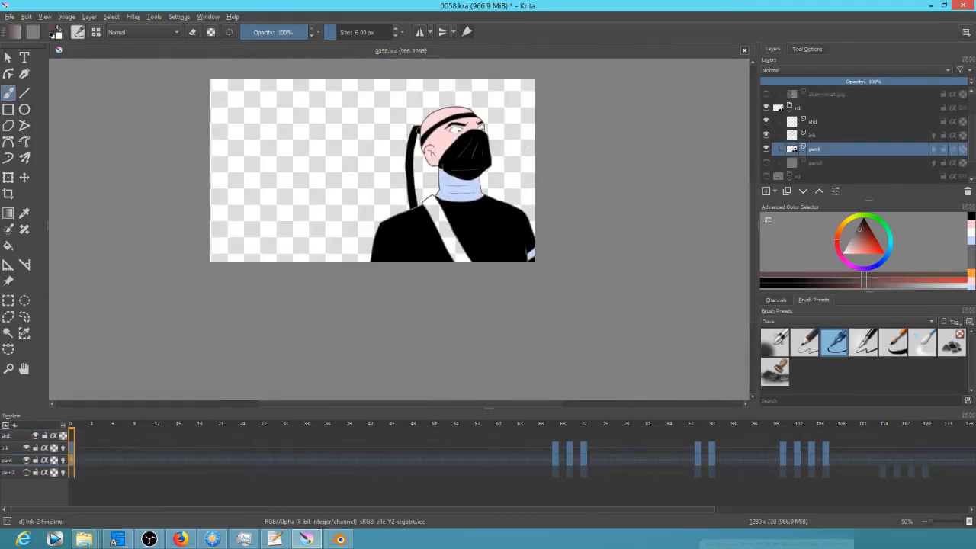
scroll(450, 232, up, 4)
key(f)
click(462, 320)
key(alt+Right)
click(466, 307)
key(alt+Right)
key(alt+Right)
click(456, 306)
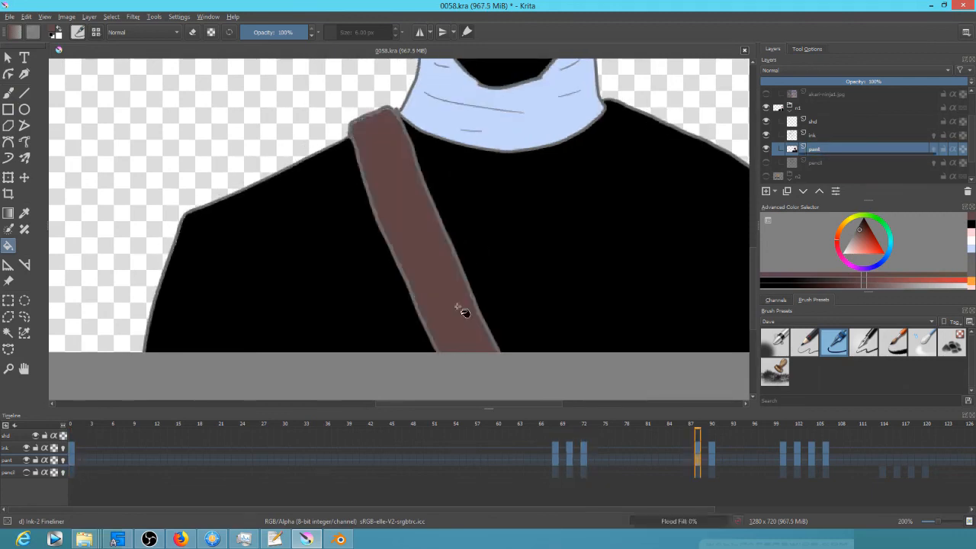
- Fill the chest strap with the same brown on the remaining frames through frame 106
key(alt+Right)
key(alt+Right)
click(451, 306)
key(alt+Right)
key(alt+Right)
key(alt+Right)
click(474, 306)
scroll(475, 305, down, 2)
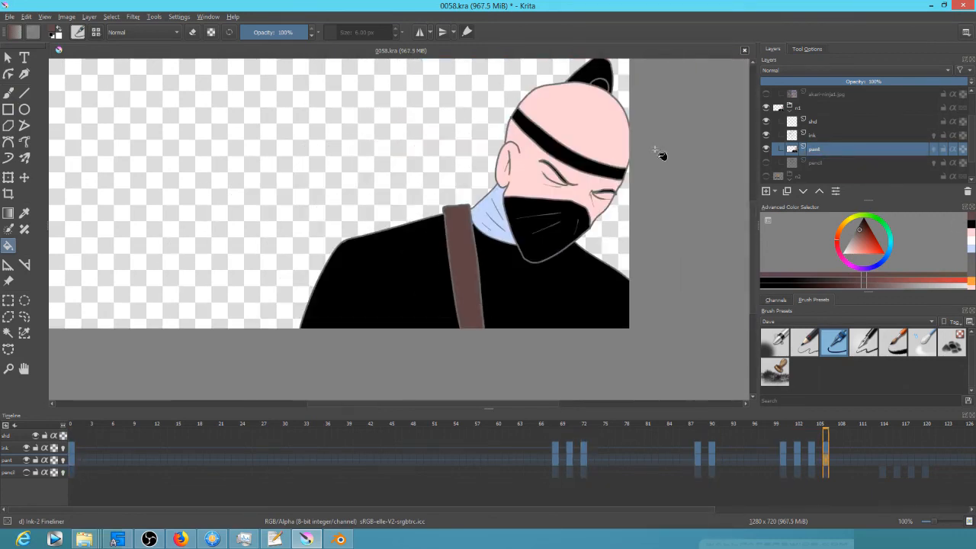